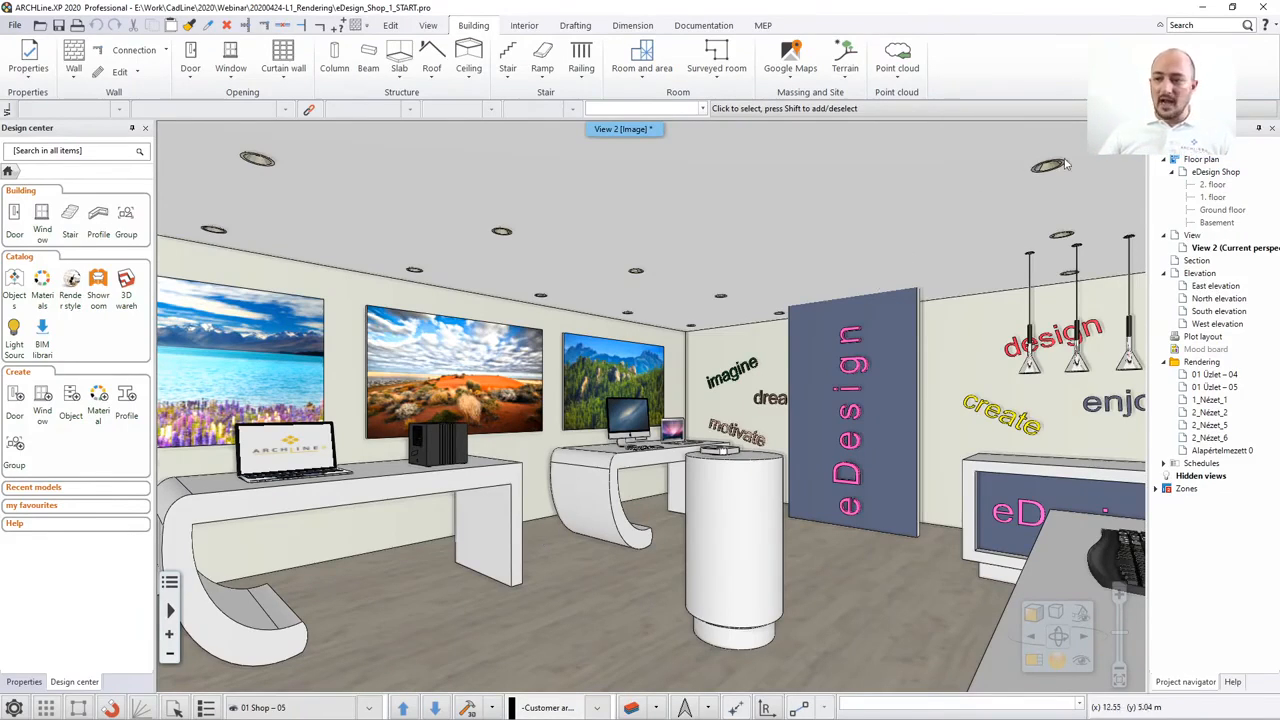
Show the ground floor plan beside the 3D view and make the plan the active window.
click(1132, 129)
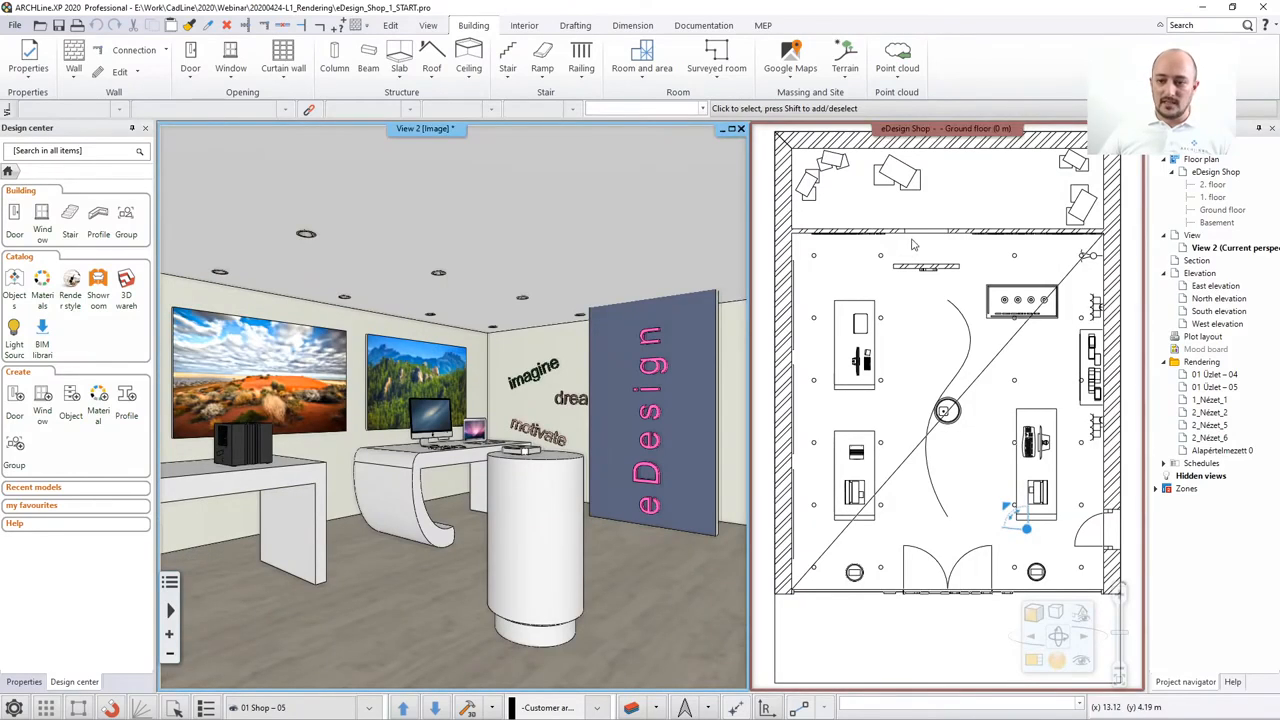
click(914, 246)
click(1034, 659)
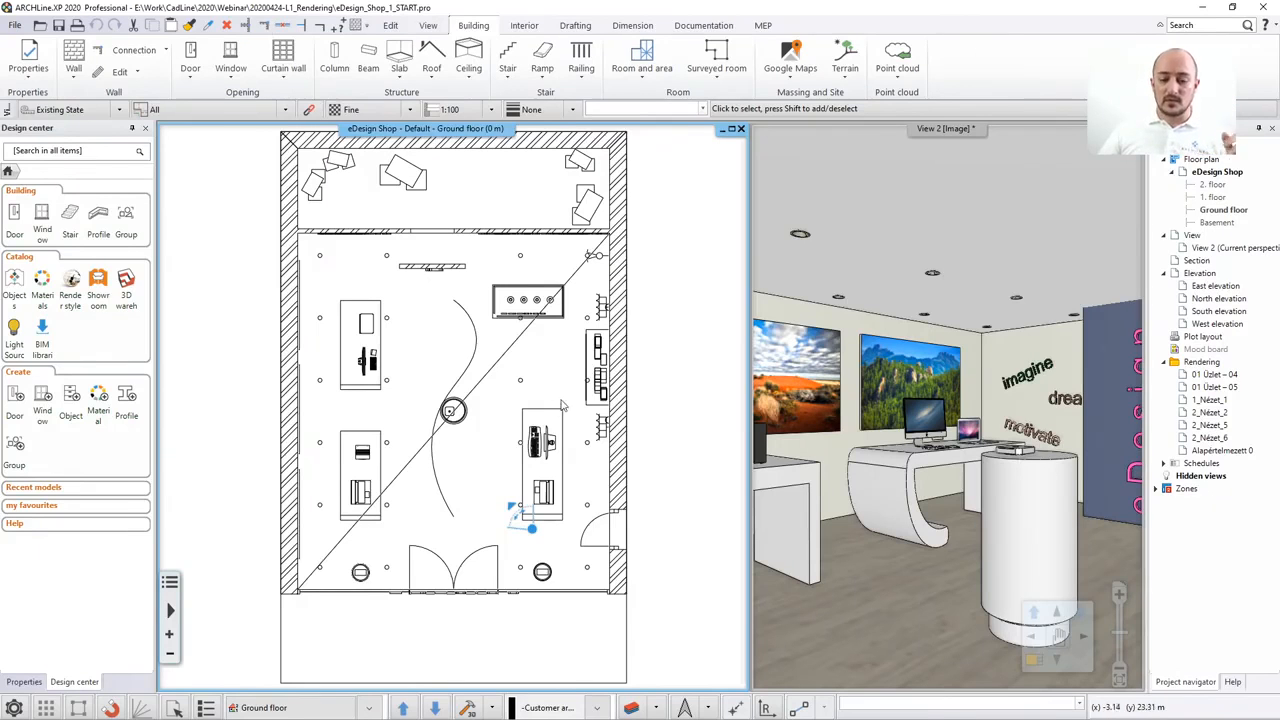
Review the project's used layers in the Layer Manager and close it without making changes.
click(634, 707)
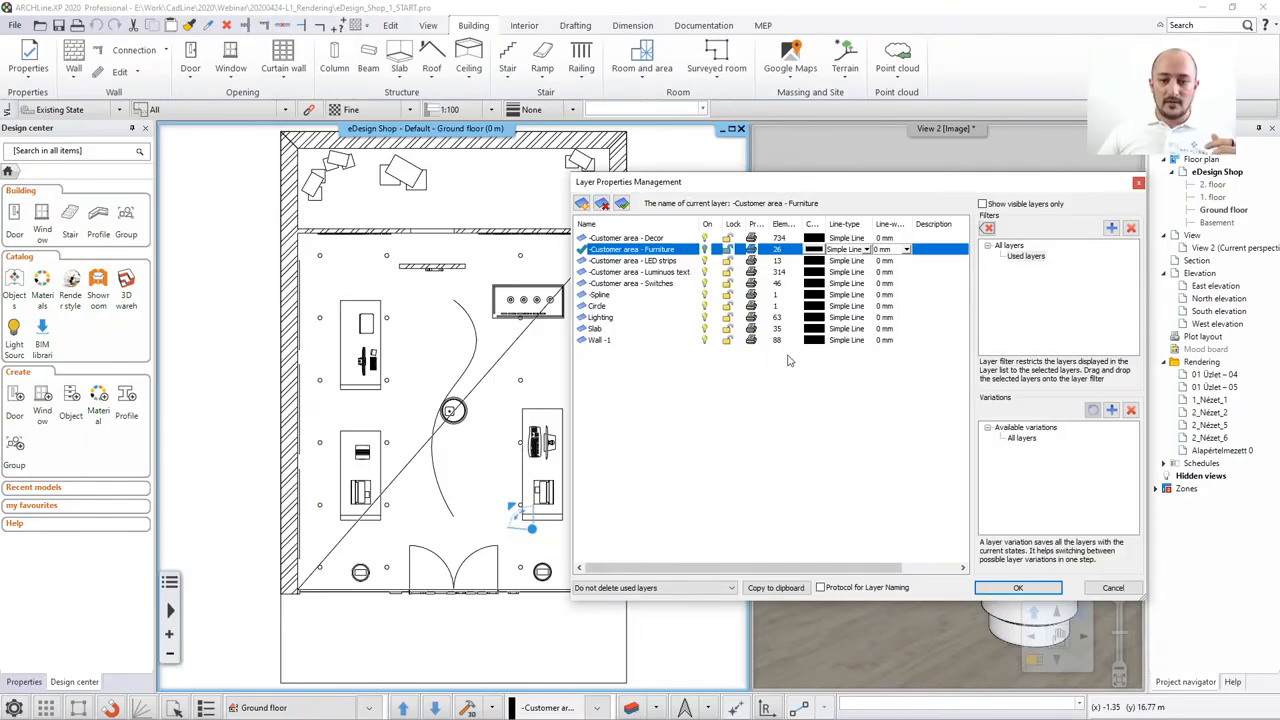
drag(653, 185, 540, 182)
click(902, 252)
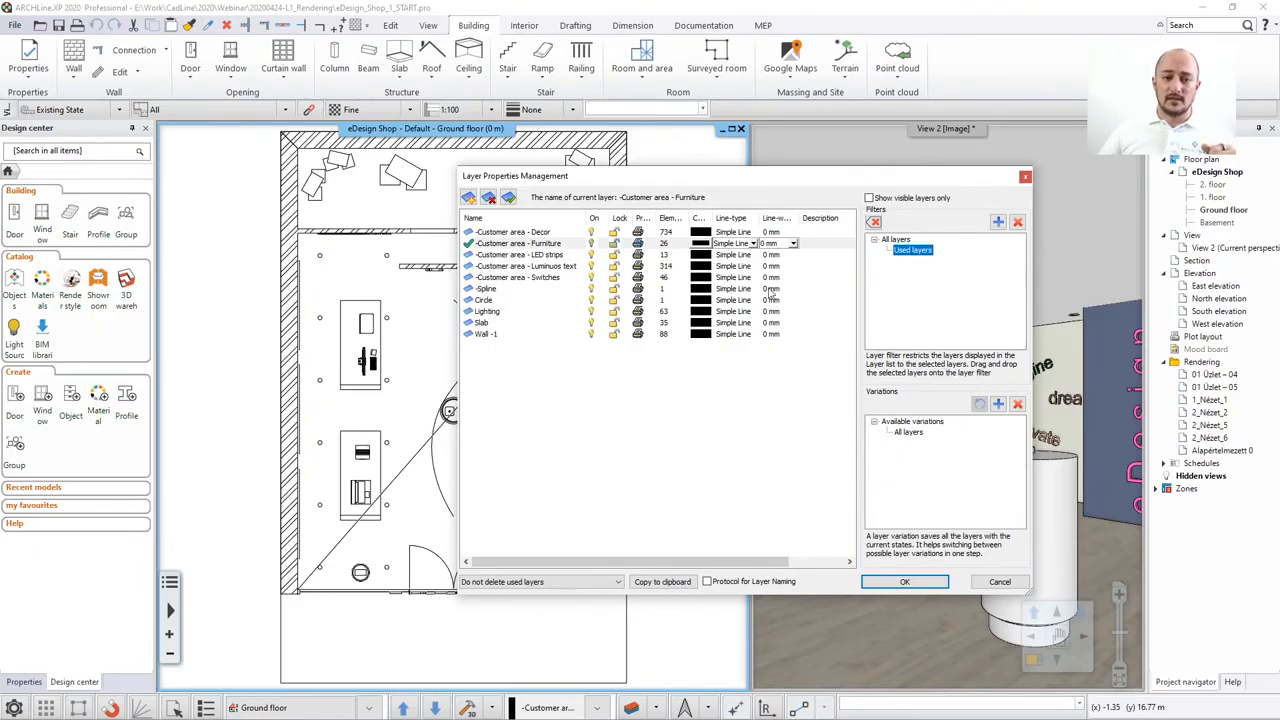
click(524, 233)
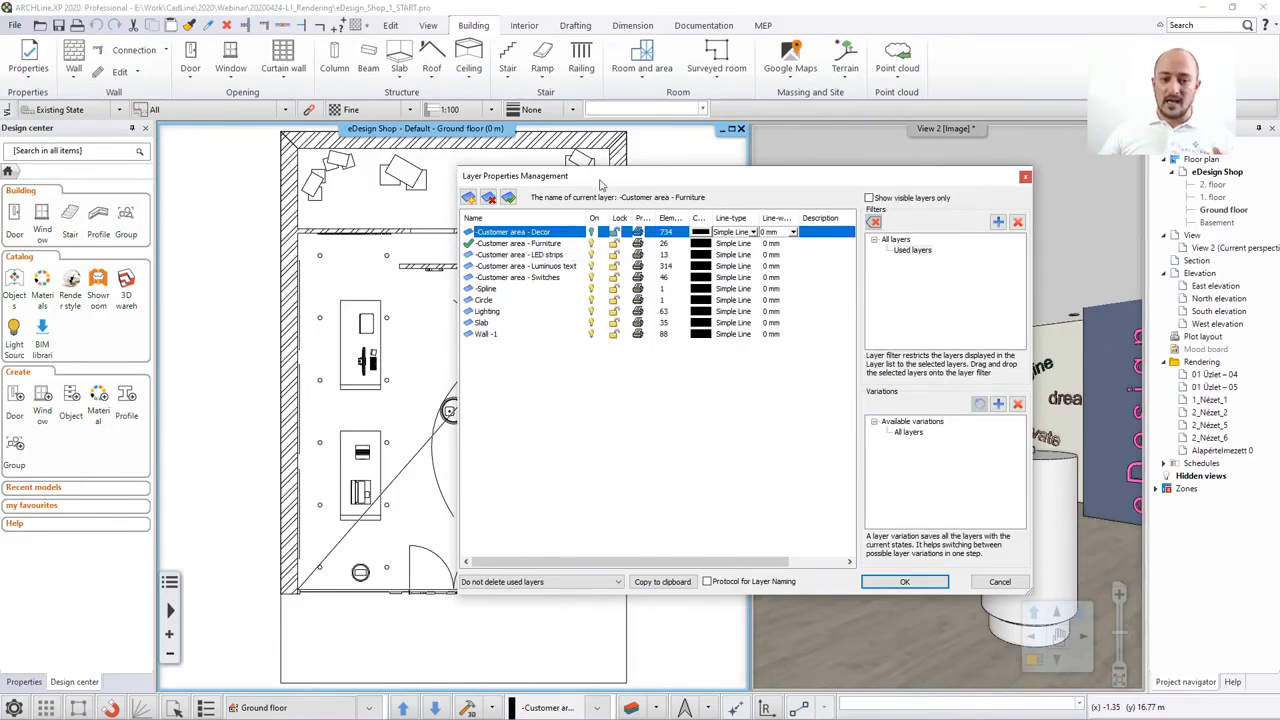
drag(598, 187, 366, 167)
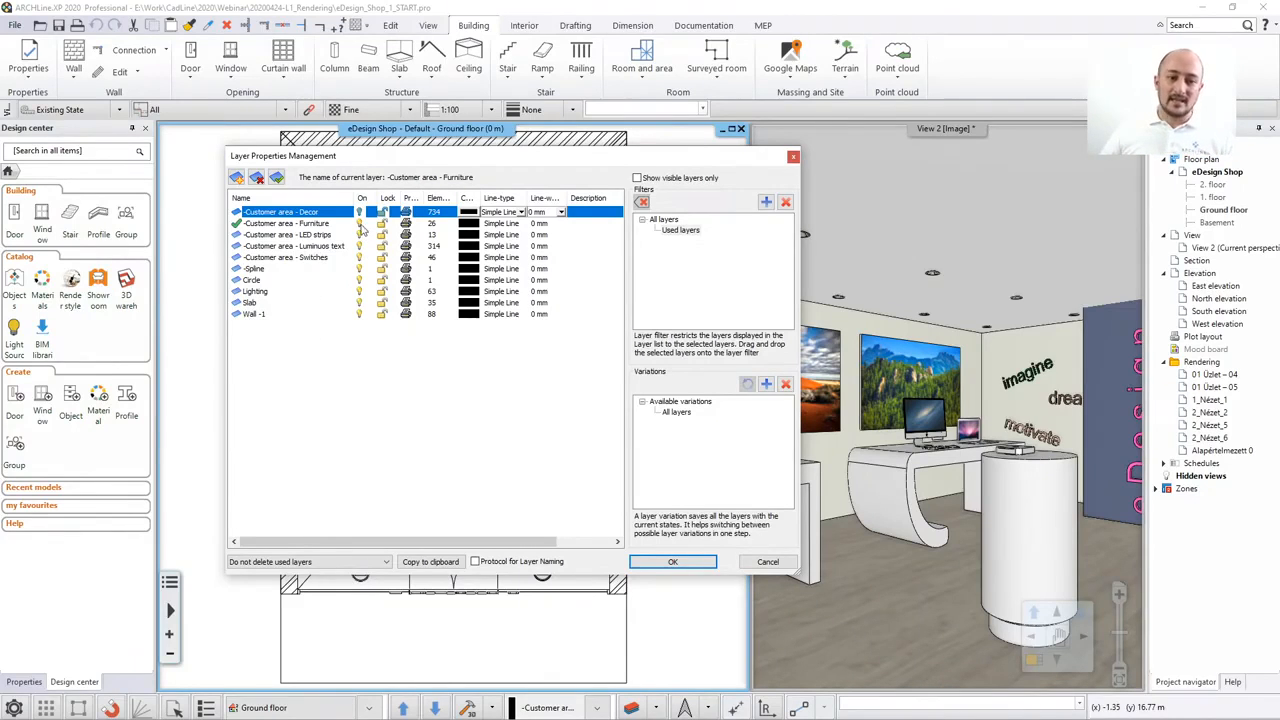
click(767, 563)
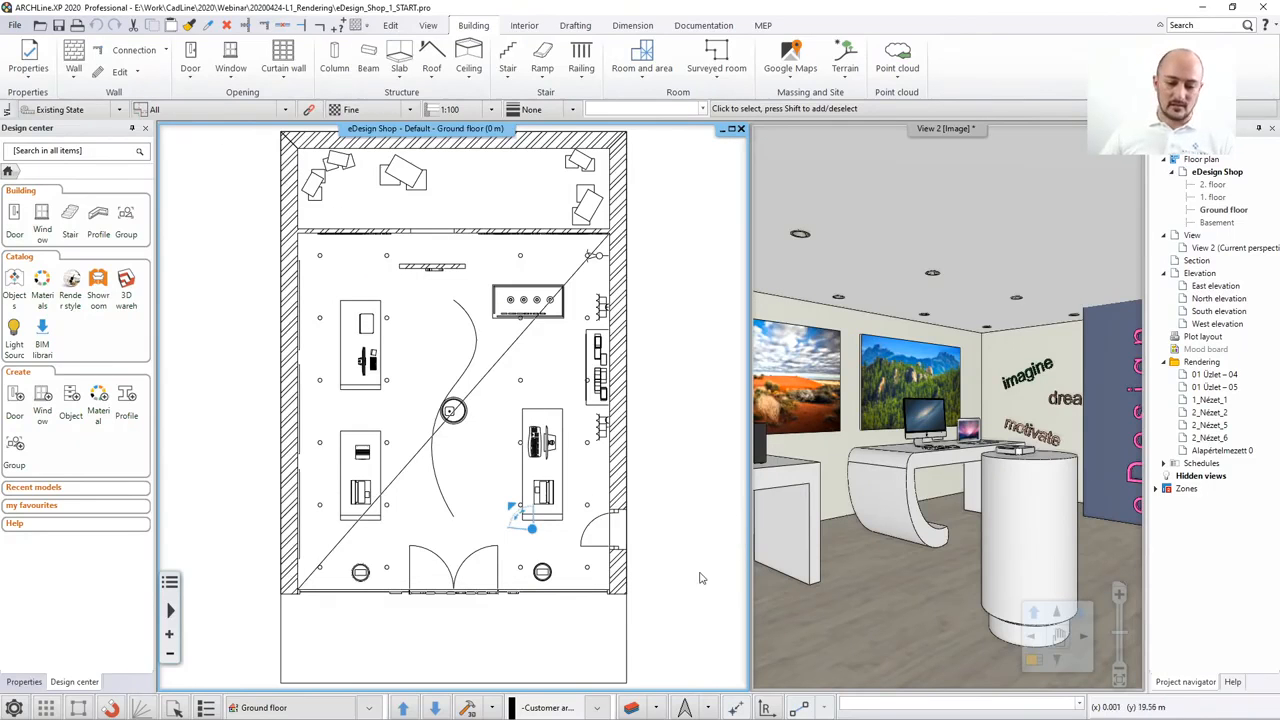
Use Layer Walk to preview the Wall -1, Switches, Luminuos text, LED strips and Furniture layers one at a time.
click(656, 708)
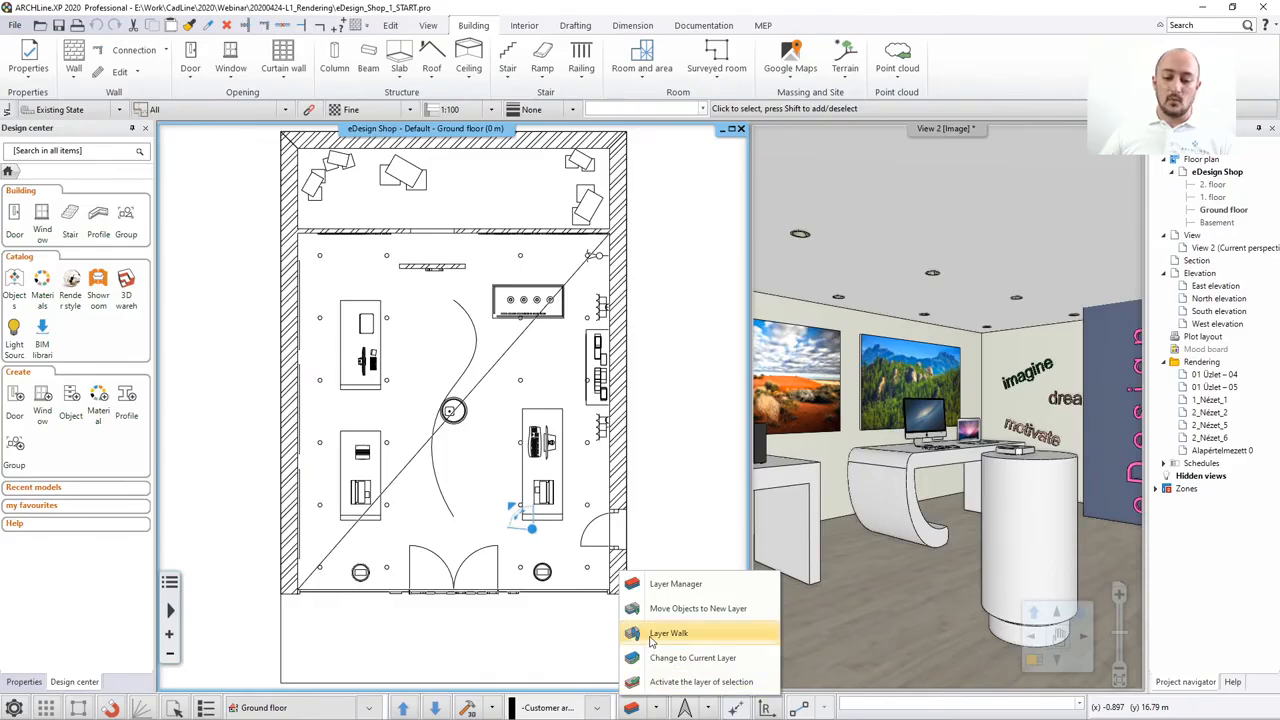
click(650, 638)
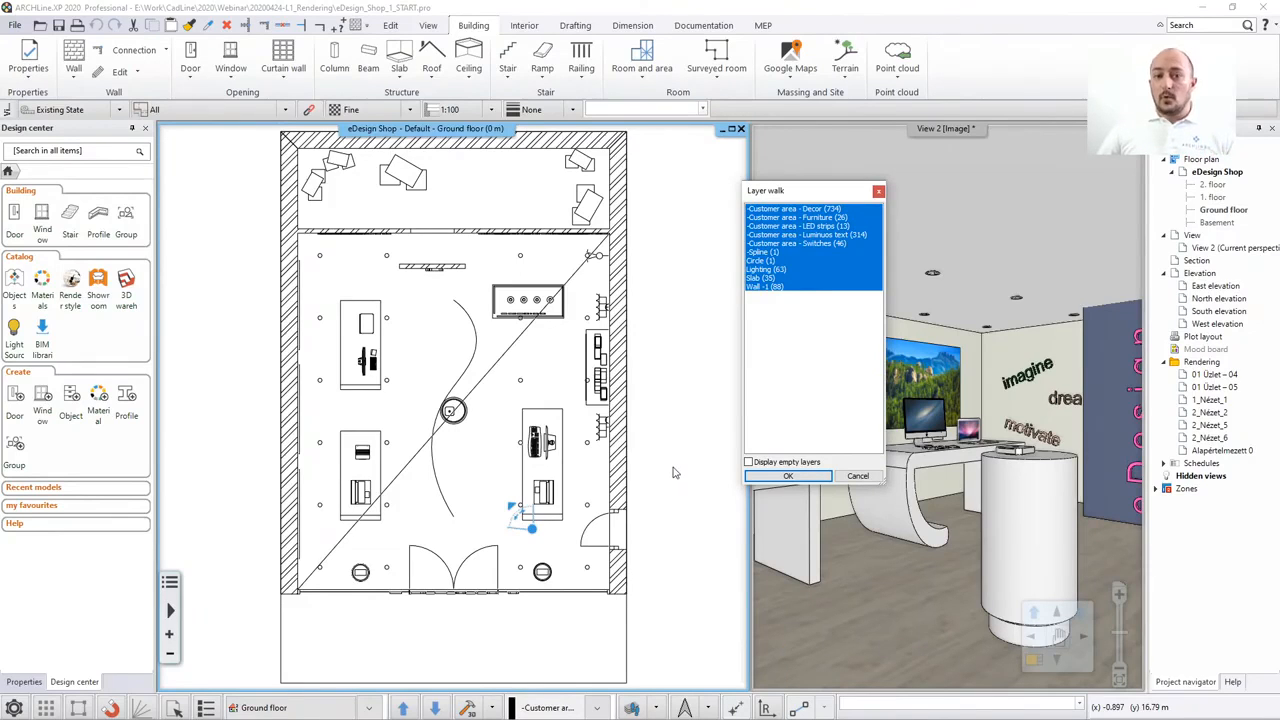
click(762, 287)
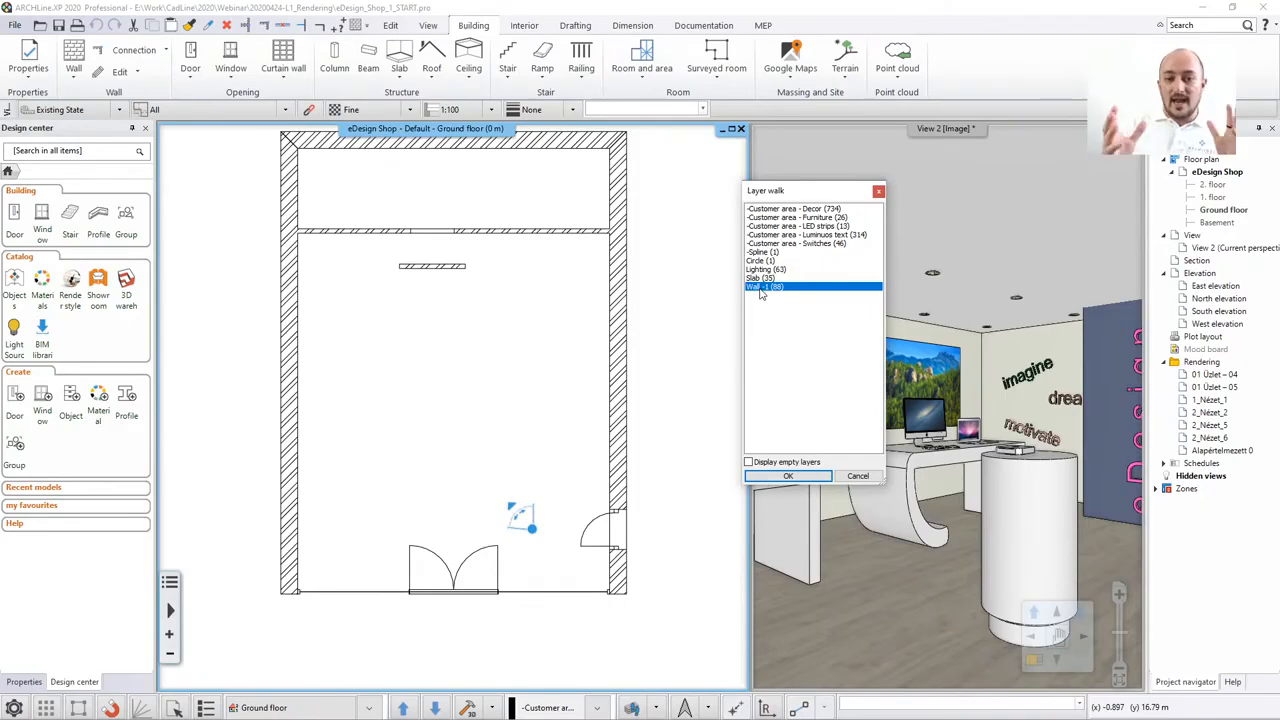
click(823, 243)
click(814, 236)
click(814, 226)
click(809, 217)
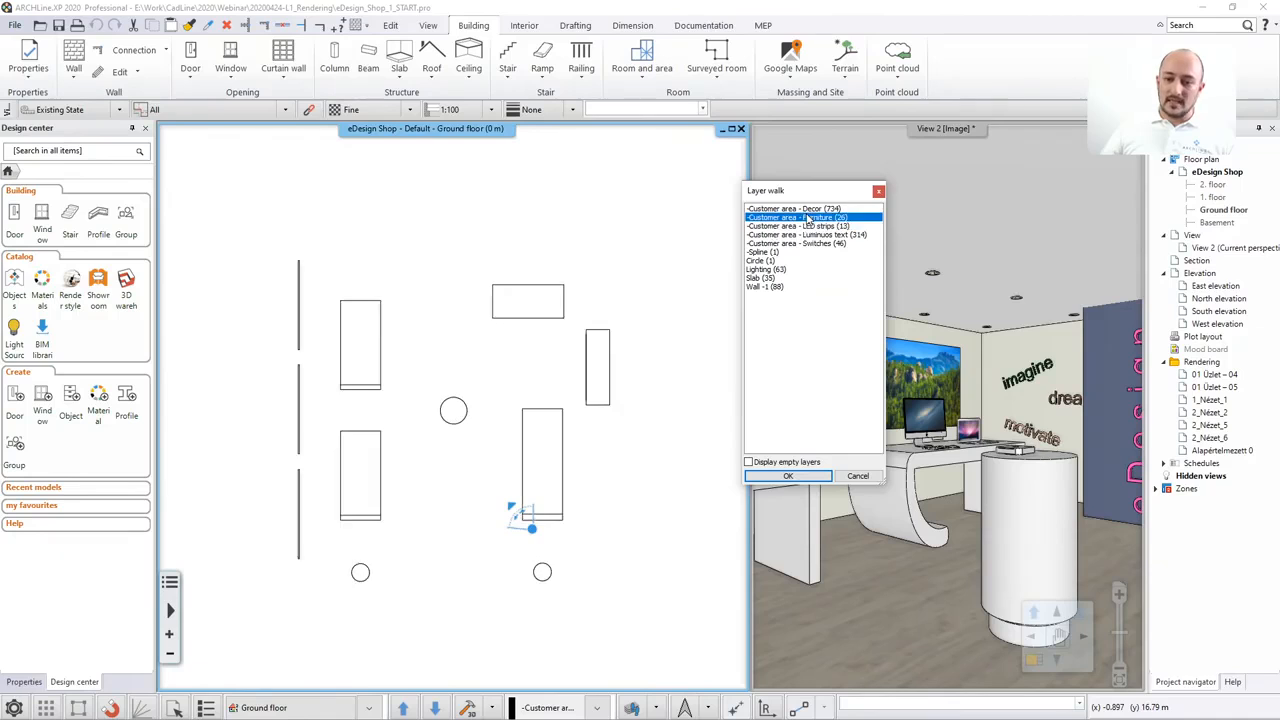
Preview Wall -1 together with Slab, Furniture alone, and the layer range from Furniture through Wall -1.
click(772, 287)
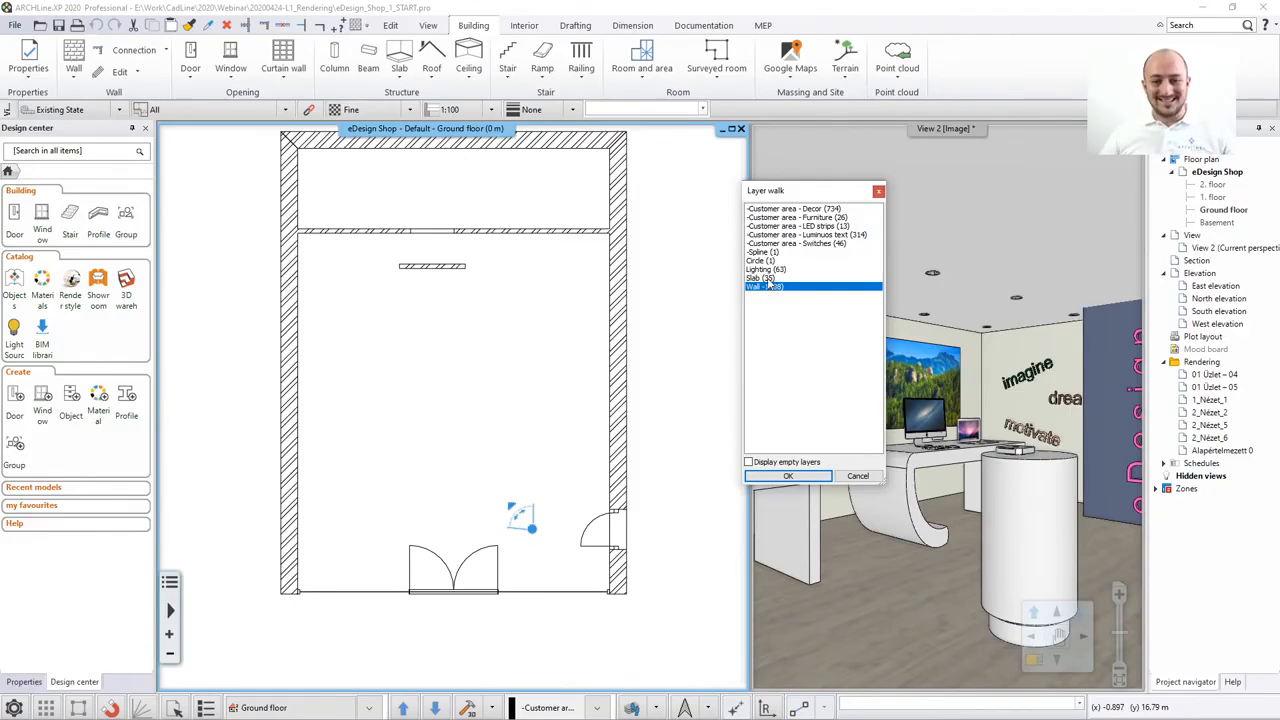
shift+click(768, 280)
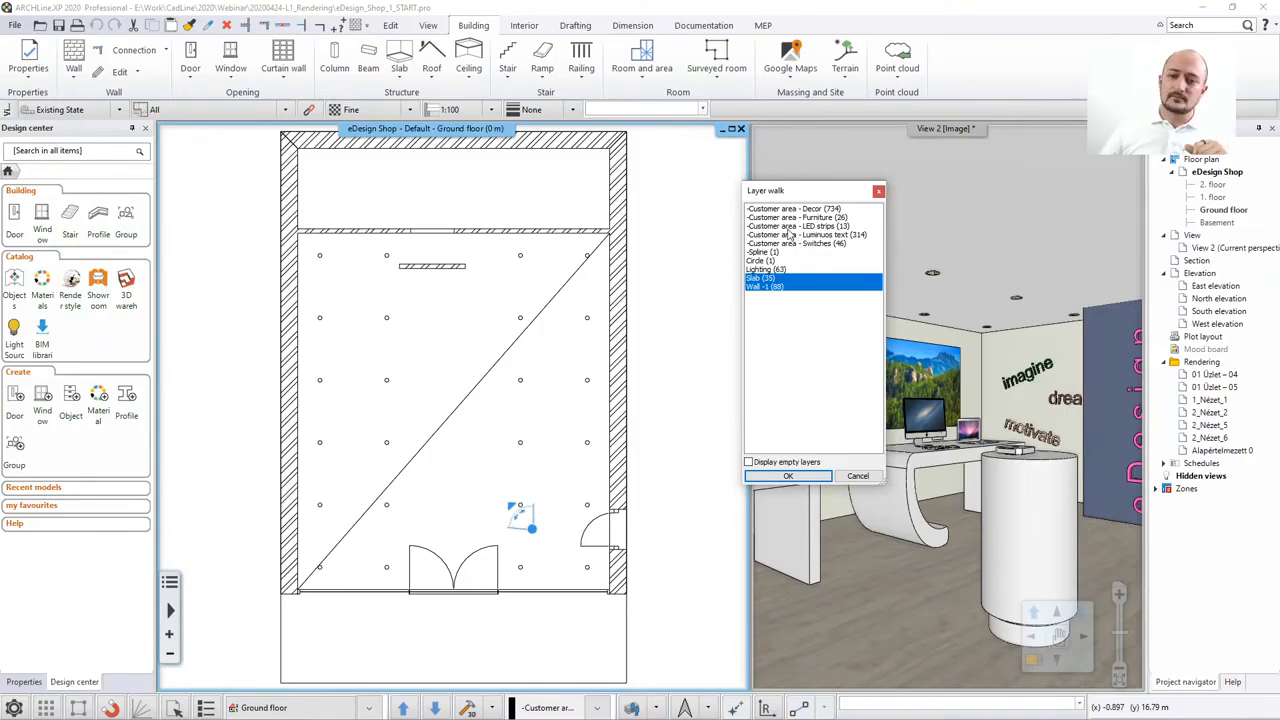
drag(790, 217, 781, 251)
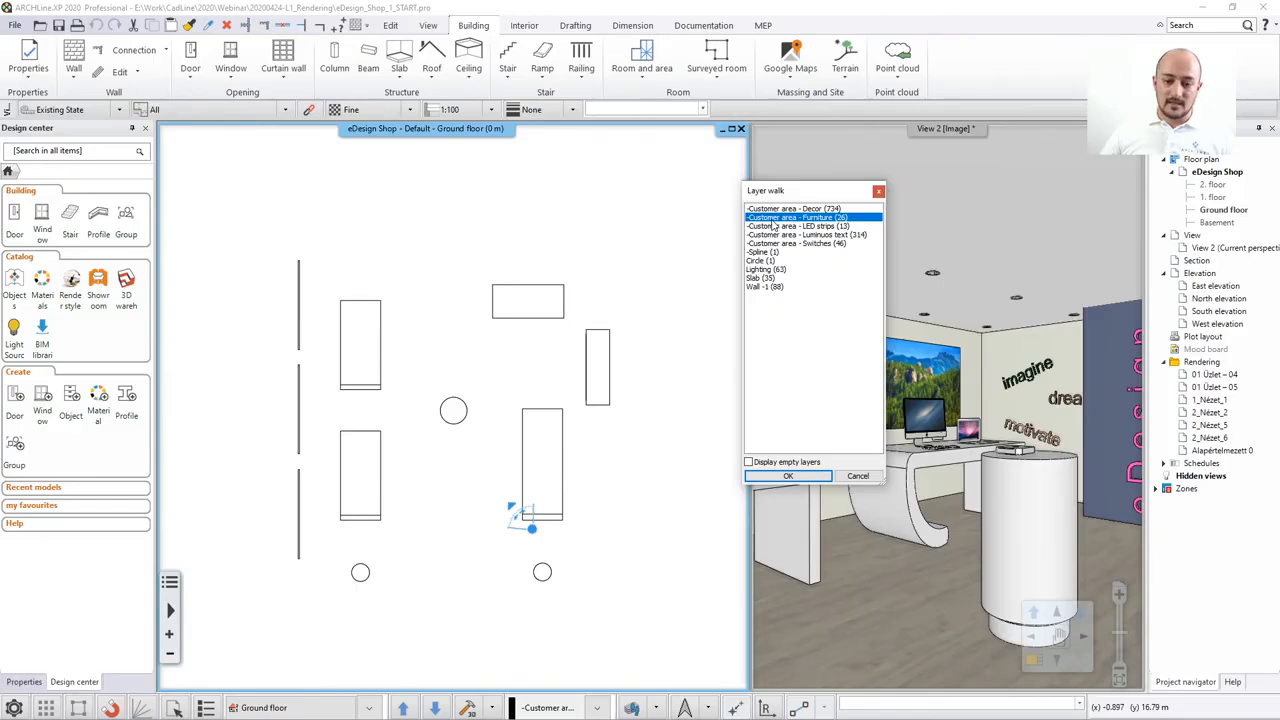
shift+click(775, 288)
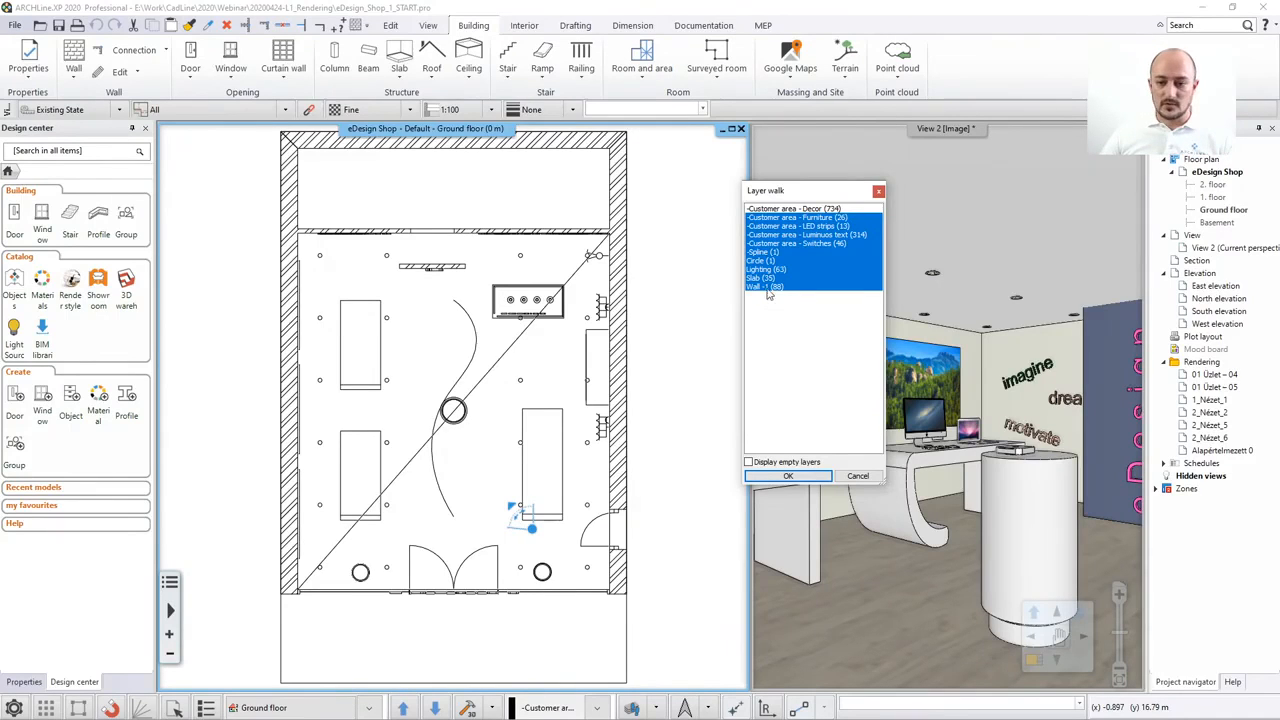
Keep only the Slab and Wall -1 layers visible and apply the Layer Walk selection.
click(766, 287)
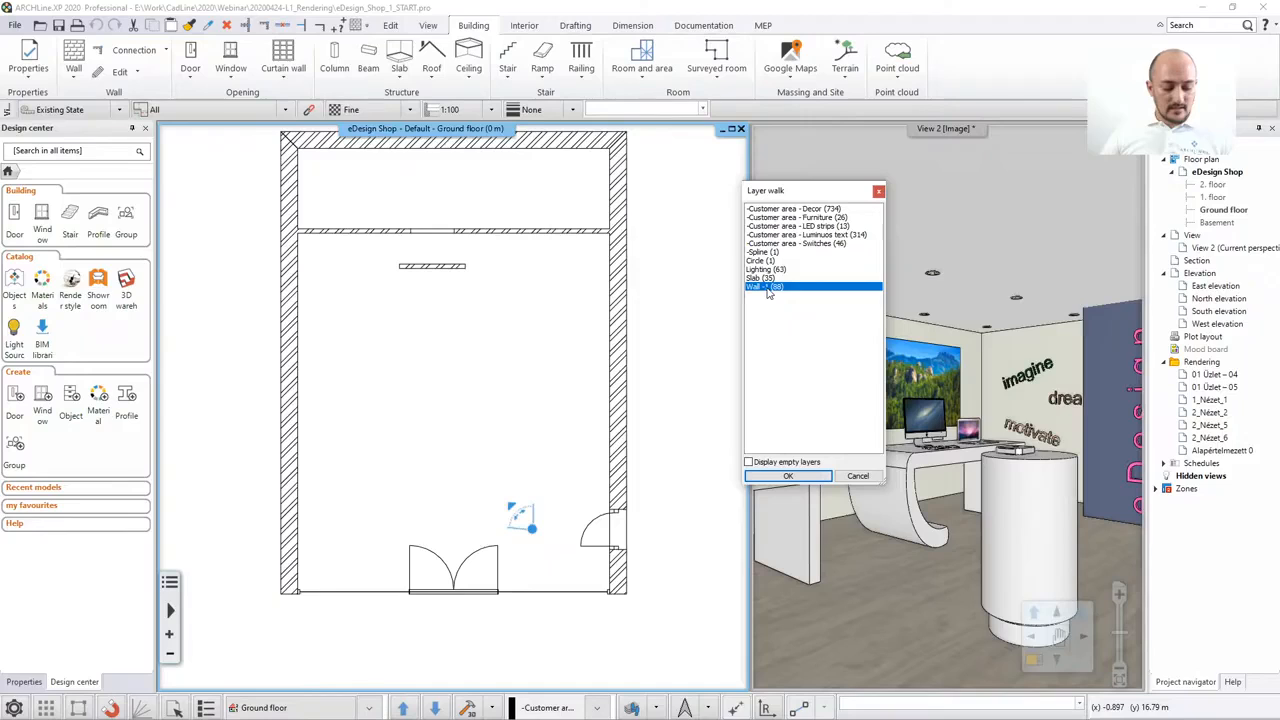
ctrl+click(759, 280)
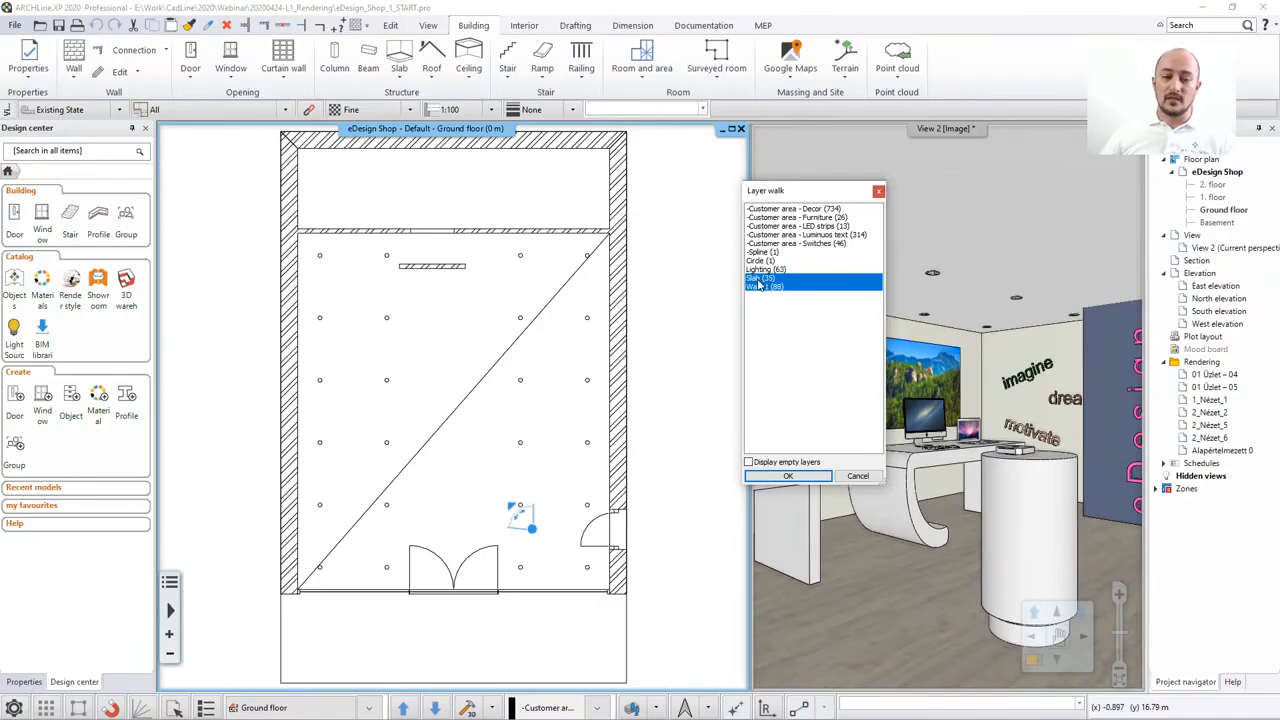
click(786, 477)
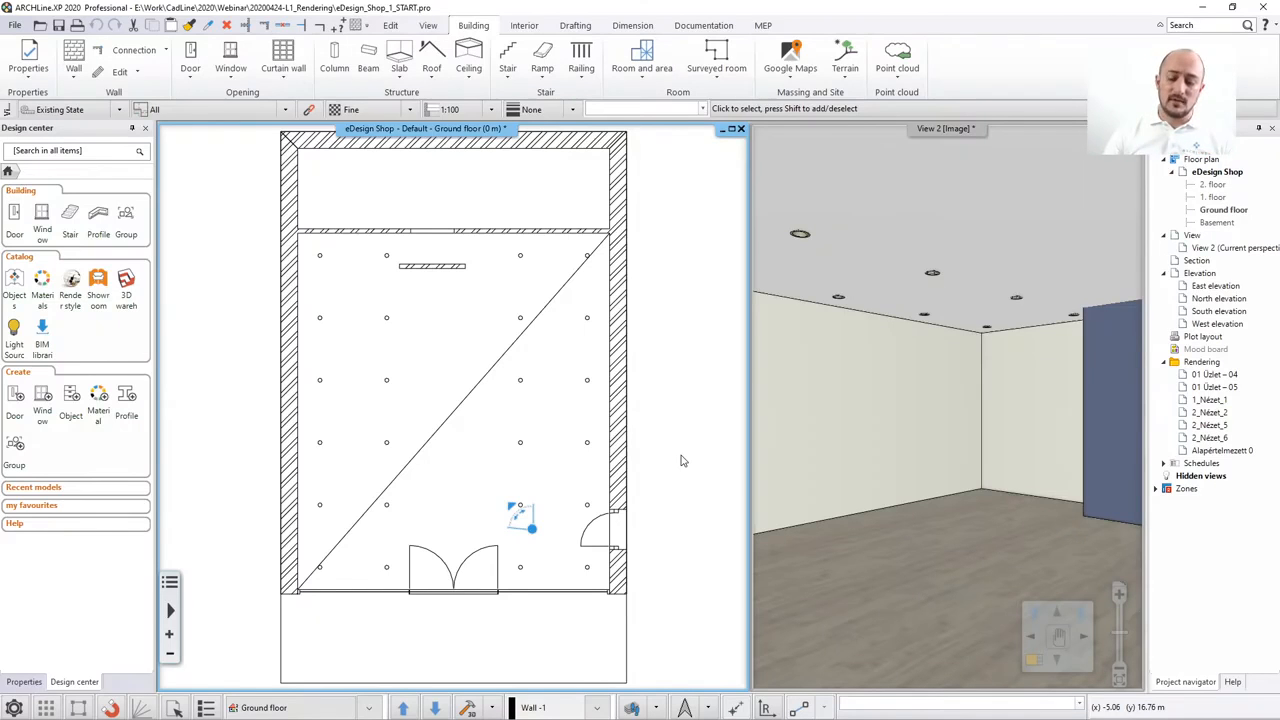
Activate and maximize the 3D view, and switch it to the 01 Shop – 07 Outside perspective.
click(1040, 650)
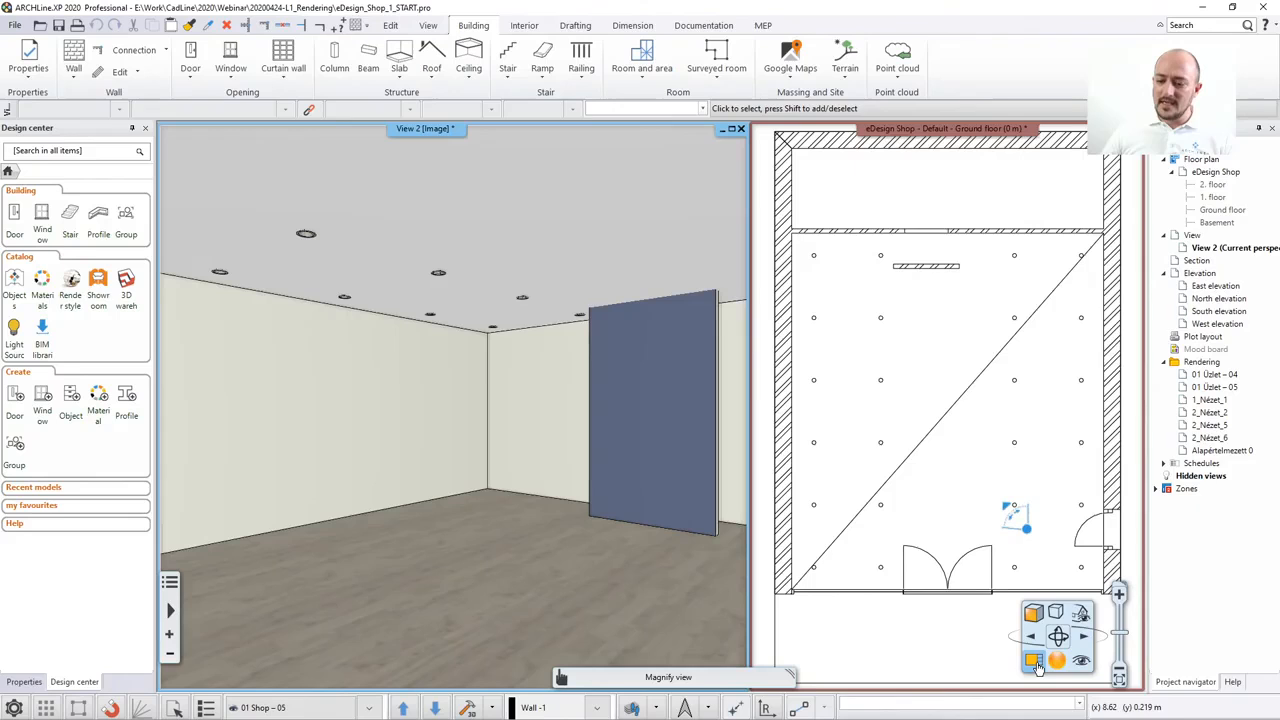
click(733, 131)
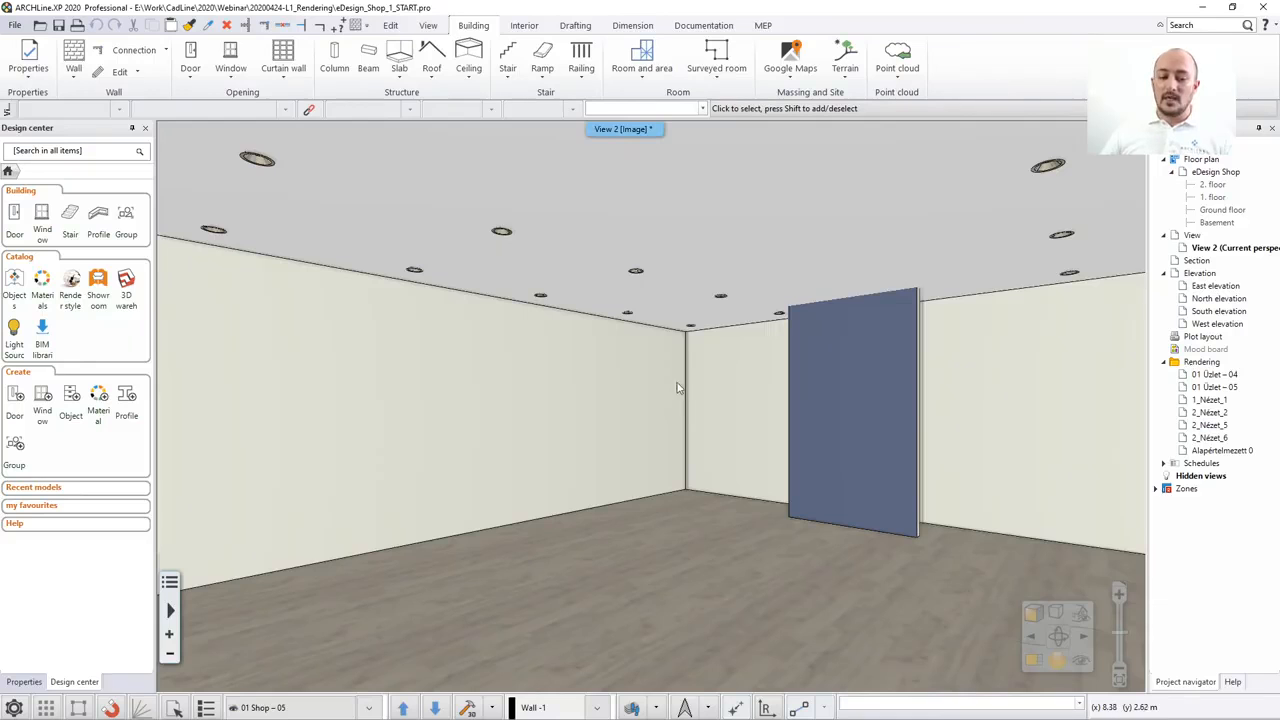
click(367, 708)
click(300, 678)
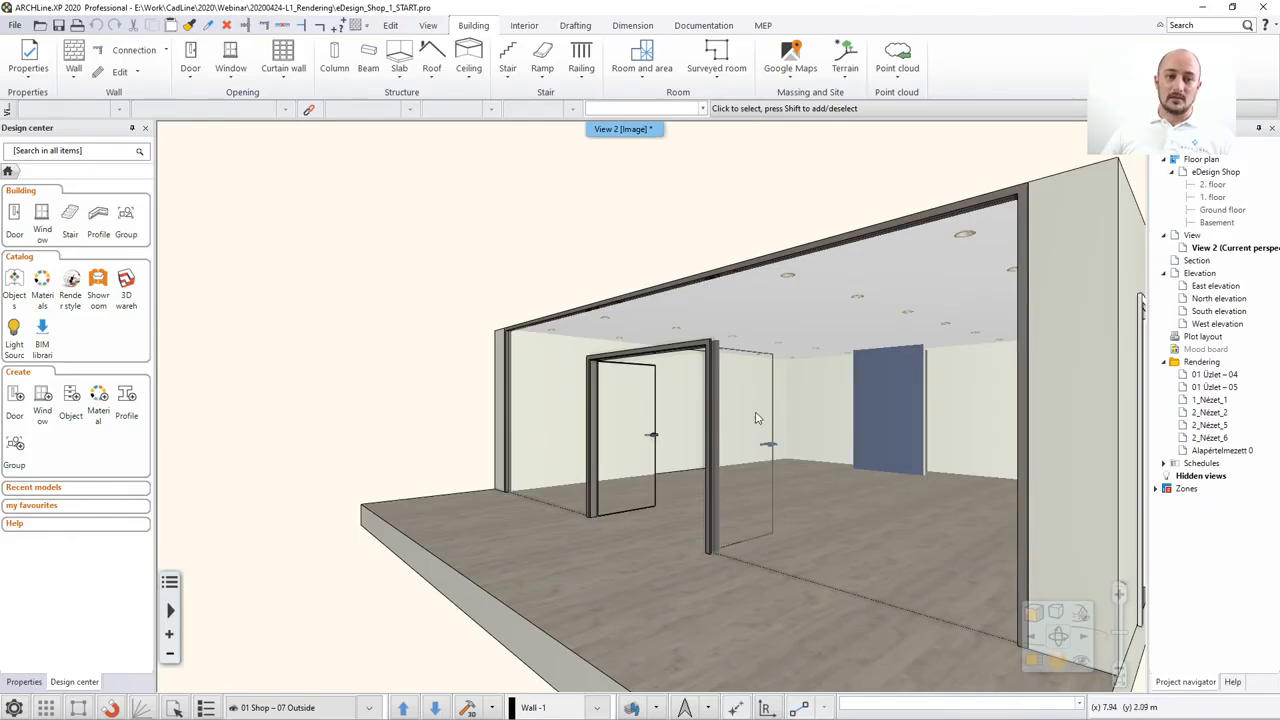
Run the shadow simulation on the outside view and set the sun to 07 October at 13:30.
click(429, 28)
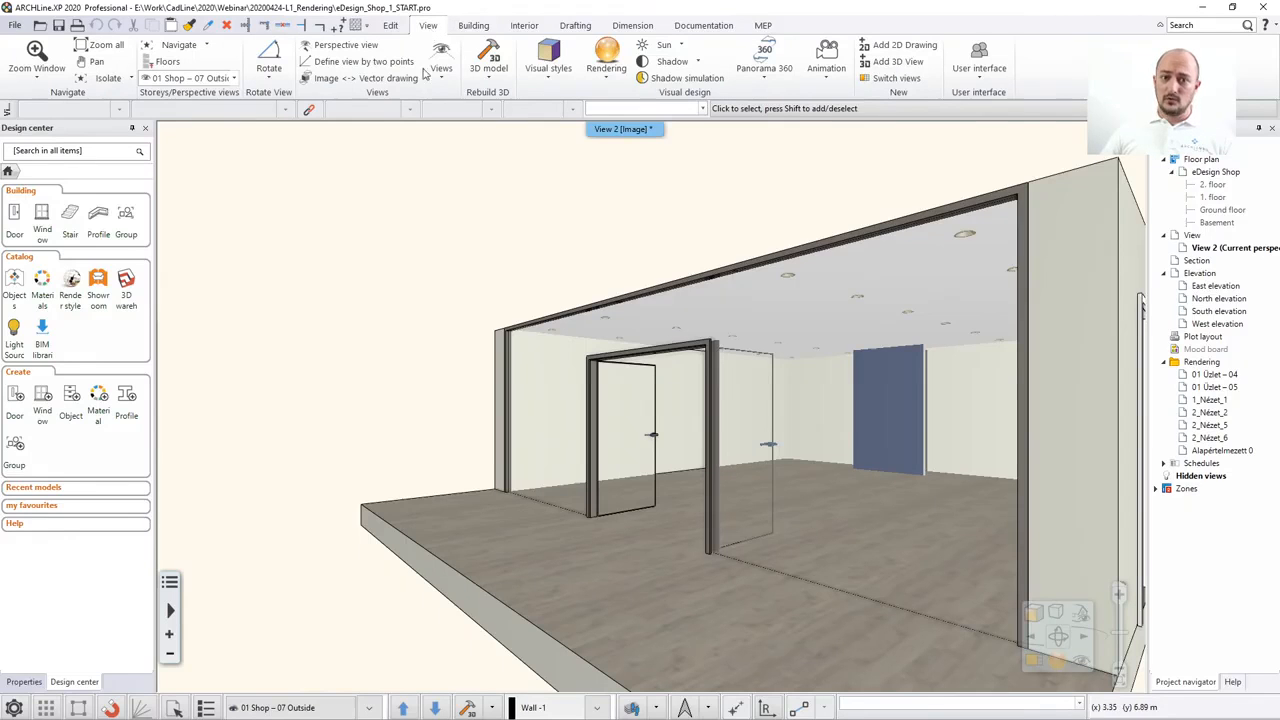
click(687, 80)
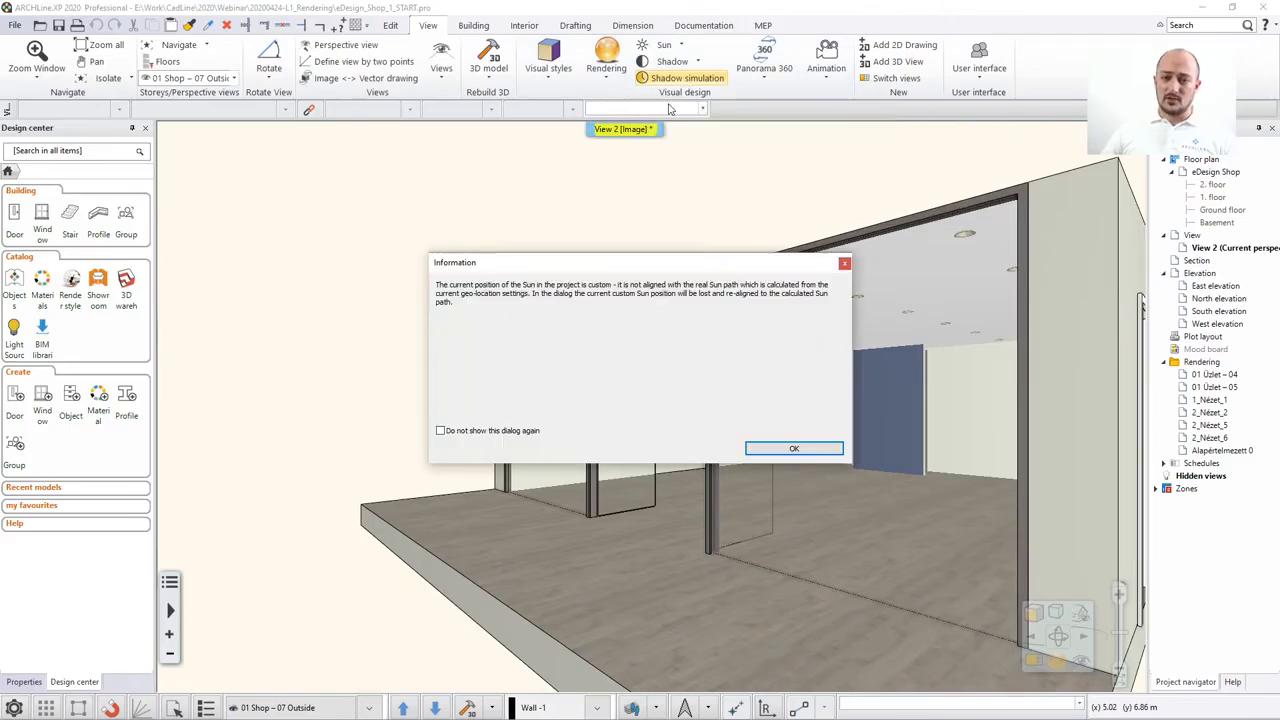
click(780, 455)
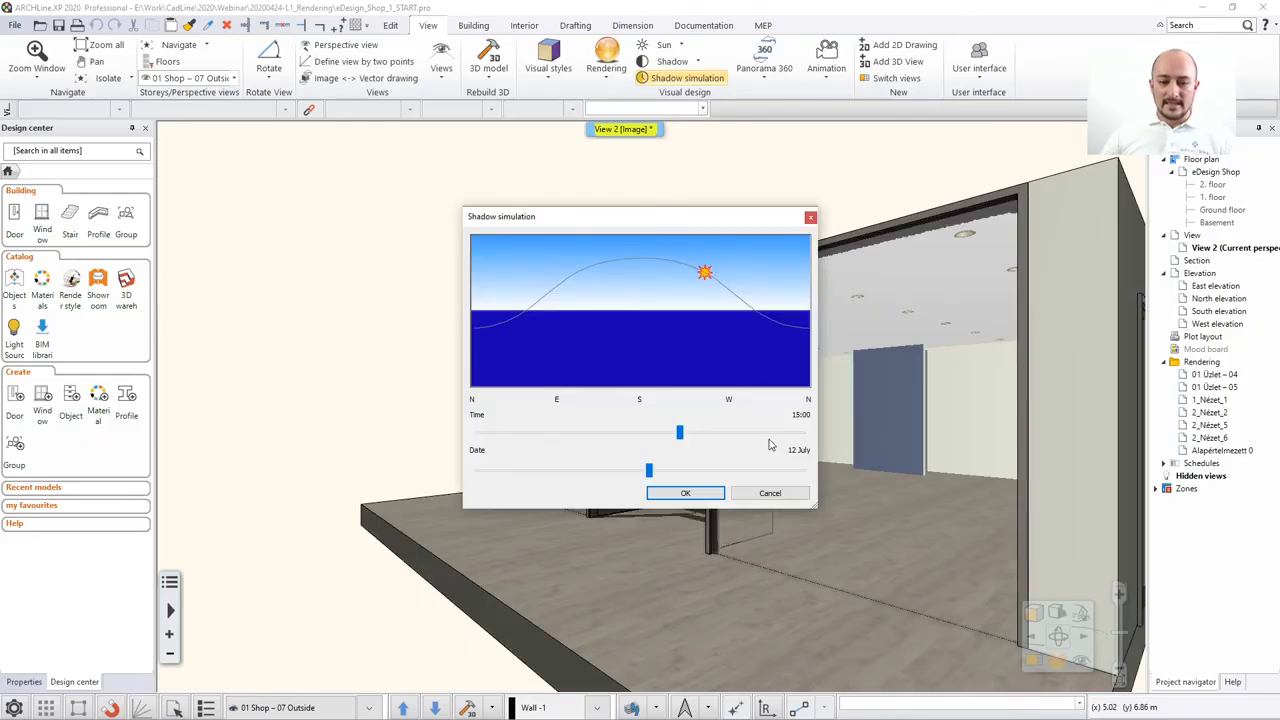
drag(578, 224, 934, 155)
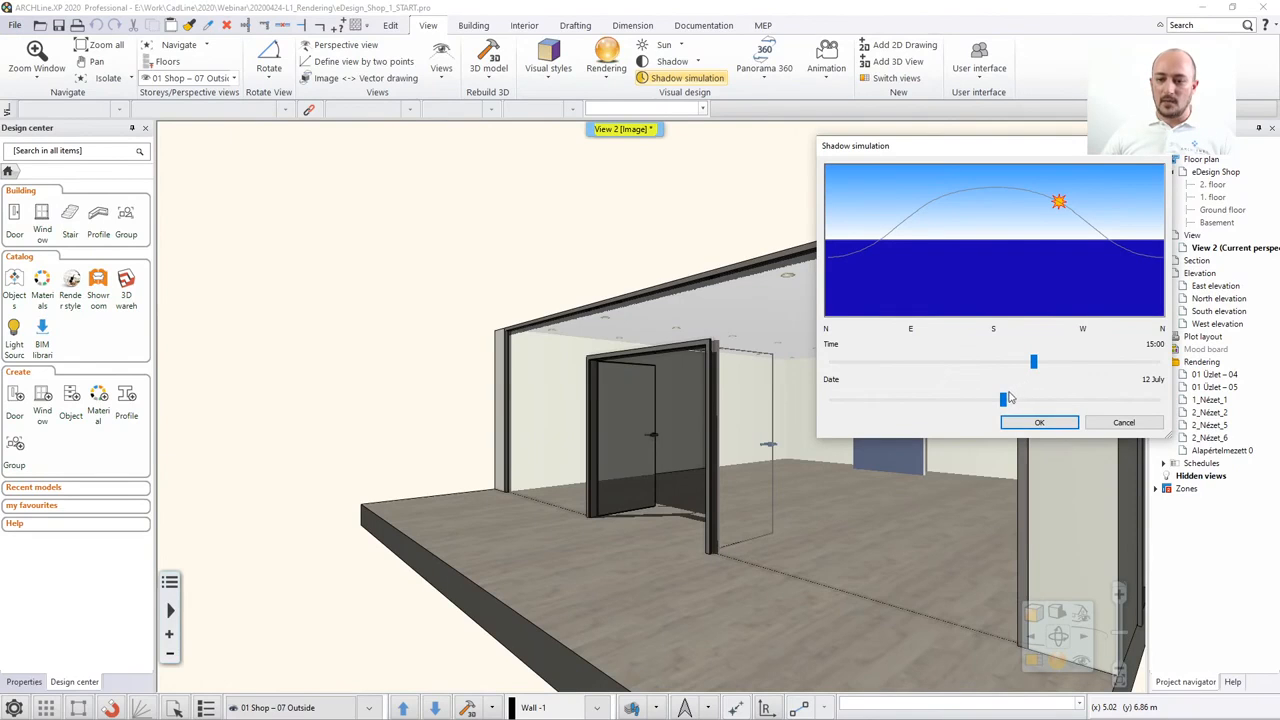
drag(1003, 401, 1080, 402)
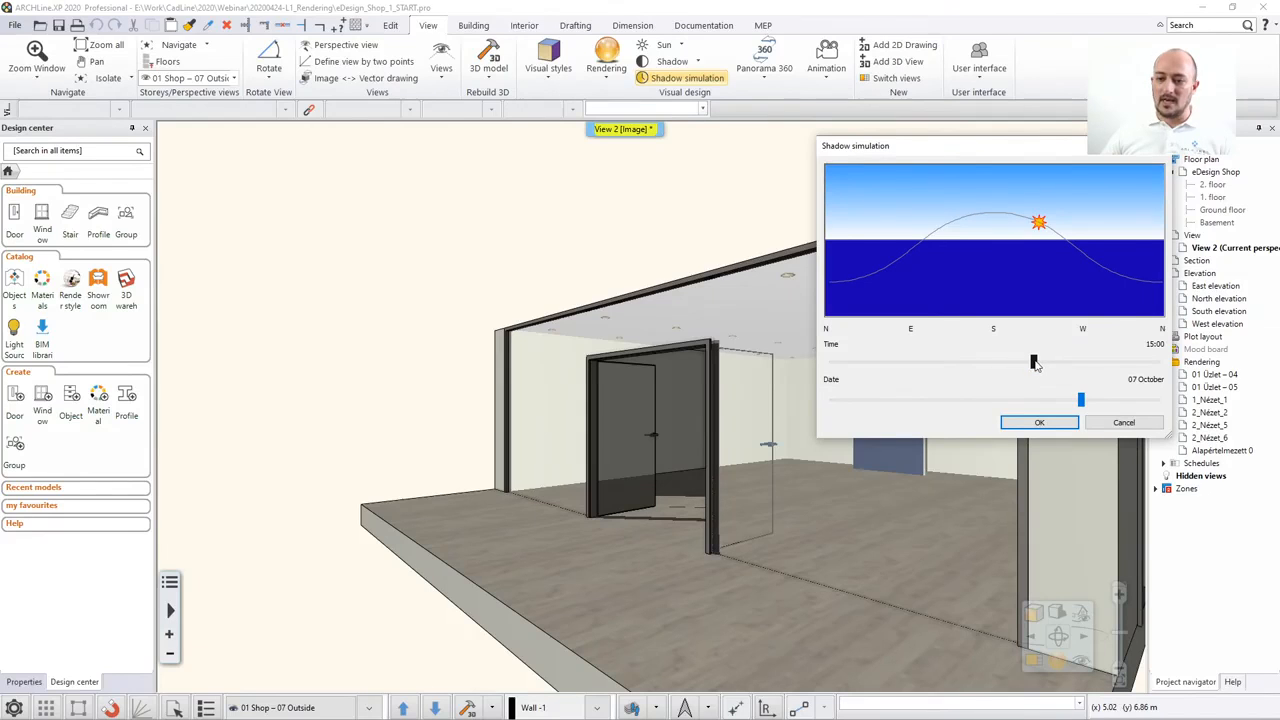
drag(1034, 363, 1013, 366)
click(1039, 424)
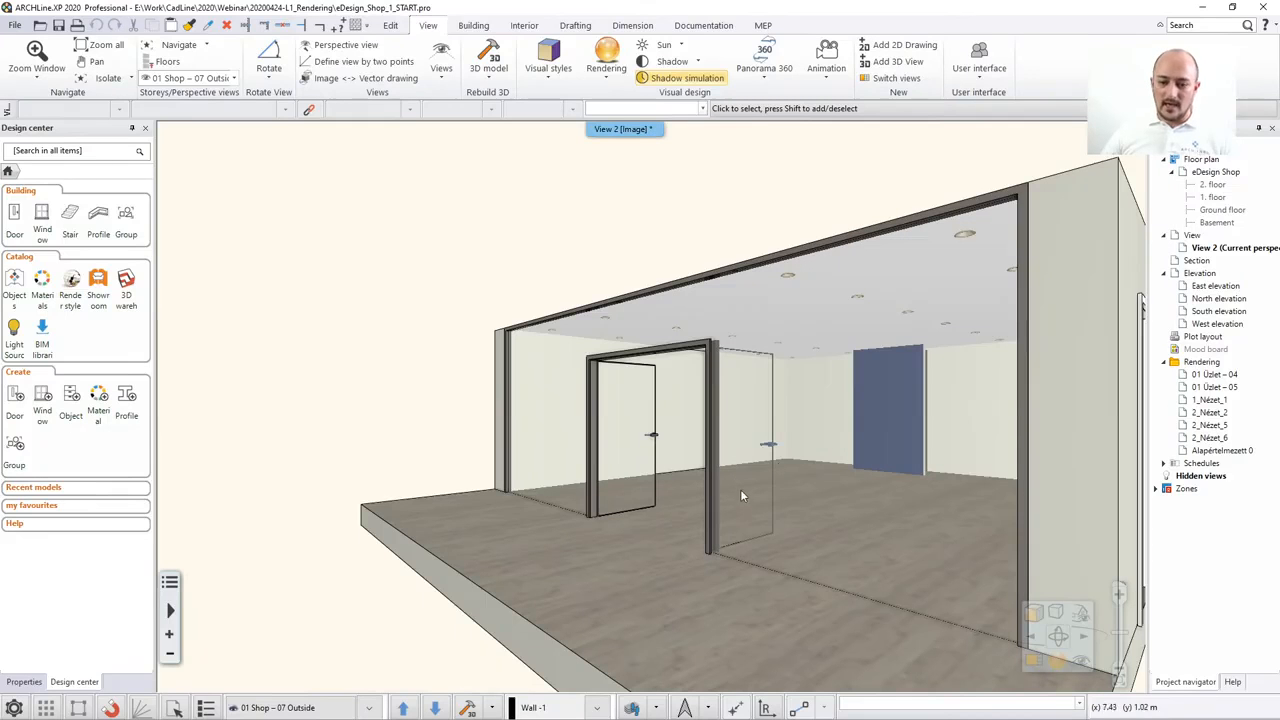
Switch to the 01 Shop – 05 perspective and set the shadow simulation to 02 July at 15:00.
click(369, 708)
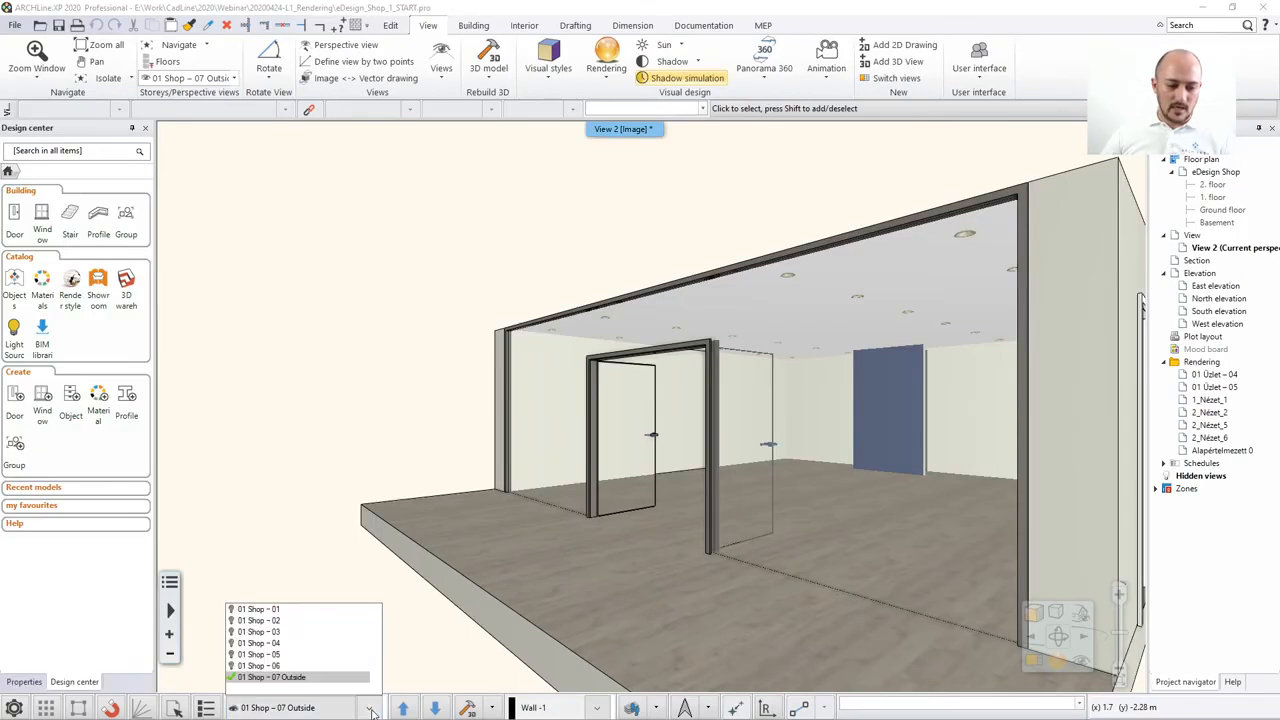
click(287, 655)
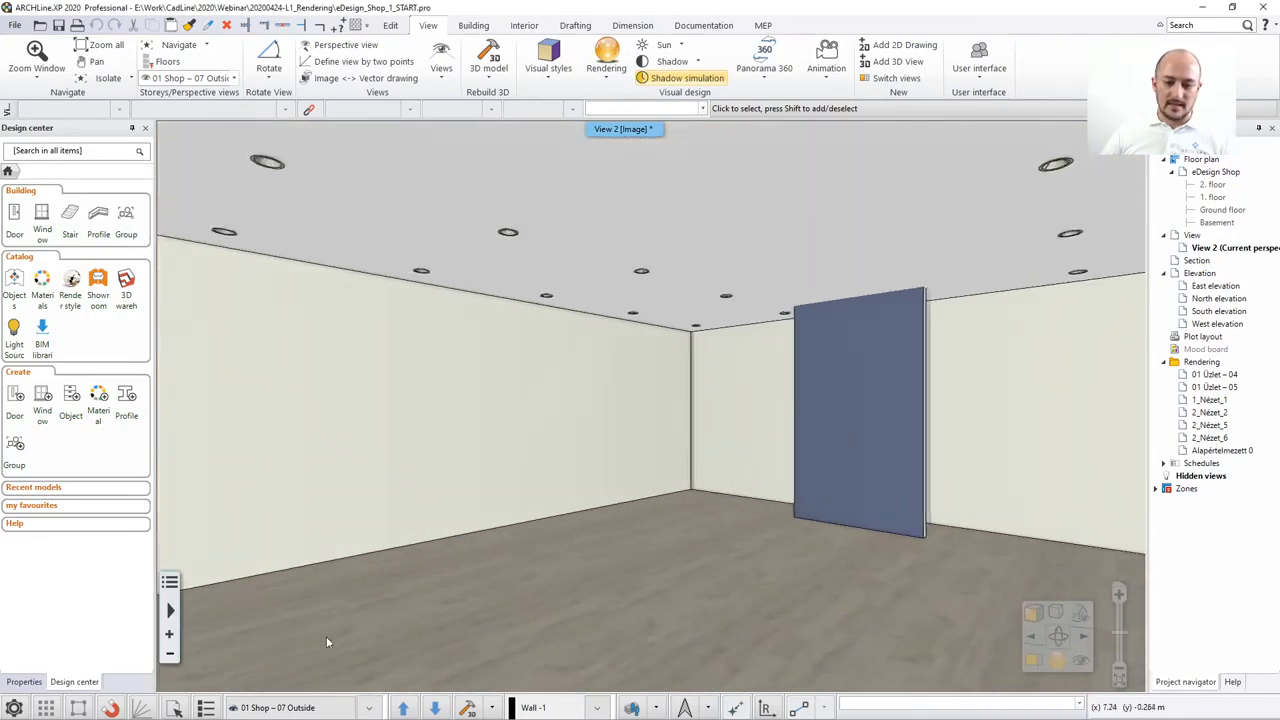
click(700, 80)
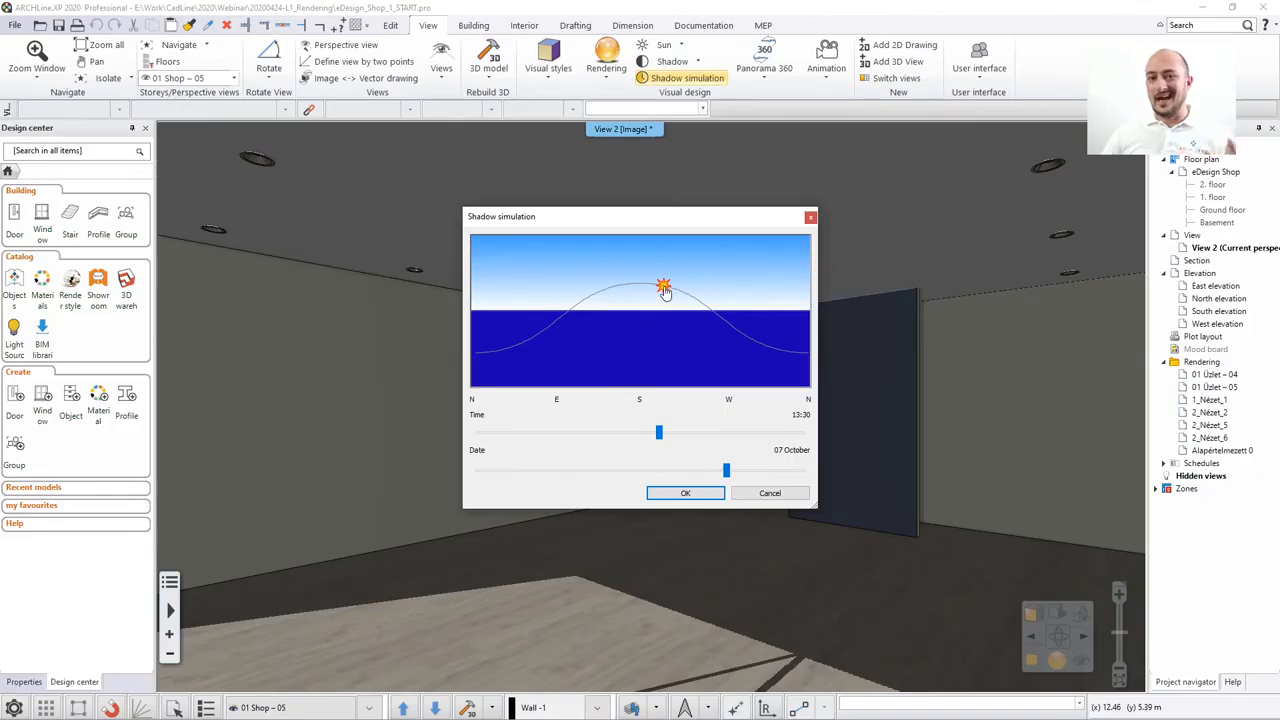
drag(665, 292, 720, 318)
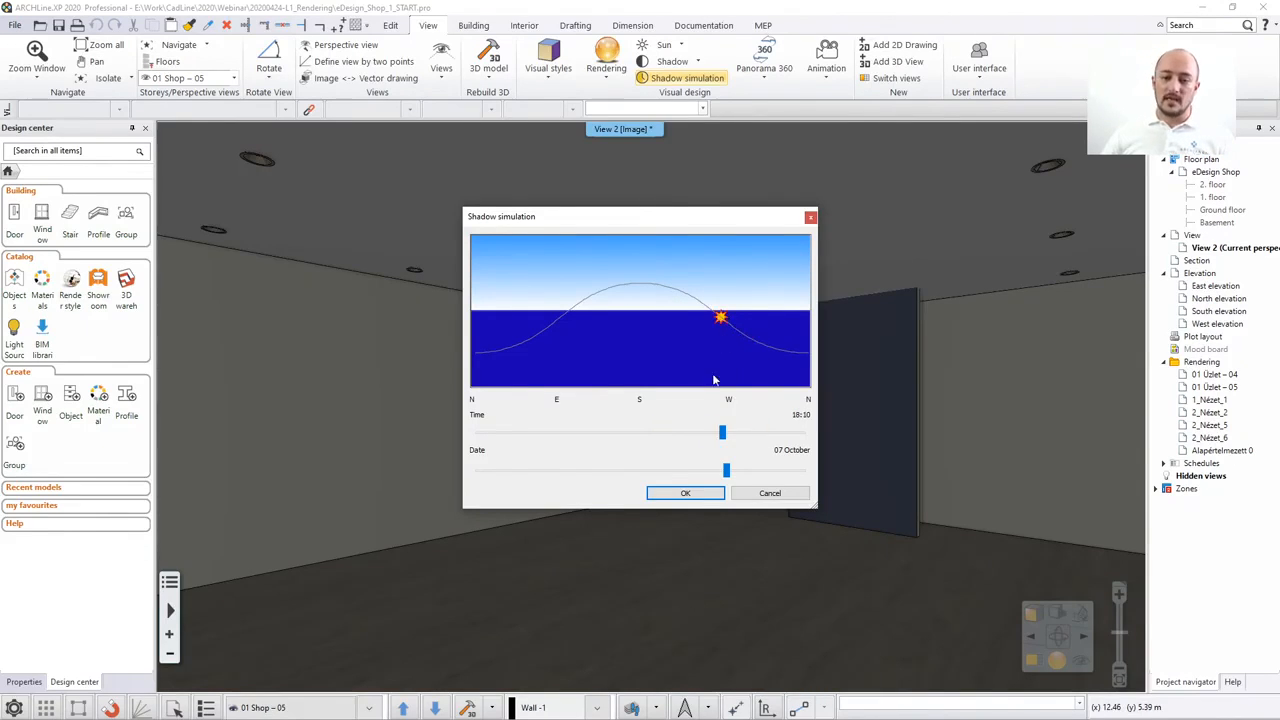
drag(722, 432, 678, 438)
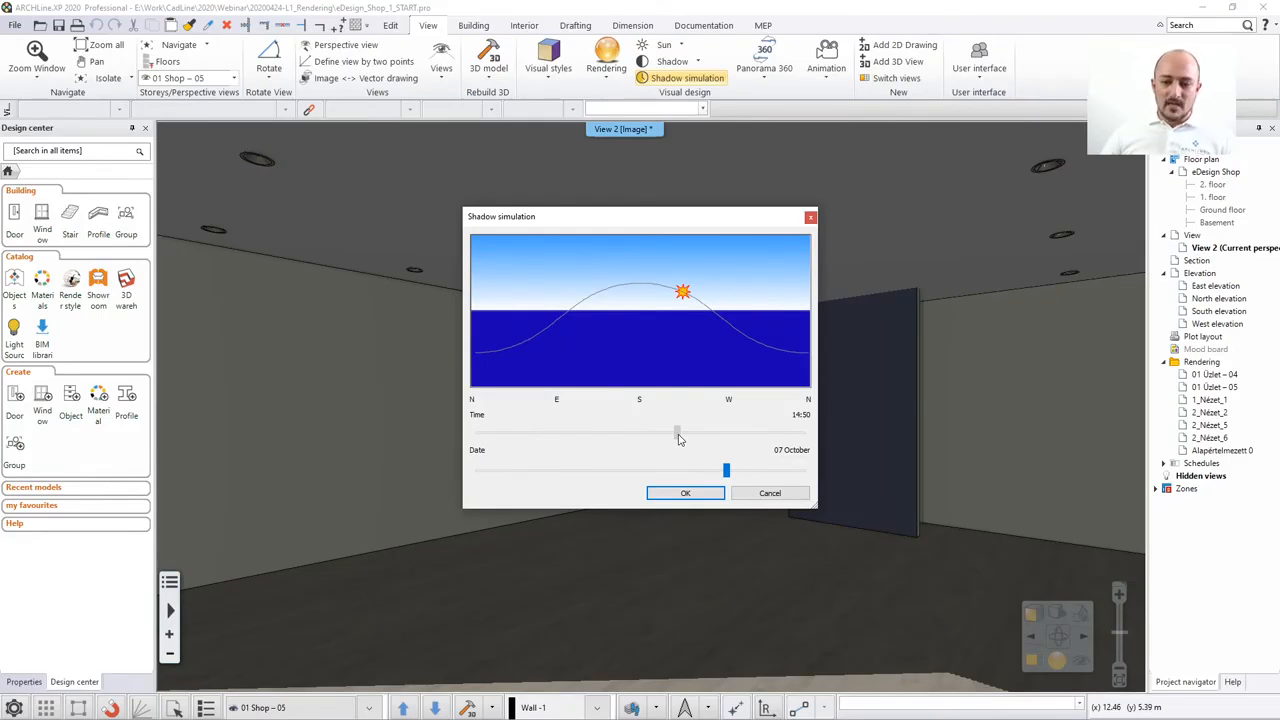
drag(679, 438, 680, 432)
drag(733, 470, 643, 469)
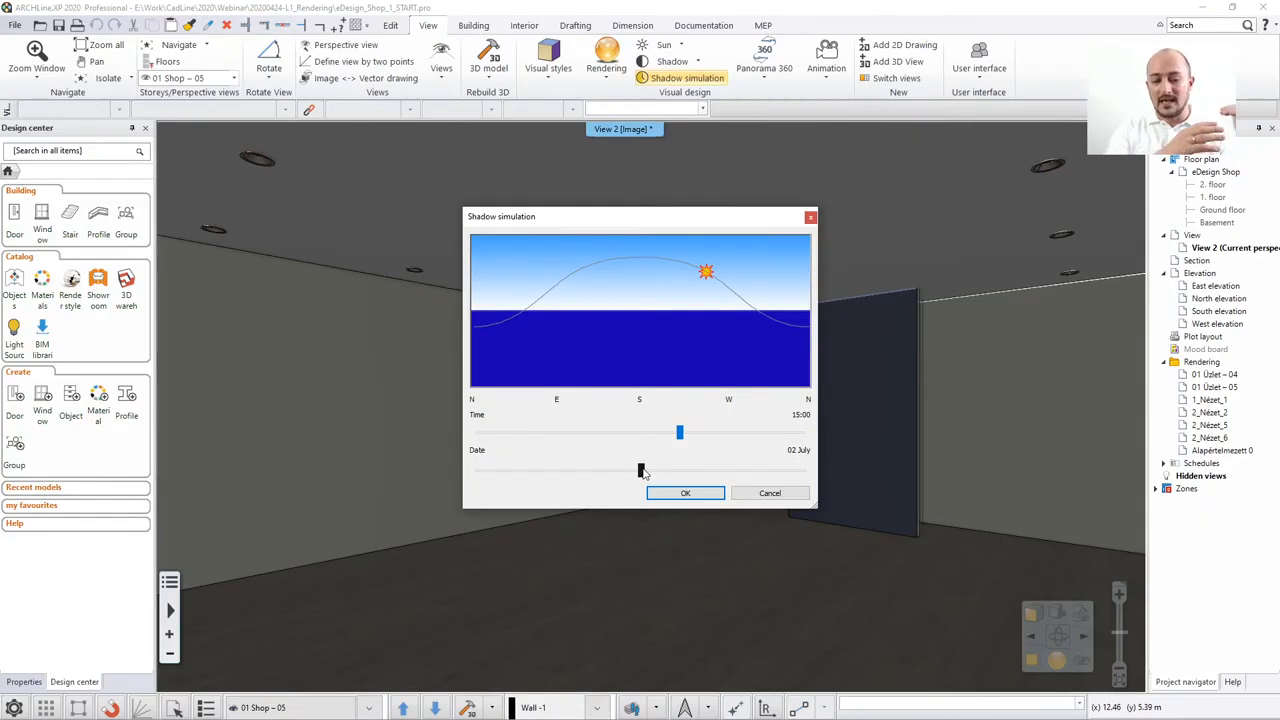
click(685, 495)
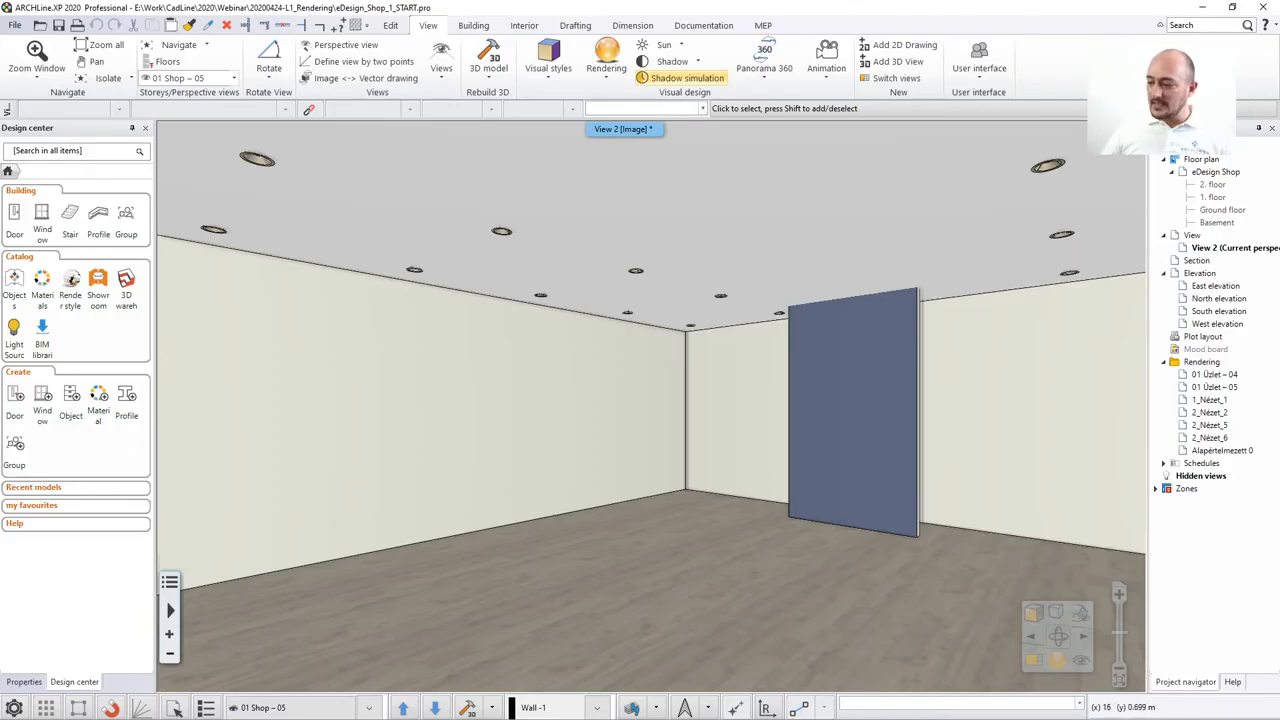
Switch to the web browser showing the ARCHLine.XP webinars page.
key(alt+Tab)
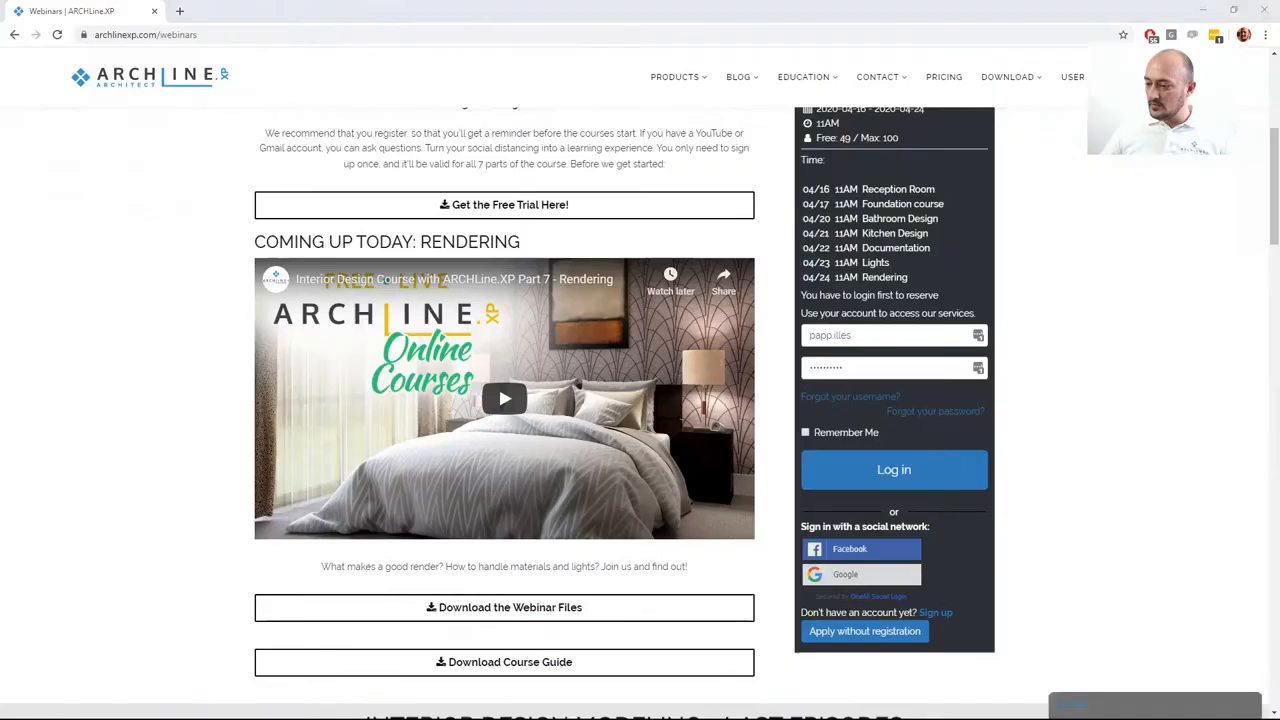
Switch back to ARCHLine.XP and open the settings for a standalone real-time draft rendering of the 01 Shop – 05 view.
drag(514, 11, 1279, 434)
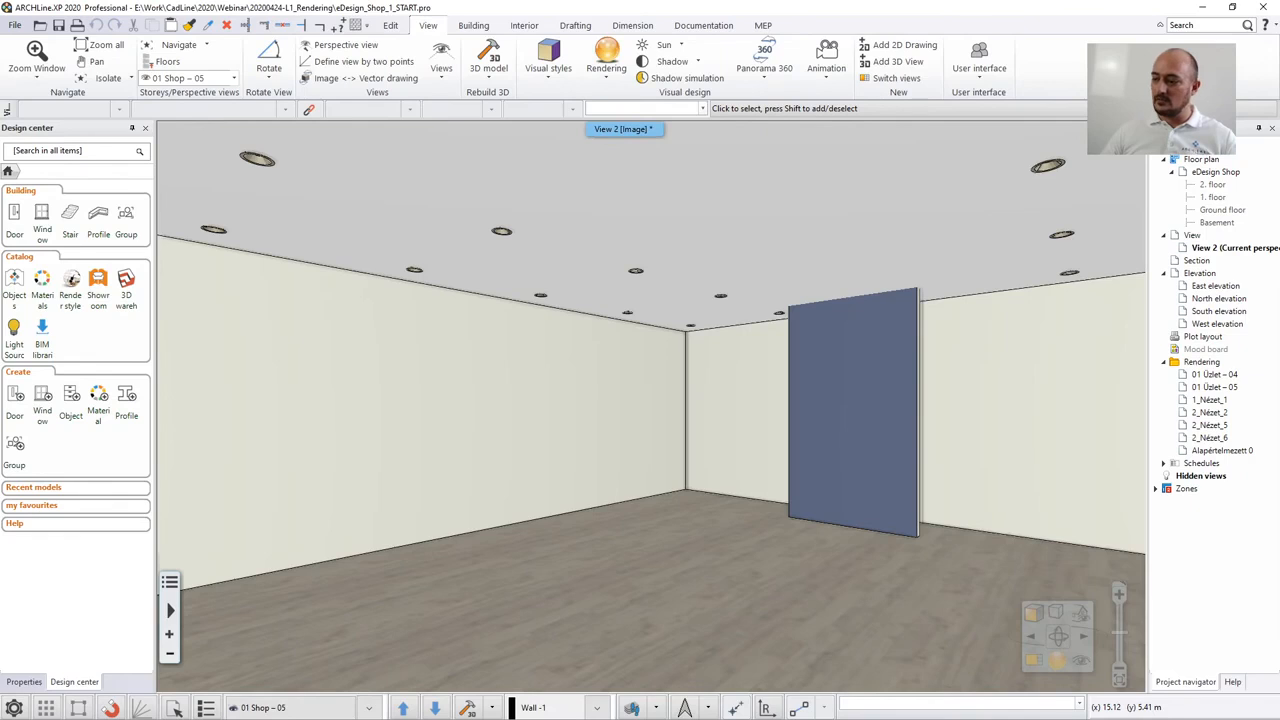
click(606, 80)
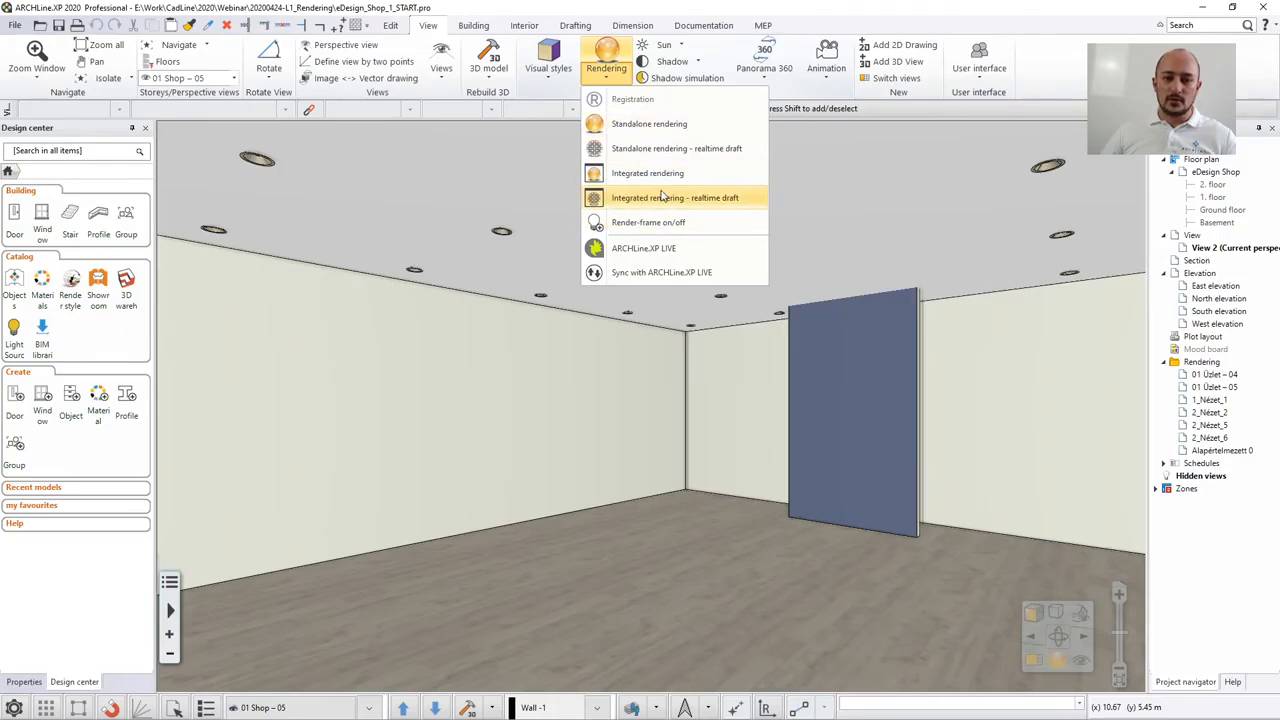
click(557, 9)
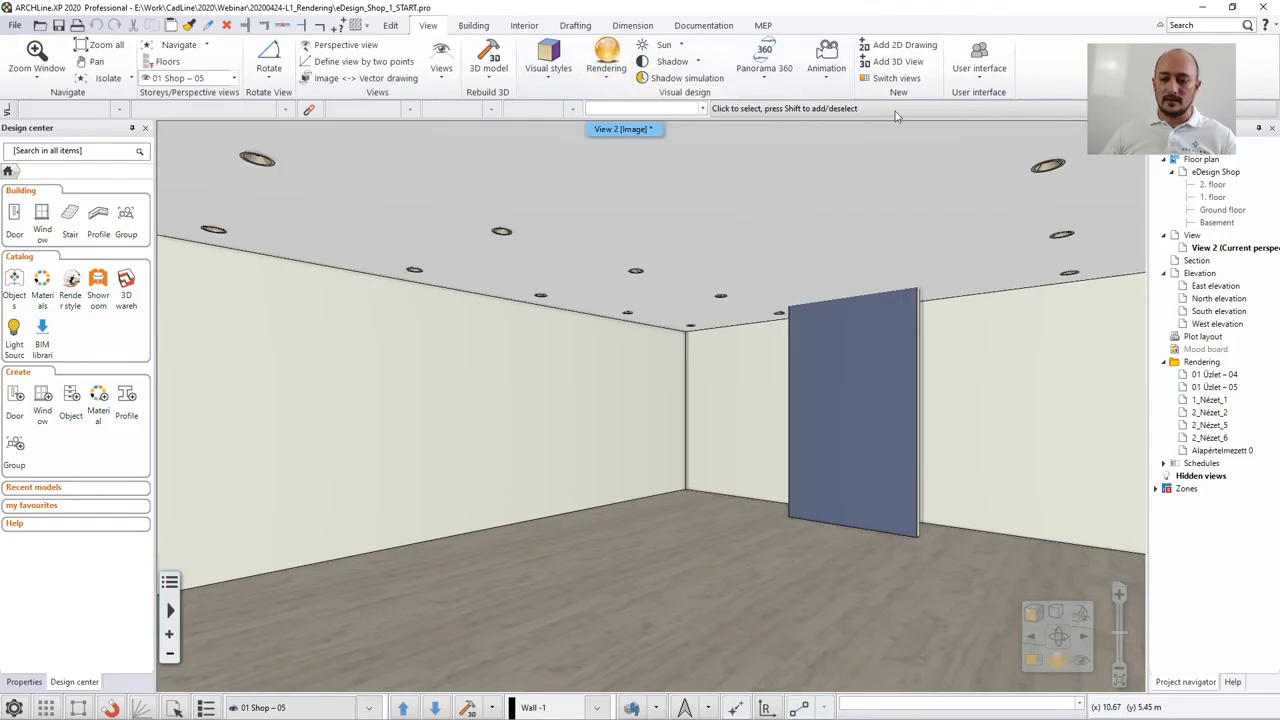
click(1060, 667)
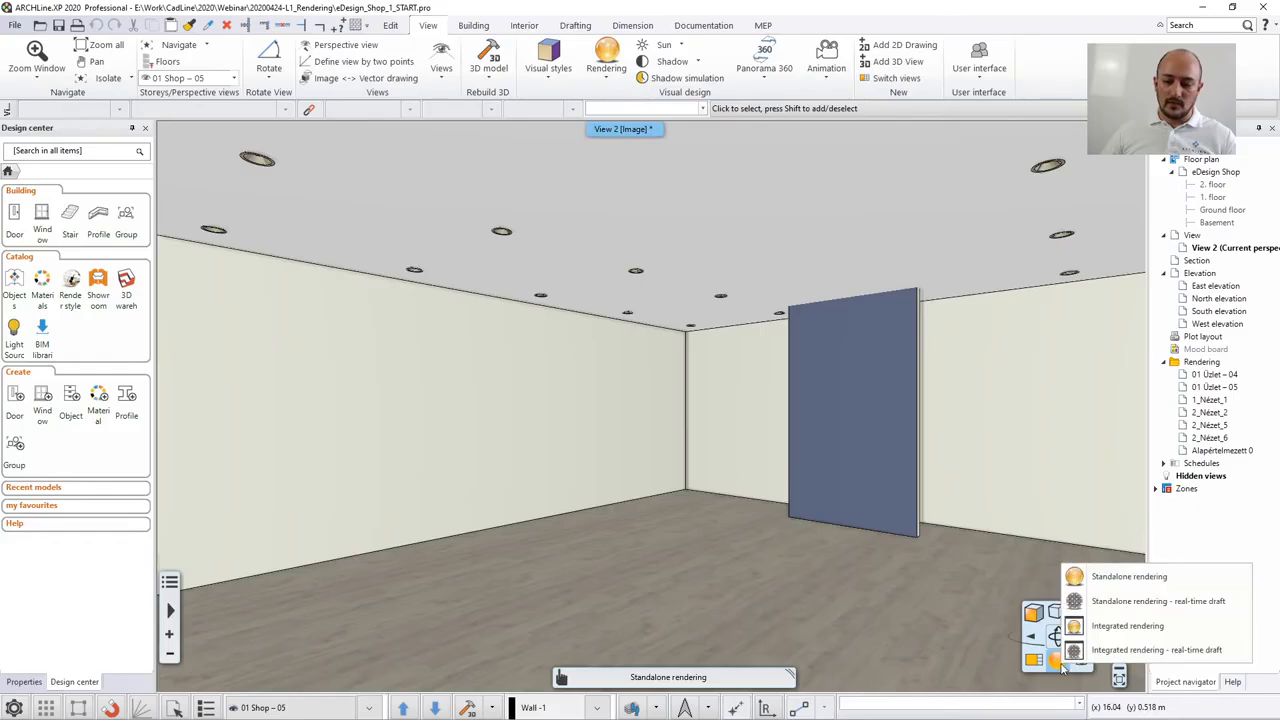
click(1143, 603)
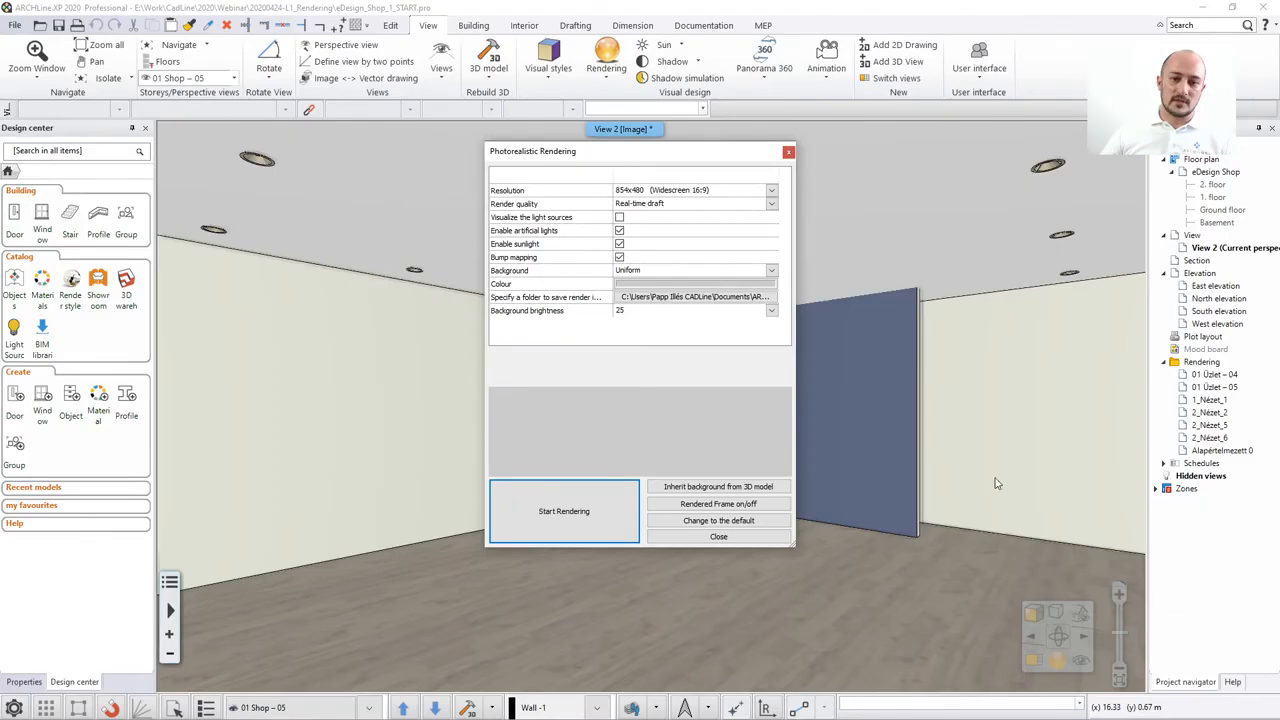
Review the available resolution and render quality options in the photorealistic rendering settings.
click(772, 190)
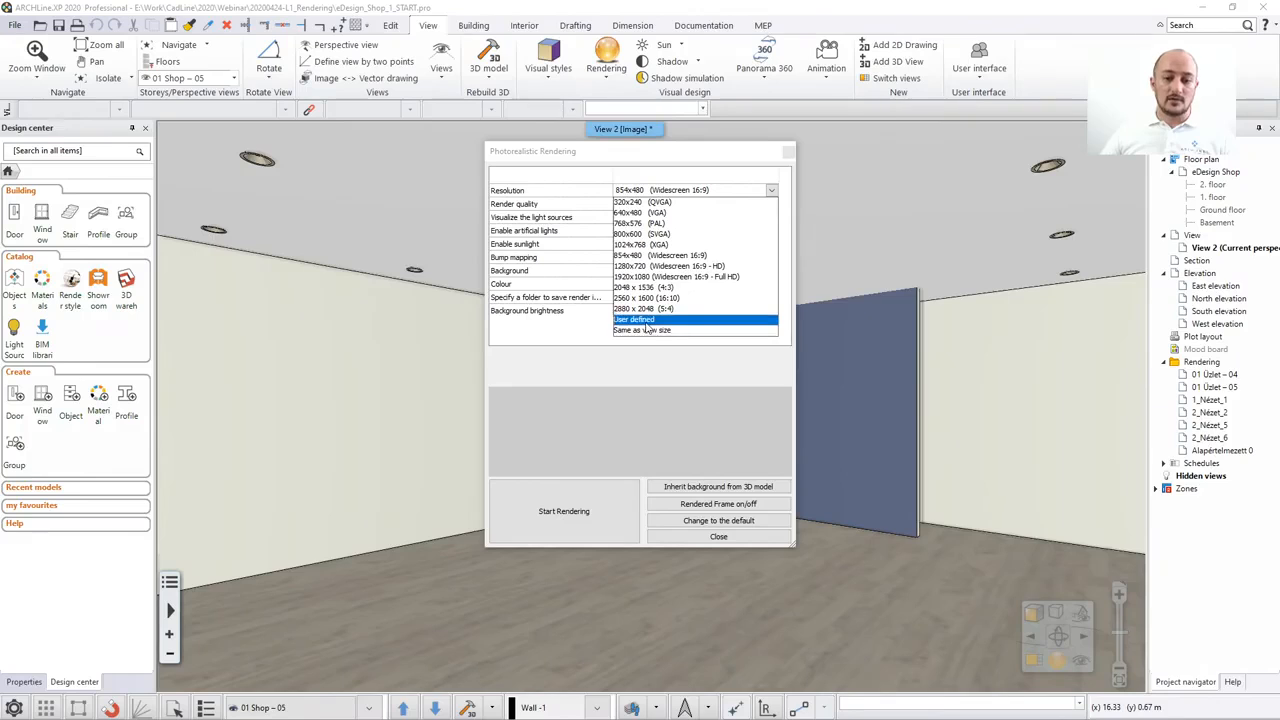
click(588, 356)
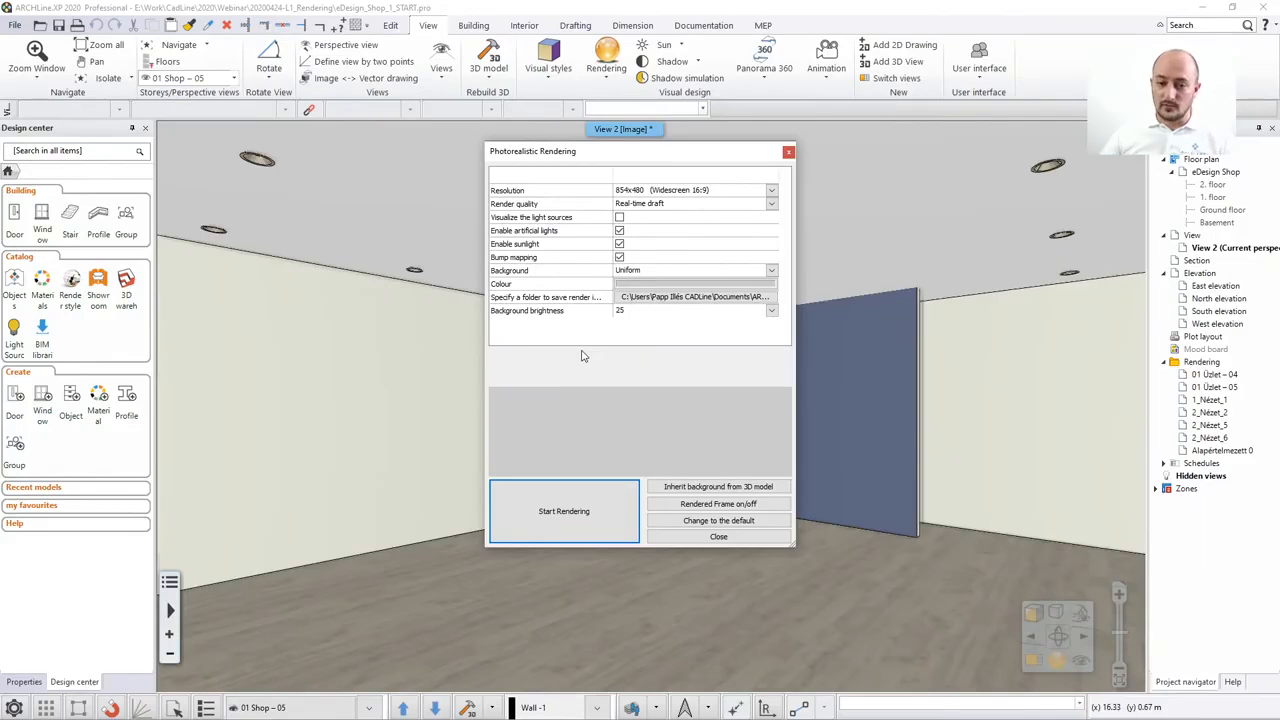
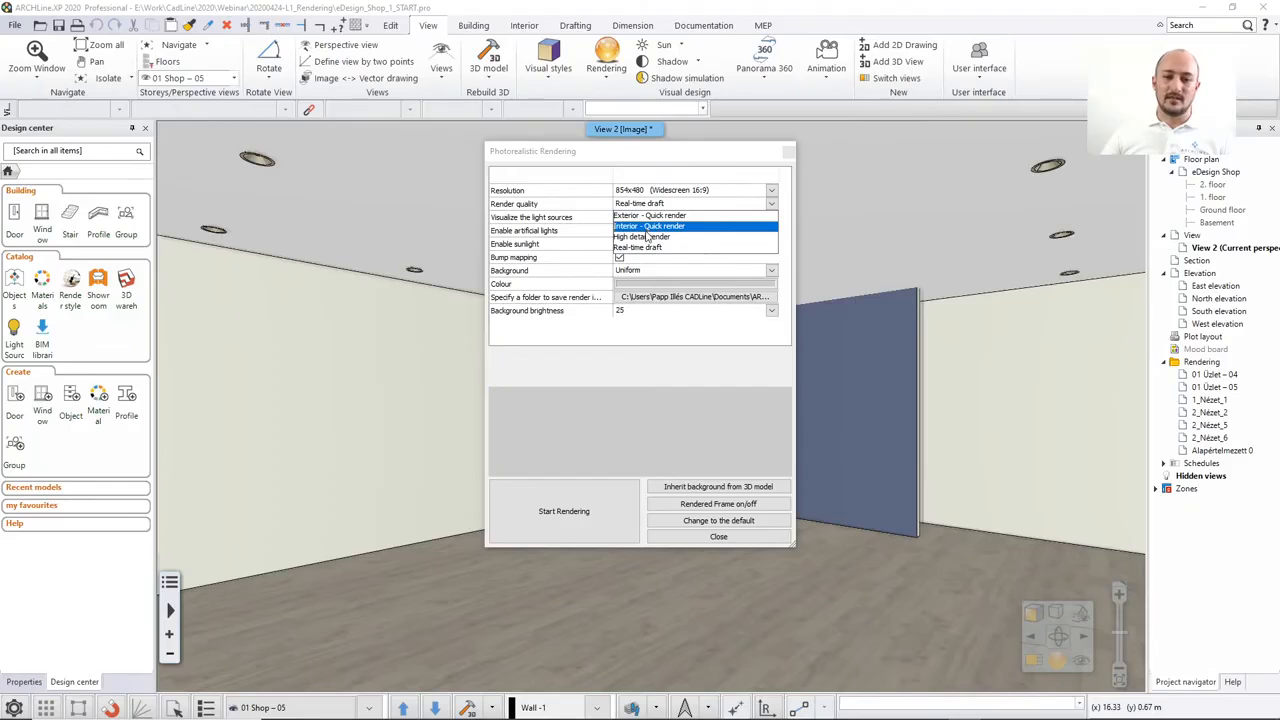
click(638, 161)
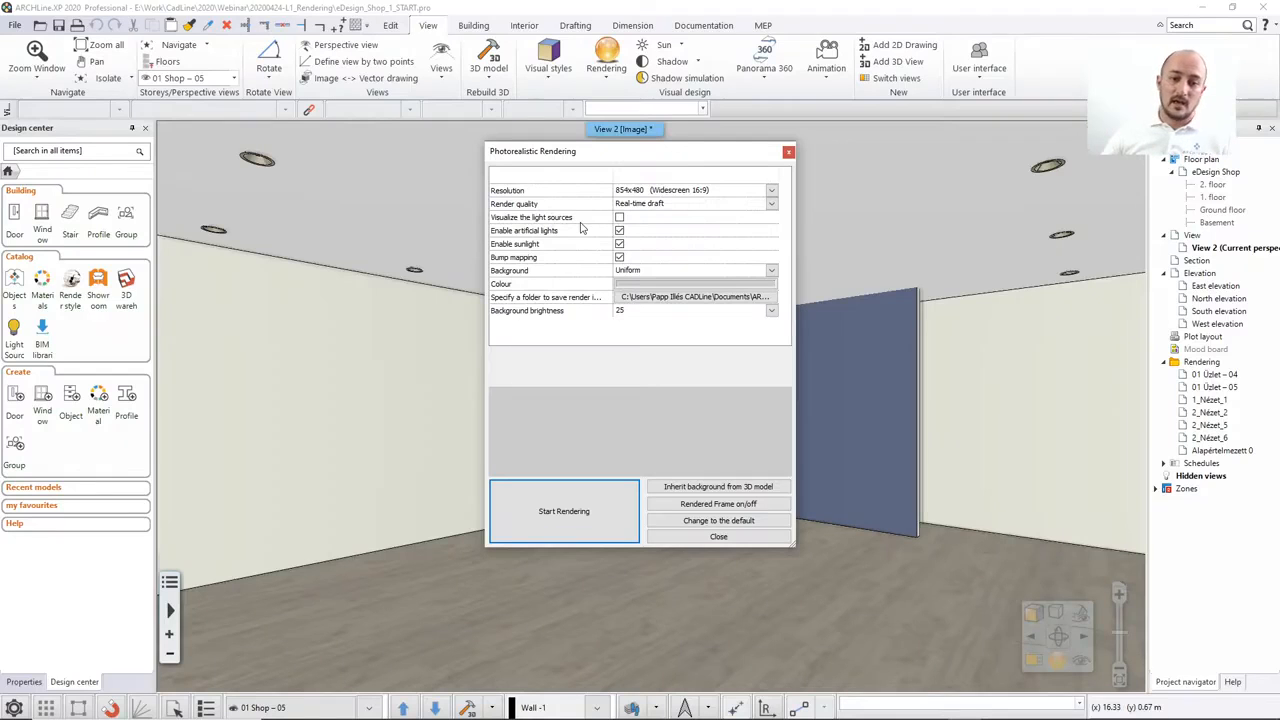
Set the rendering background to Panorama and try the Just outside the town and Sunny plain panoramas.
click(685, 271)
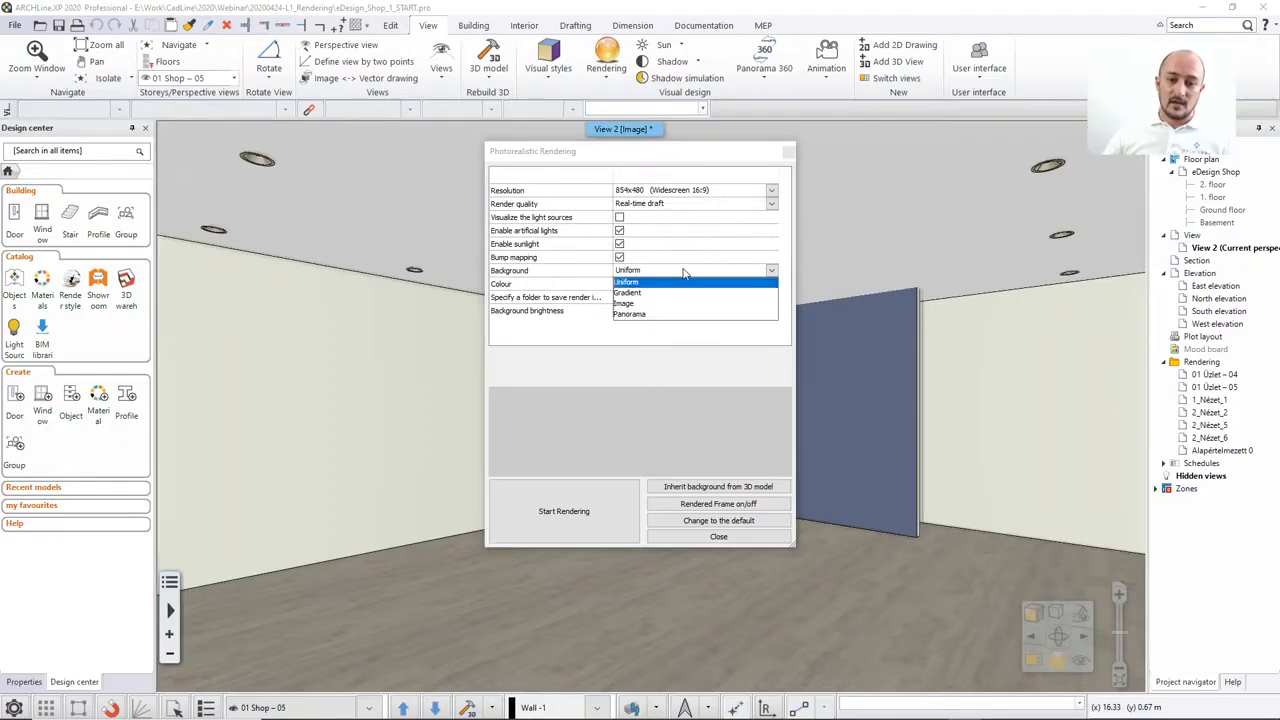
click(655, 314)
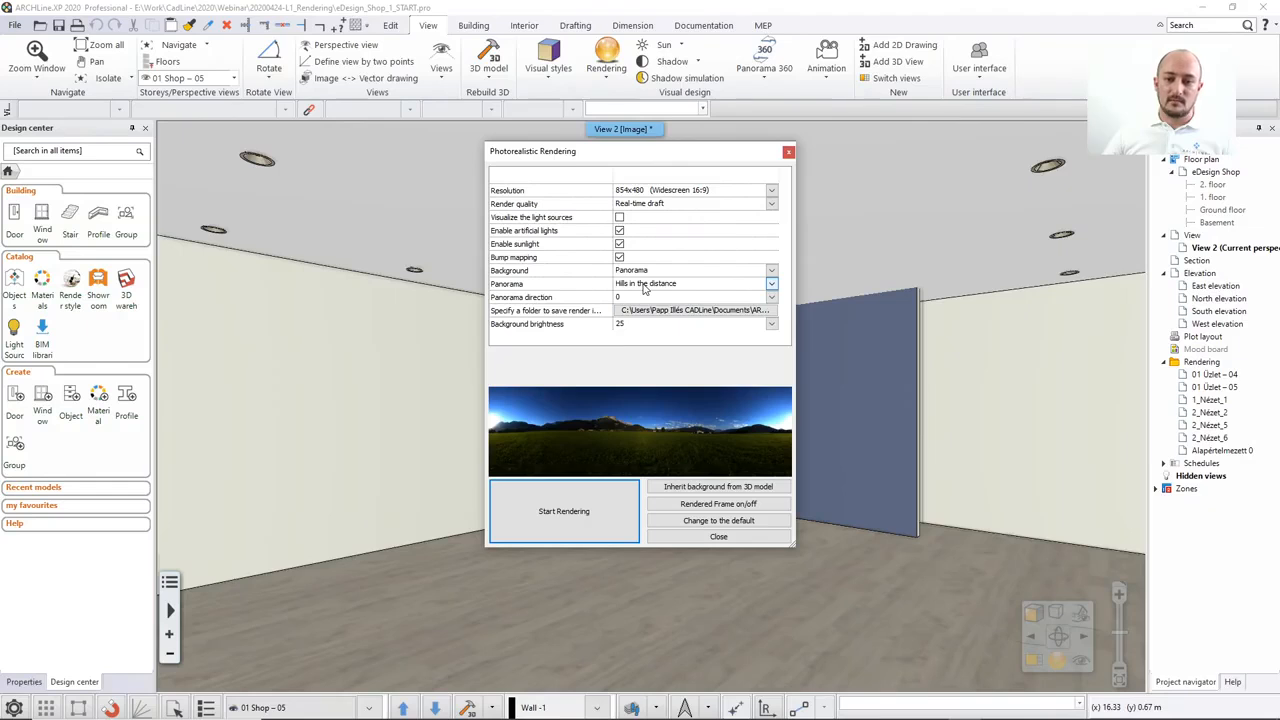
click(645, 287)
click(645, 306)
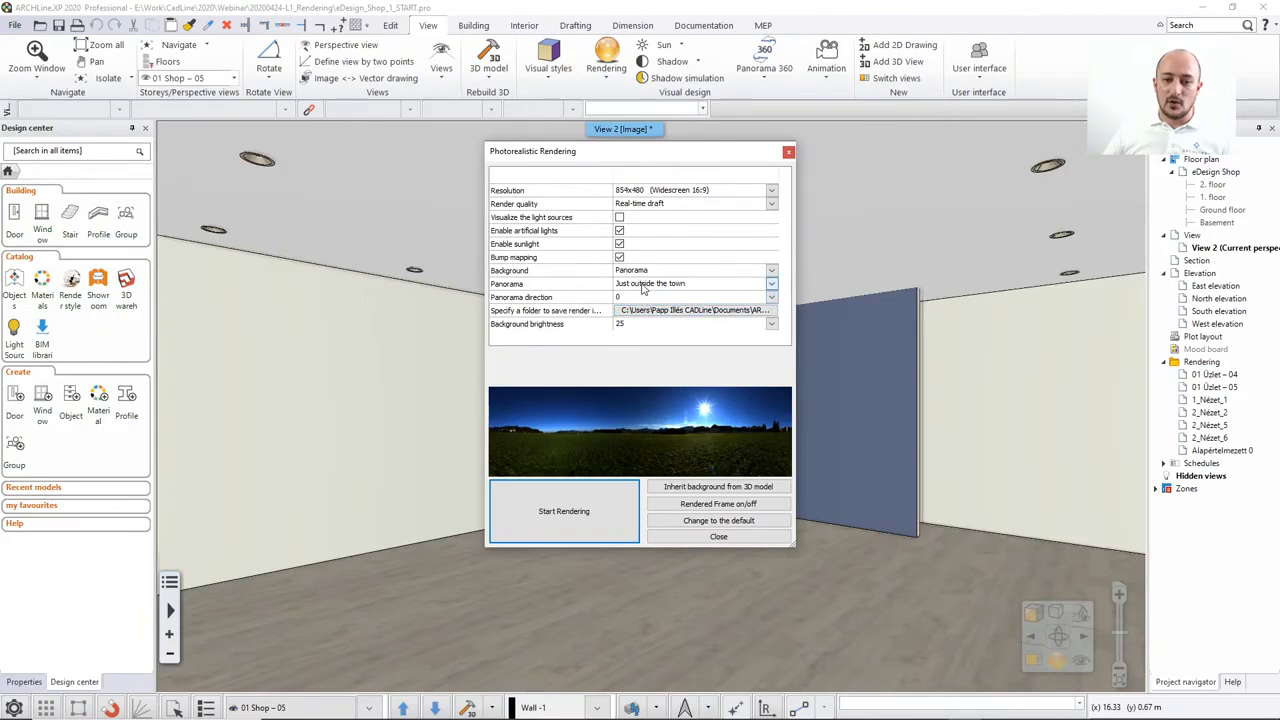
click(645, 287)
click(640, 316)
click(640, 288)
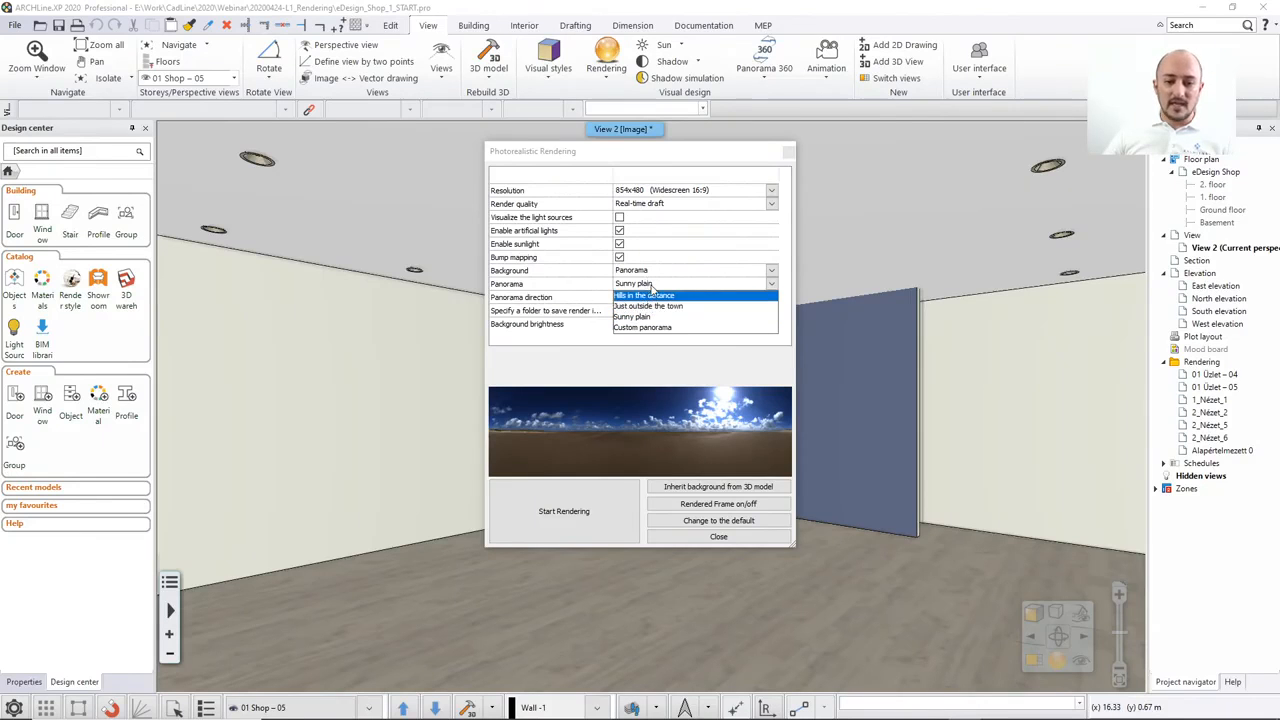
click(651, 285)
Change the rendering background to an image and choose the City sky - Cloudy picture.
click(650, 271)
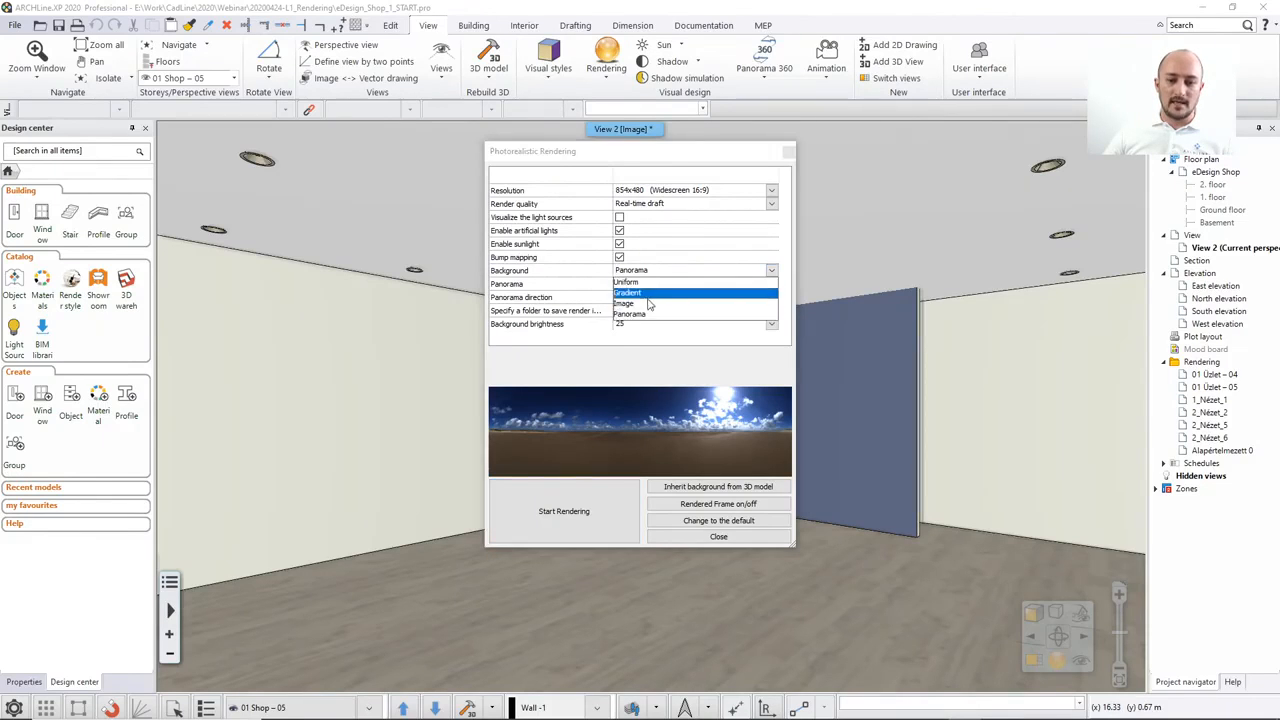
click(648, 305)
click(648, 285)
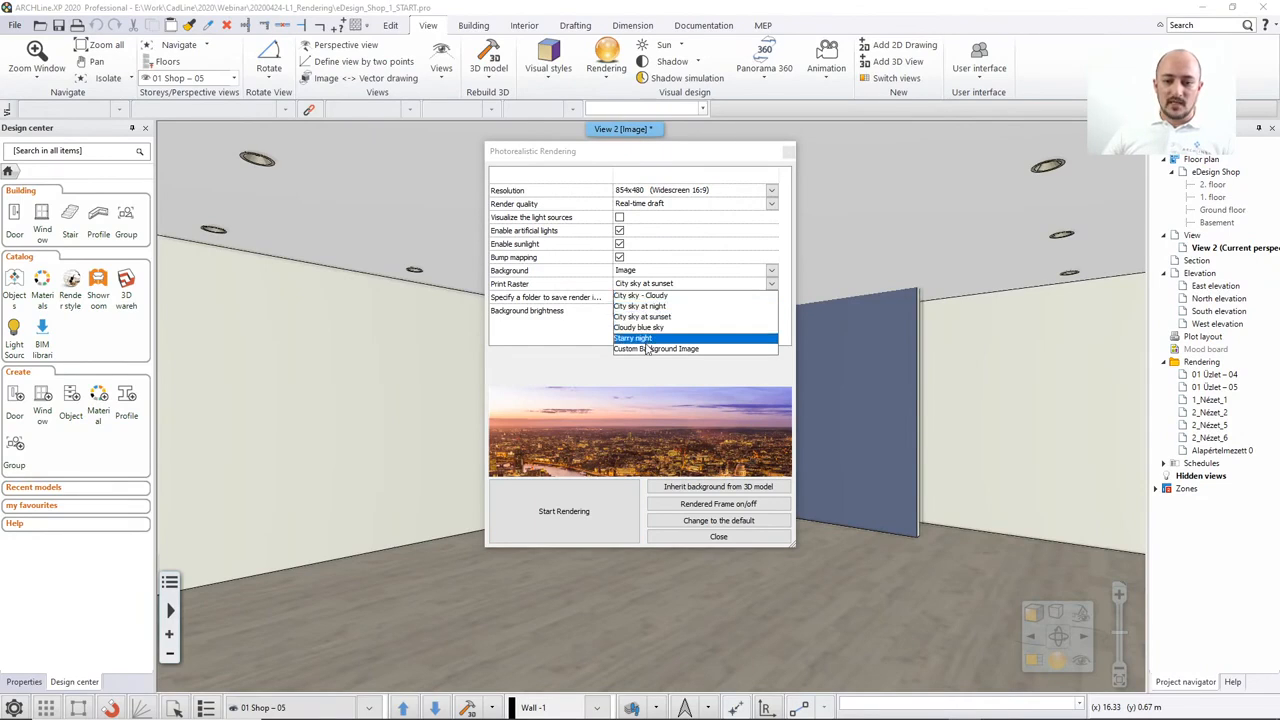
click(652, 297)
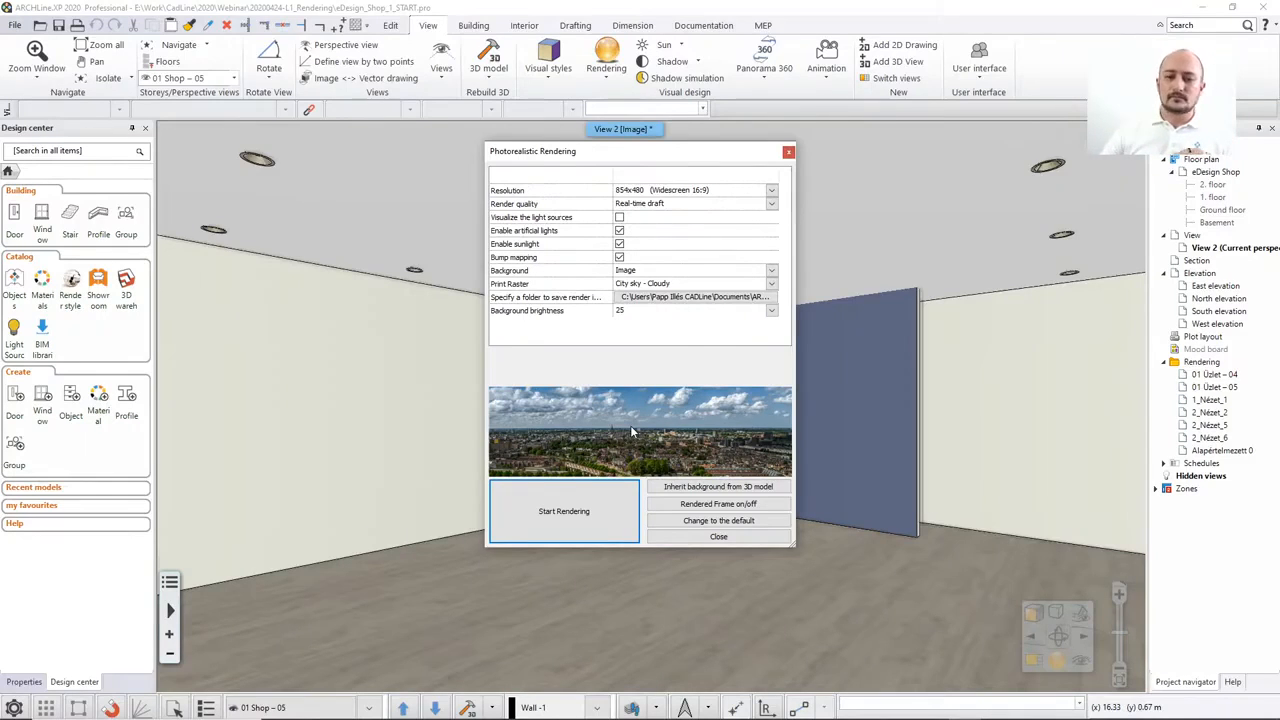
Turn on the render frame in the 3D view and collapse the Project navigator to reveal the whole frame.
drag(668, 163, 380, 187)
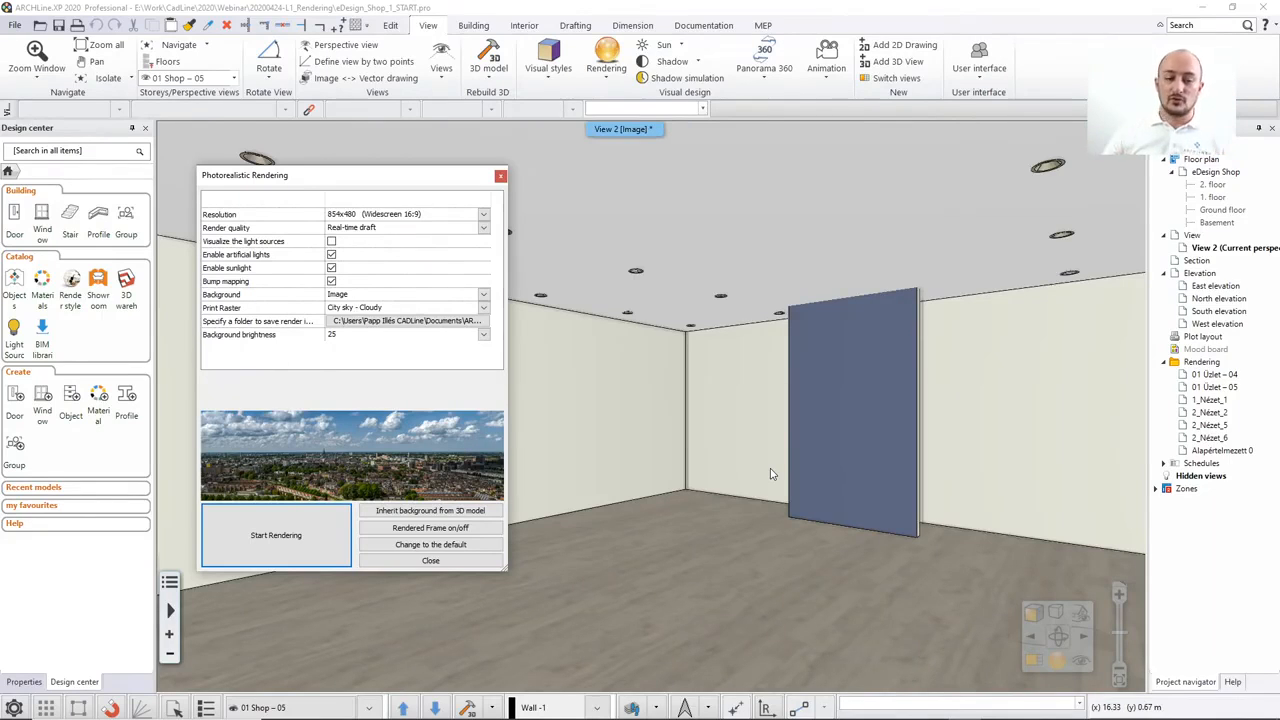
drag(380, 183, 438, 177)
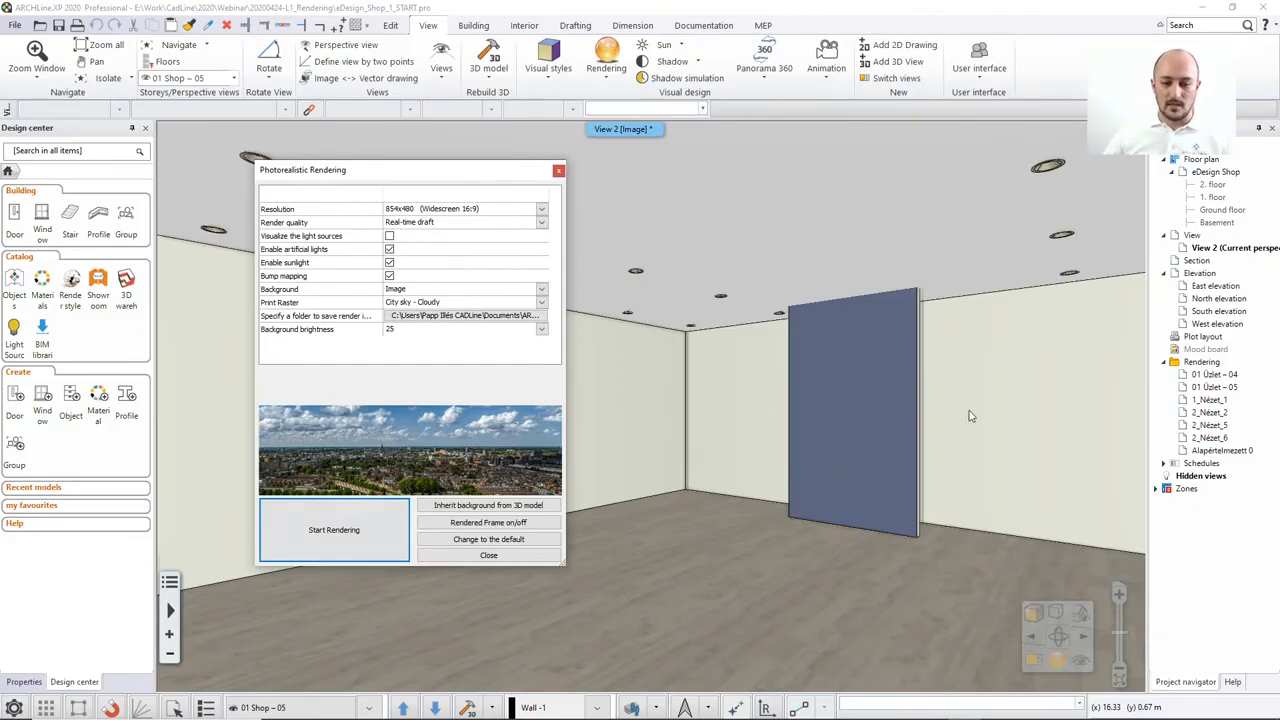
click(502, 523)
click(605, 80)
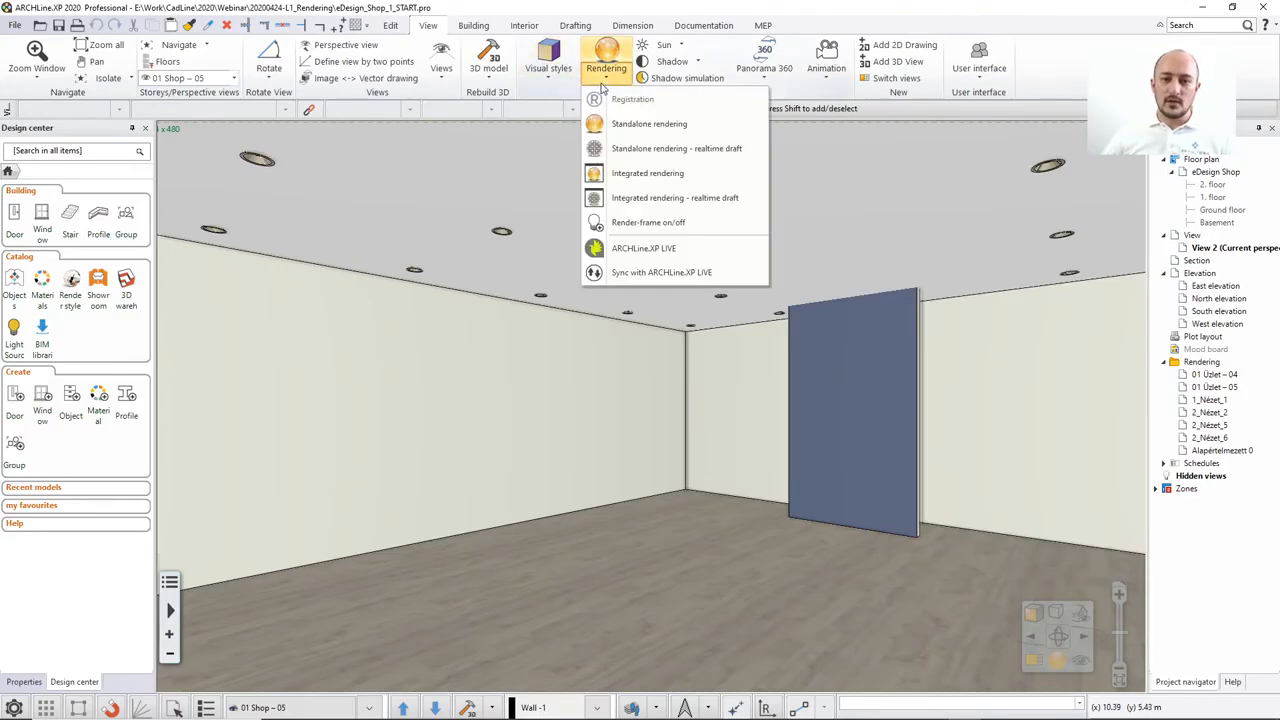
click(678, 224)
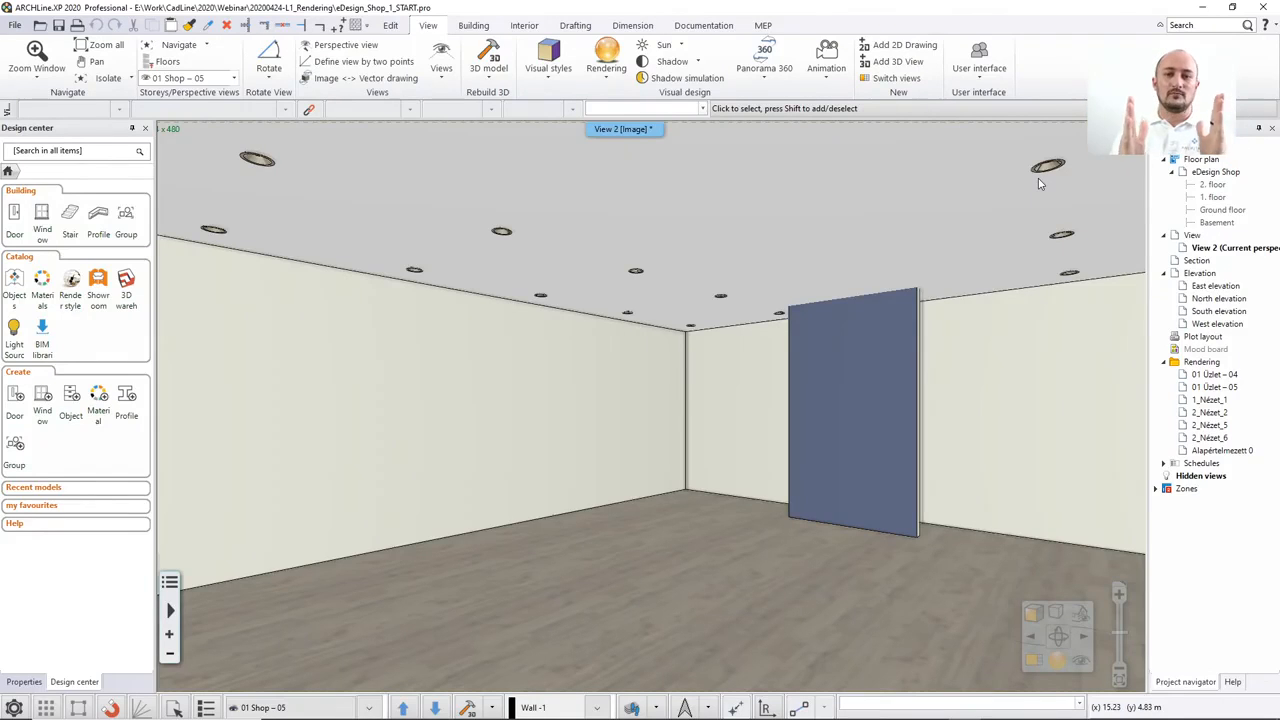
click(1258, 128)
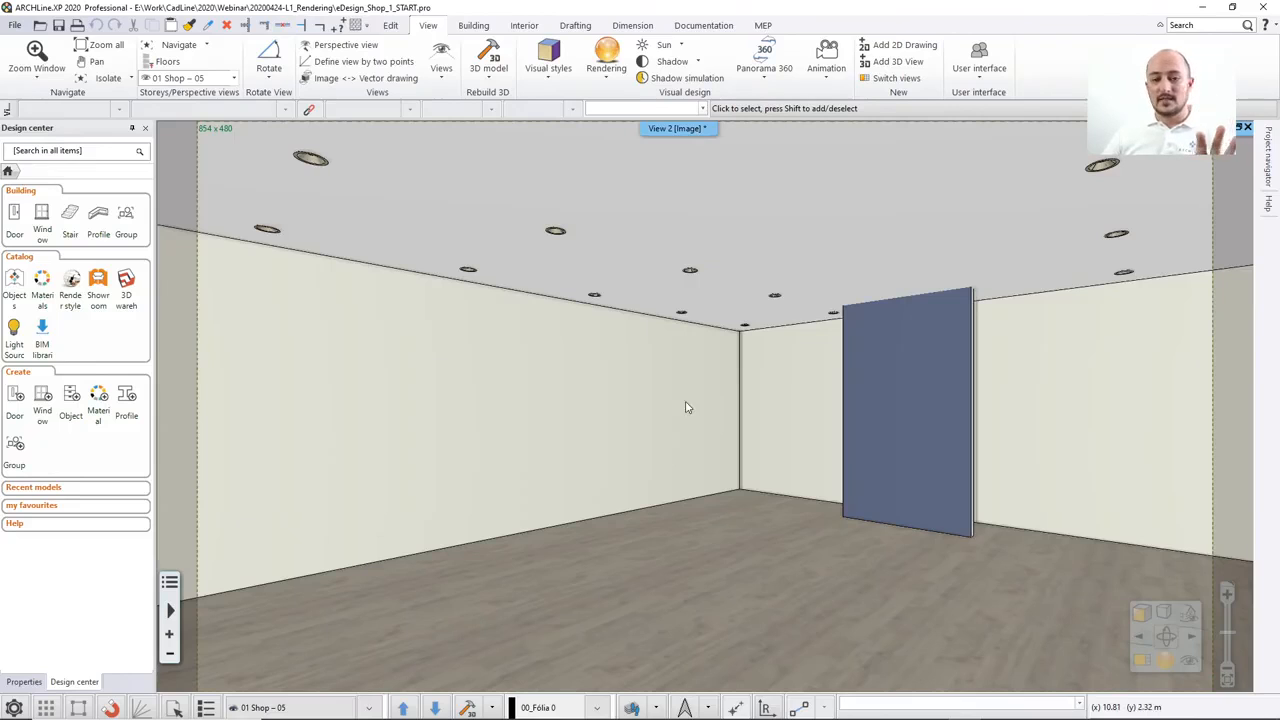
Reopen the standalone real-time draft settings and set the background to the City sky - Cloudy image.
click(613, 80)
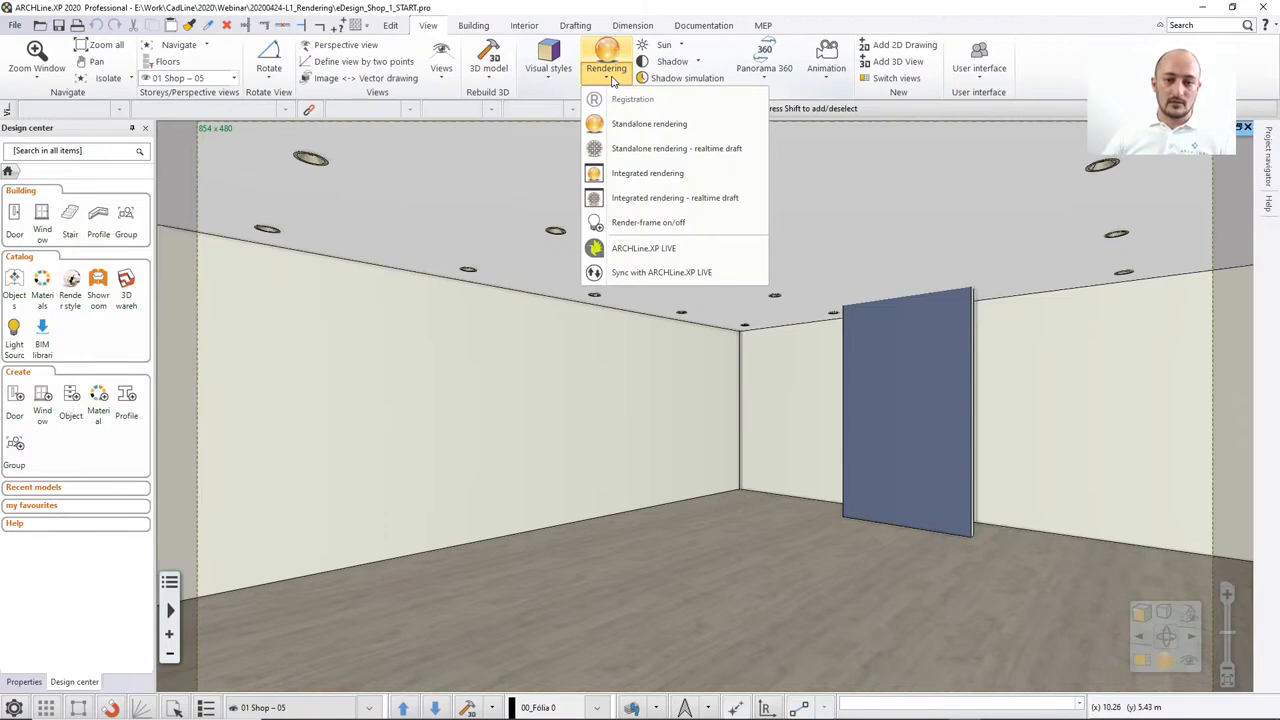
click(676, 148)
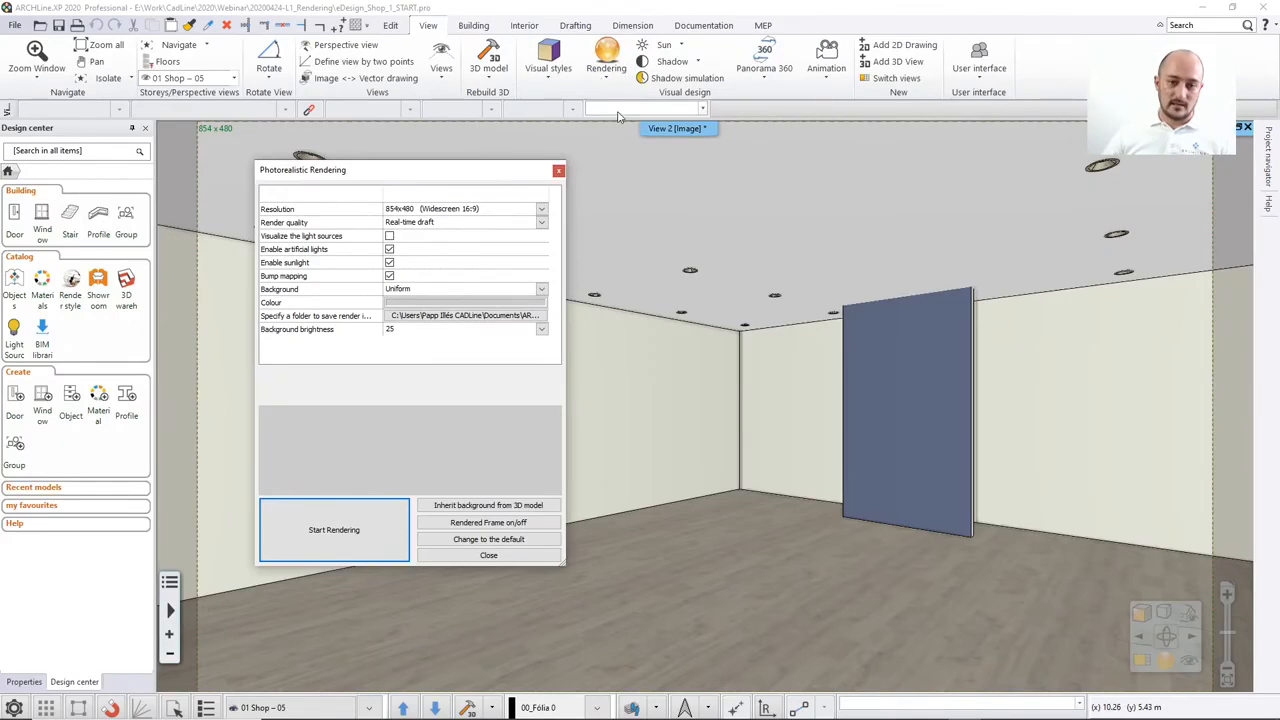
drag(444, 184, 633, 154)
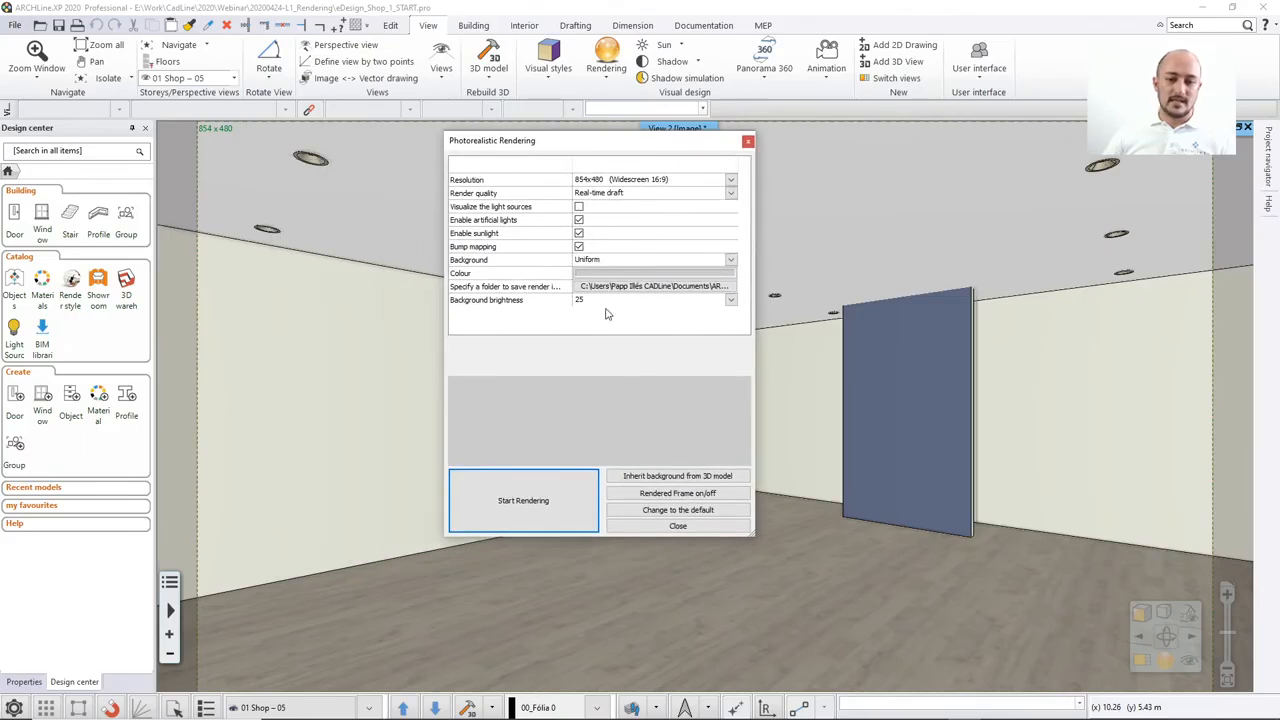
click(596, 261)
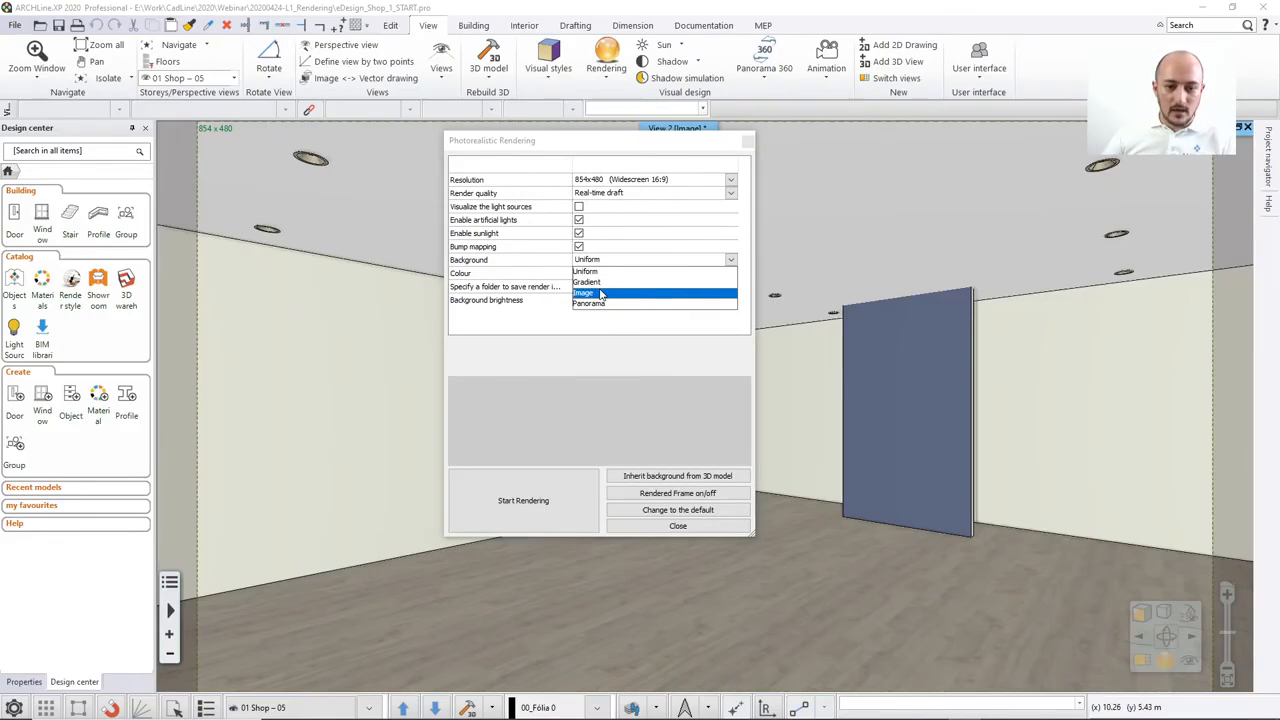
click(600, 293)
click(613, 274)
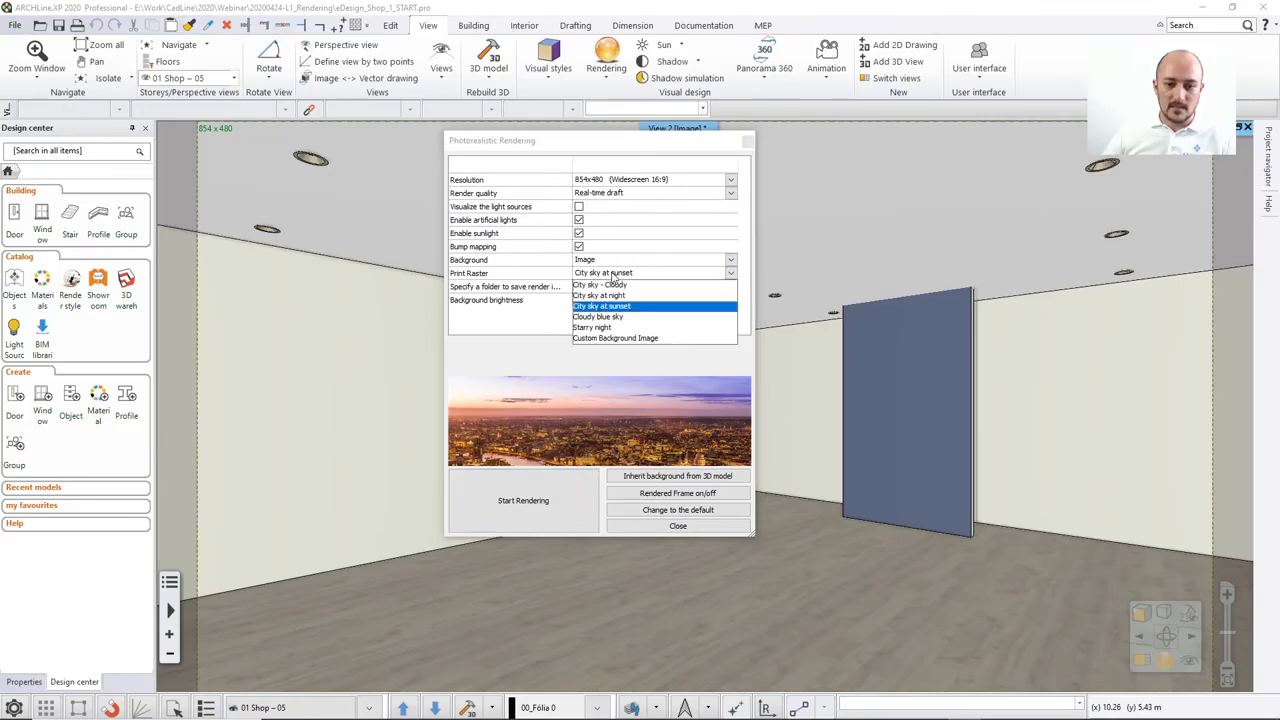
click(610, 285)
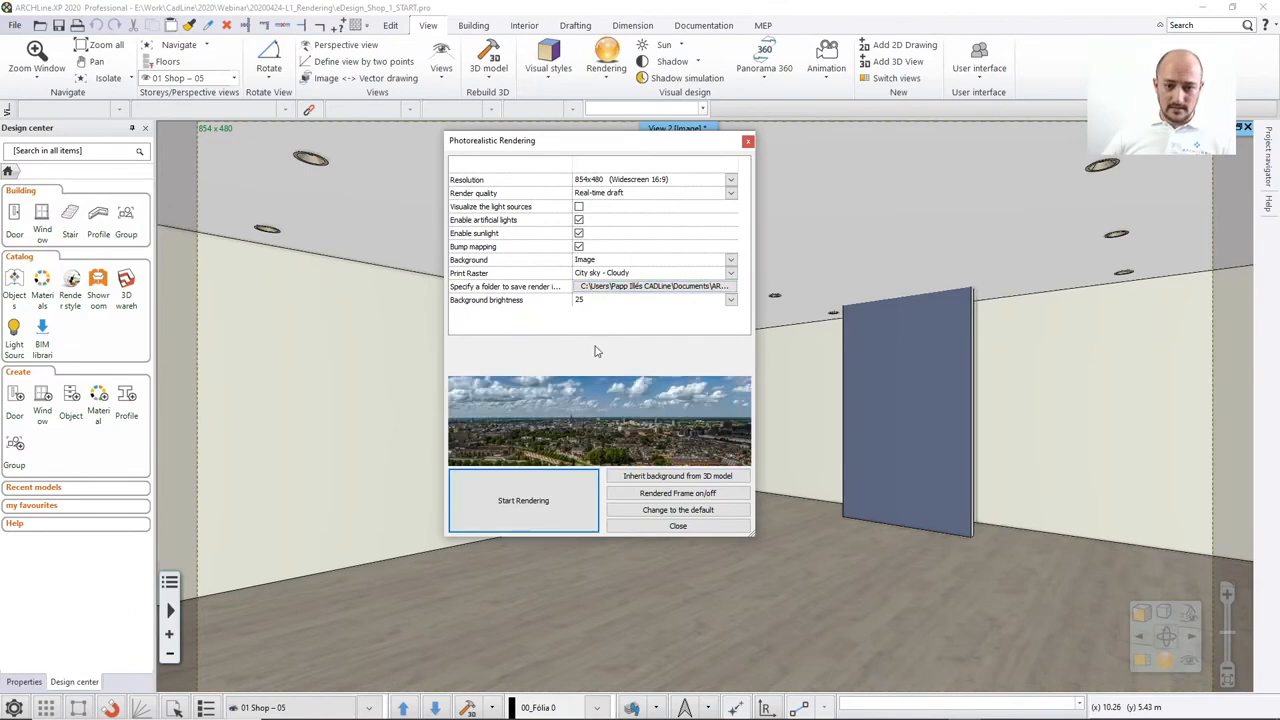
Start the real-time rendering and reposition the render window over the 3D view.
click(524, 500)
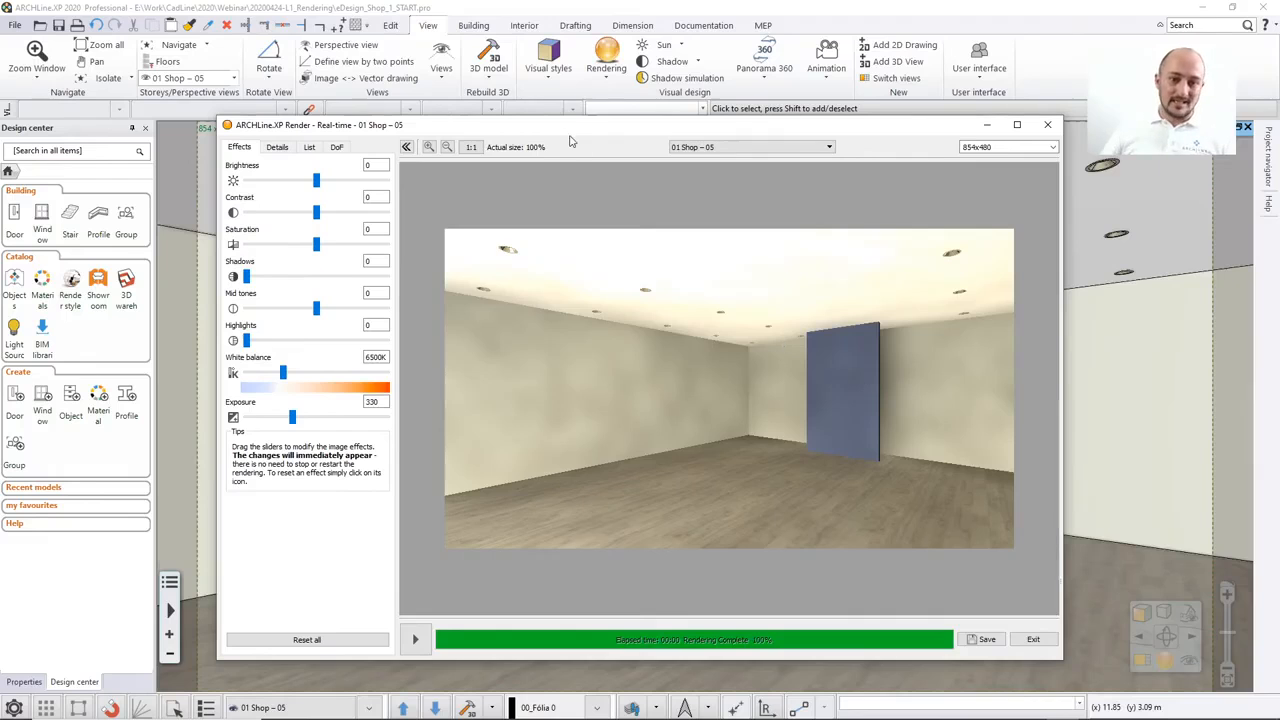
drag(570, 140, 585, 96)
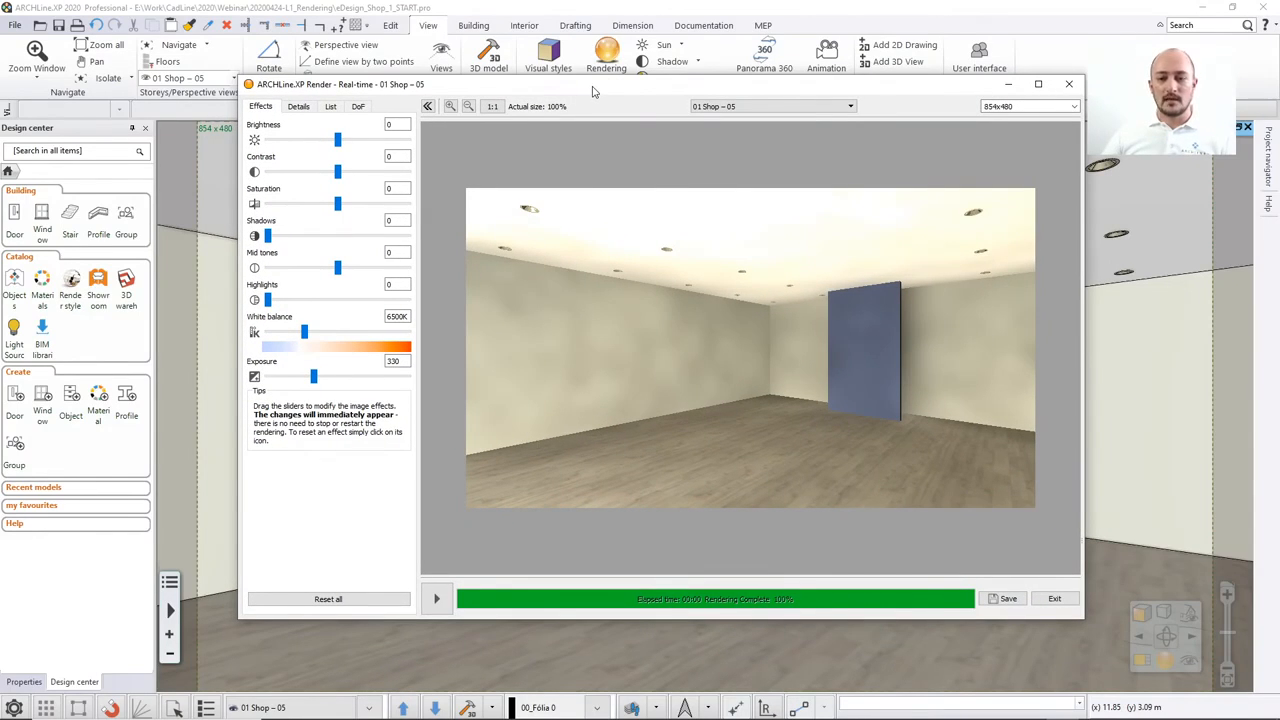
drag(593, 92, 554, 121)
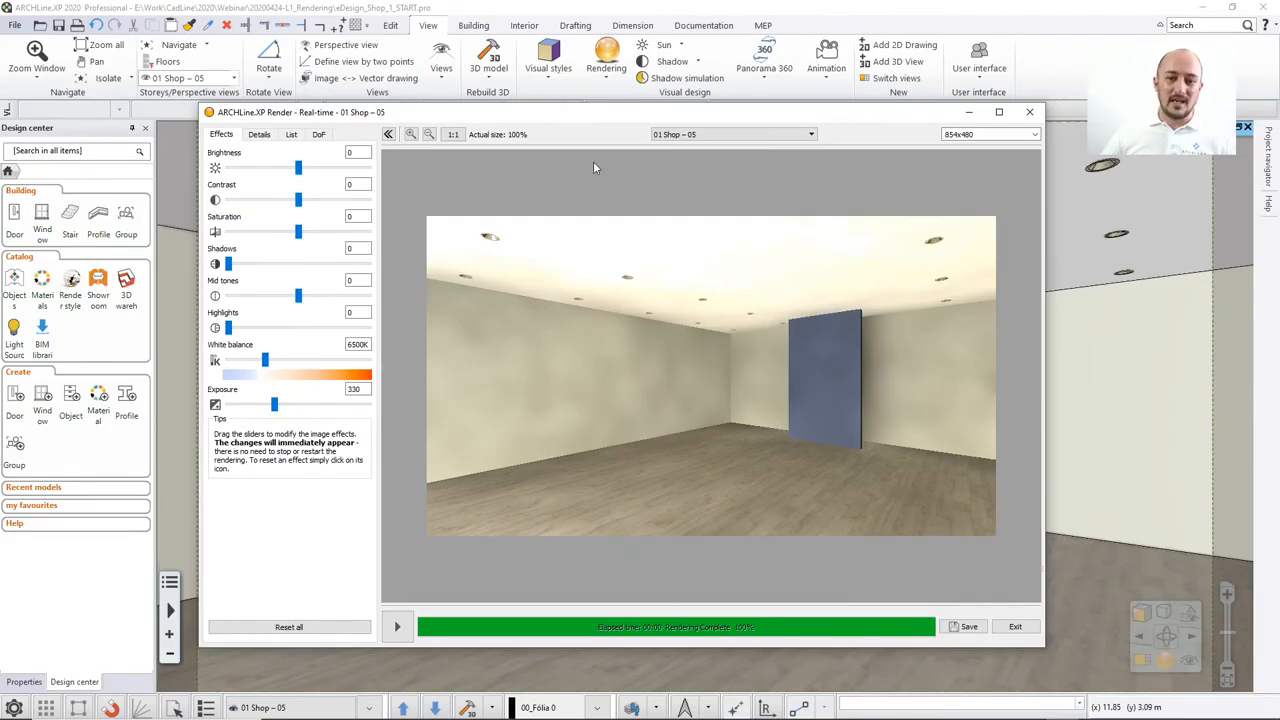
drag(605, 114, 647, 134)
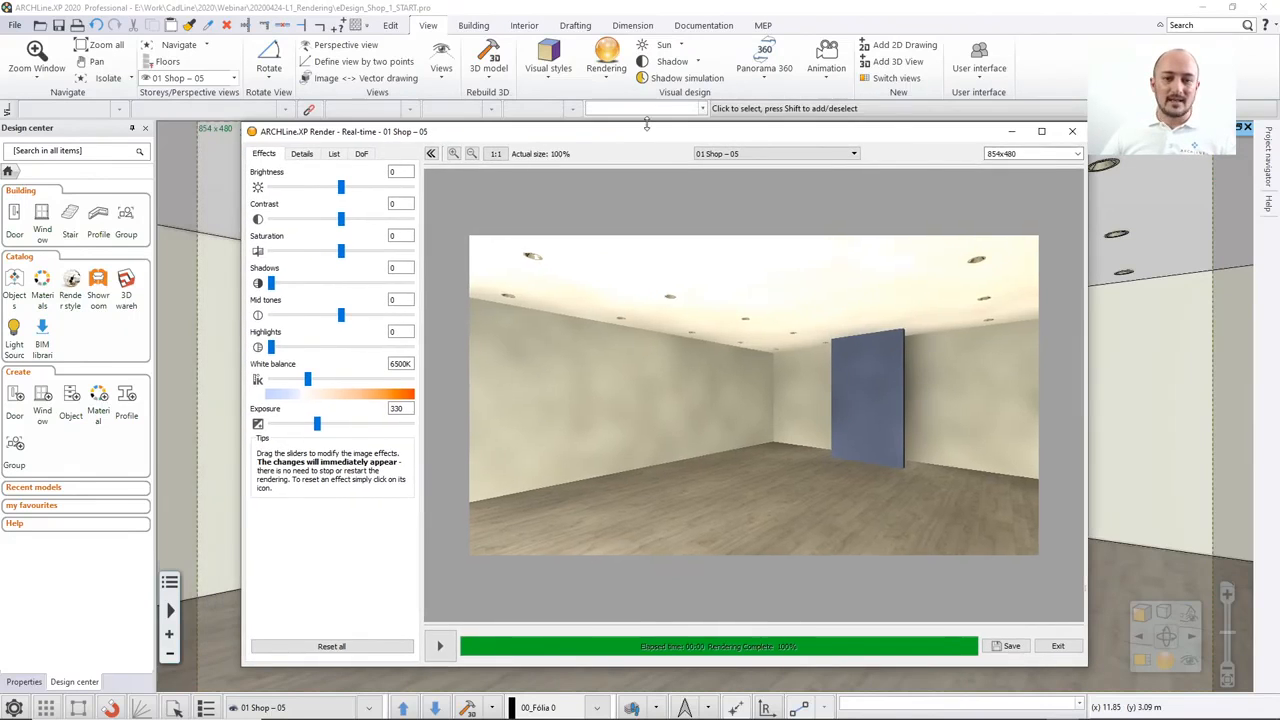
Select the plain ceiling in the 3D view and enable its light.
click(605, 16)
click(502, 212)
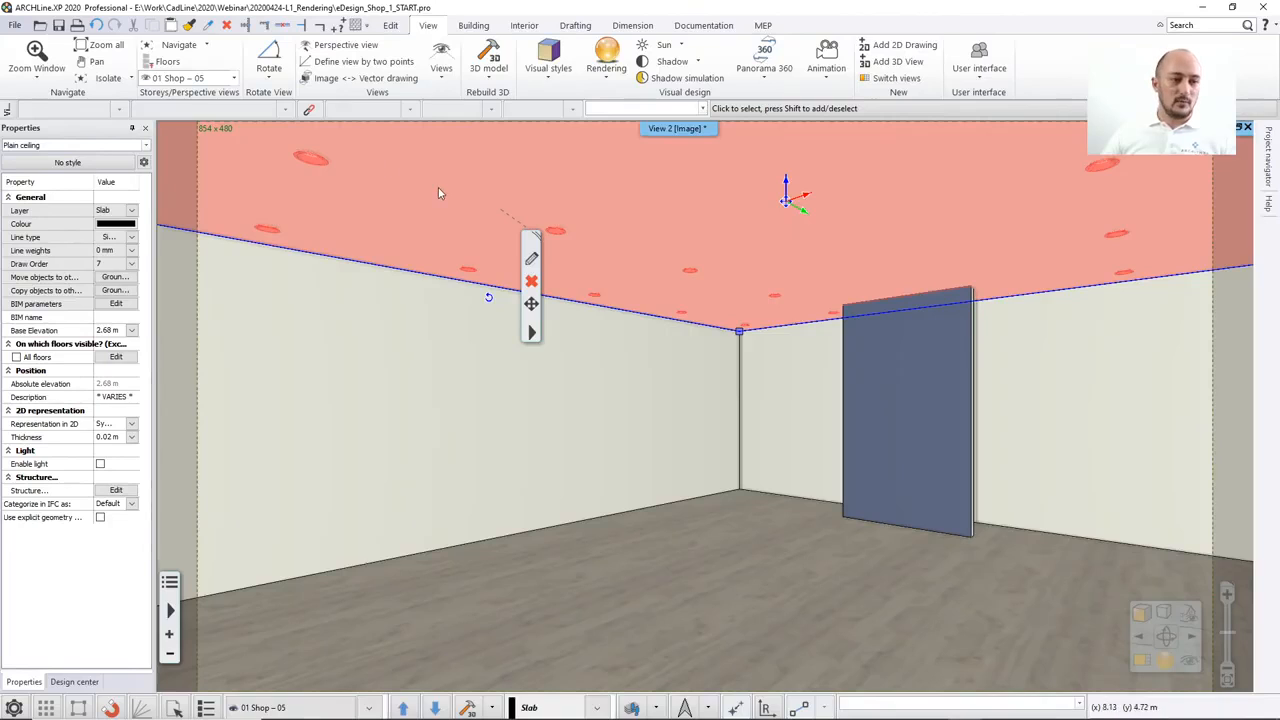
click(100, 464)
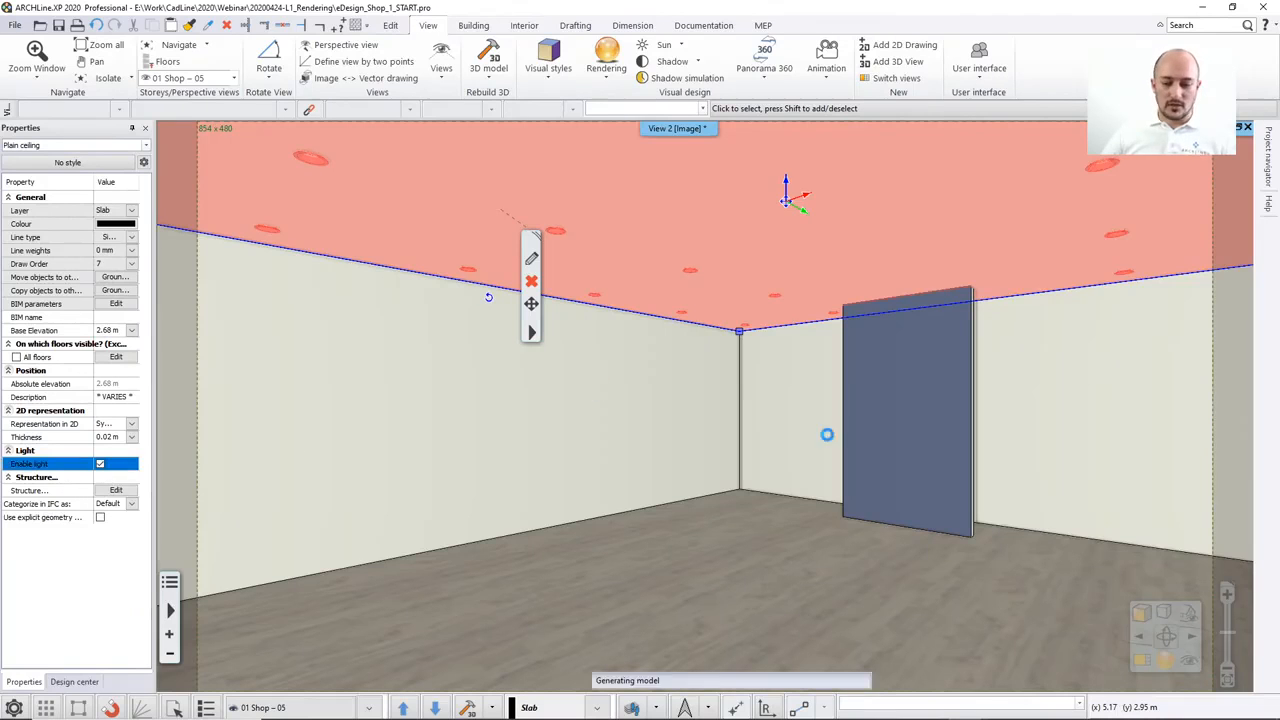
Bring the real-time render window back to the front and open its detail settings.
click(1062, 707)
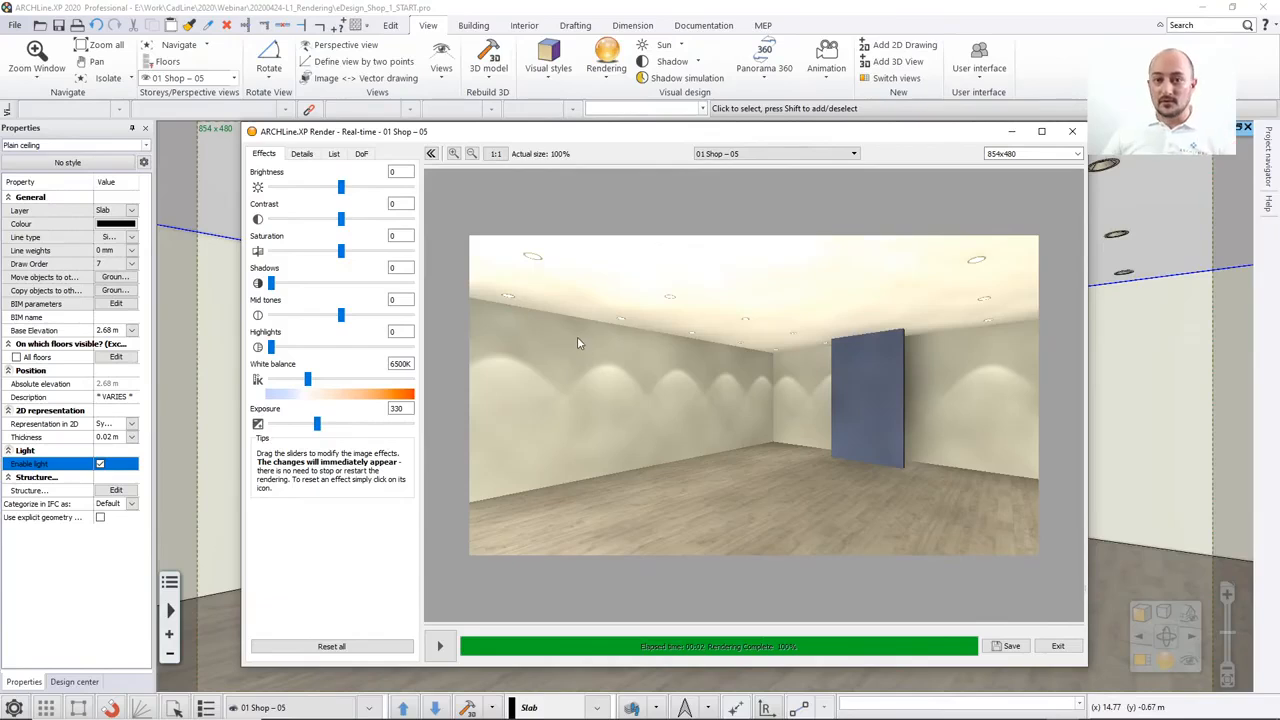
click(301, 155)
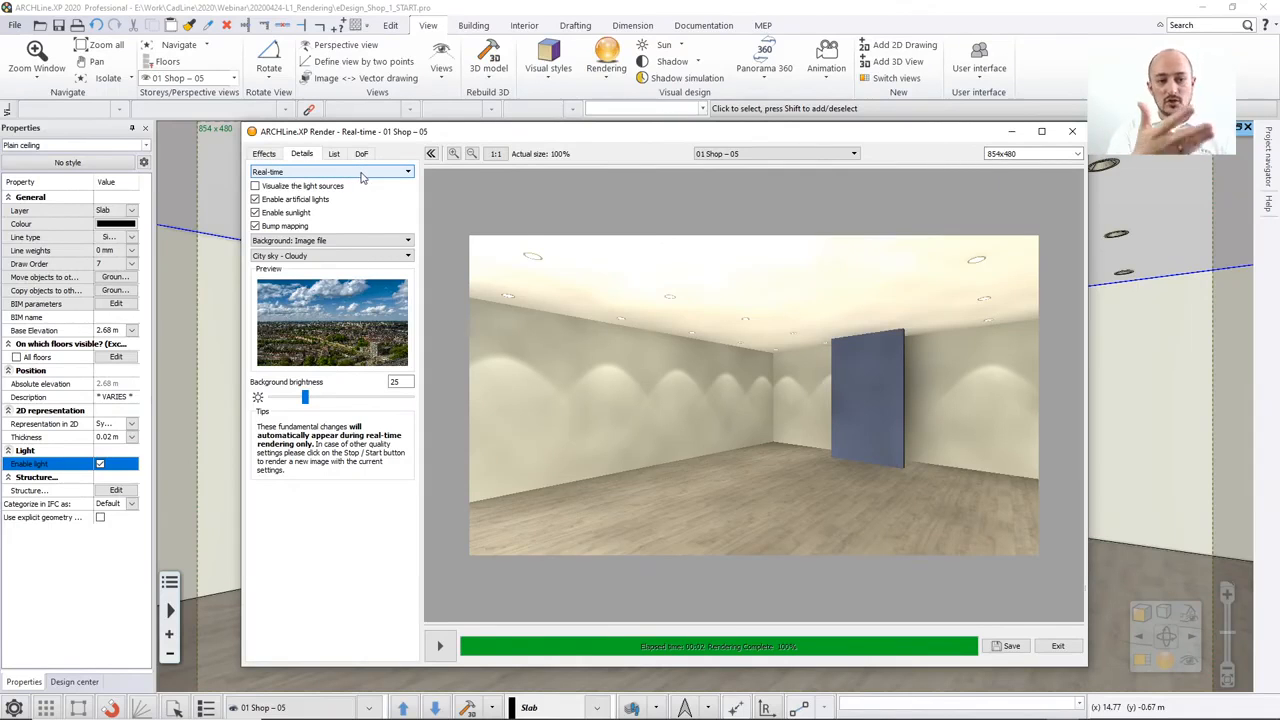
Disable sunlight in the real-time render, view the available quality presets, and quit the render window.
click(290, 213)
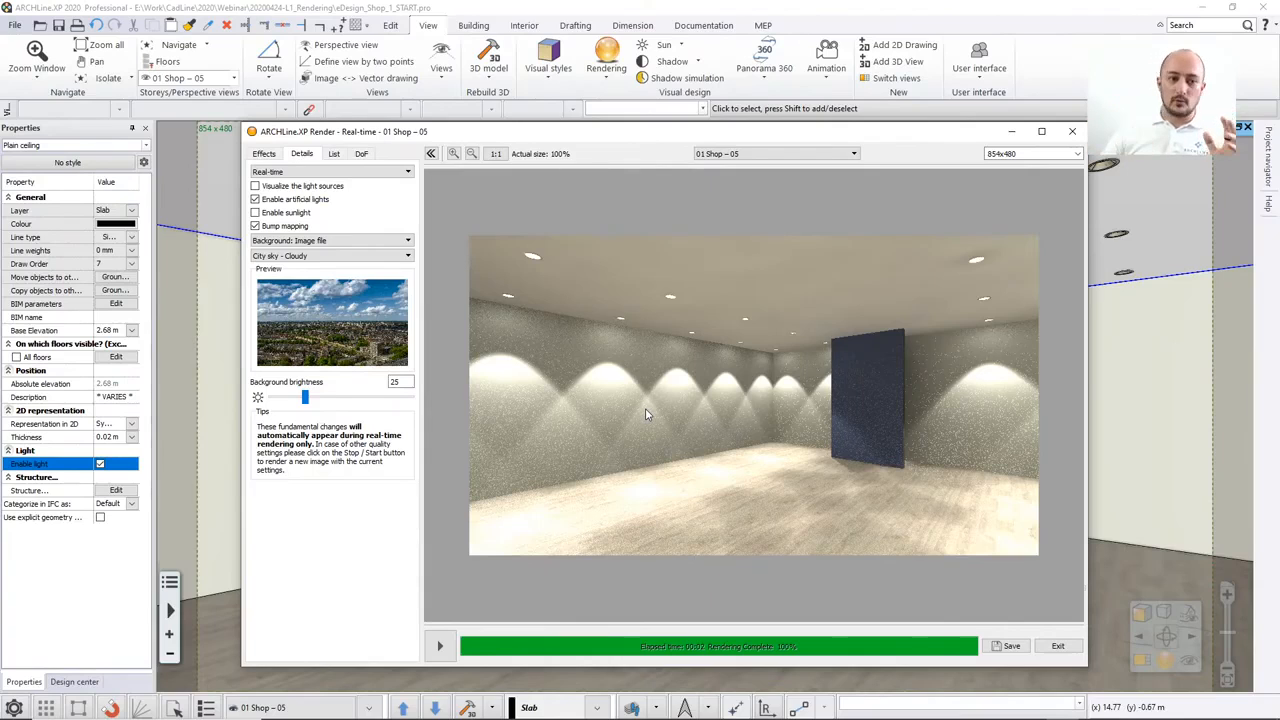
click(336, 174)
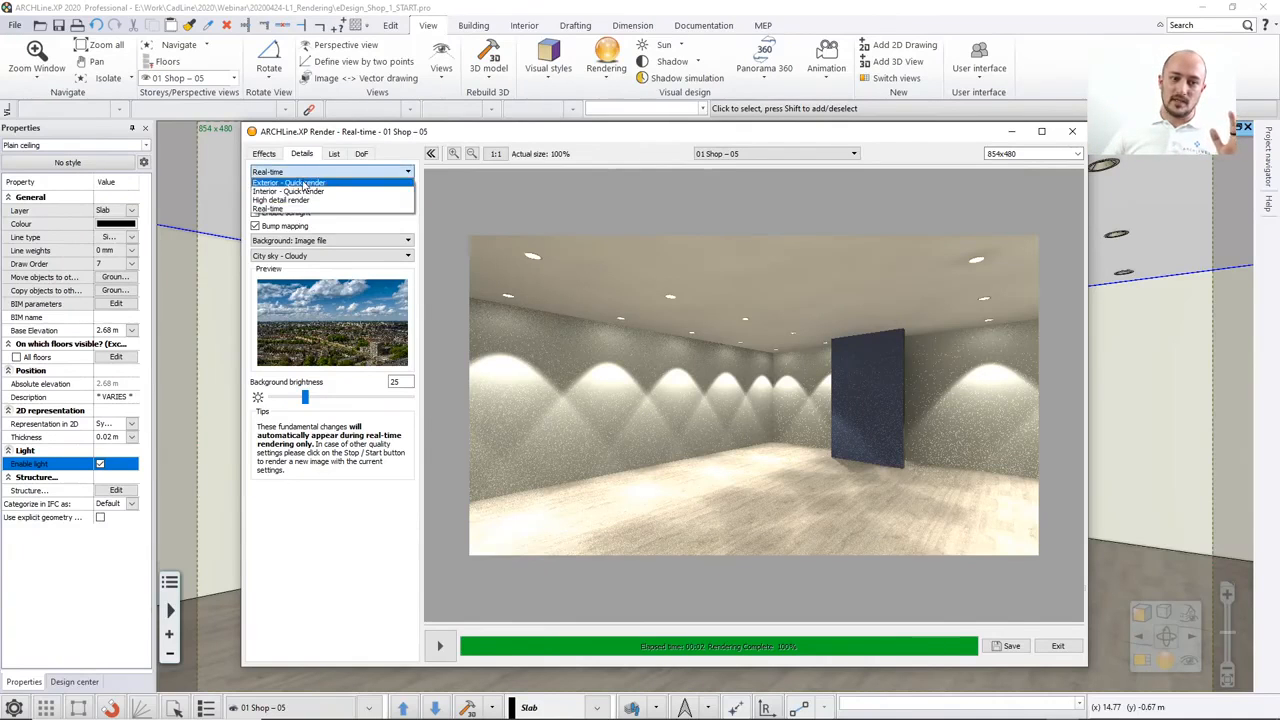
click(328, 171)
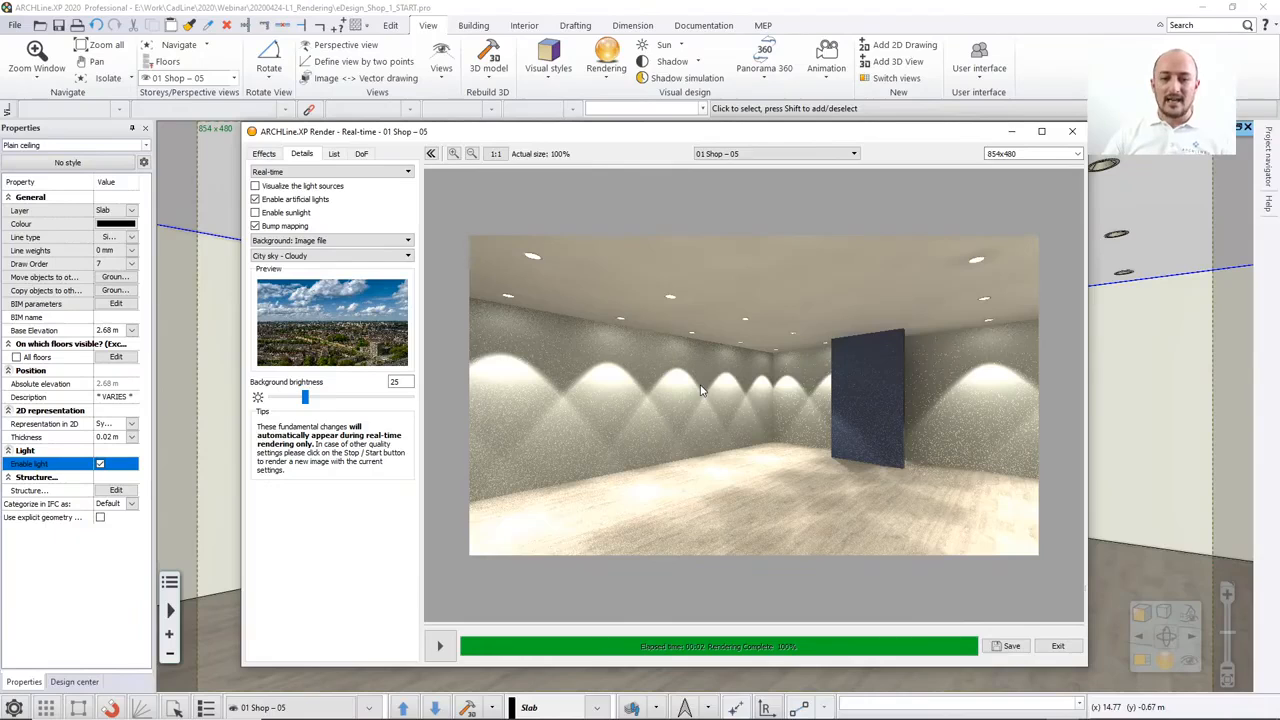
click(1072, 133)
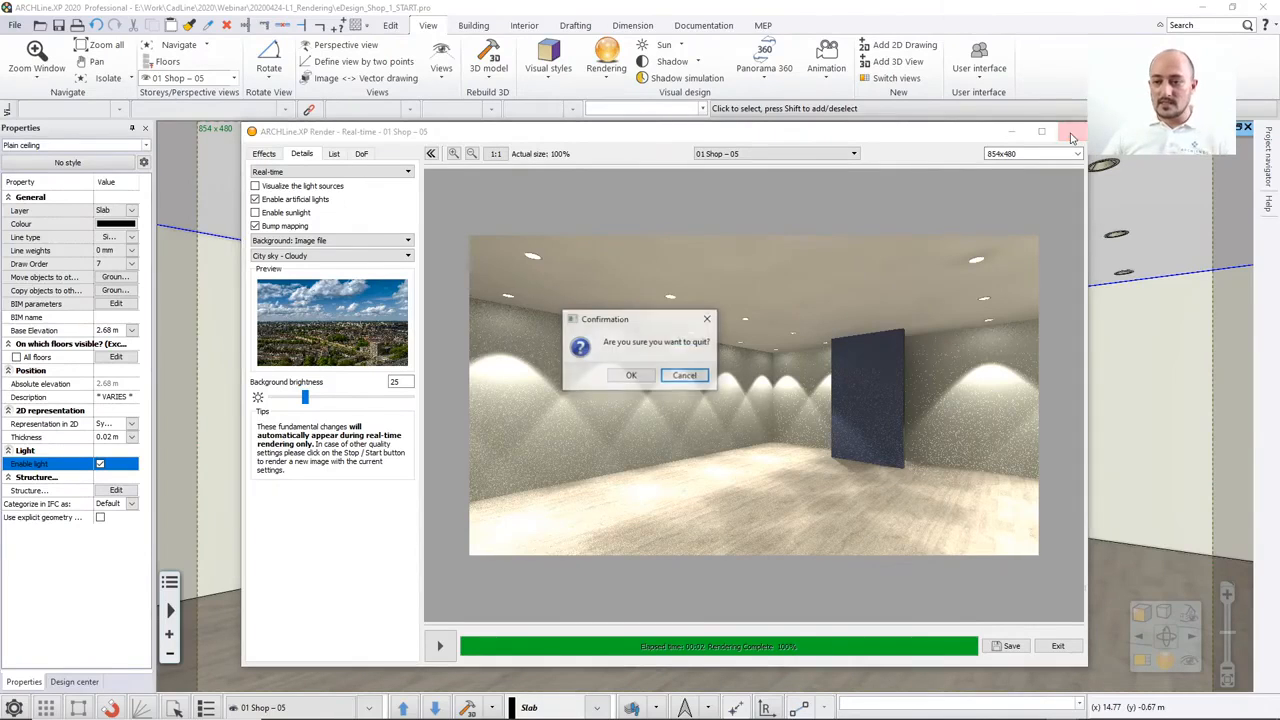
click(632, 376)
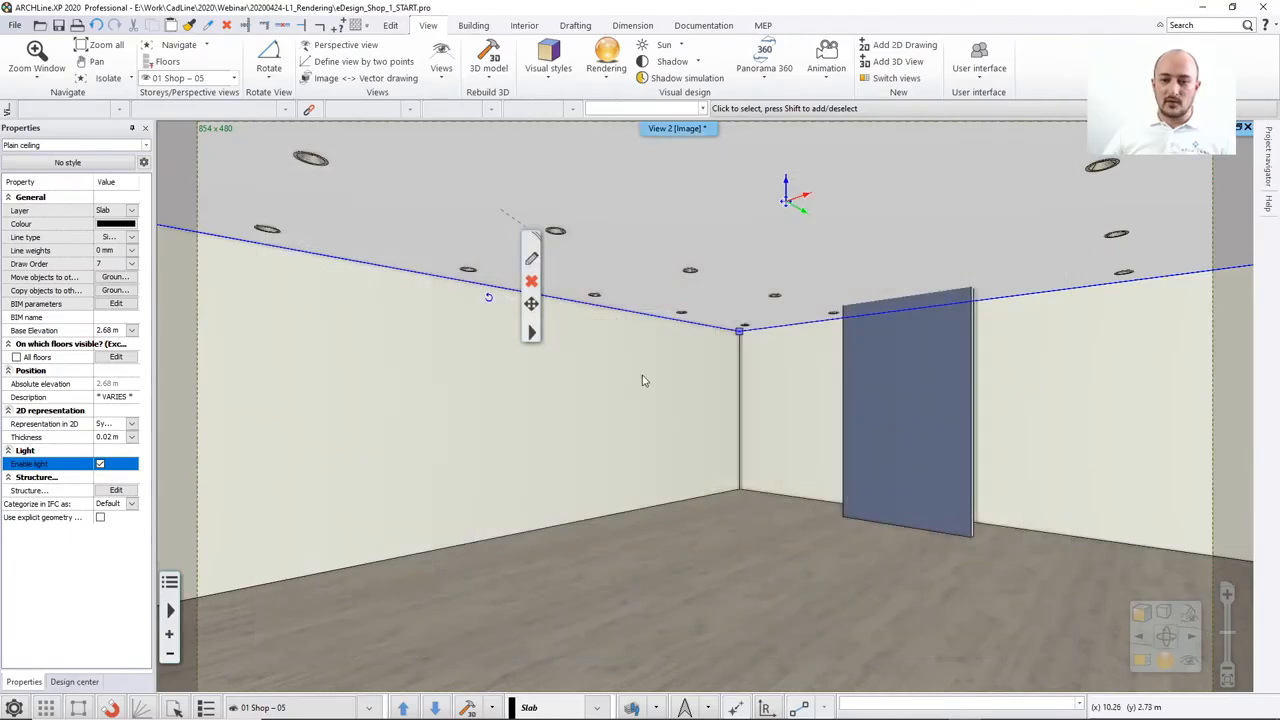
click(675, 79)
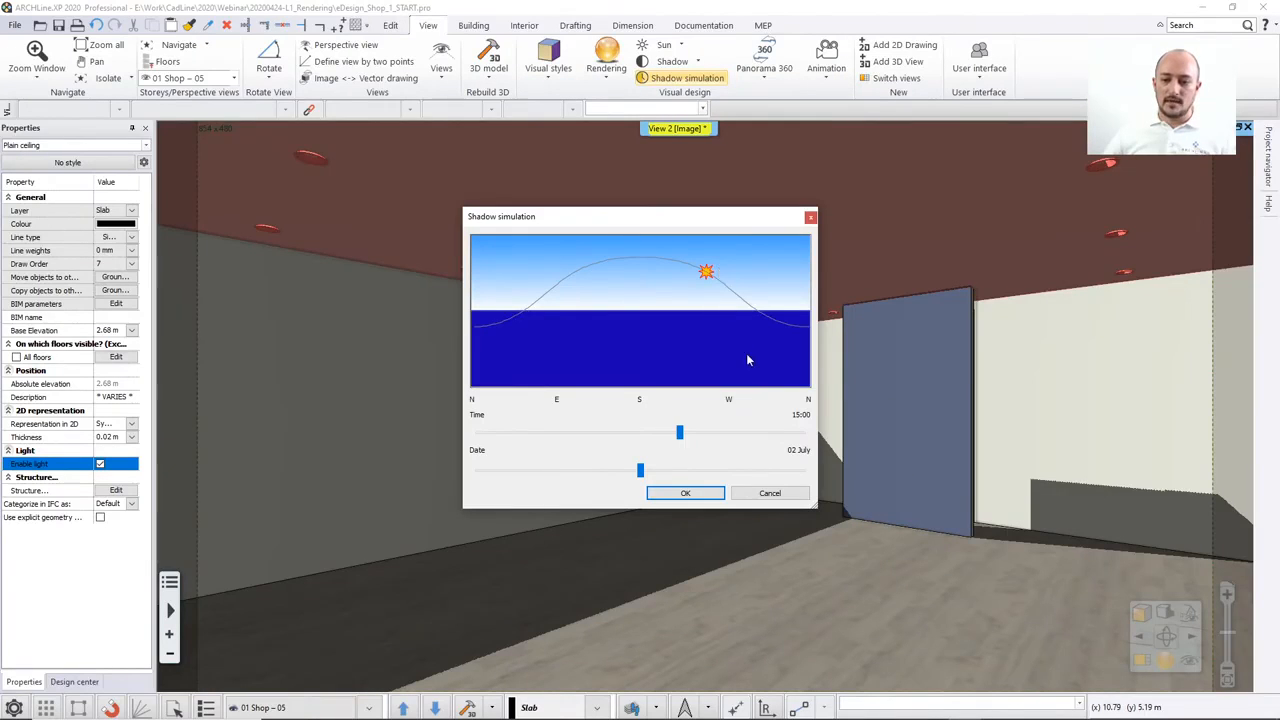
click(769, 493)
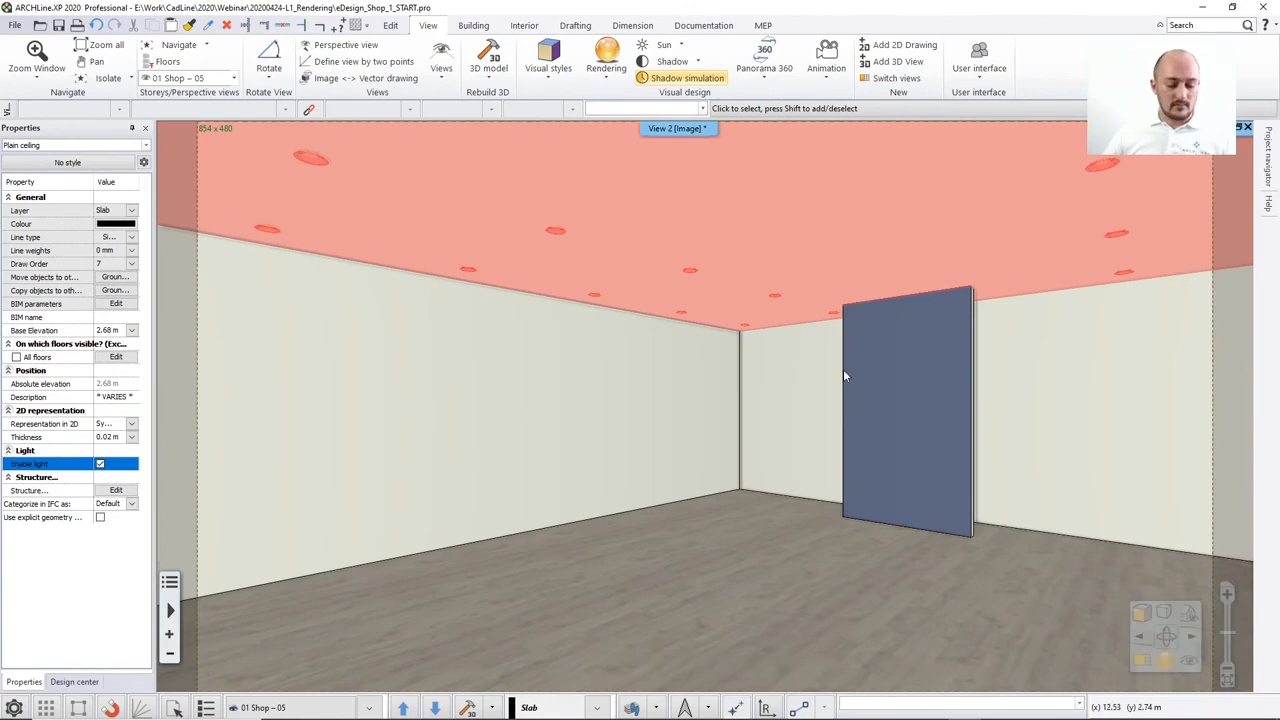
key(Escape)
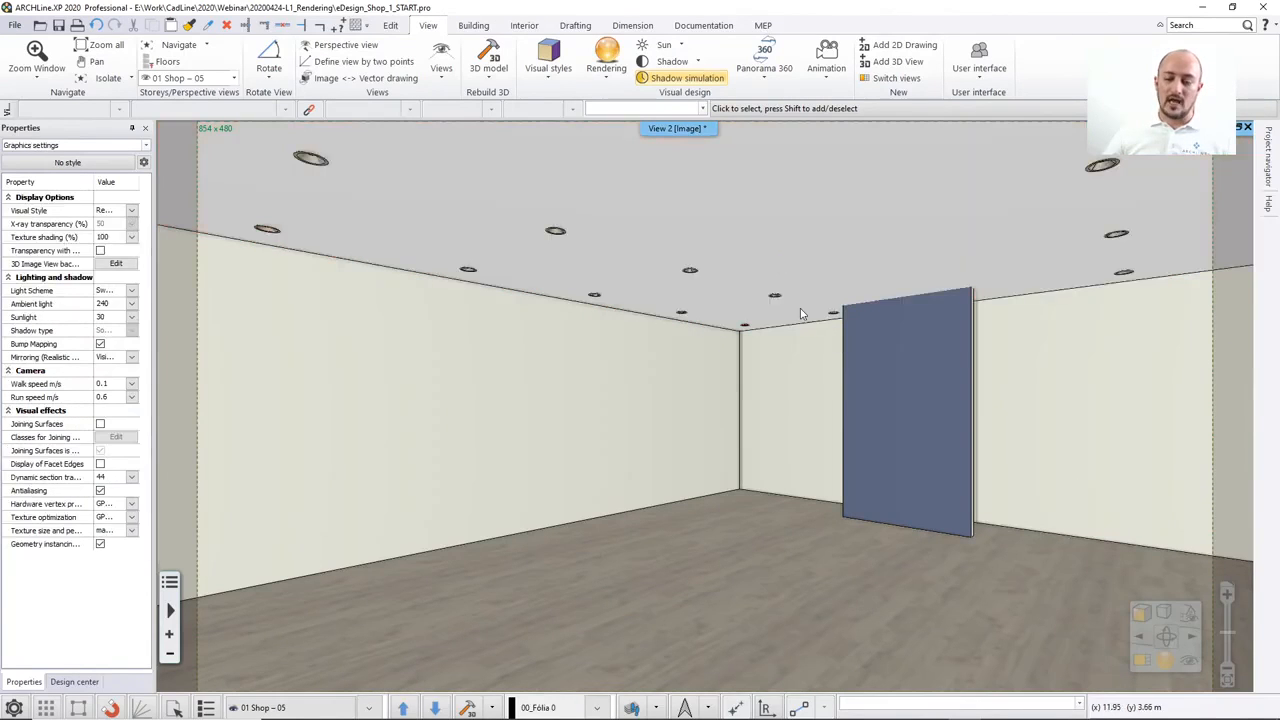
Run a standalone real-time draft rendering of the shop view with the current settings, and close the render window.
click(1166, 660)
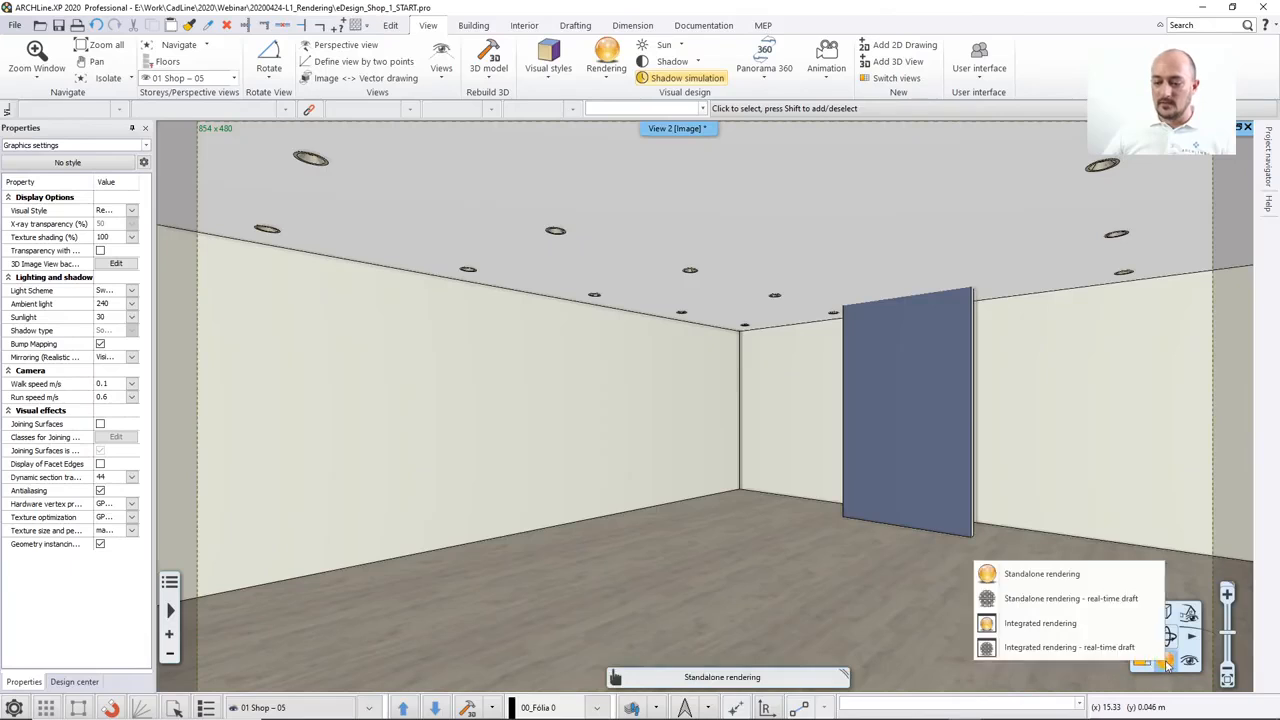
click(1050, 598)
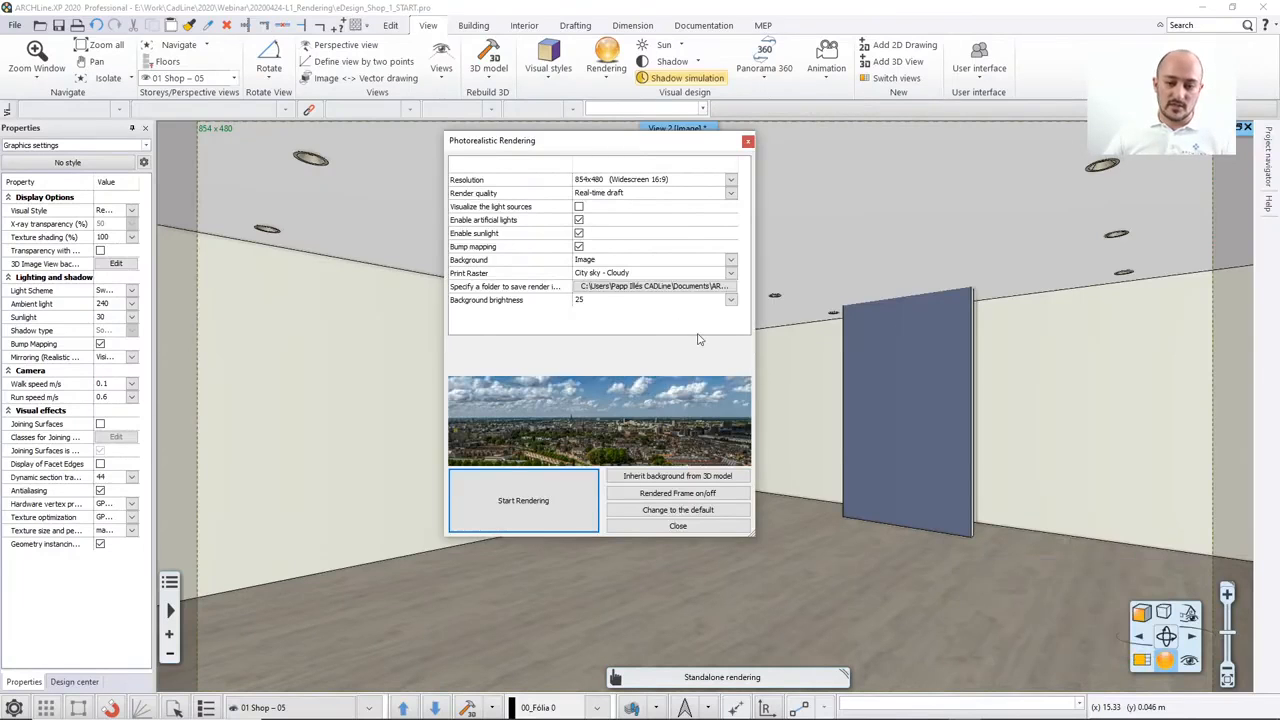
click(571, 508)
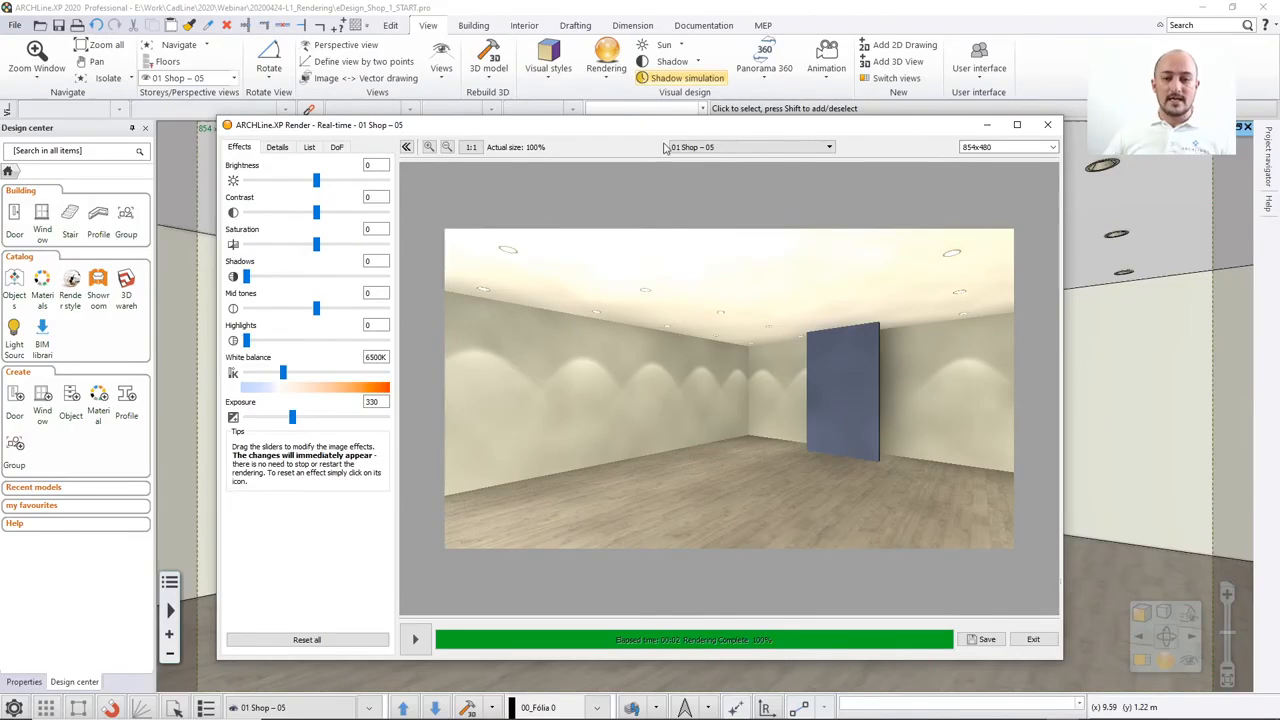
key(Escape)
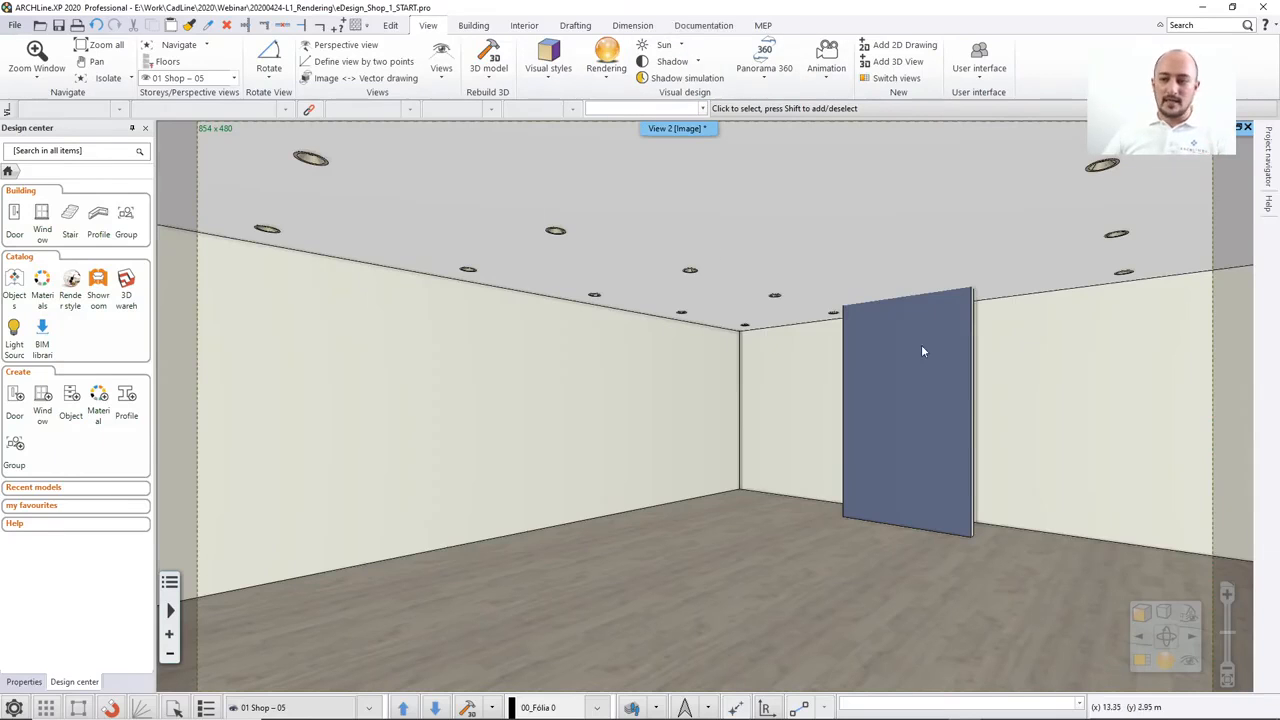
Reset the user interface to factory defaults and display the render styles catalog in the Design center.
click(979, 74)
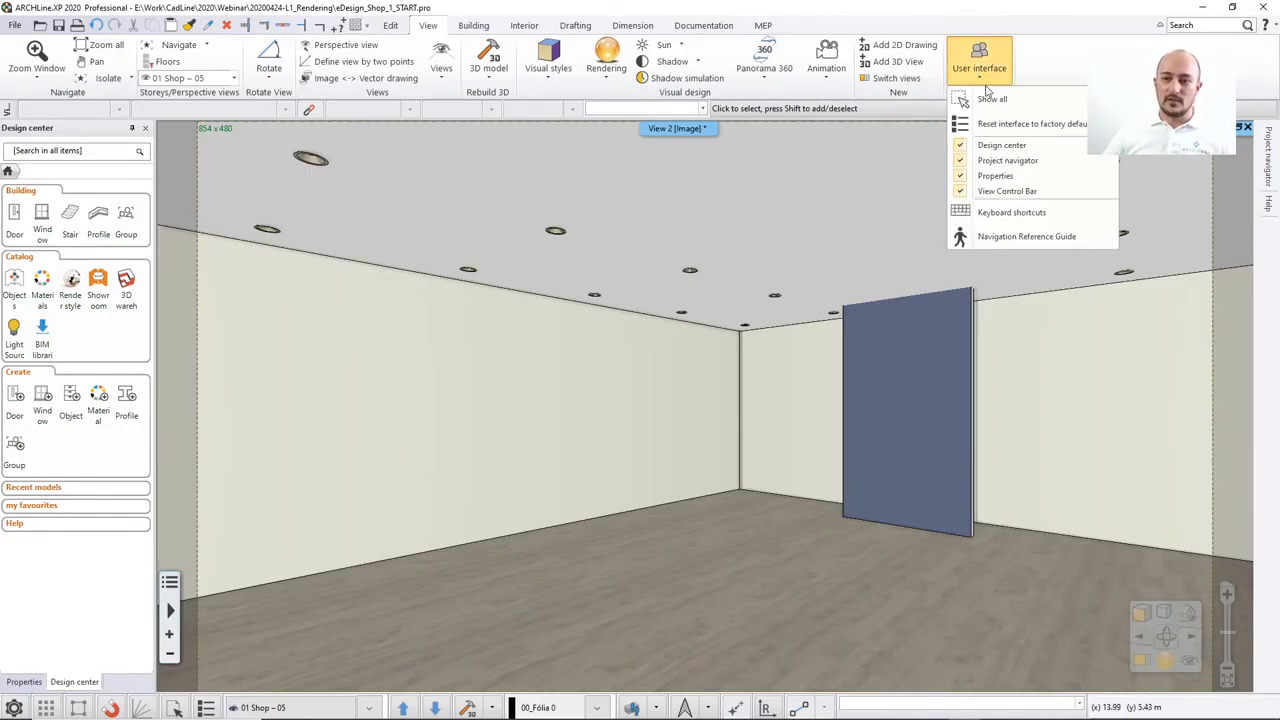
click(1036, 126)
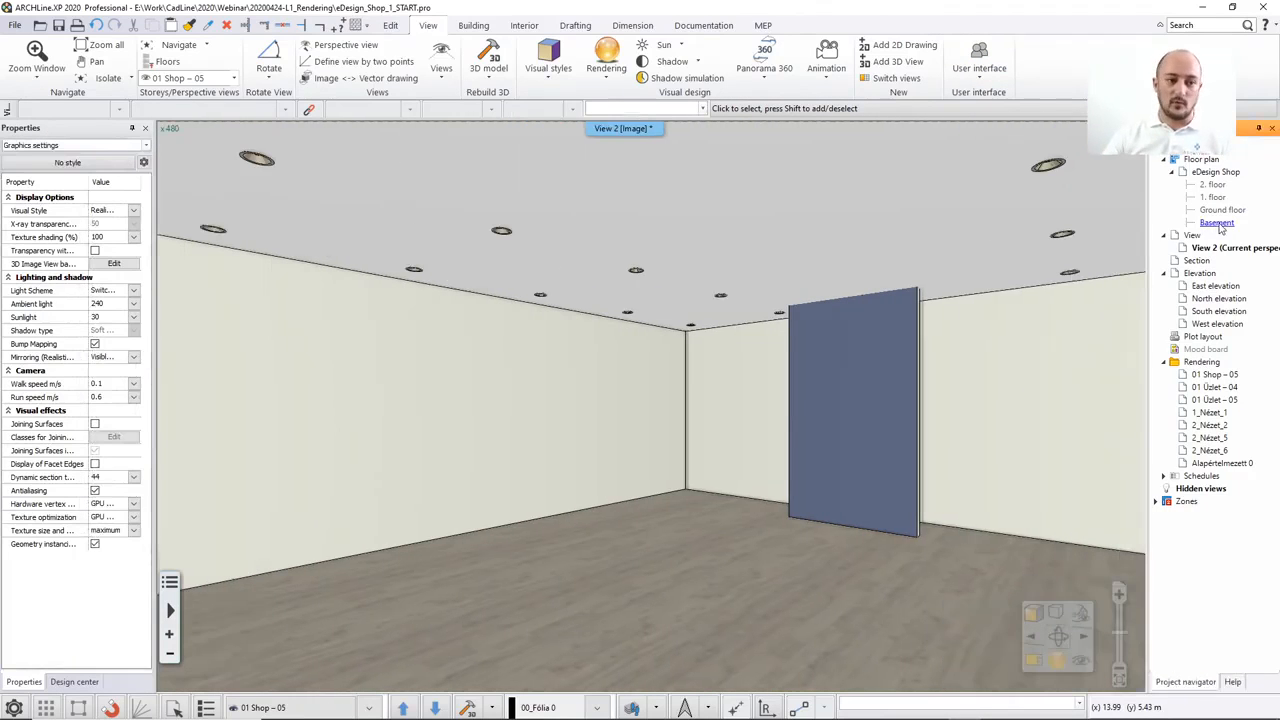
click(74, 681)
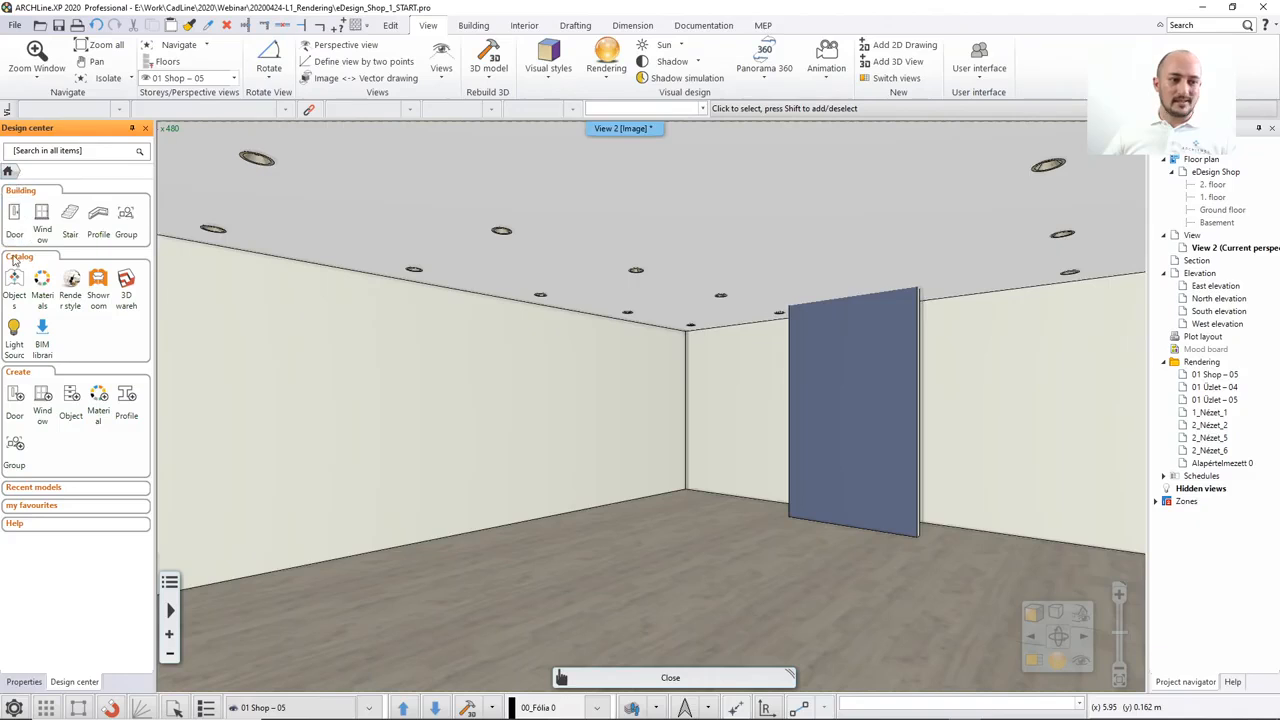
click(71, 285)
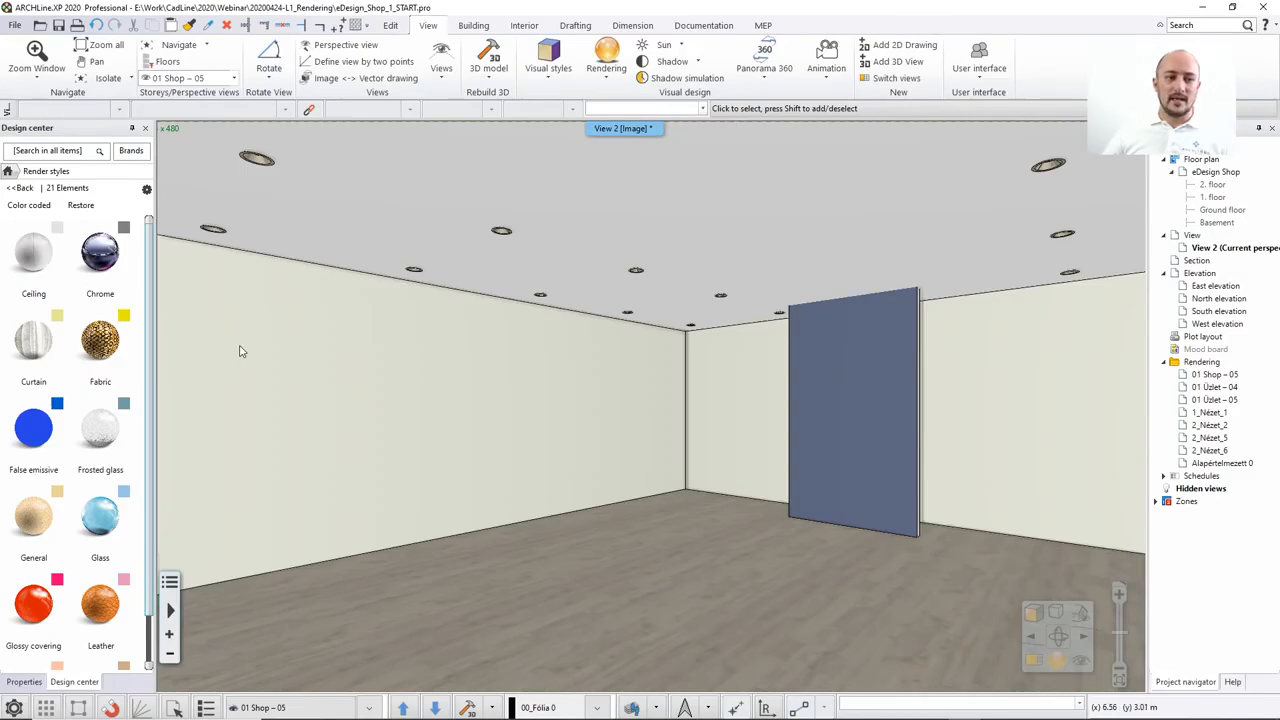
Apply the Ceiling render style to the ceiling surface in the 3D view.
mouse_move(248, 349)
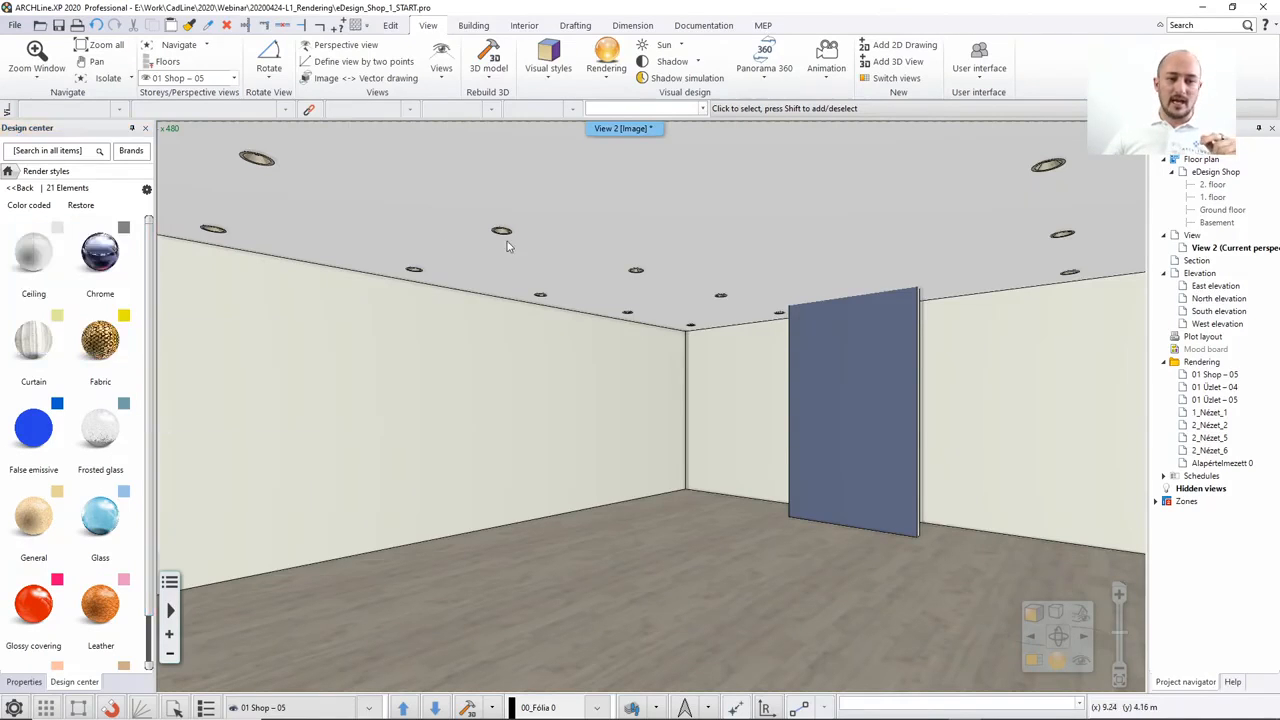
mouse_move(61, 288)
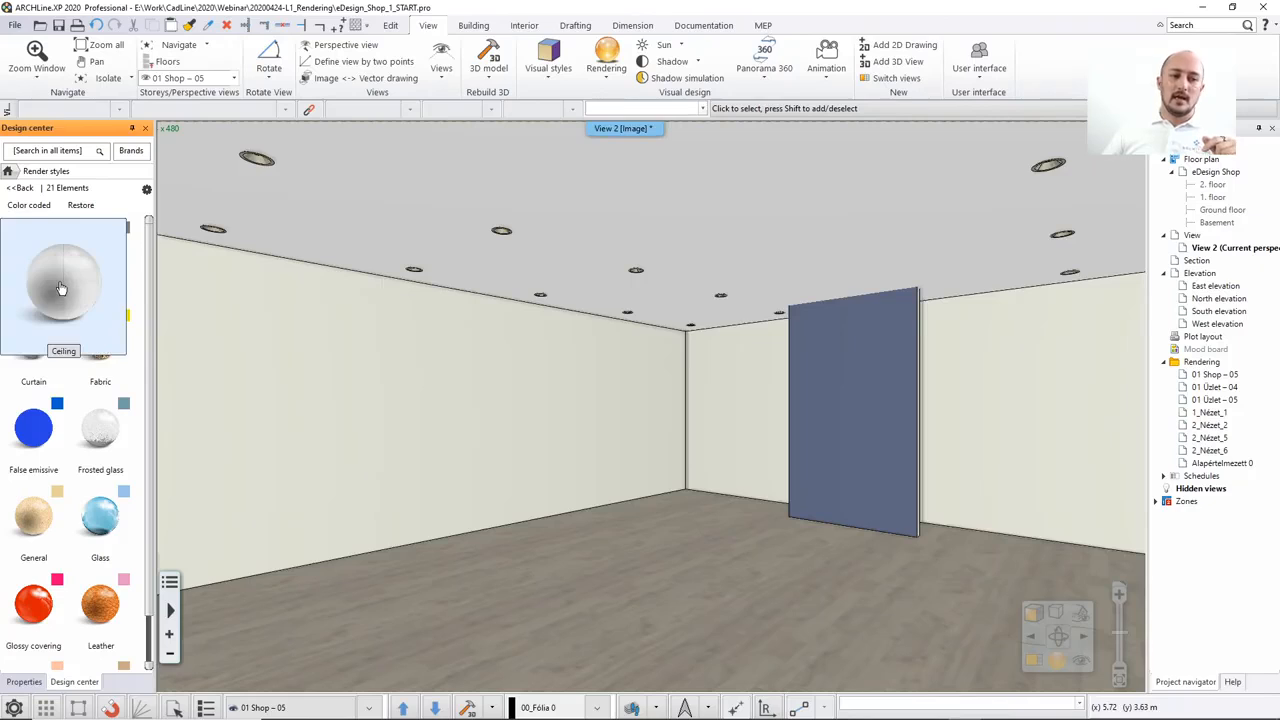
drag(61, 288, 689, 205)
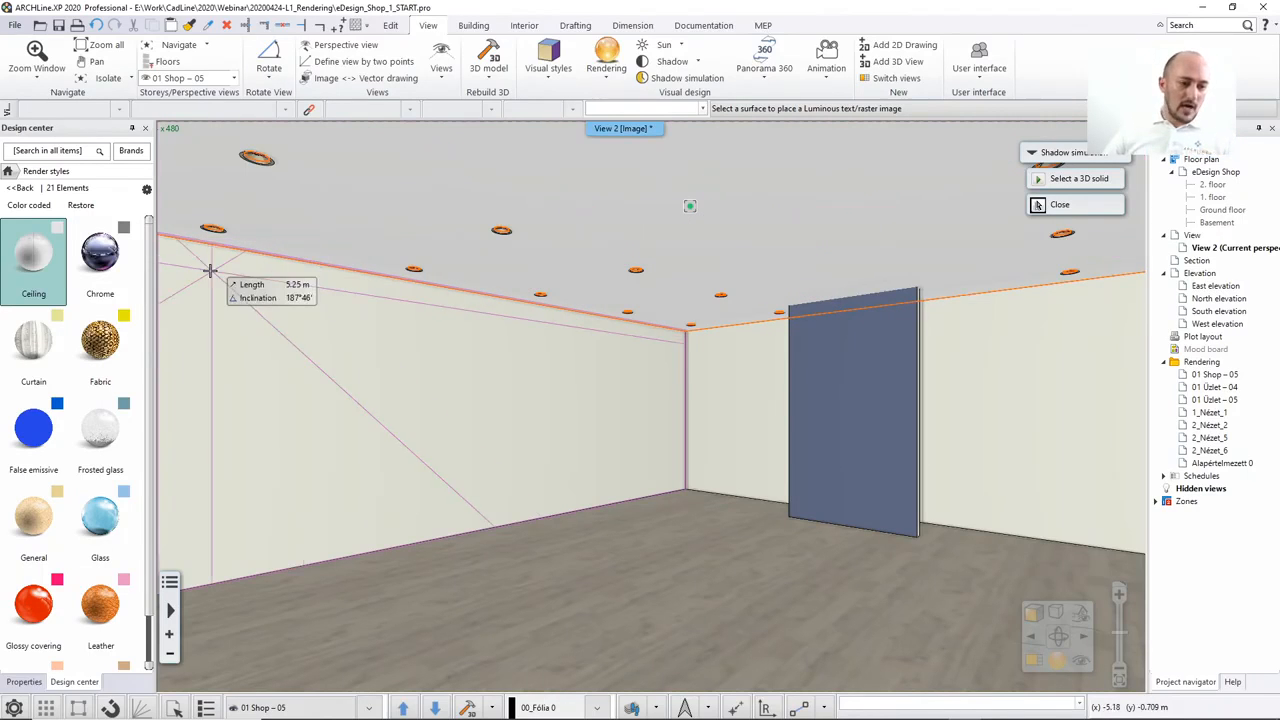
Apply the Wall render style to the long wall and the blue panel, and finish the style placement.
scroll(147, 333, down, 5)
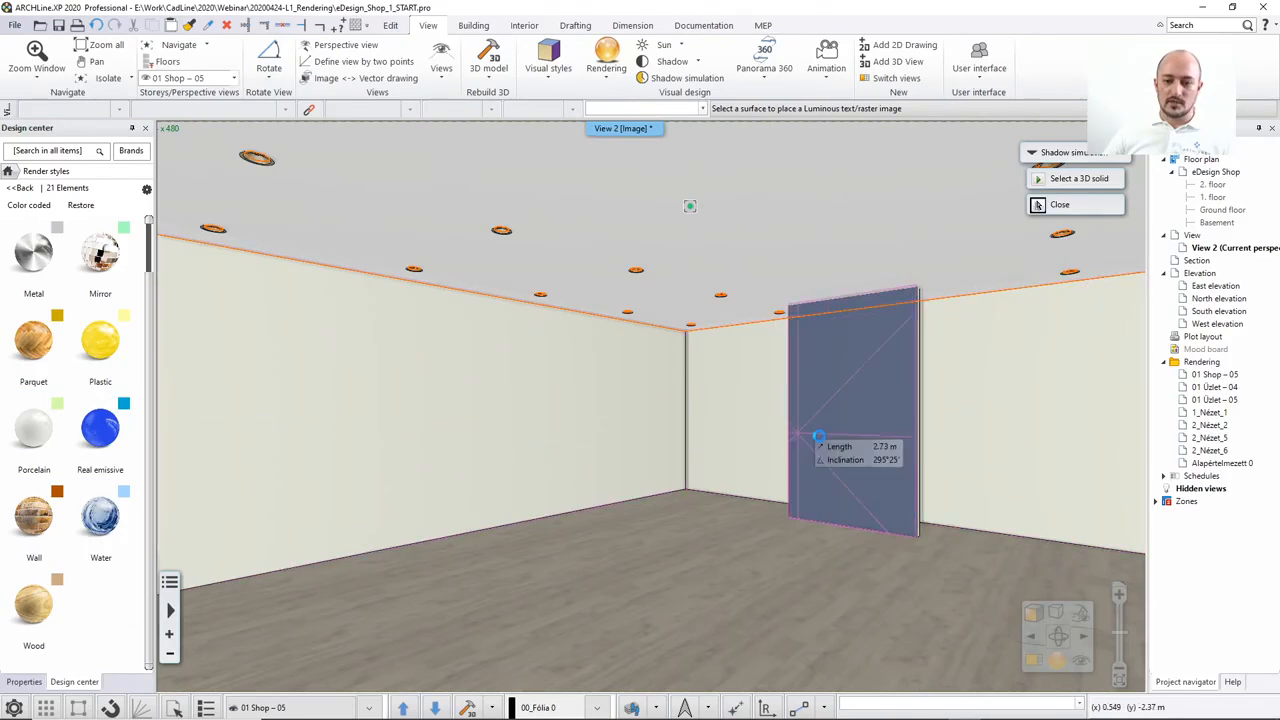
mouse_move(52, 550)
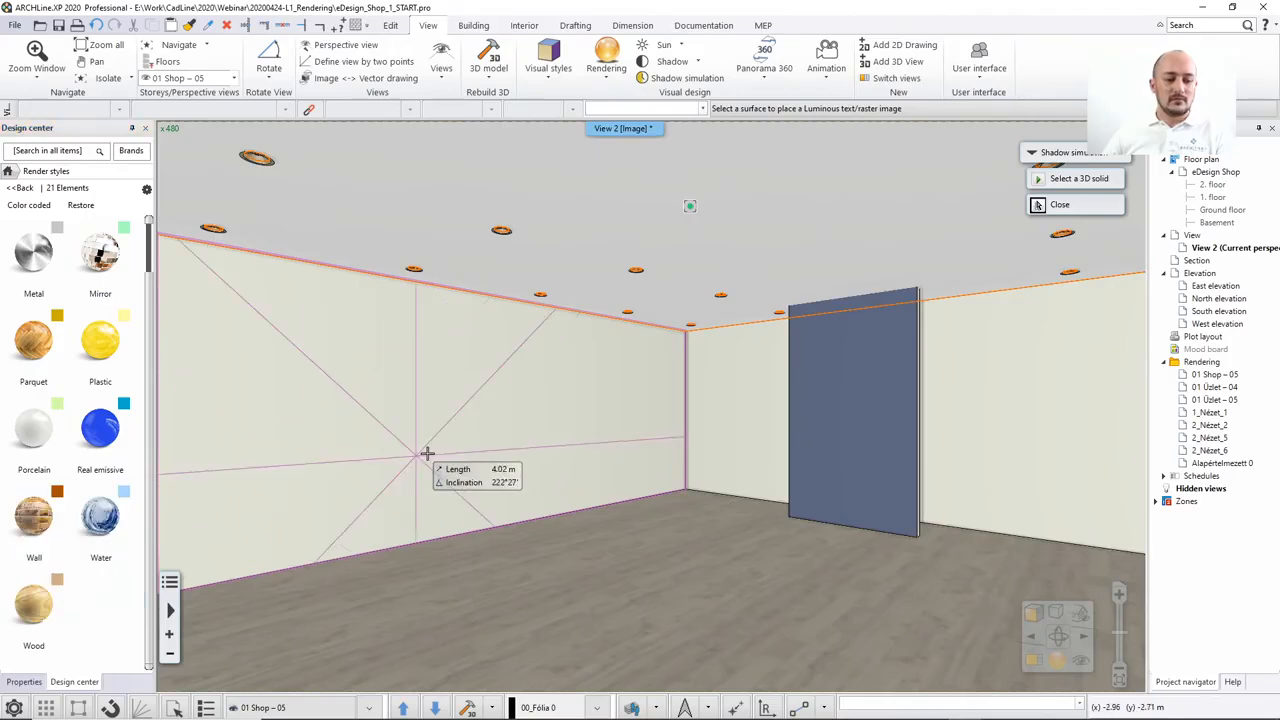
drag(51, 541, 455, 427)
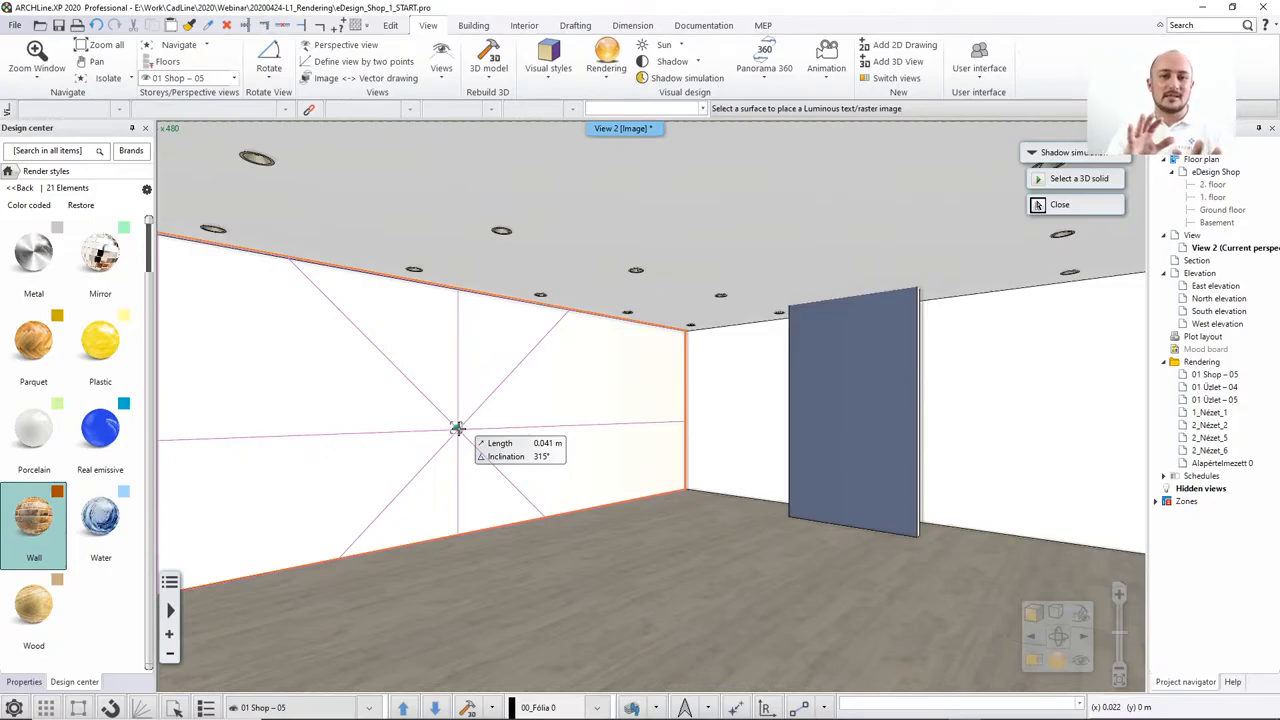
click(875, 397)
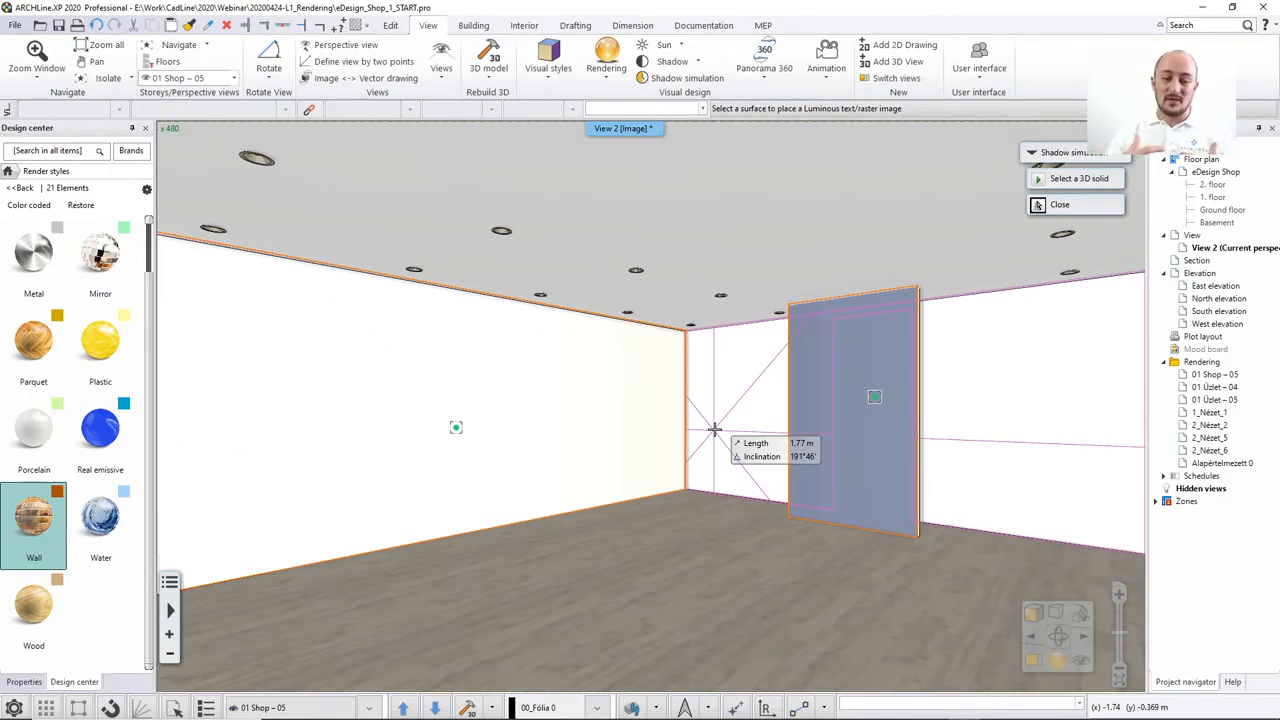
key(Escape)
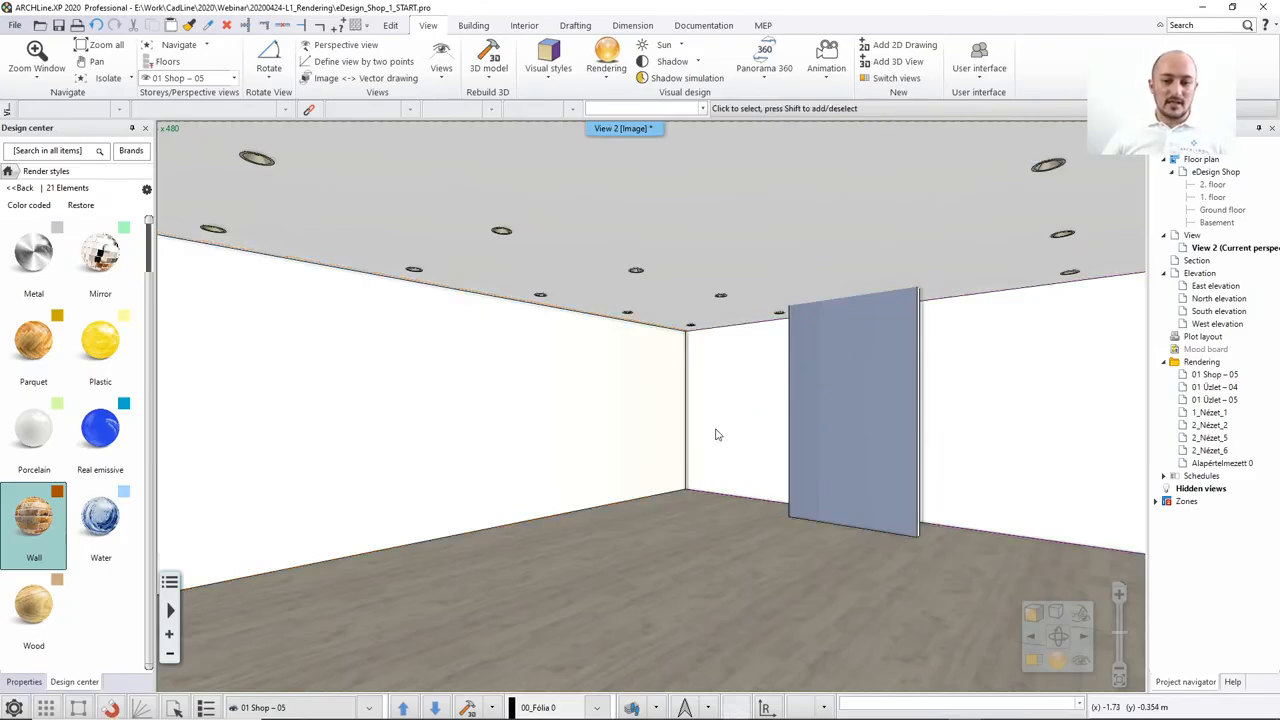
Apply the Parquet render style to the shop floor in the 3D view.
mouse_move(417, 509)
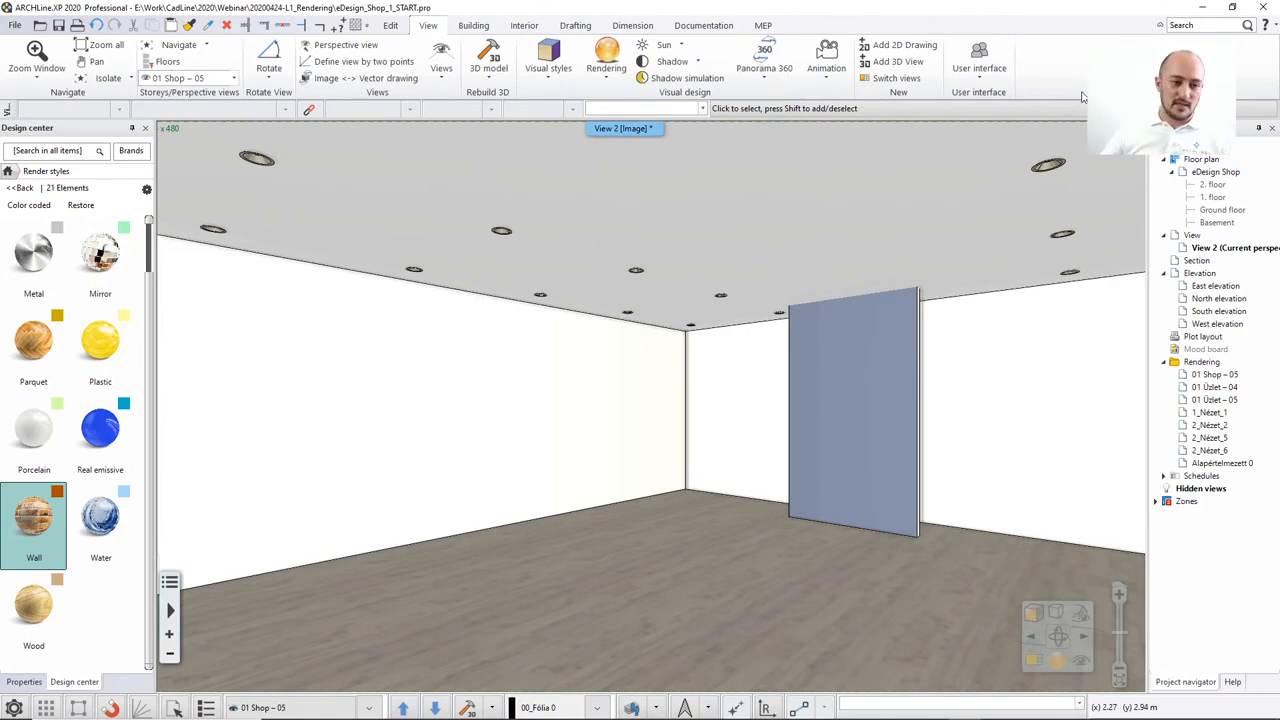
mouse_move(38, 345)
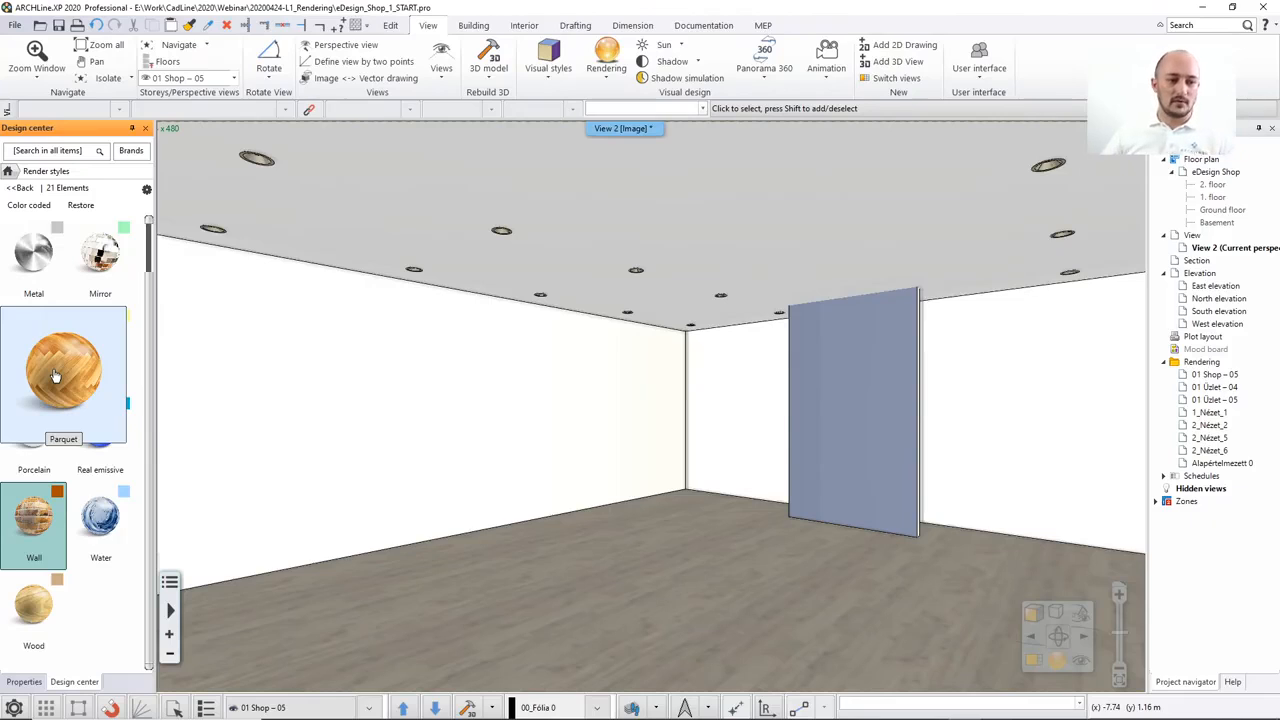
drag(56, 375, 720, 537)
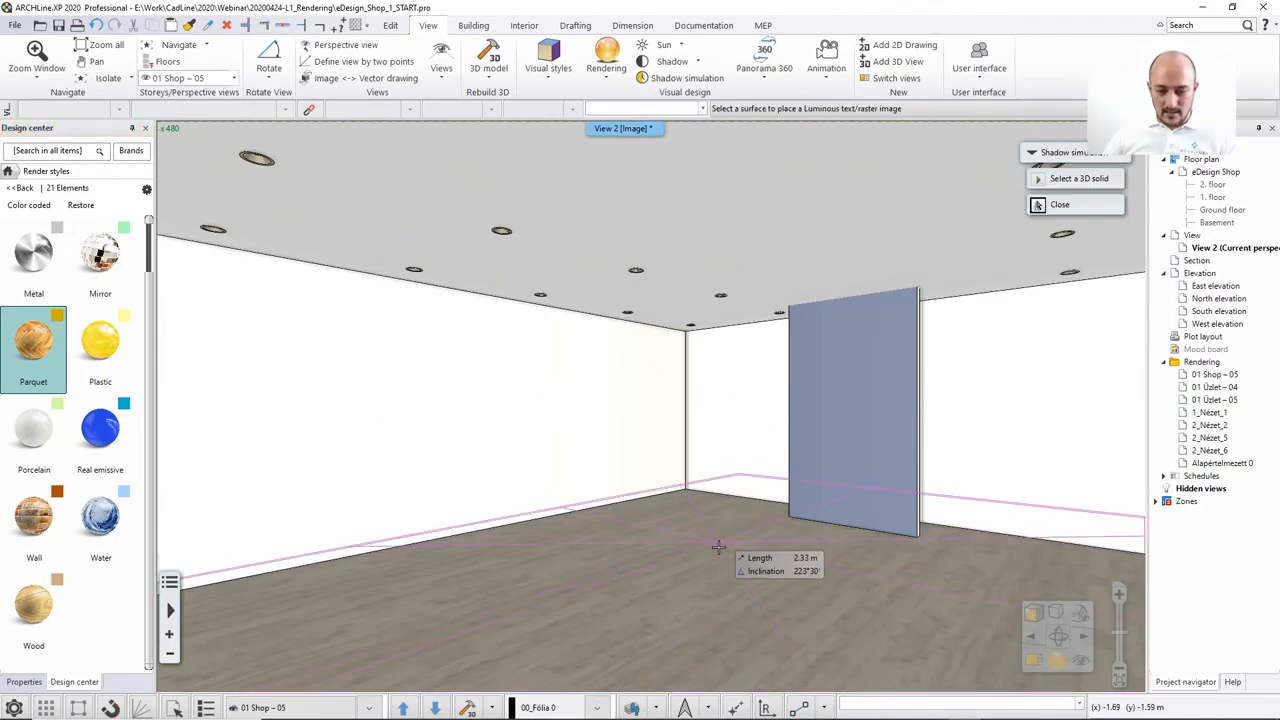
click(718, 543)
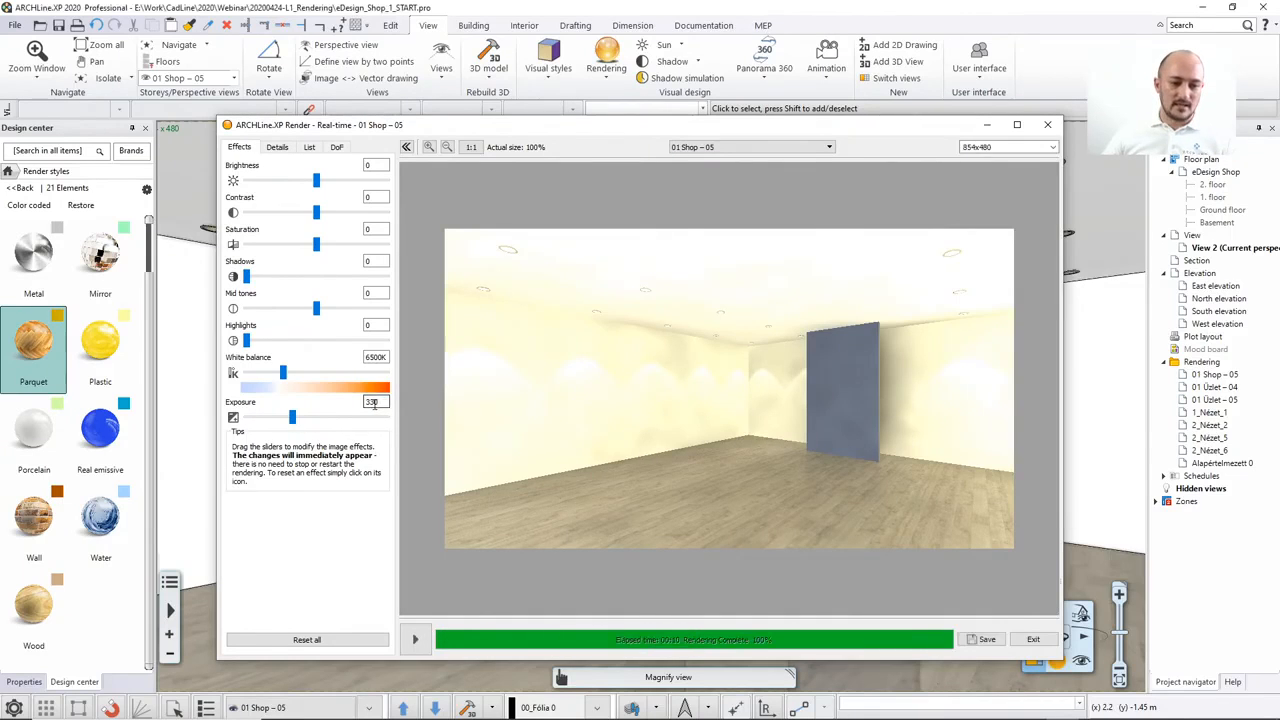
Set the real-time render's exposure to 310, inspect the walls, floor and blue panel up close, and close the render window.
drag(380, 403, 371, 402)
text(10)
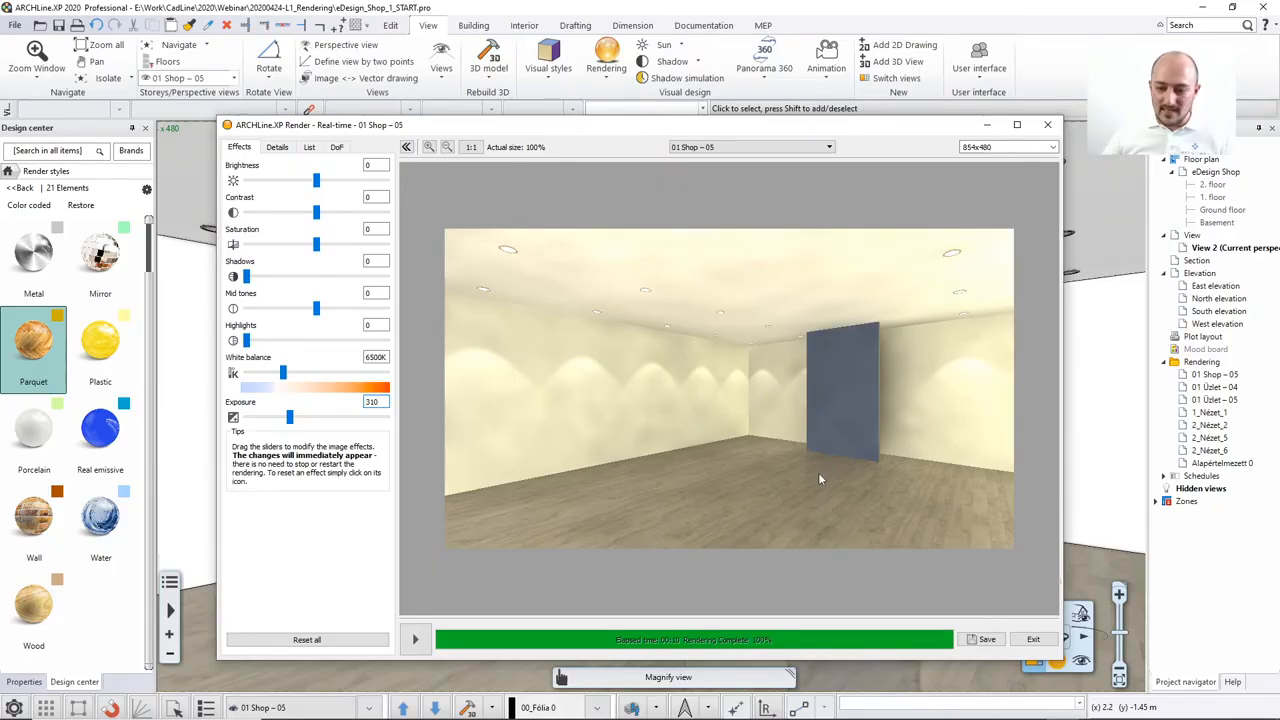
mouse_move(843, 396)
mouse_down()
mouse_move(852, 379)
mouse_move(836, 404)
mouse_up()
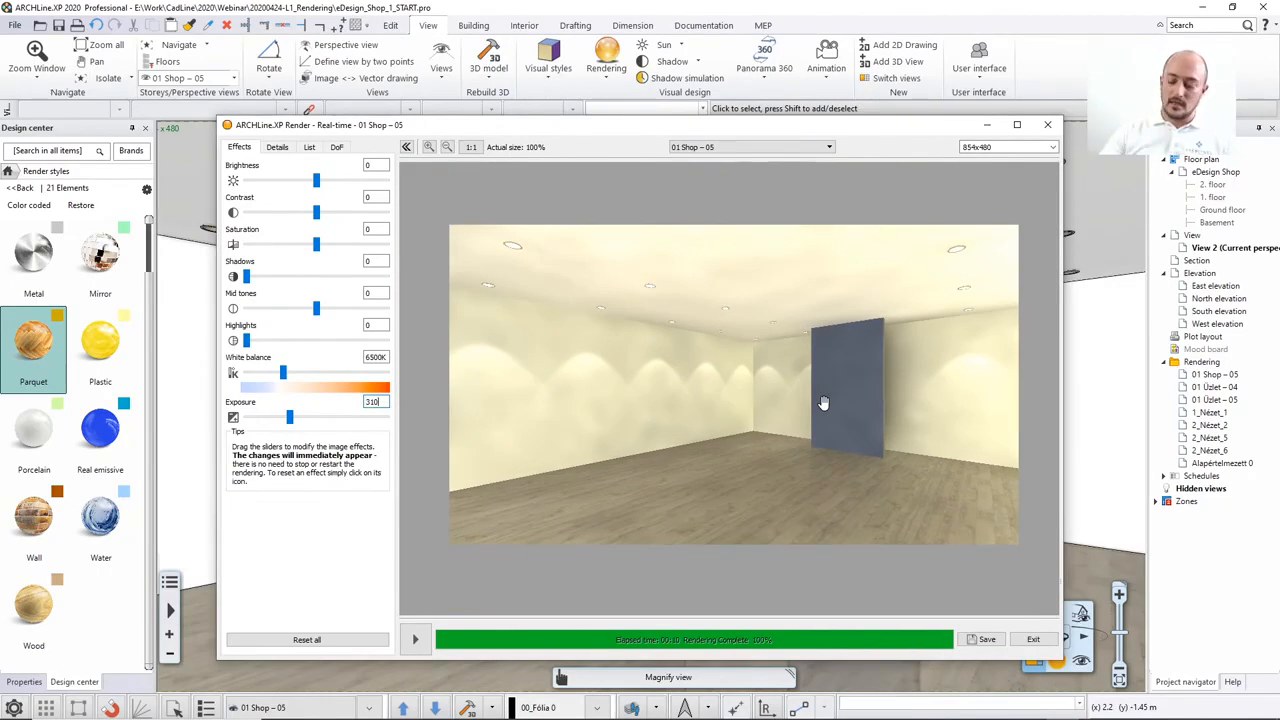
drag(820, 416, 782, 410)
scroll(782, 410, up, 4)
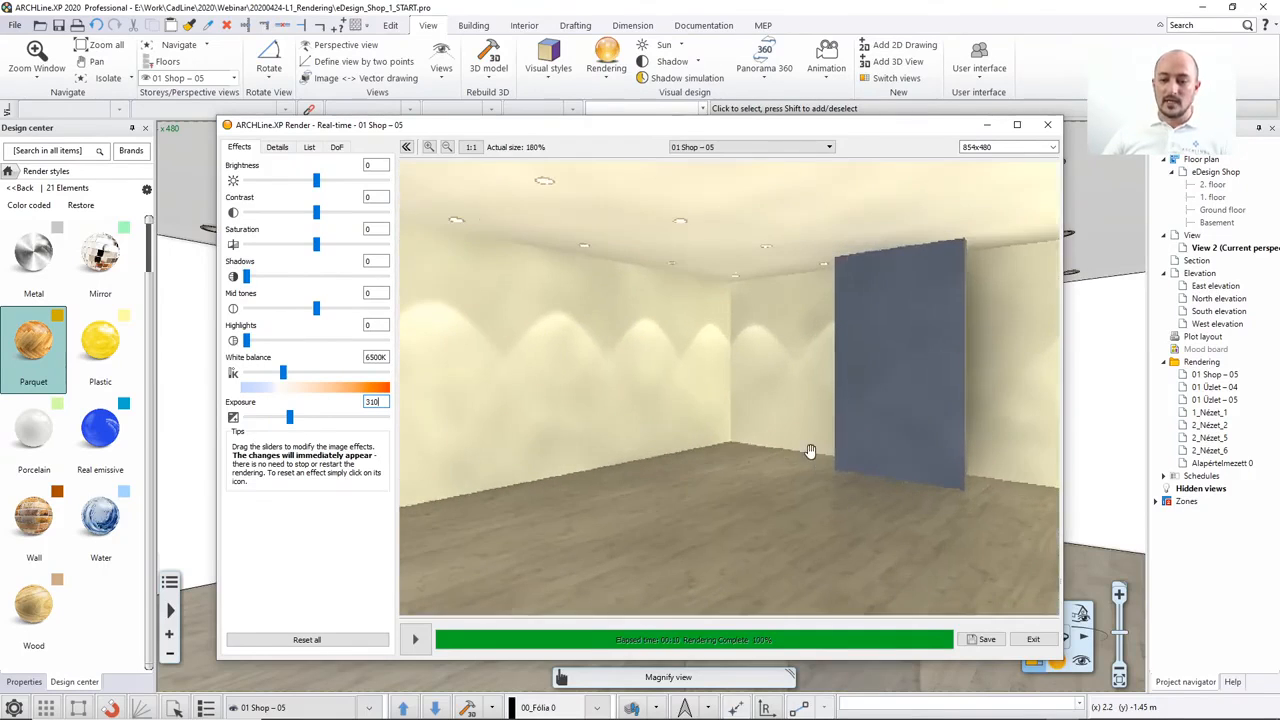
scroll(785, 437, up, 2)
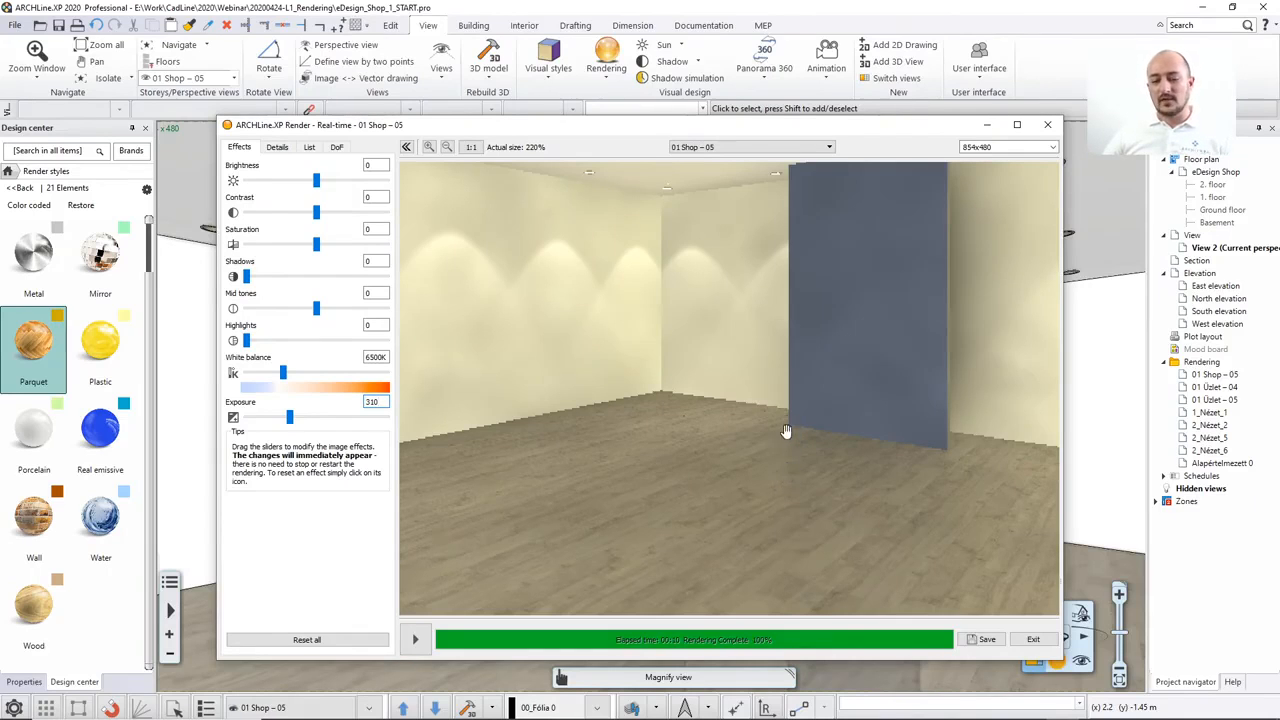
scroll(785, 480, down, 3)
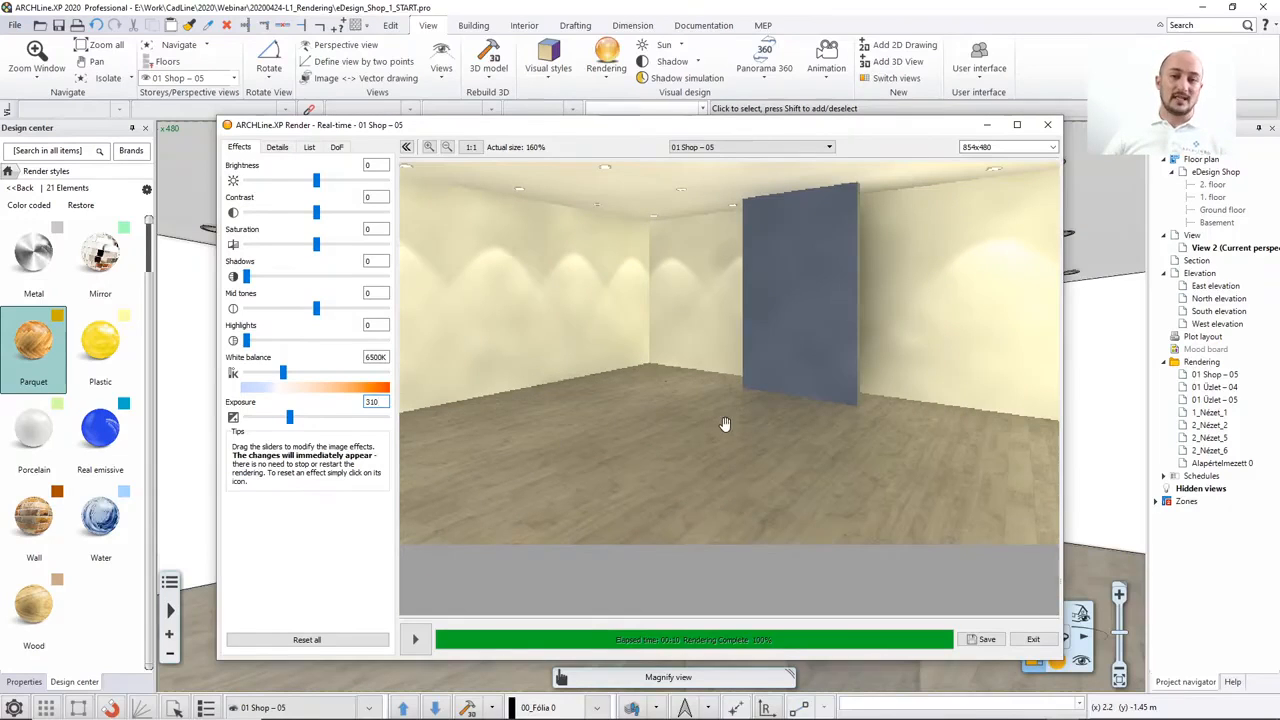
drag(720, 400, 765, 425)
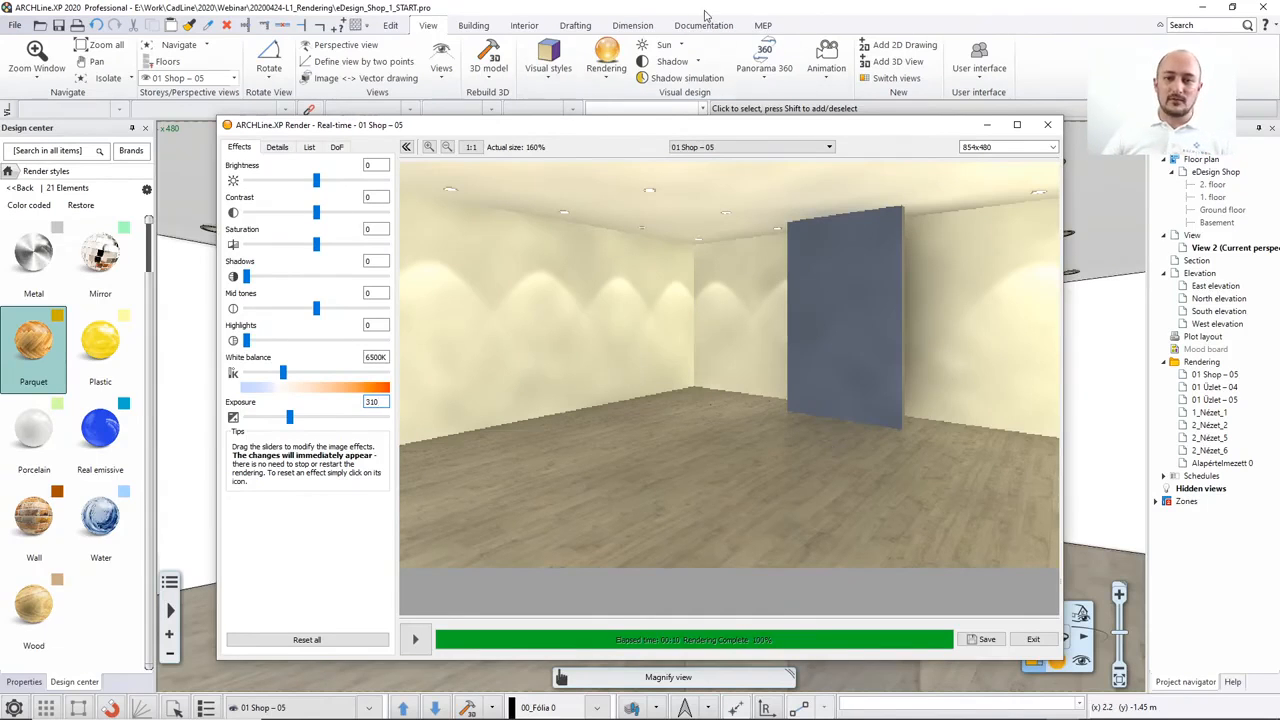
key(Escape)
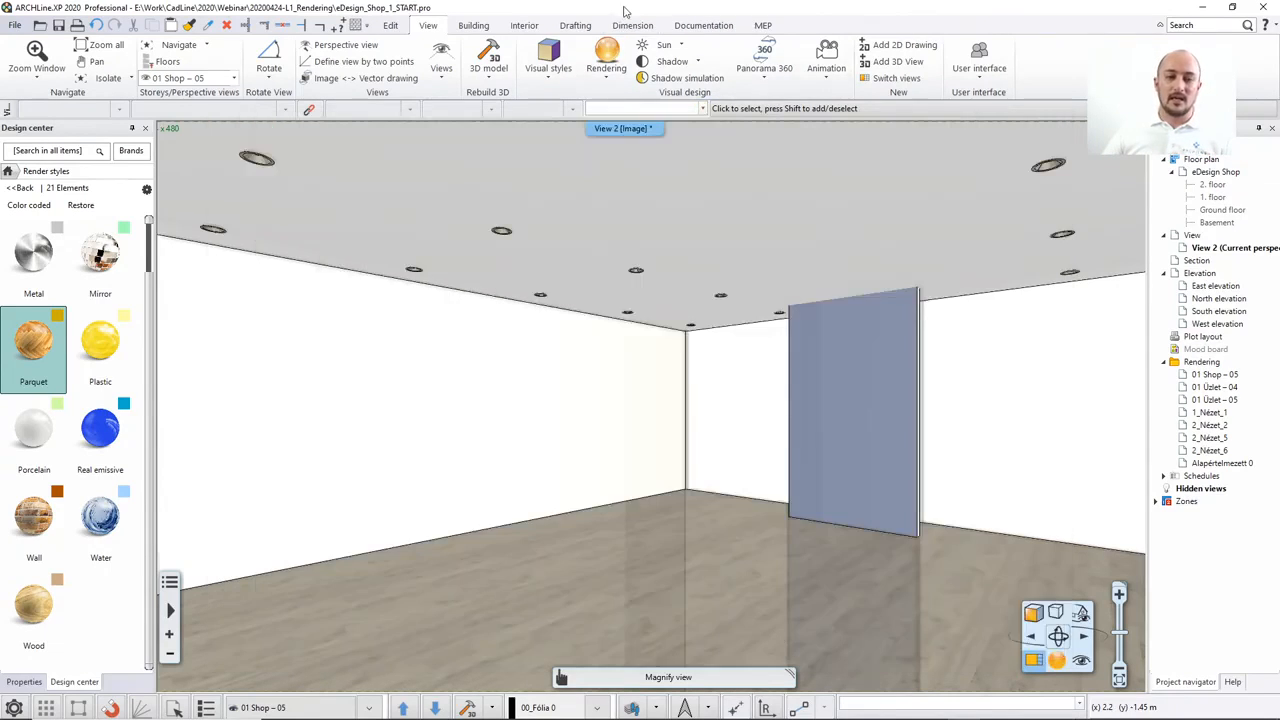
Find the floor's Egger_Chalky_Oak_J material, set its reflection to 72%, and check the floor in the real-time render.
right_click(698, 532)
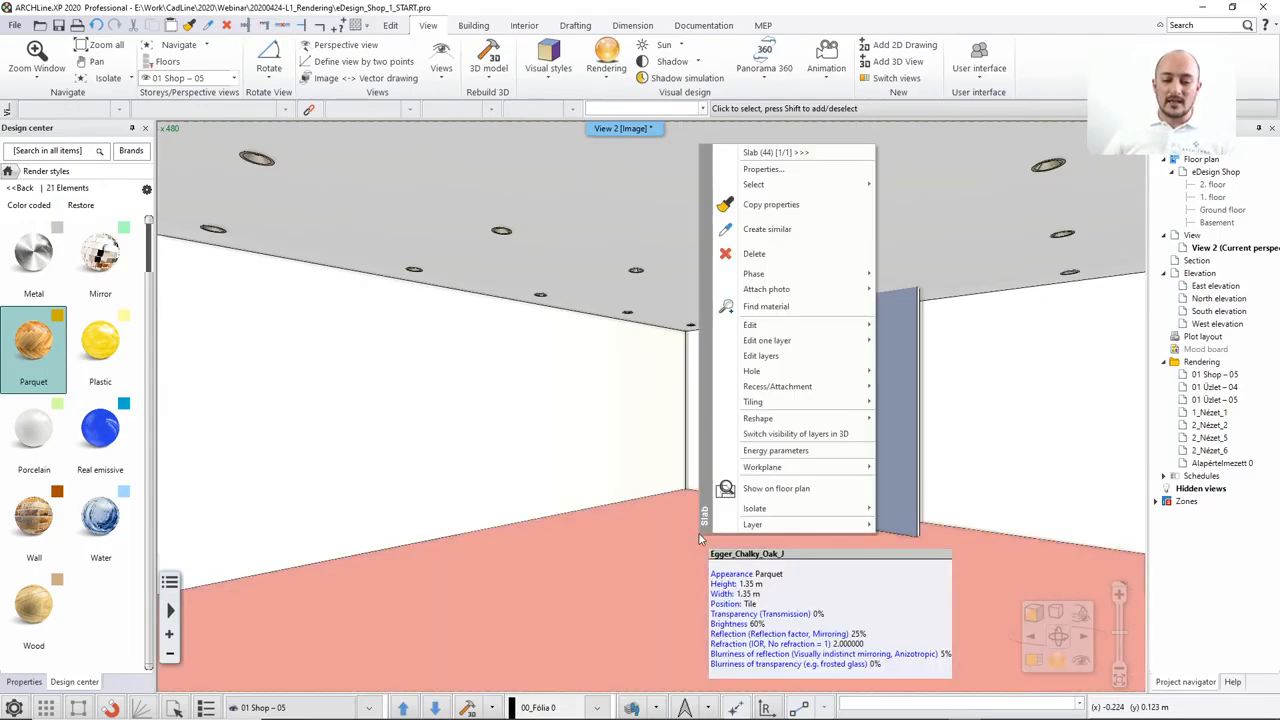
click(765, 307)
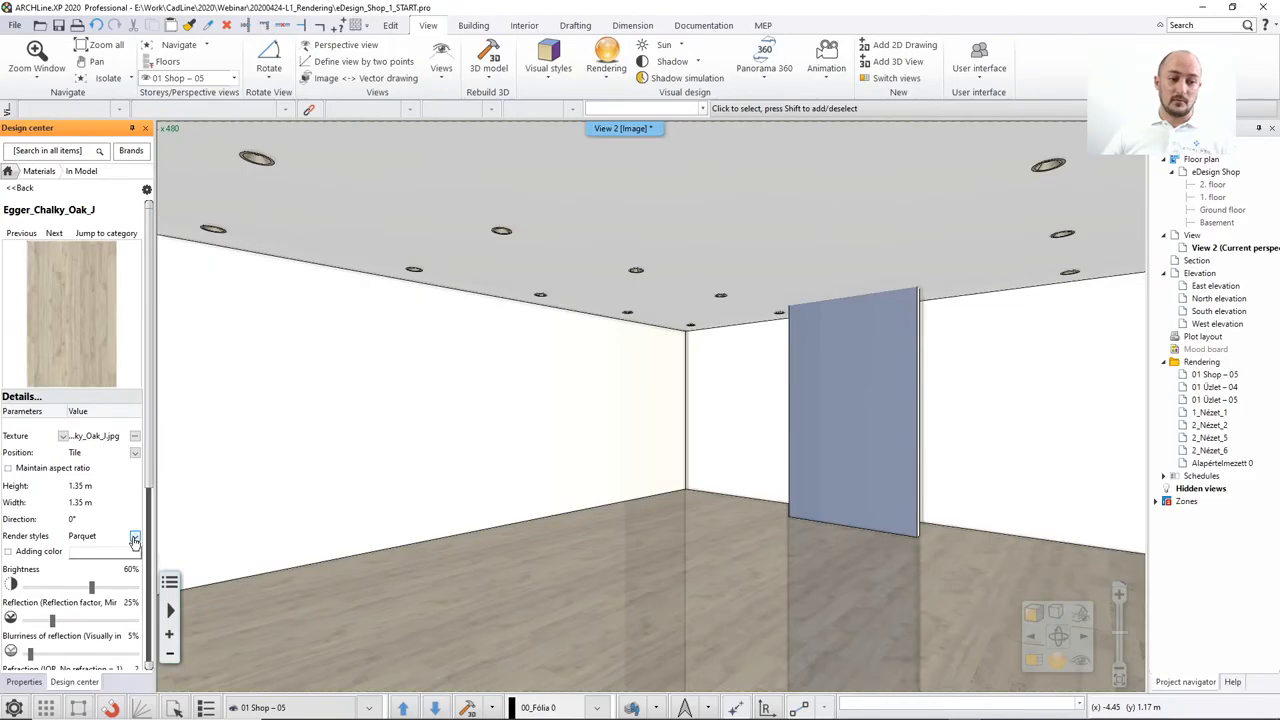
drag(150, 422, 151, 512)
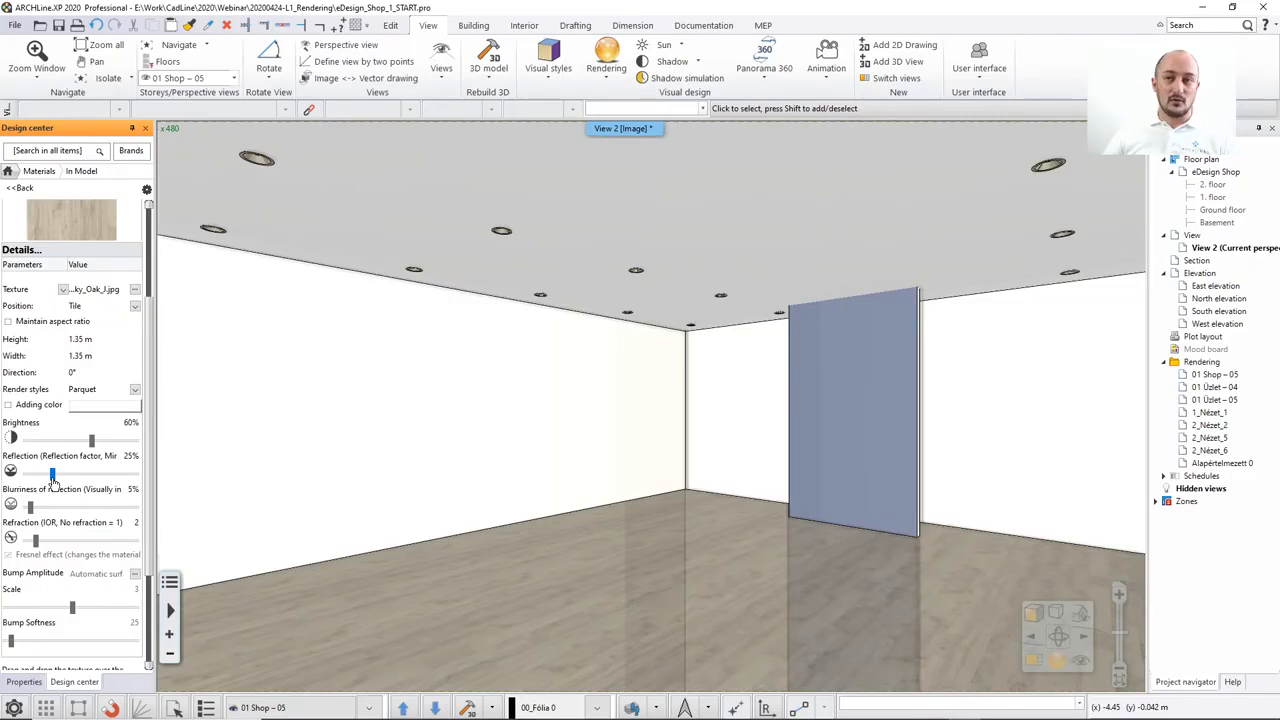
drag(53, 478, 107, 482)
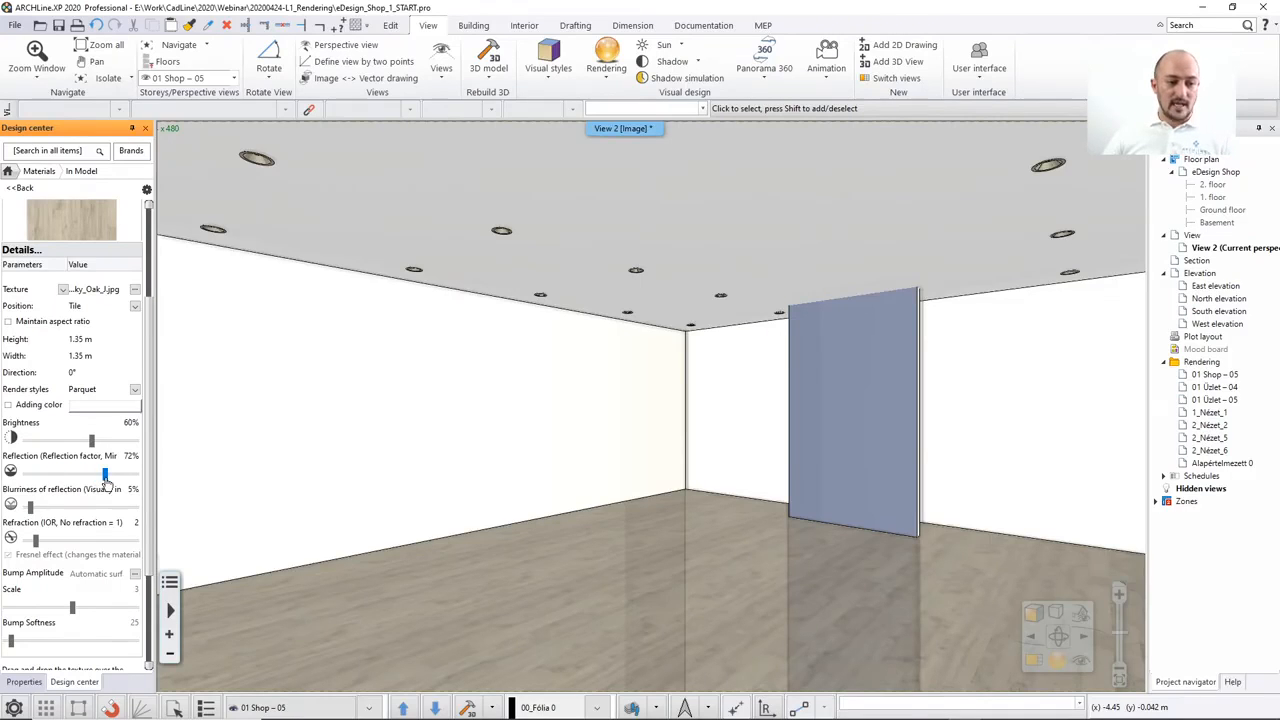
mouse_move(1026, 716)
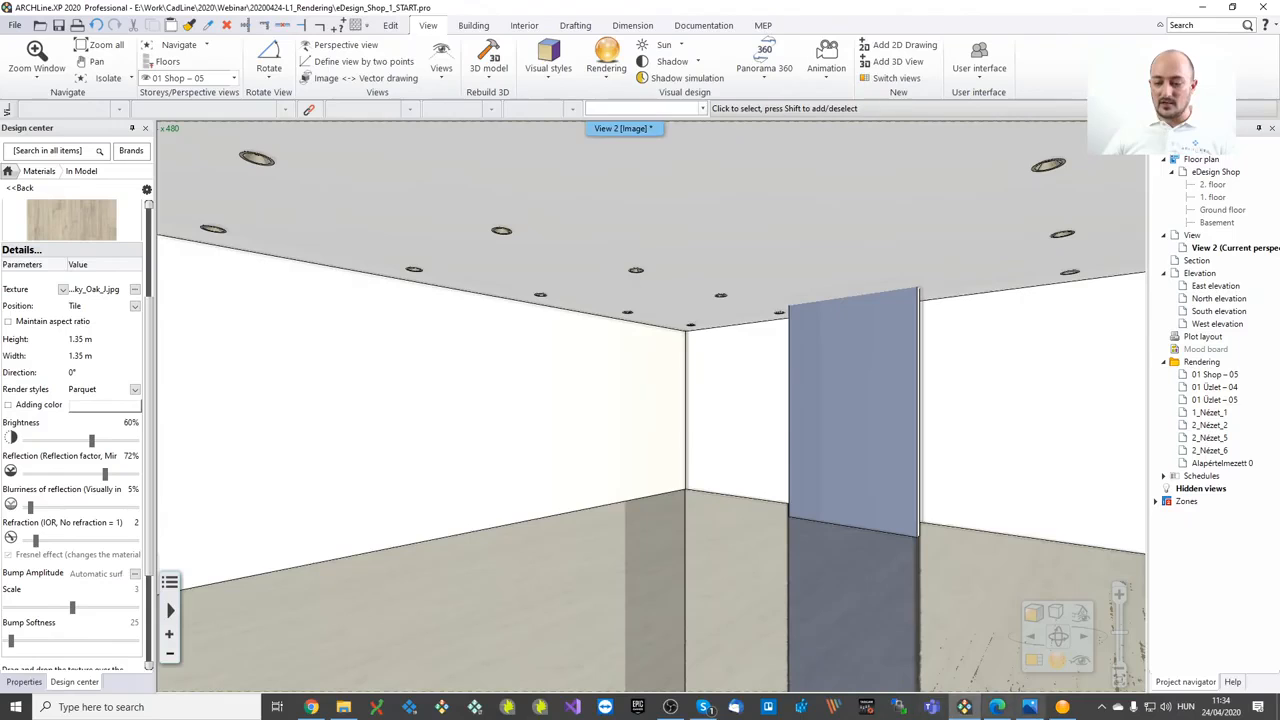
click(1062, 707)
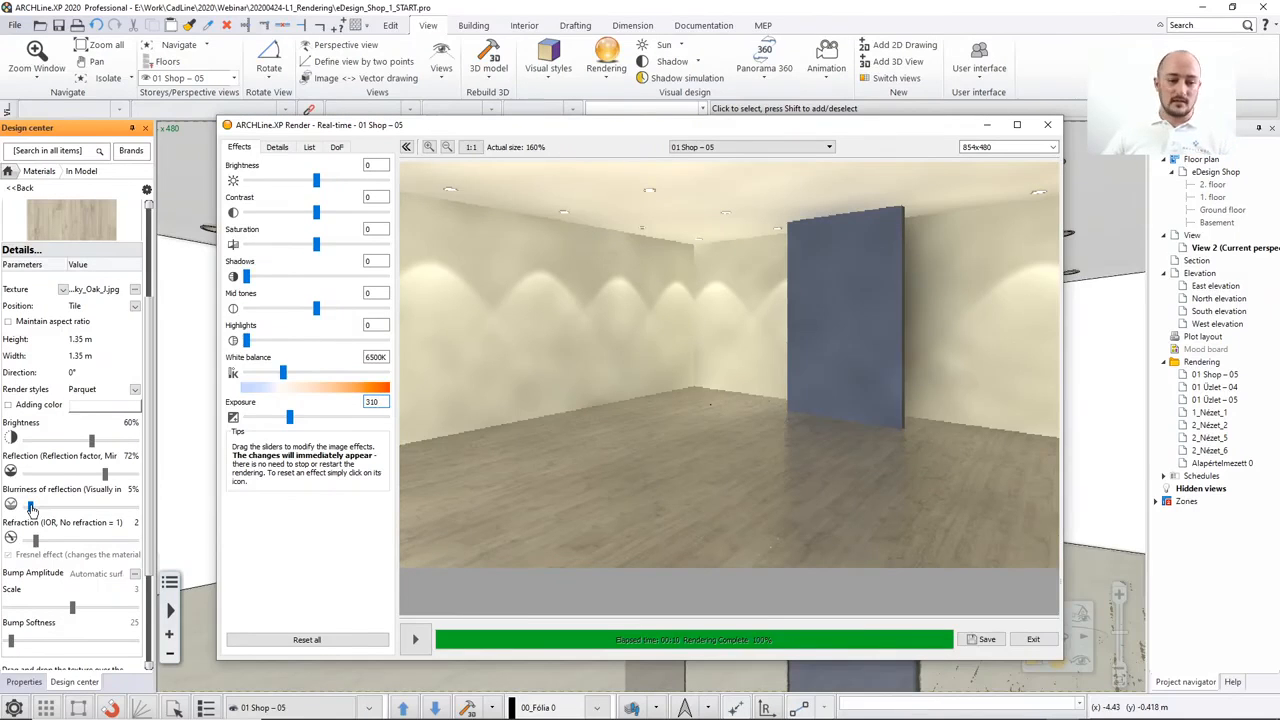
Set the floor material's reflection blurriness to 0%, check the render, and keep the bump on Automatic surface by texture.
drag(30, 510, 25, 508)
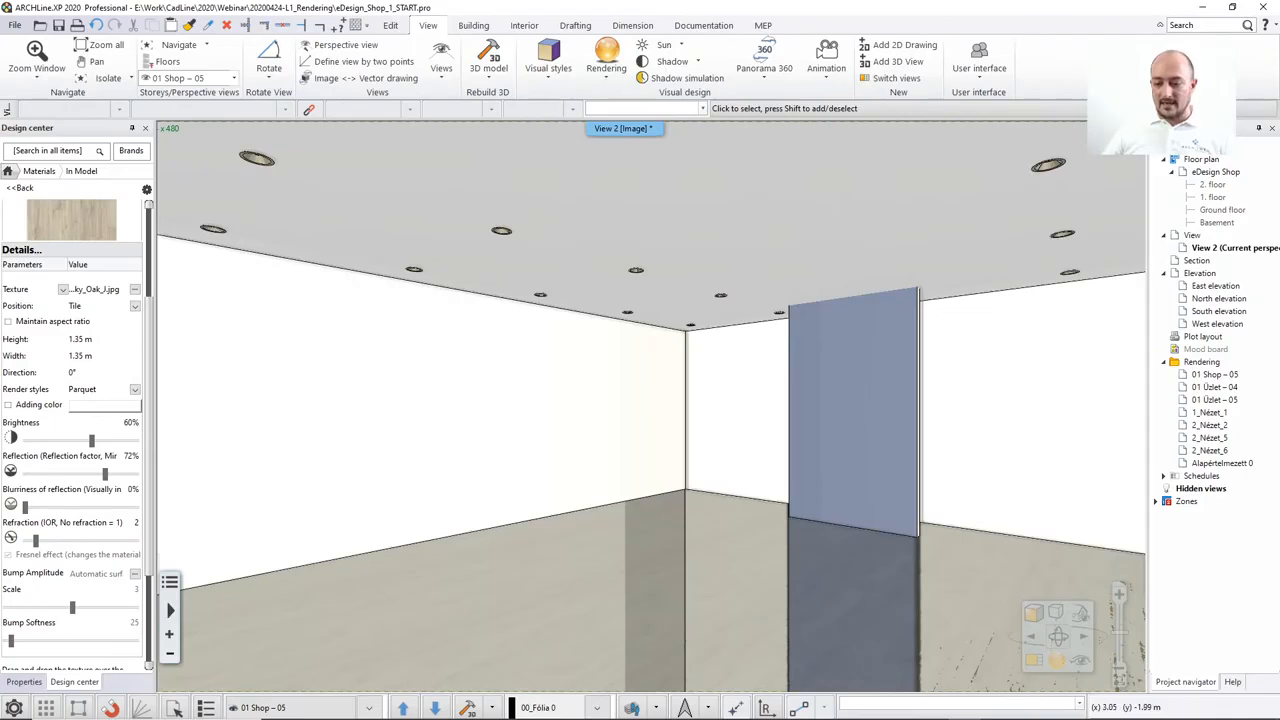
click(1063, 707)
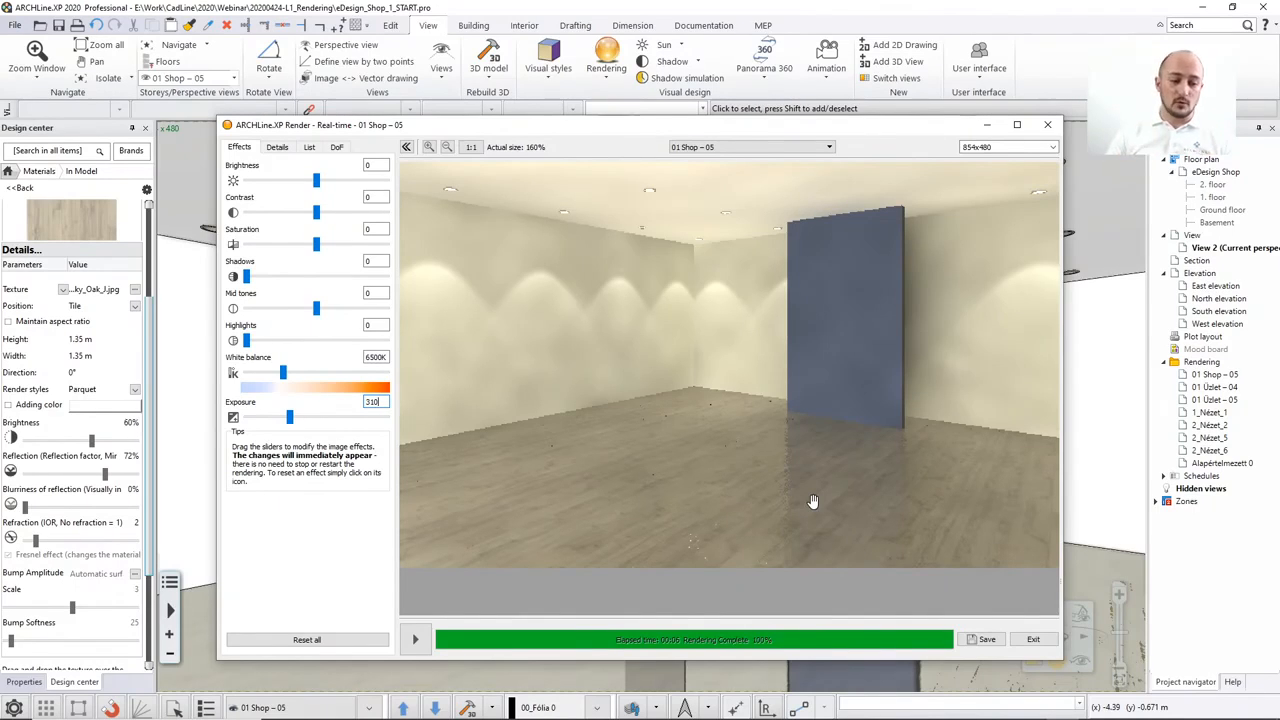
click(137, 582)
click(137, 582)
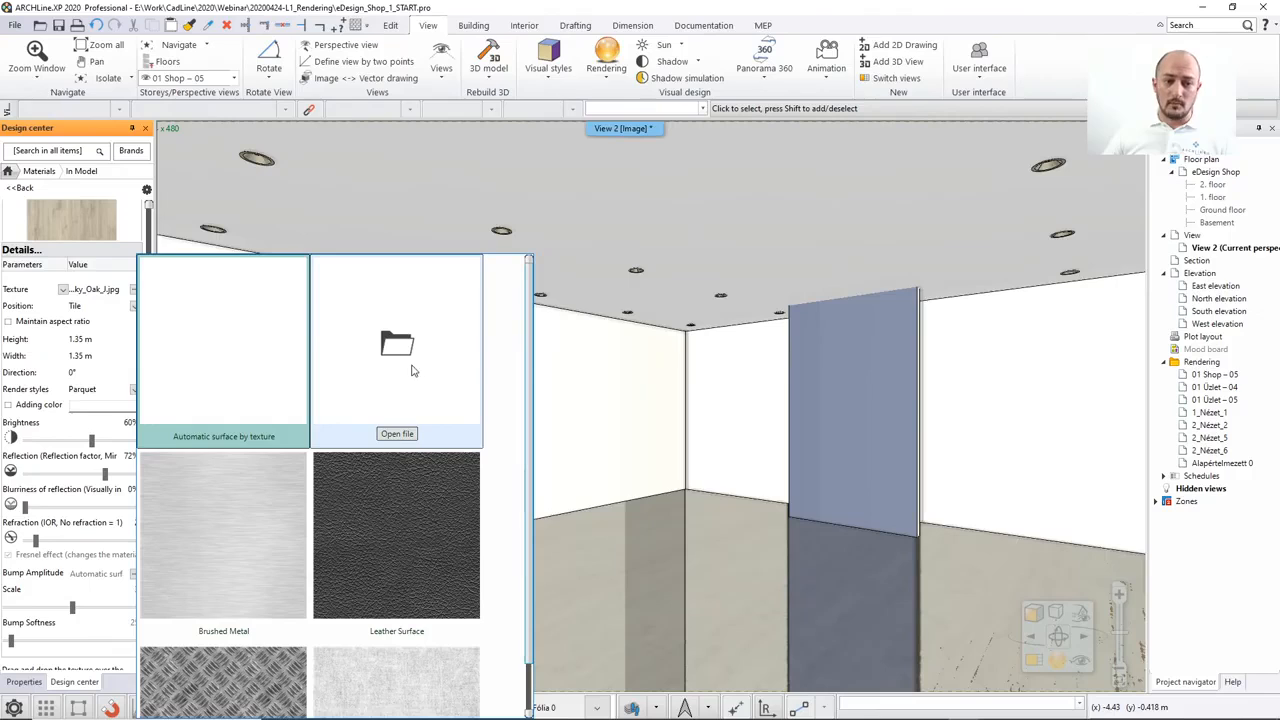
click(200, 367)
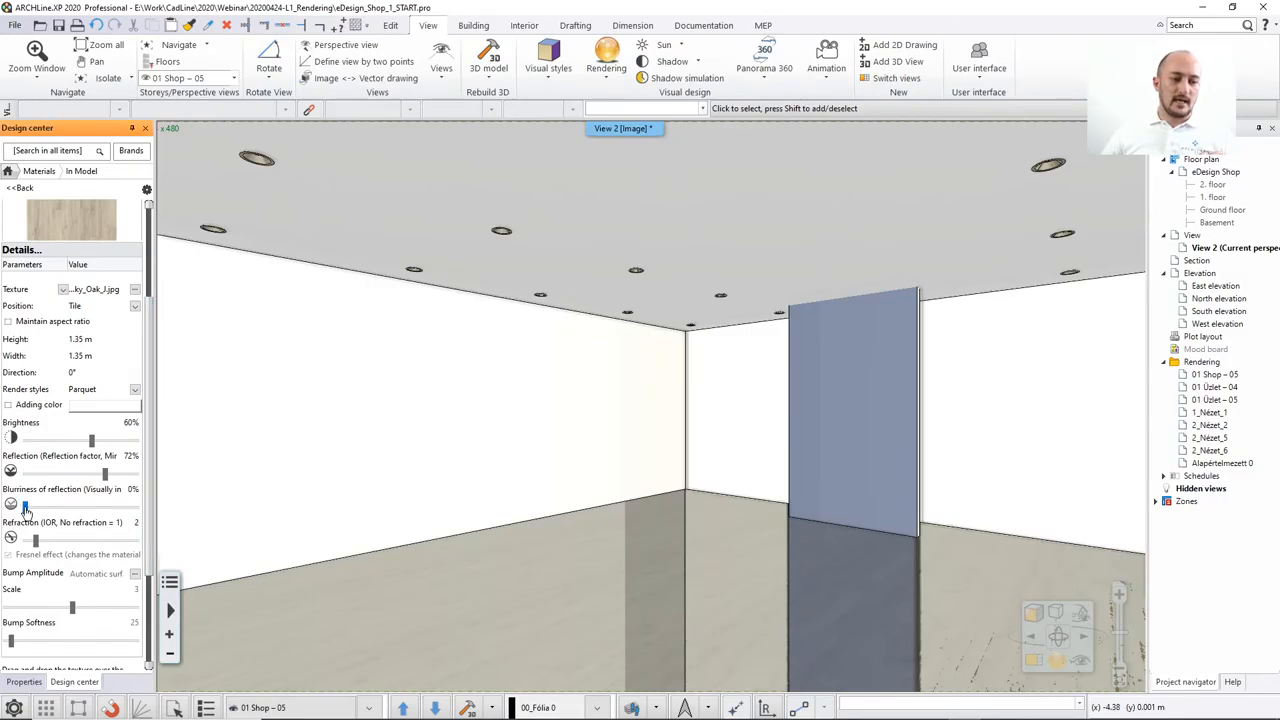
Set the floor material's reflection blurriness to 20% and check the floor in the real-time render.
drag(26, 508, 46, 508)
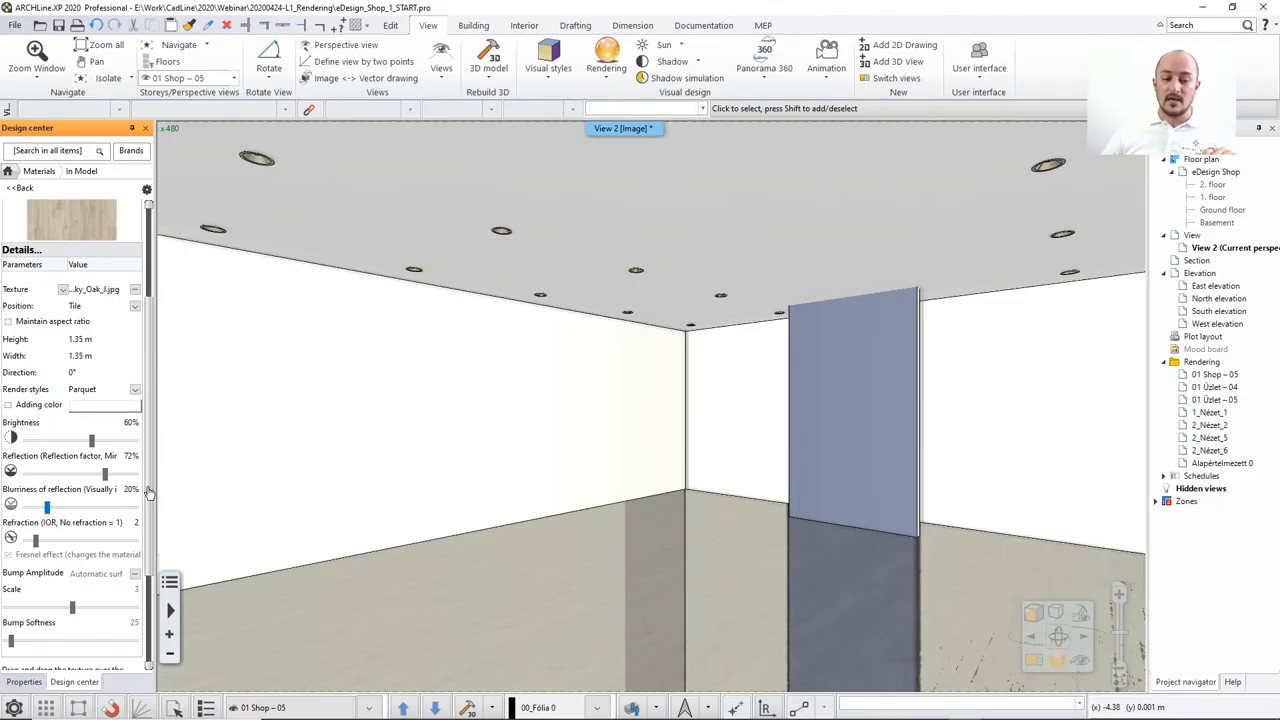
click(1062, 713)
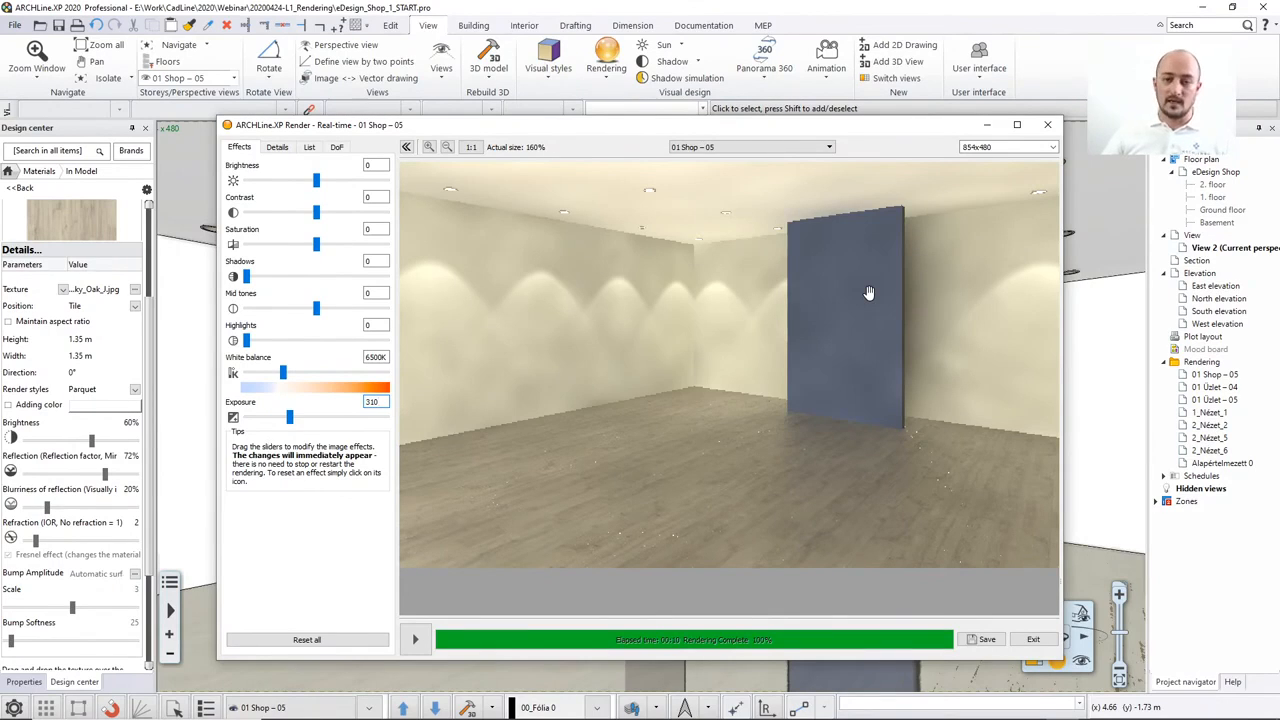
click(641, 10)
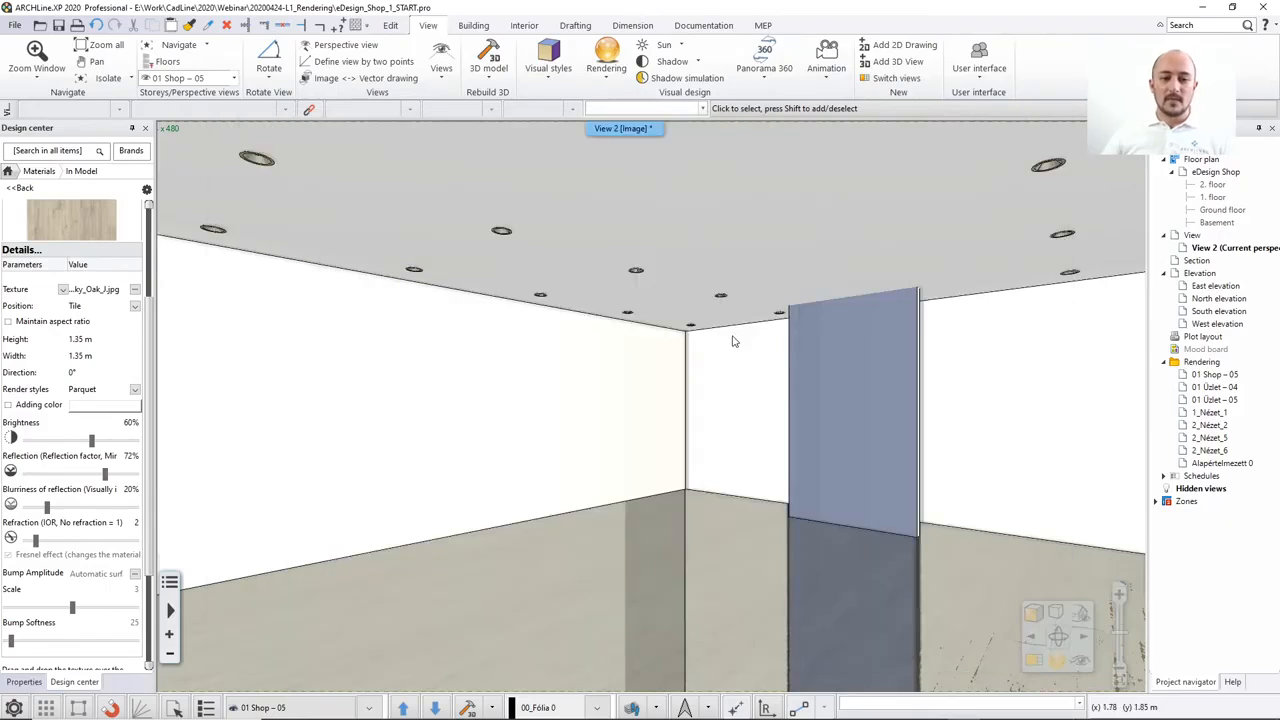
Apply the Mirror turquoise material from the Glass, Mirror category to the blue panel and check it in the real-time render.
click(8, 173)
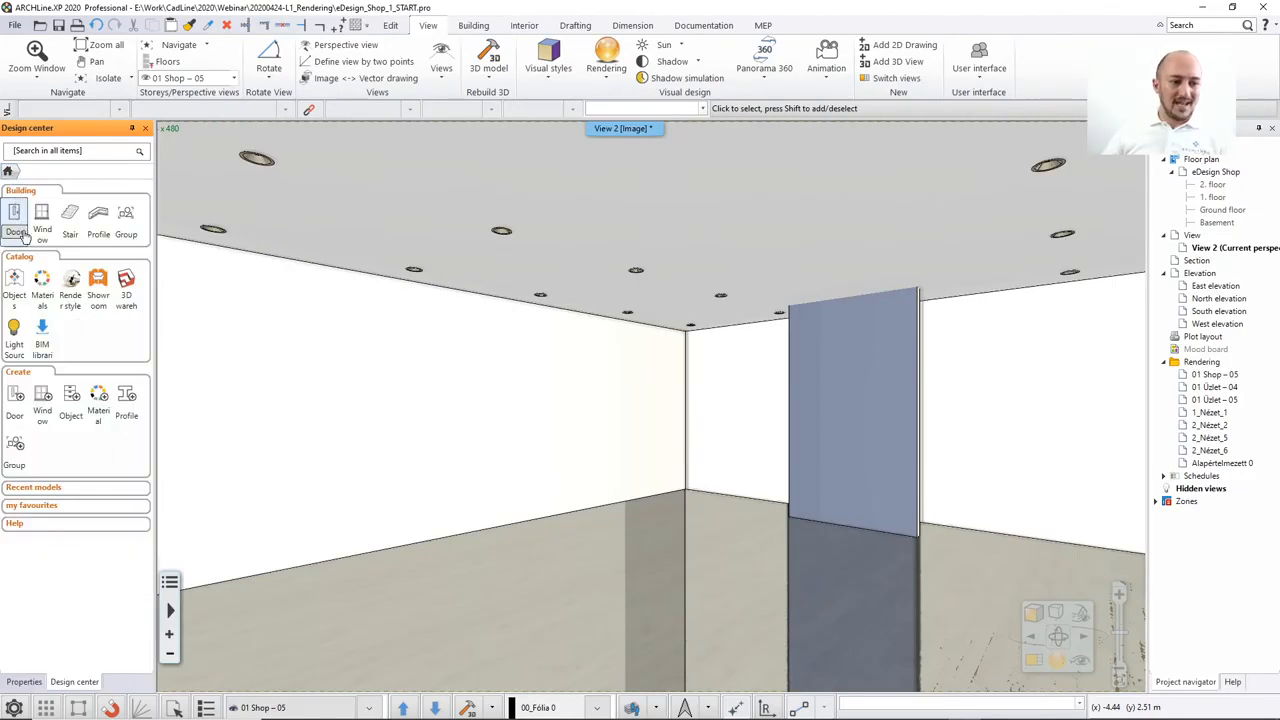
click(41, 283)
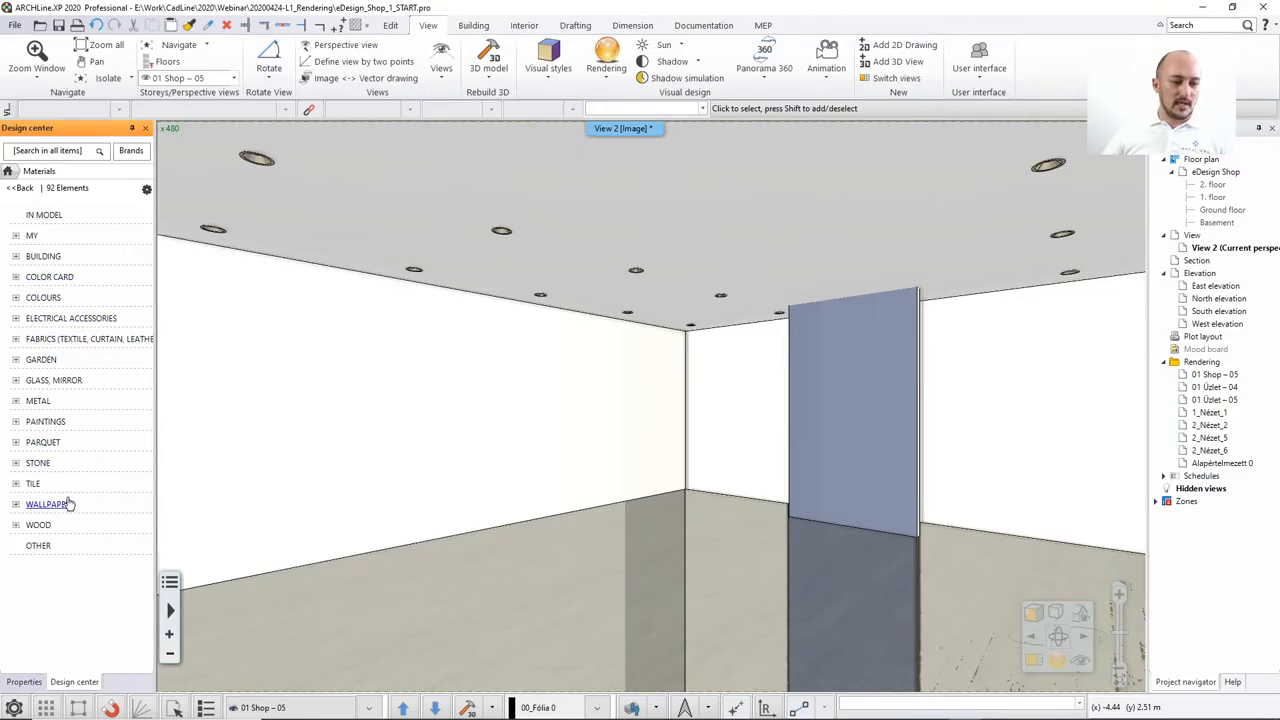
click(52, 383)
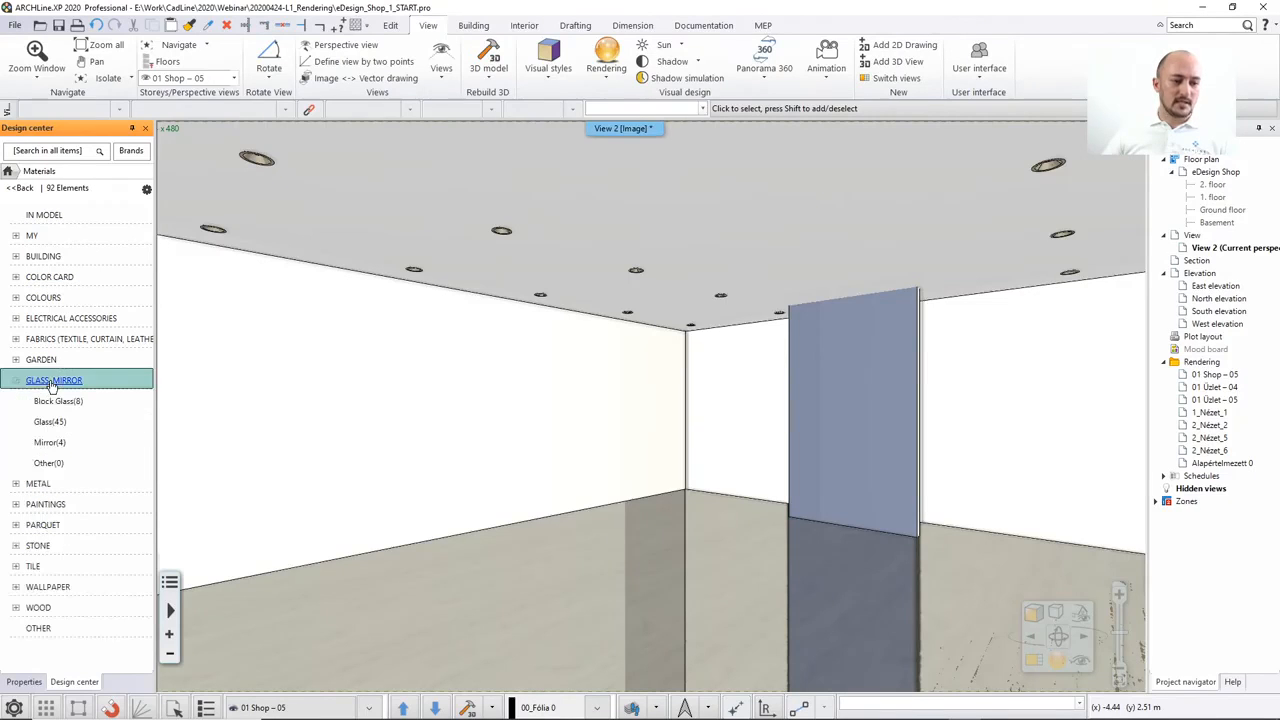
click(57, 445)
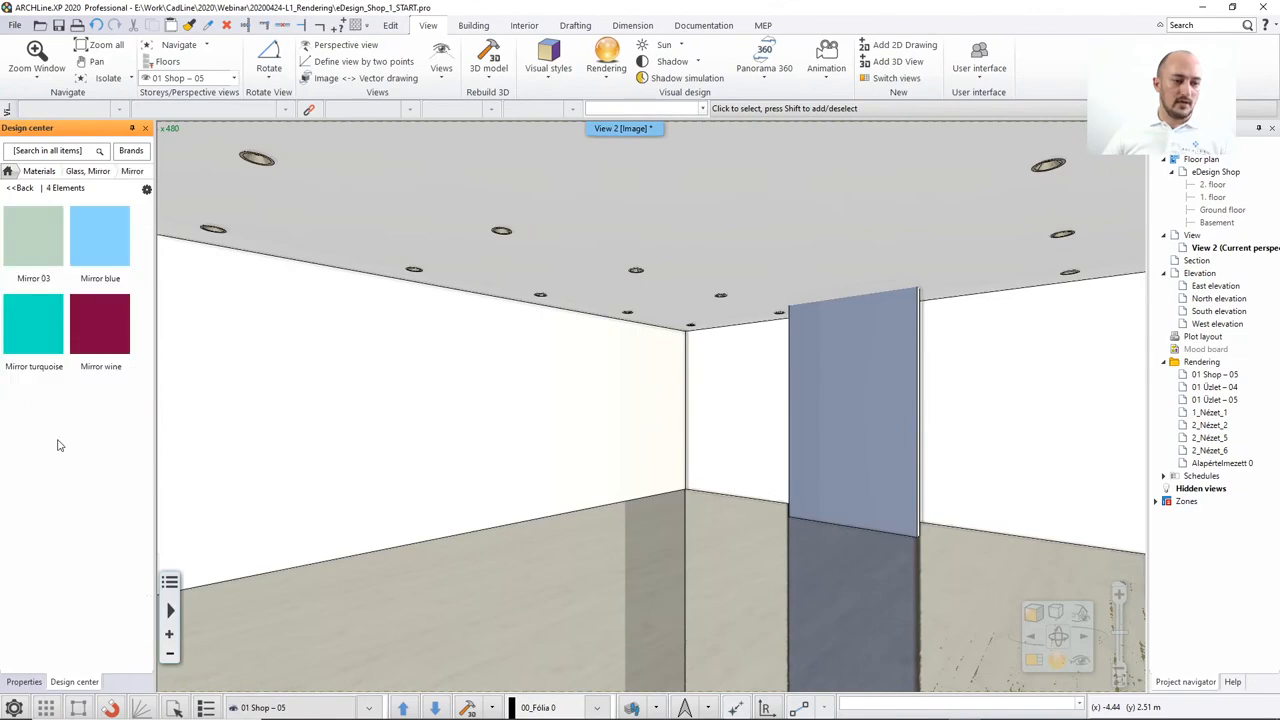
mouse_move(60, 370)
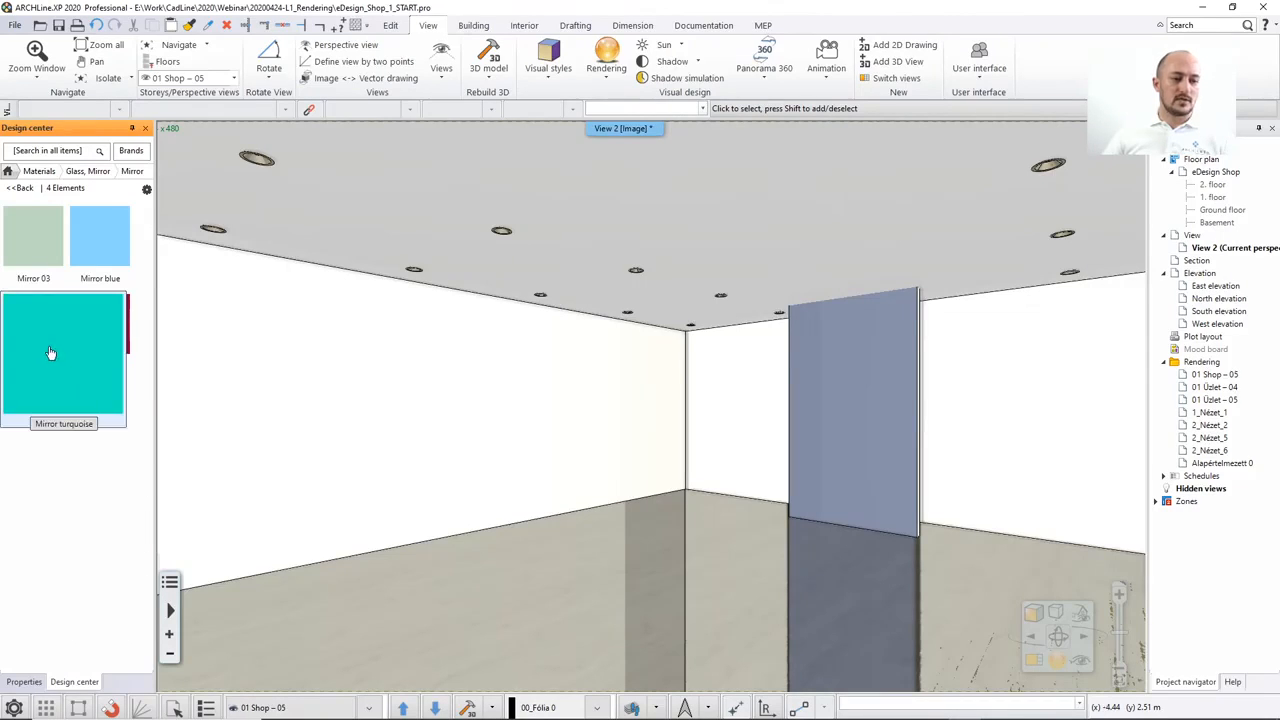
mouse_move(47, 355)
mouse_down()
mouse_move(819, 385)
mouse_move(840, 368)
mouse_up()
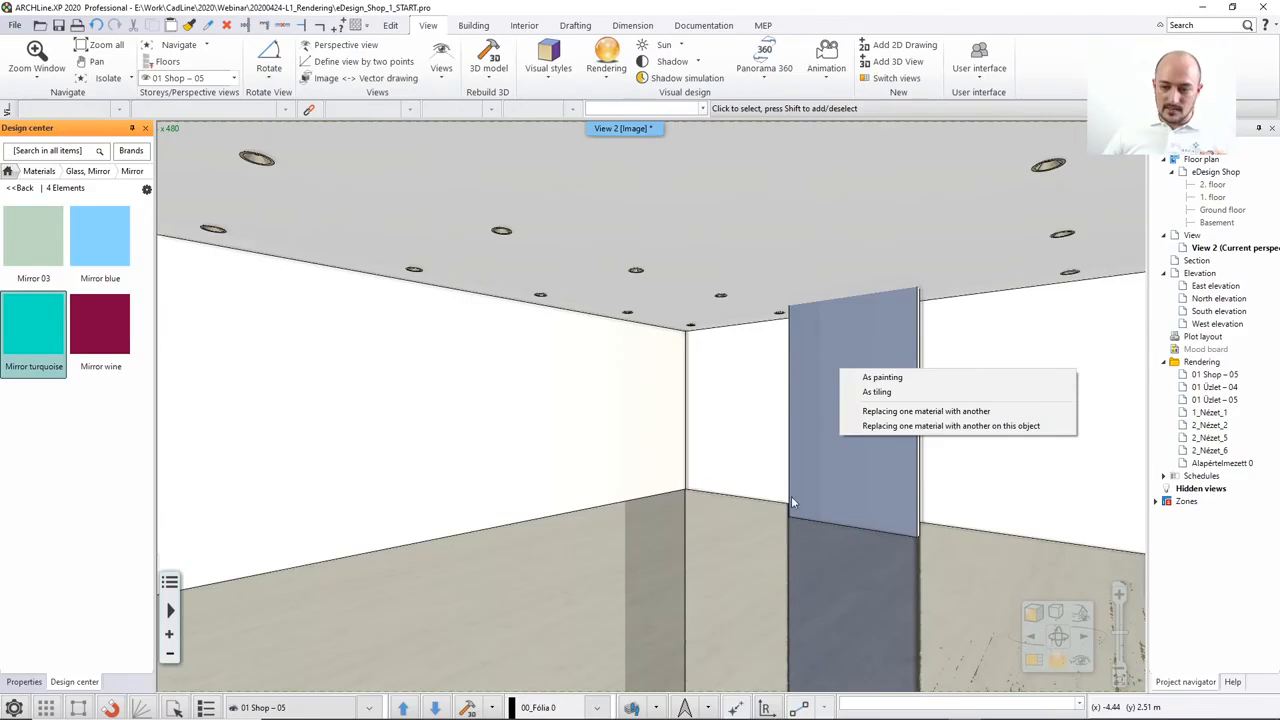
click(903, 427)
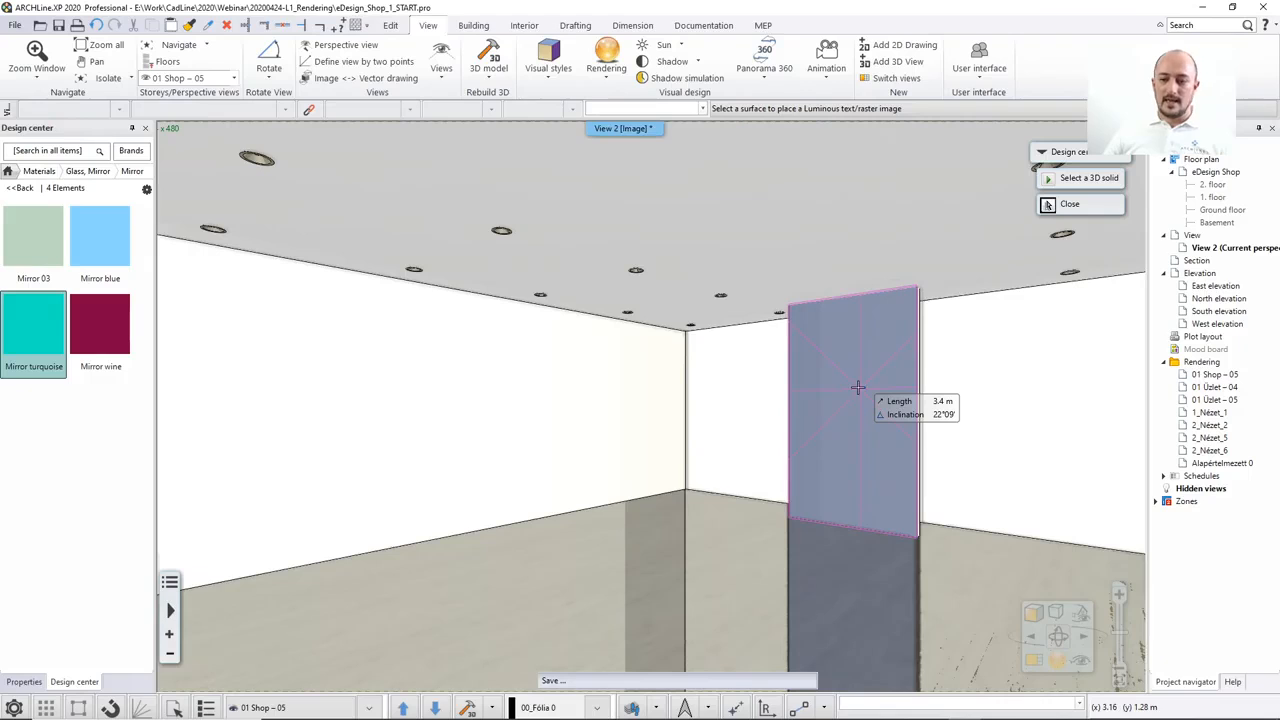
click(857, 387)
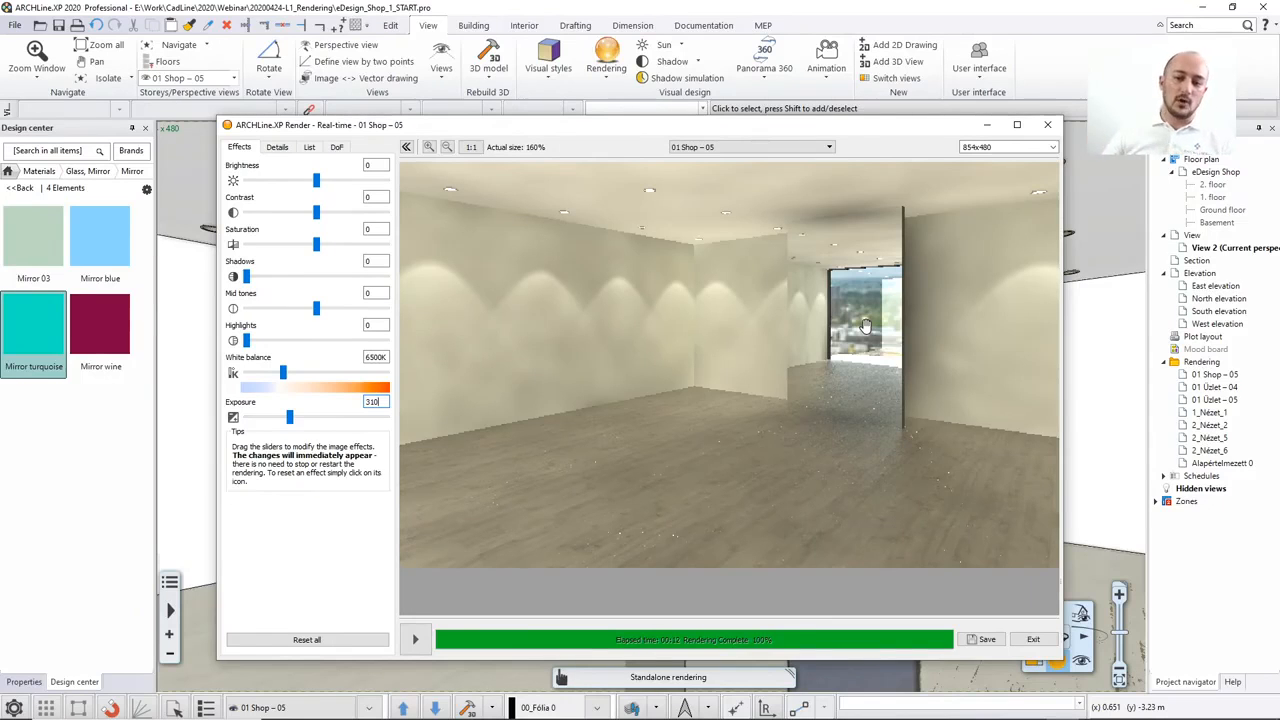
Return to the 3D view and undo the mirror material on the panel.
click(749, 12)
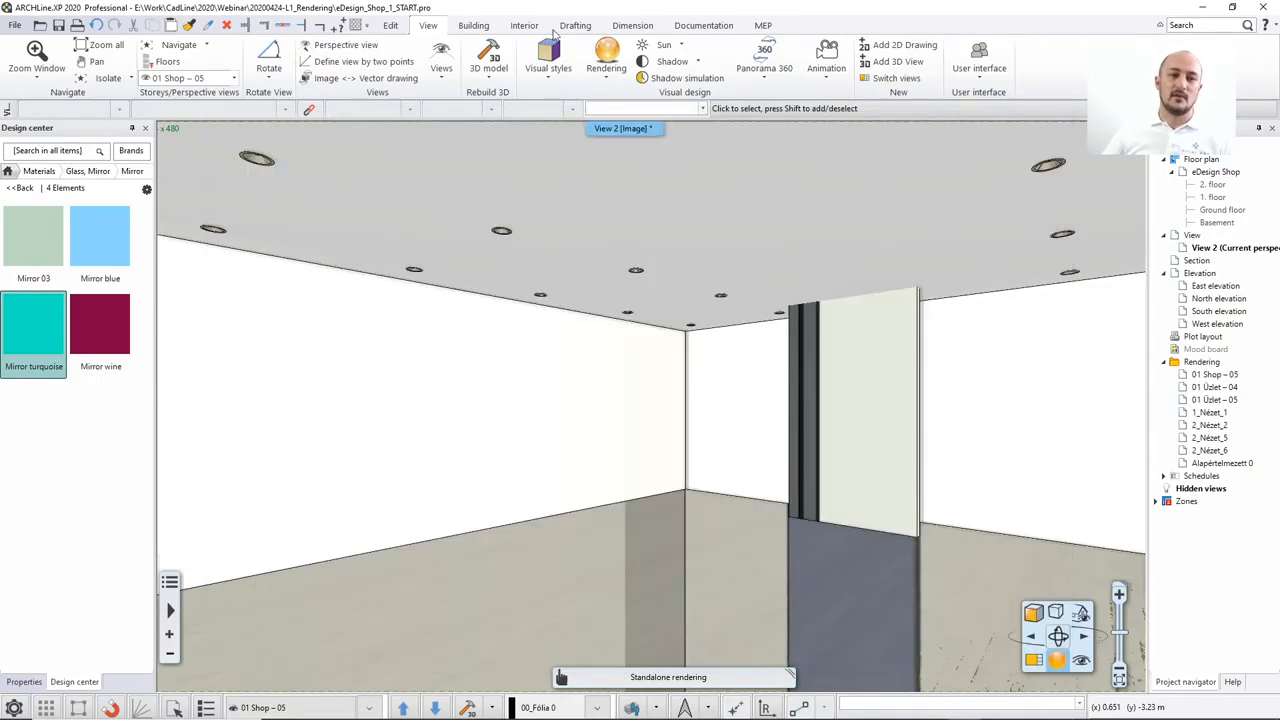
click(95, 27)
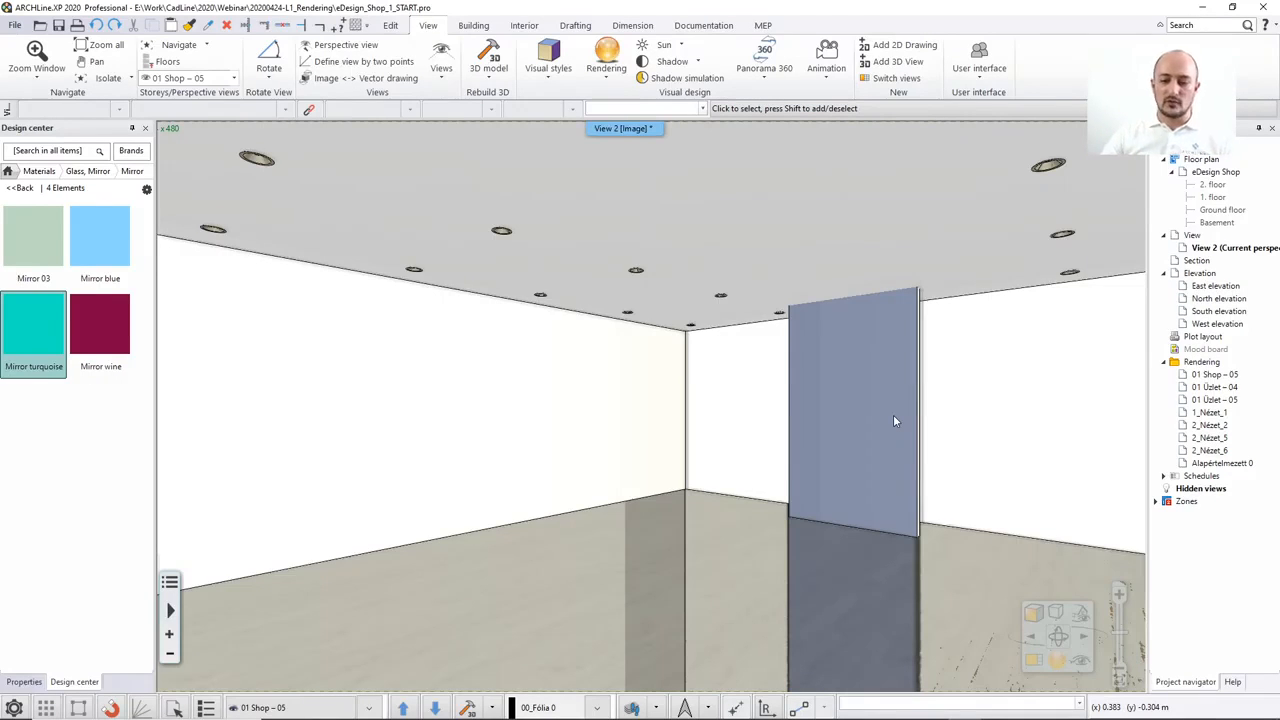
Show the ground floor plan beside the 3D view.
click(1131, 129)
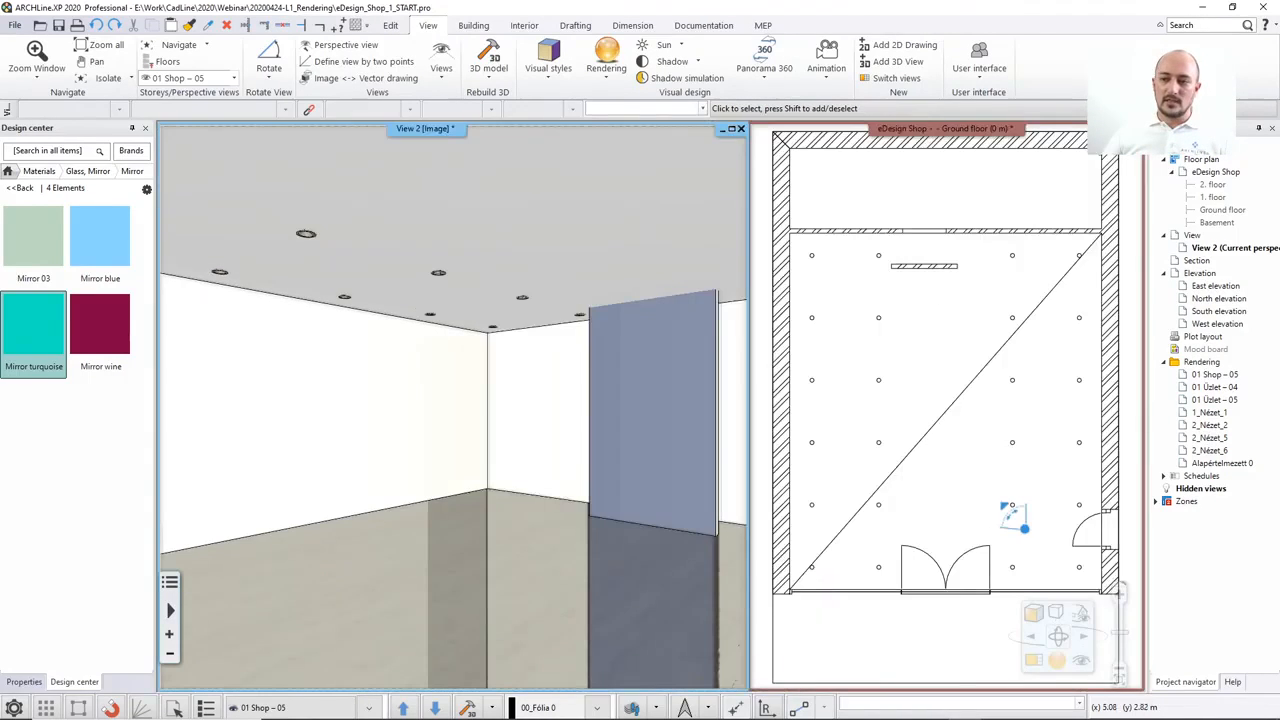
click(816, 278)
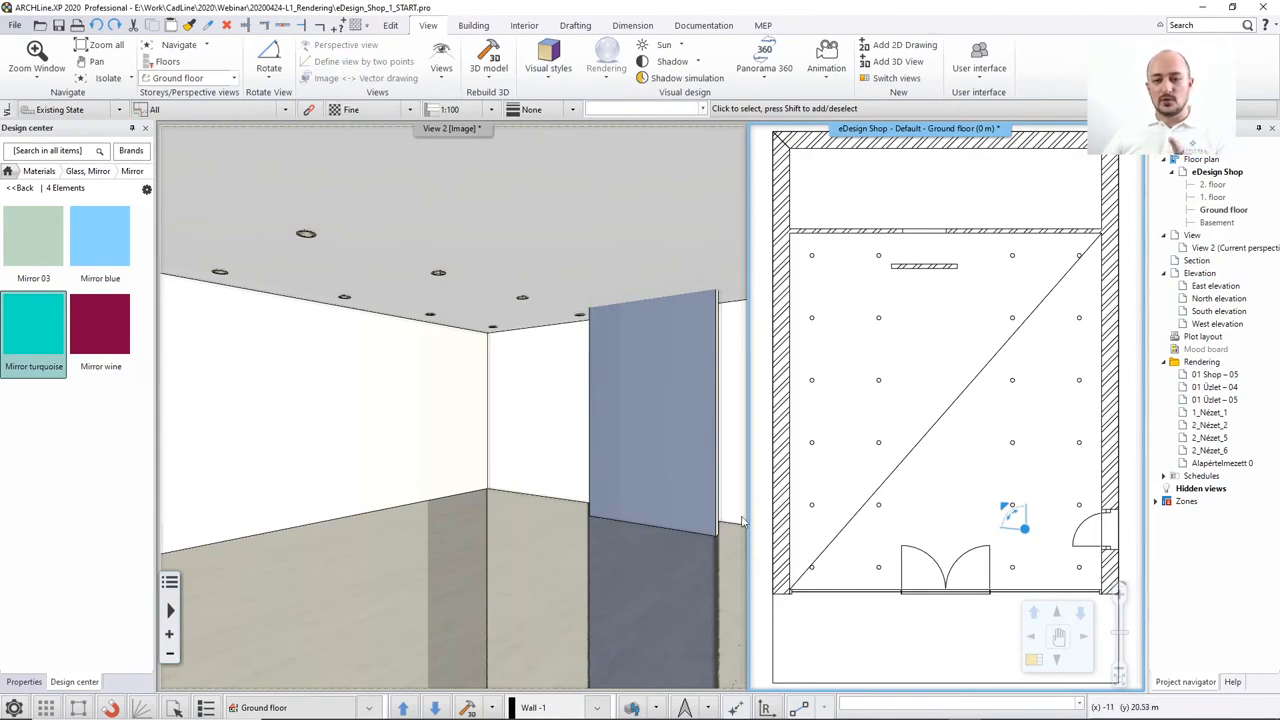
click(562, 406)
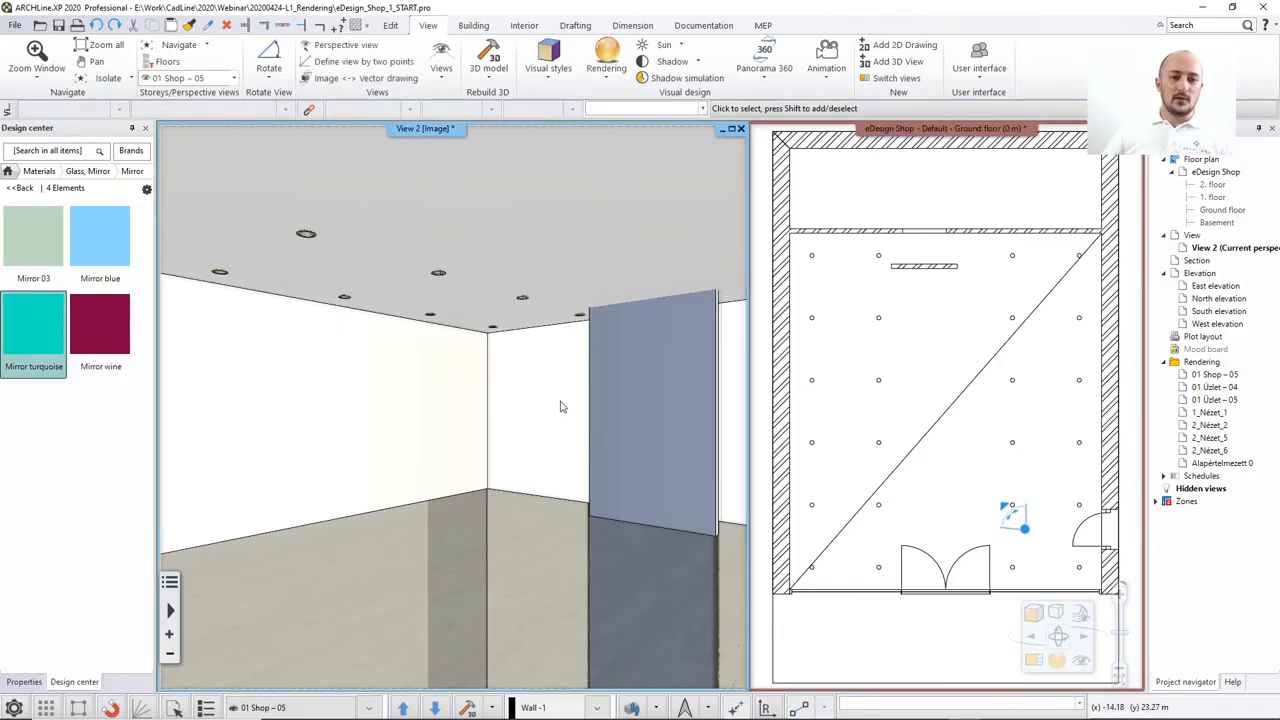
Use Layer walk on the ground floor plan to turn on the Customer area - Furniture layer.
click(636, 709)
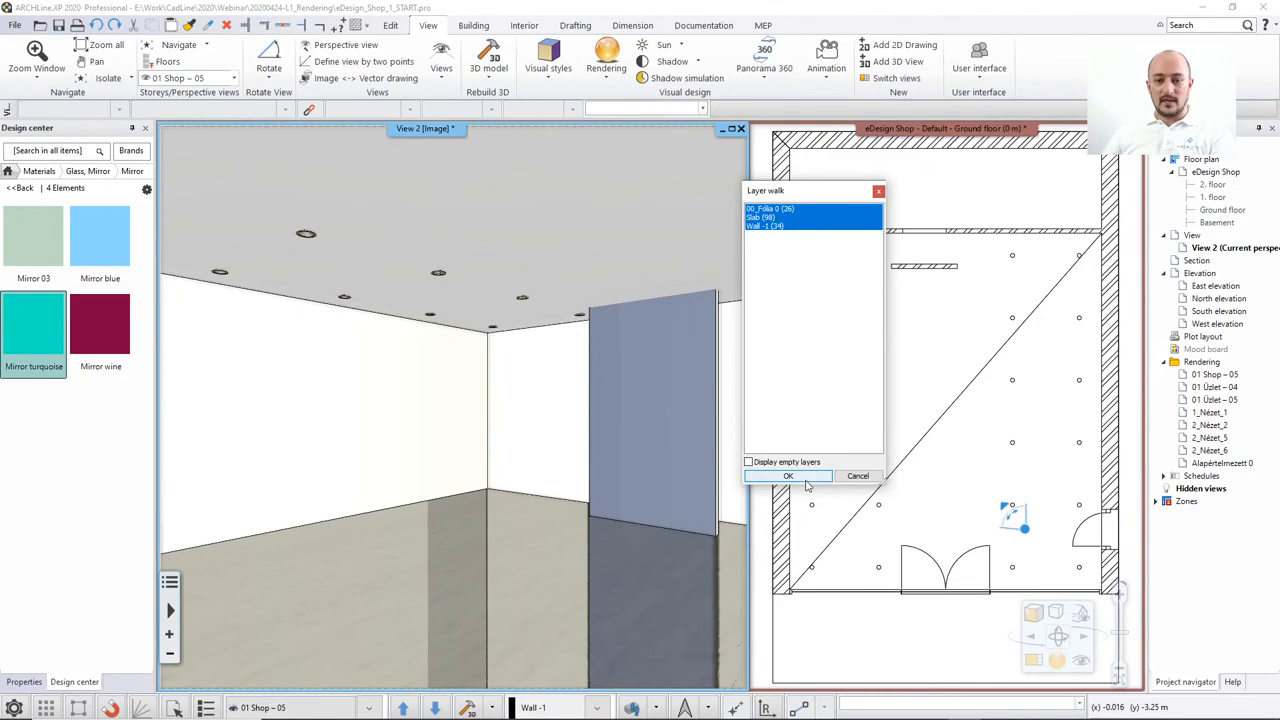
click(856, 478)
click(853, 352)
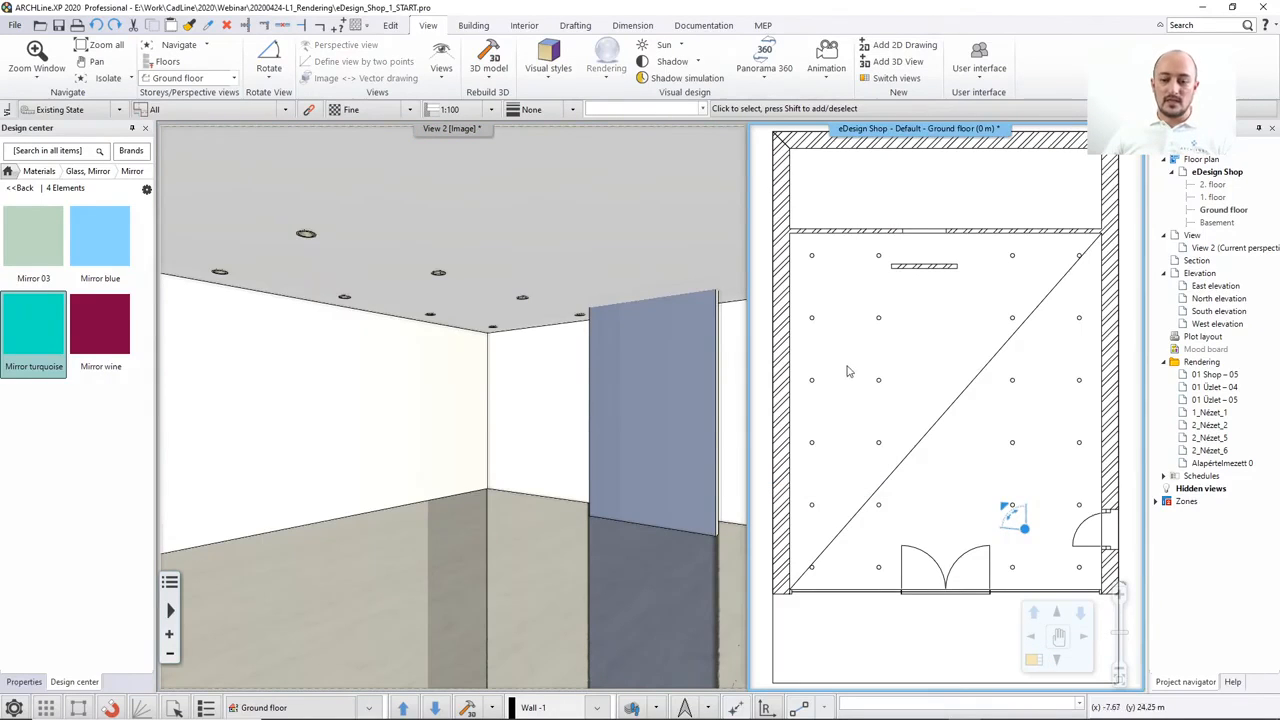
click(635, 707)
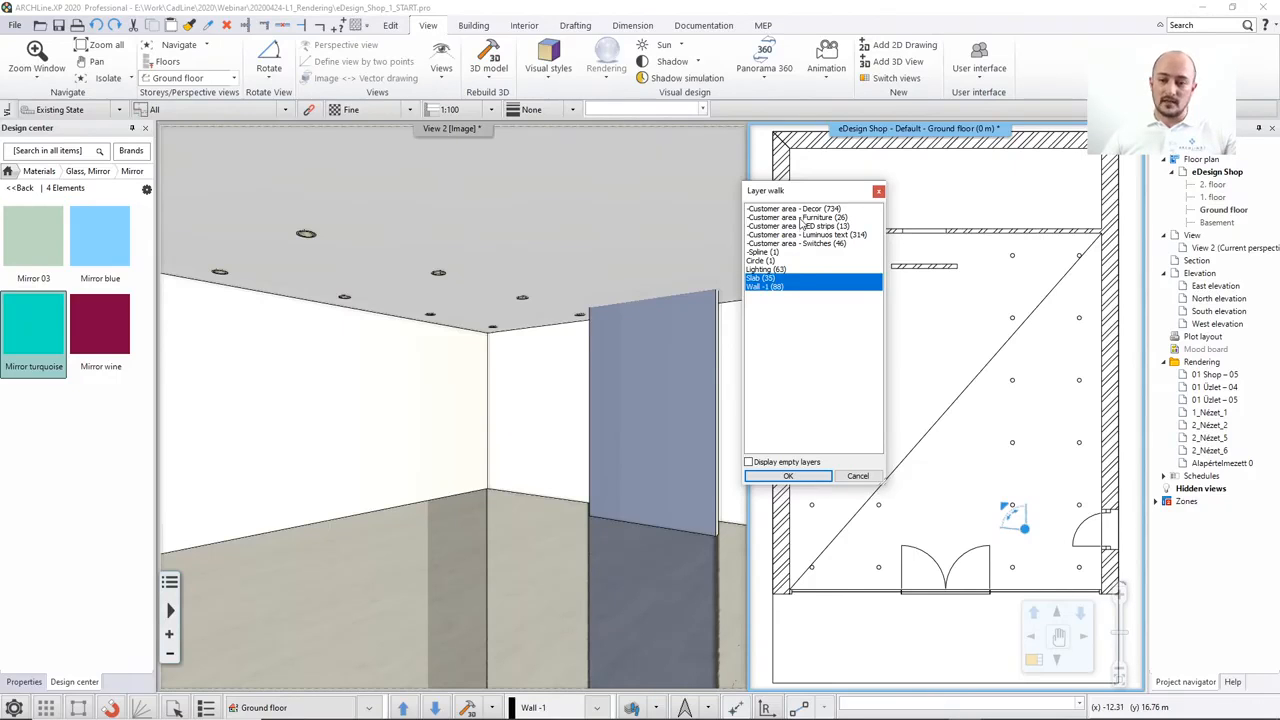
click(798, 477)
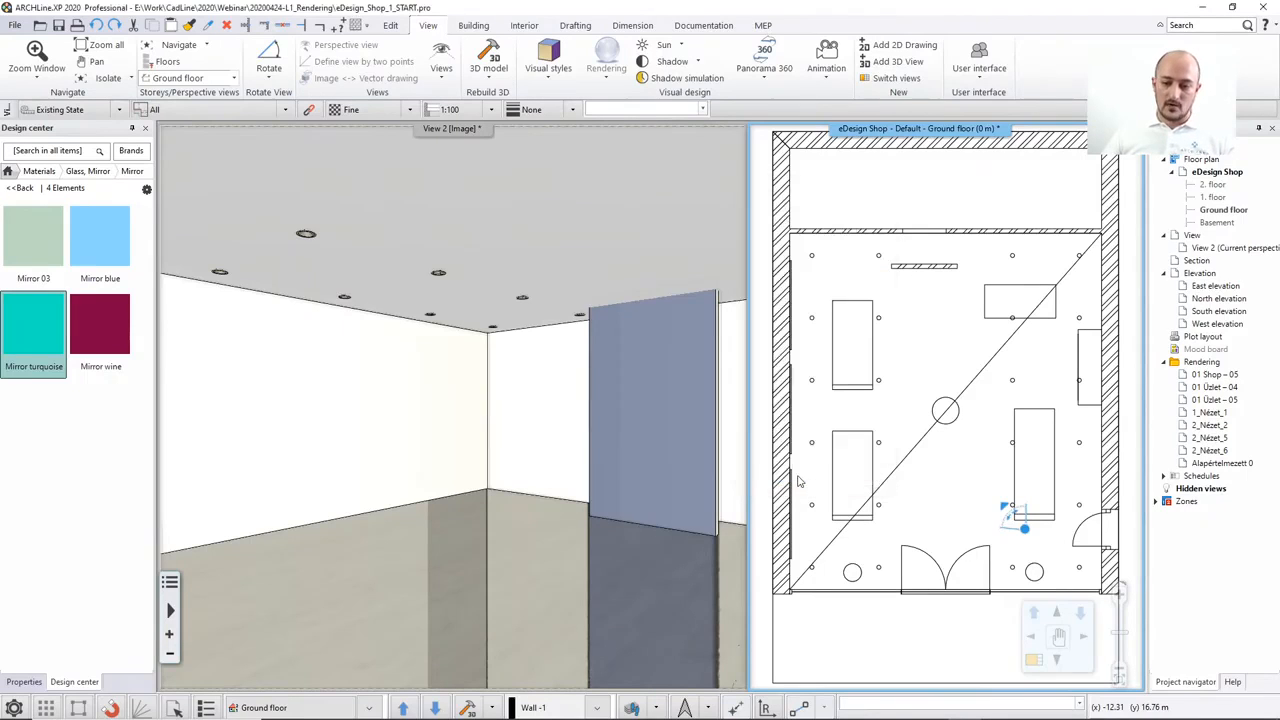
Rebuild the 3D model with the furniture and maximize the 3D view.
click(476, 705)
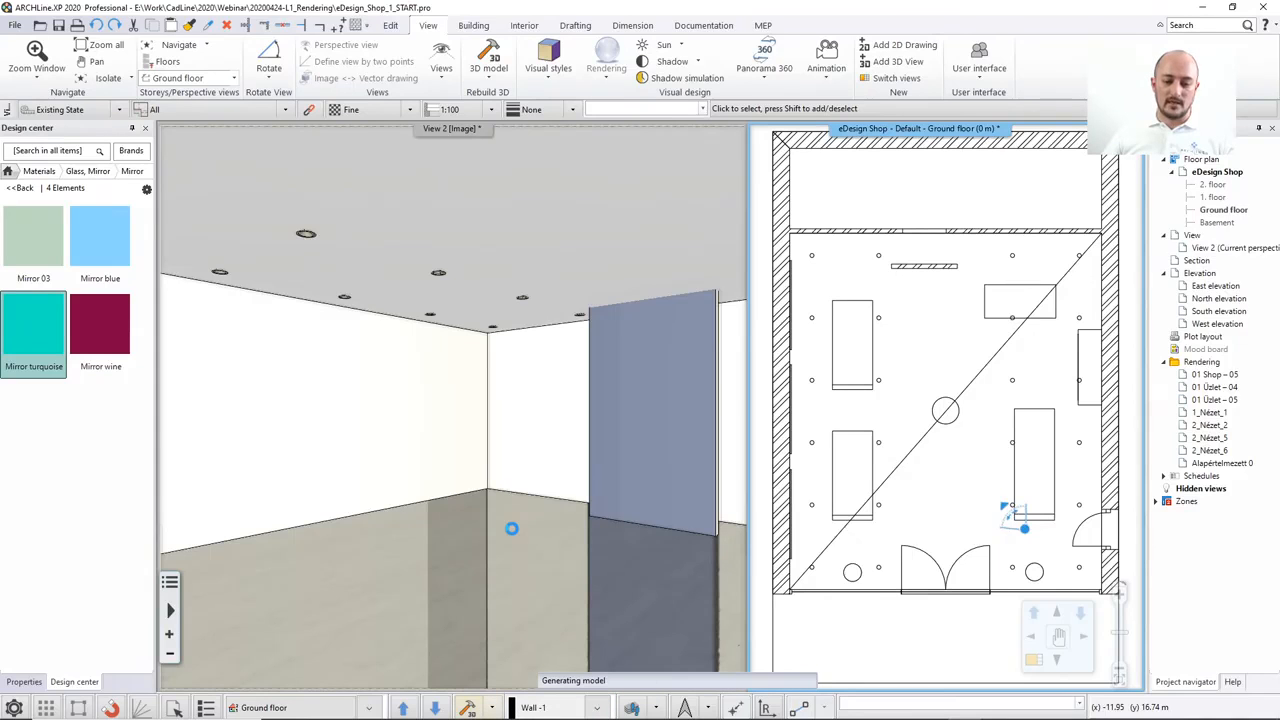
click(704, 148)
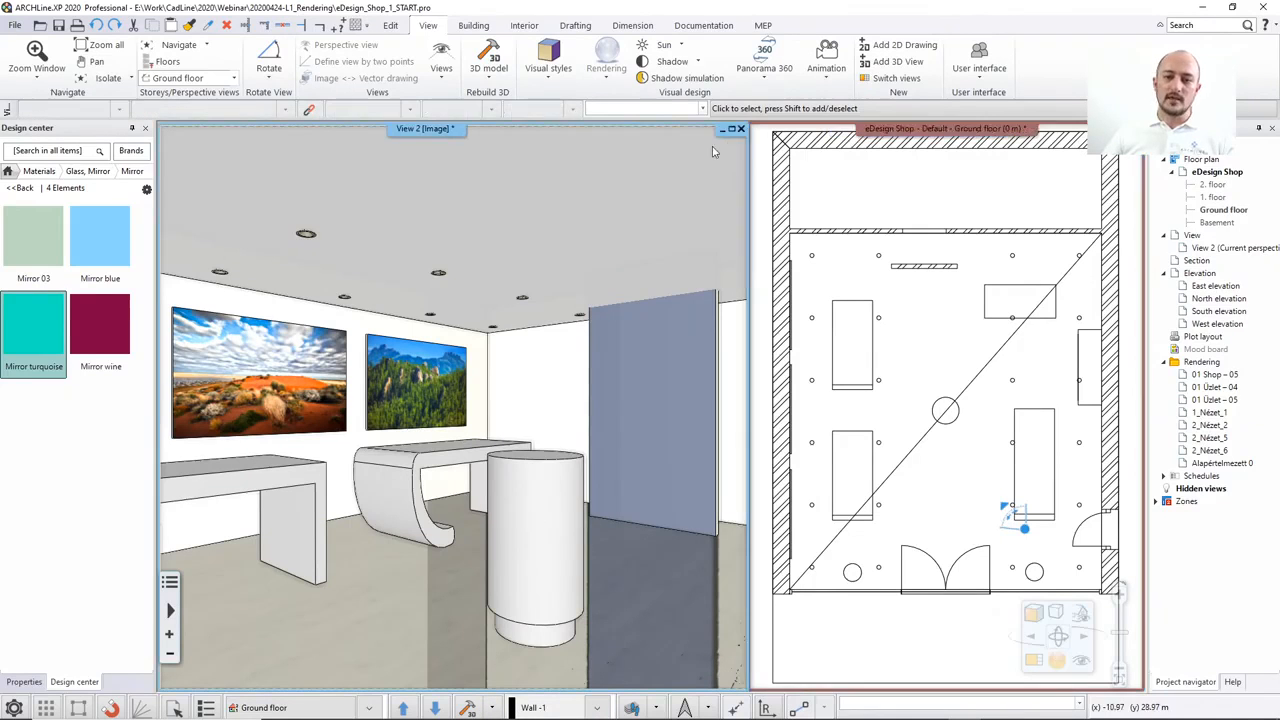
click(735, 130)
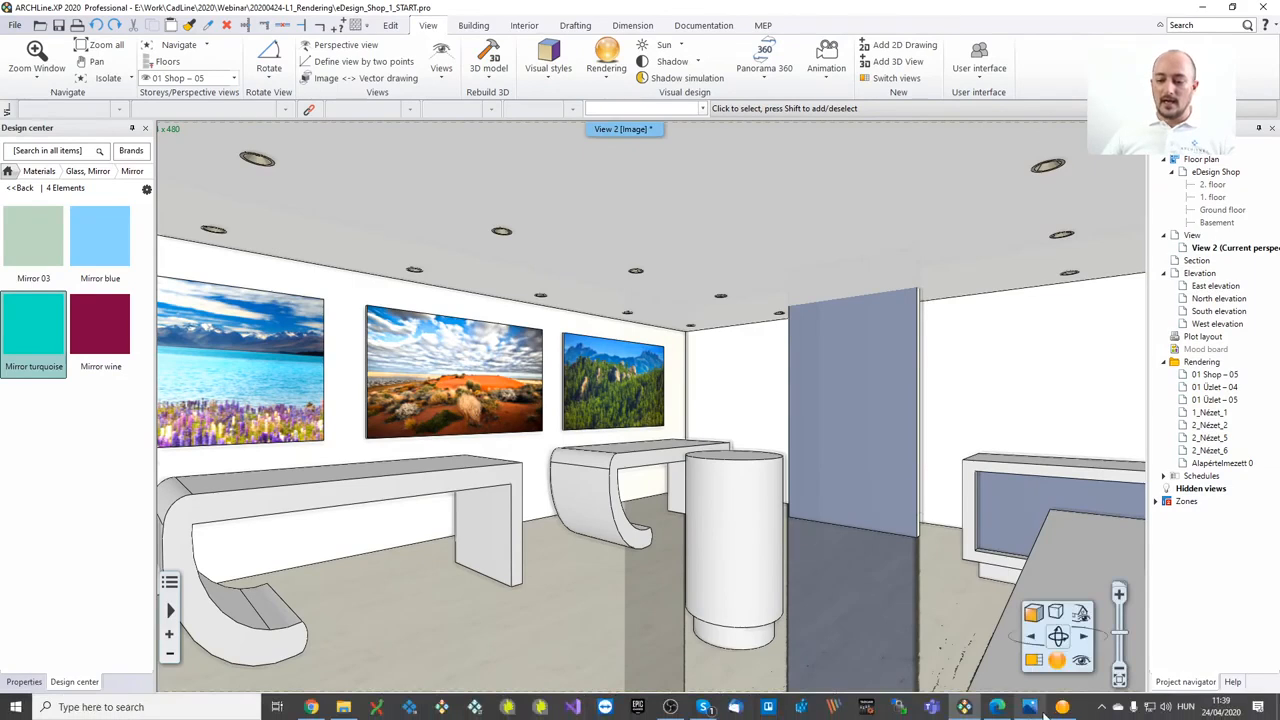
Quit the outdated render window and start a new standalone real-time draft rendering of the shop with its furniture.
click(1062, 707)
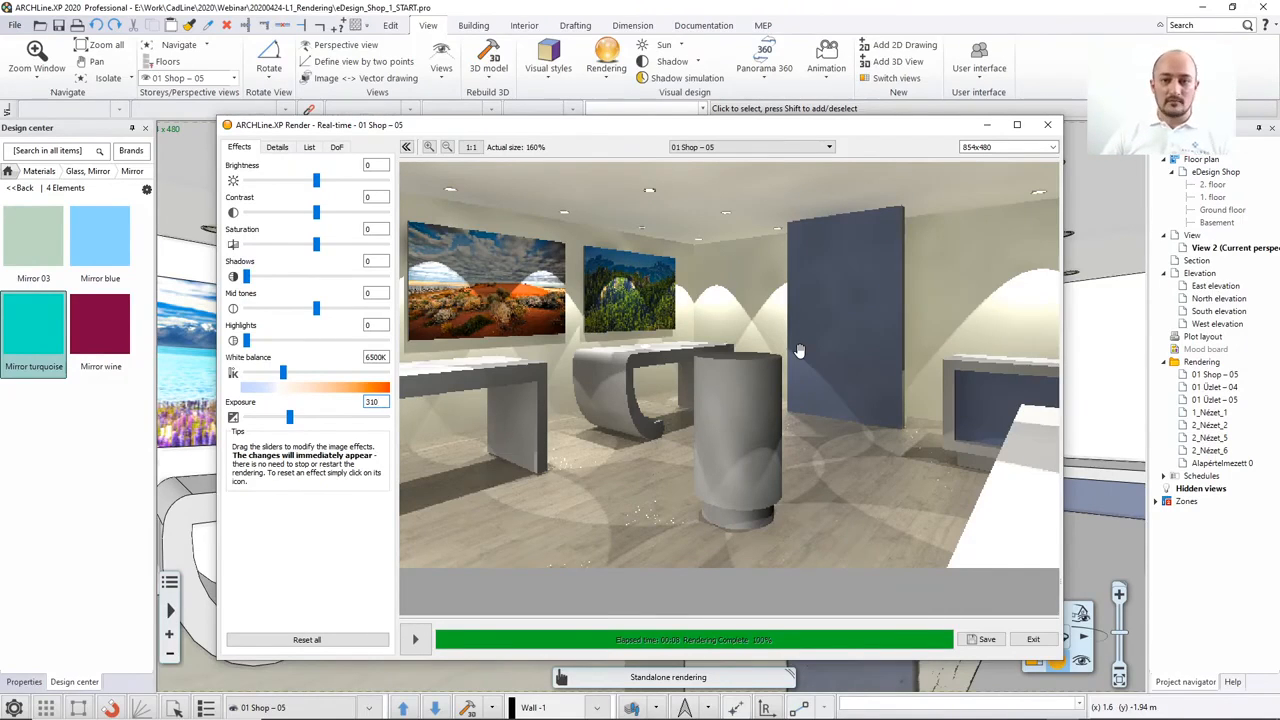
click(1047, 124)
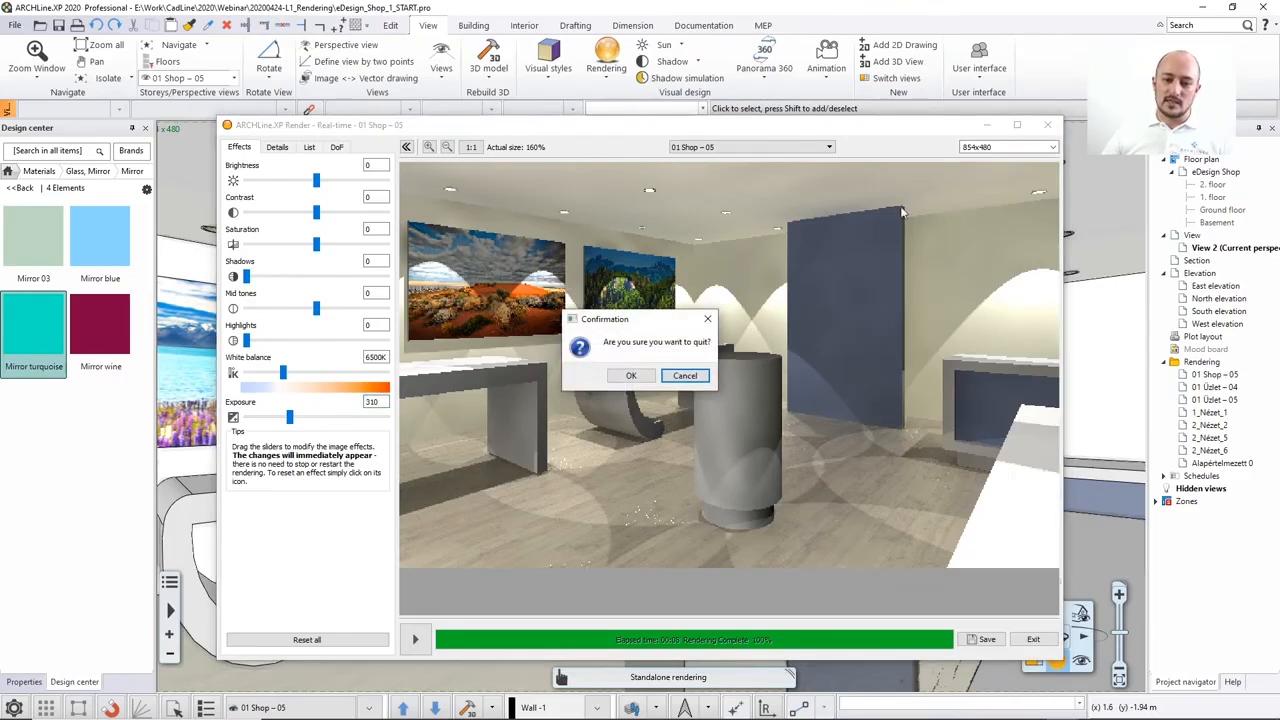
click(631, 376)
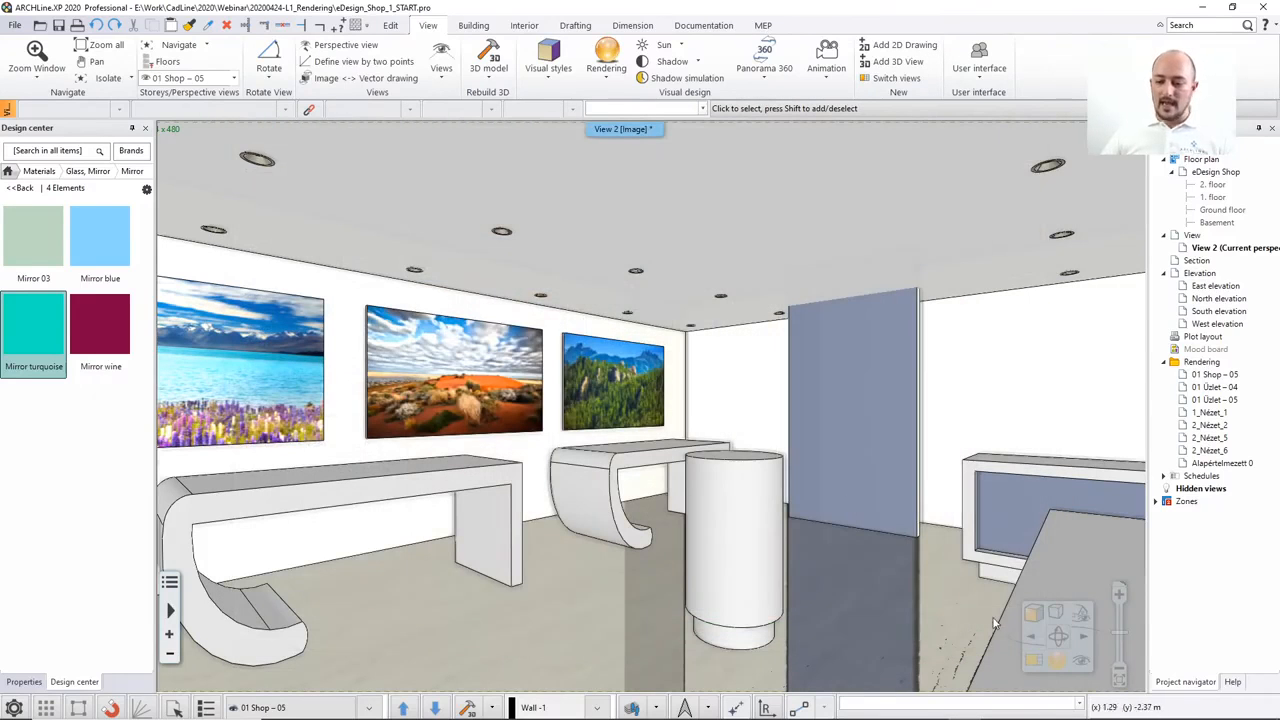
click(1055, 664)
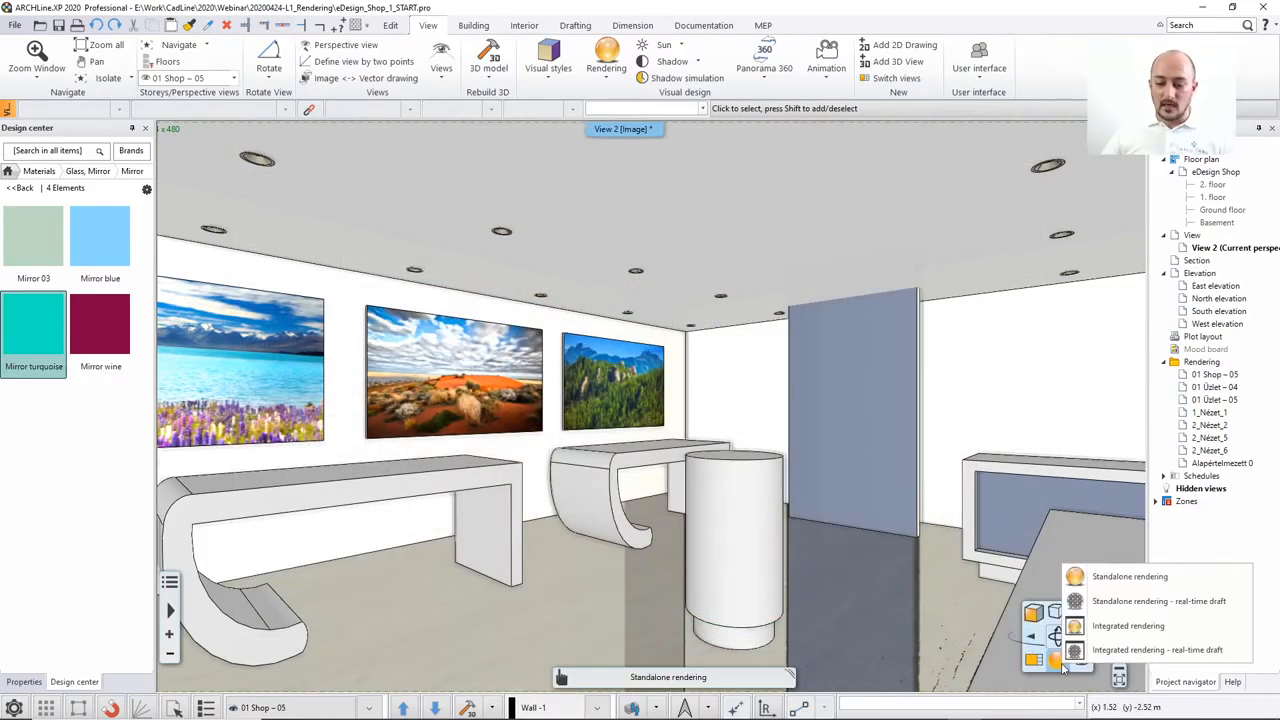
click(1097, 604)
click(571, 525)
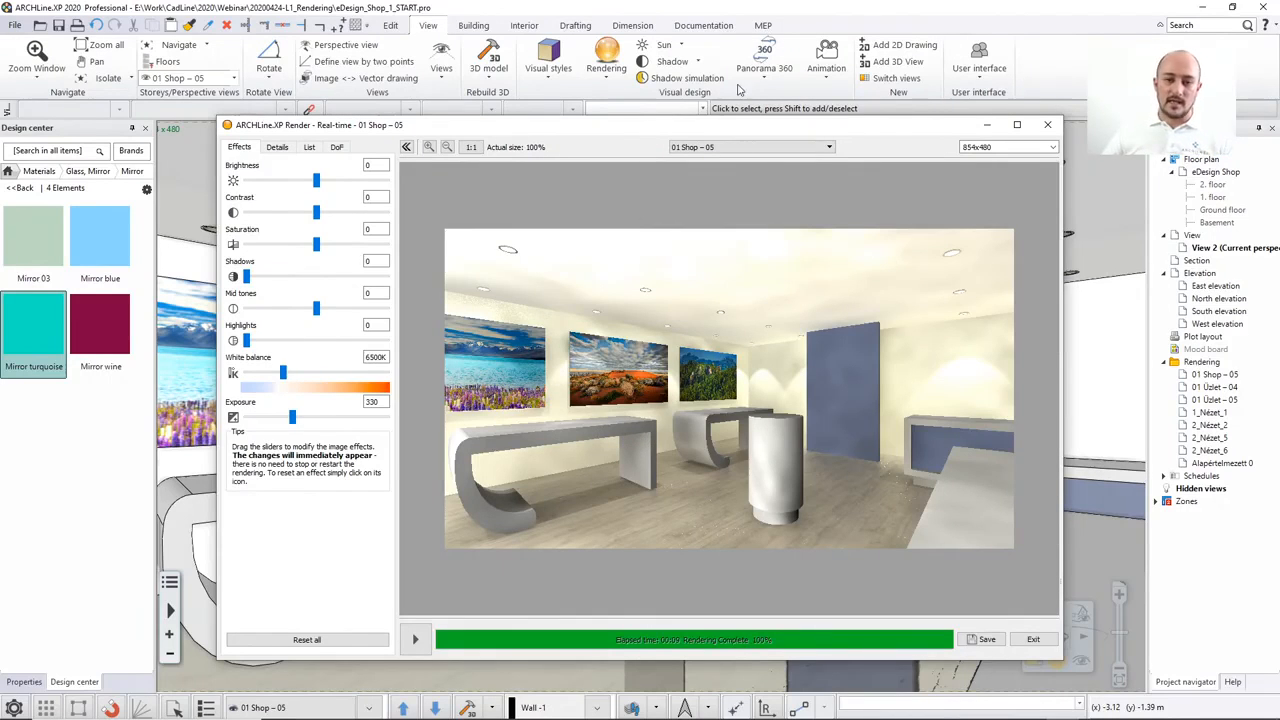
Return to the 3D view and open the Render styles catalog in the Design center.
click(734, 6)
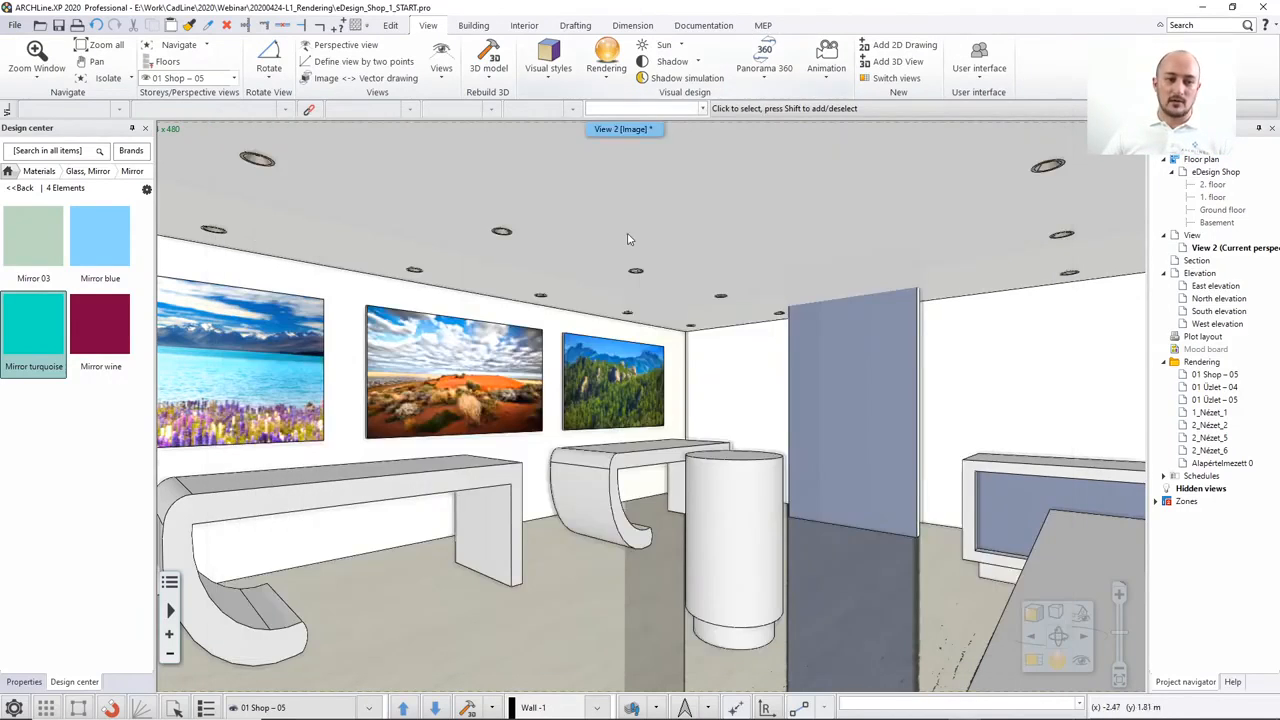
click(20, 188)
click(8, 172)
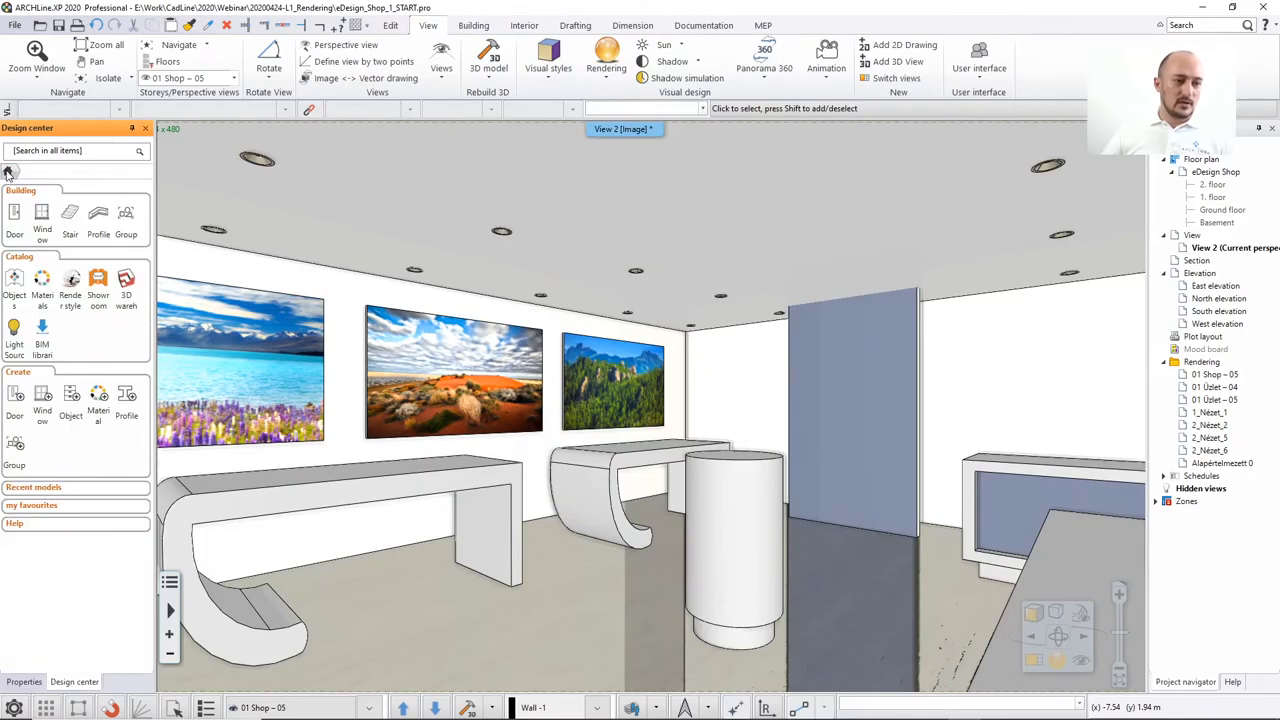
click(70, 286)
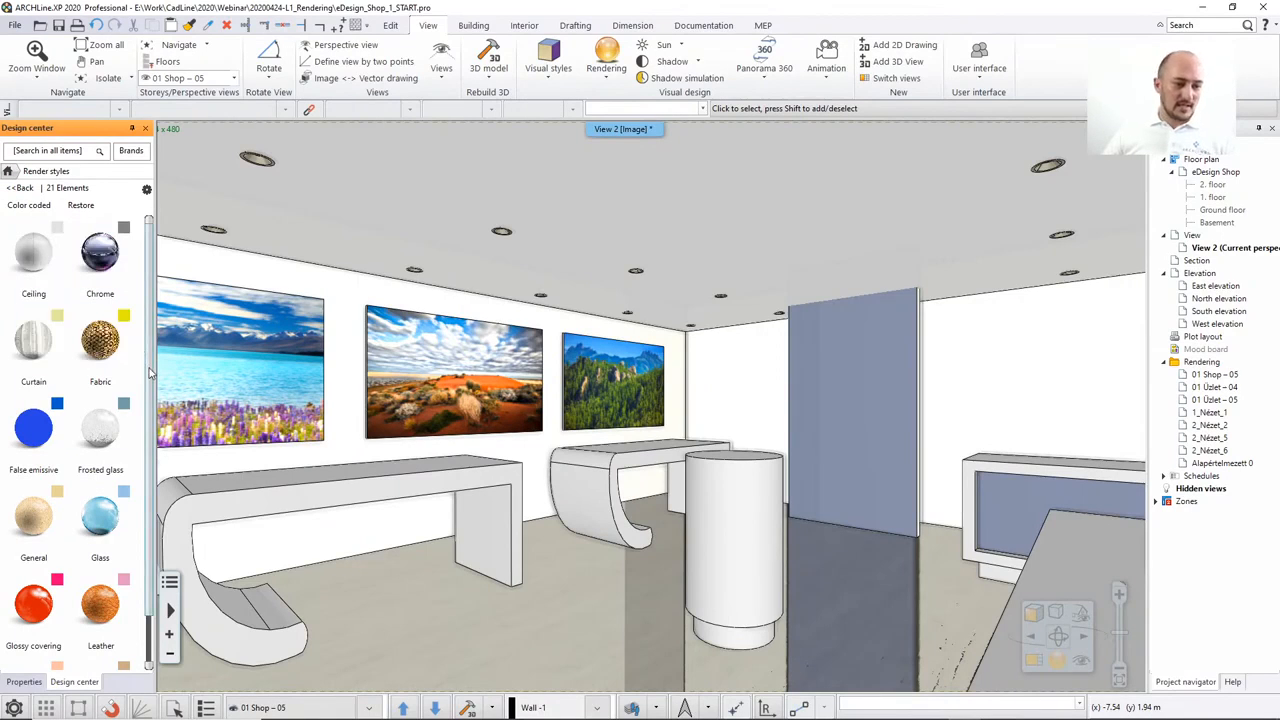
scroll(150, 380, down, 2)
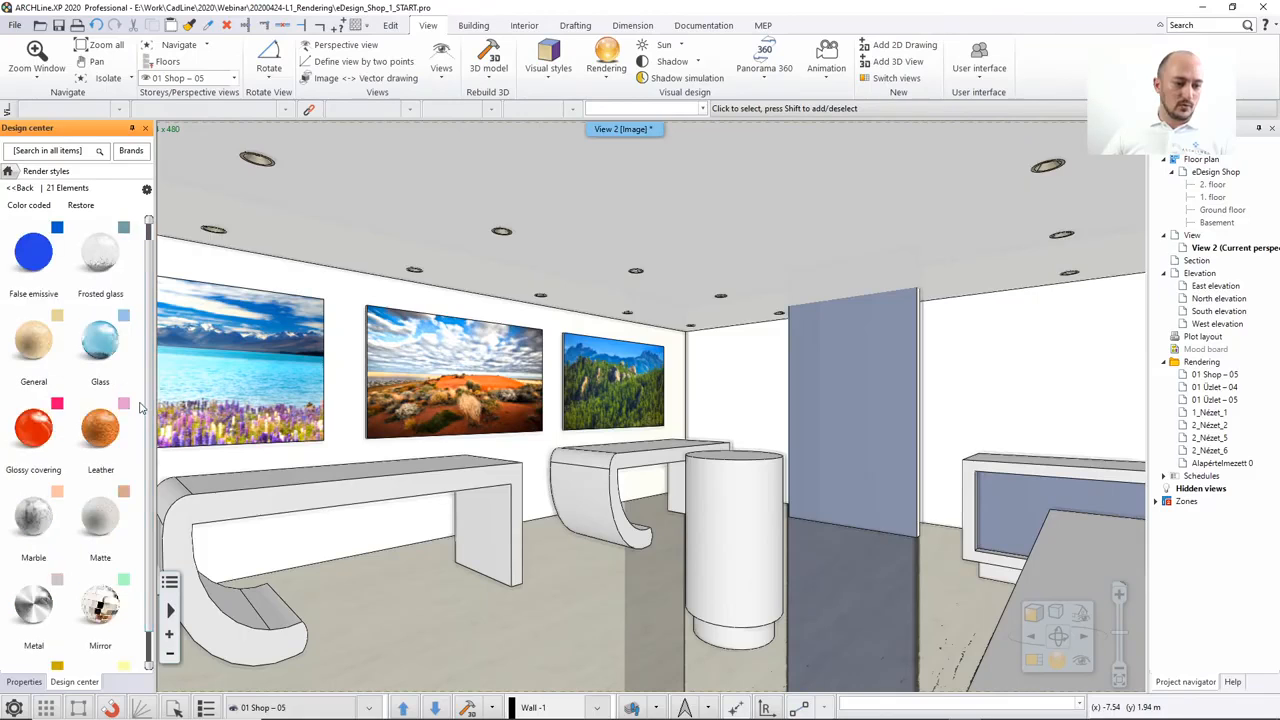
Apply the Metal render style to the white display furniture and check it in the real-time render.
click(33, 605)
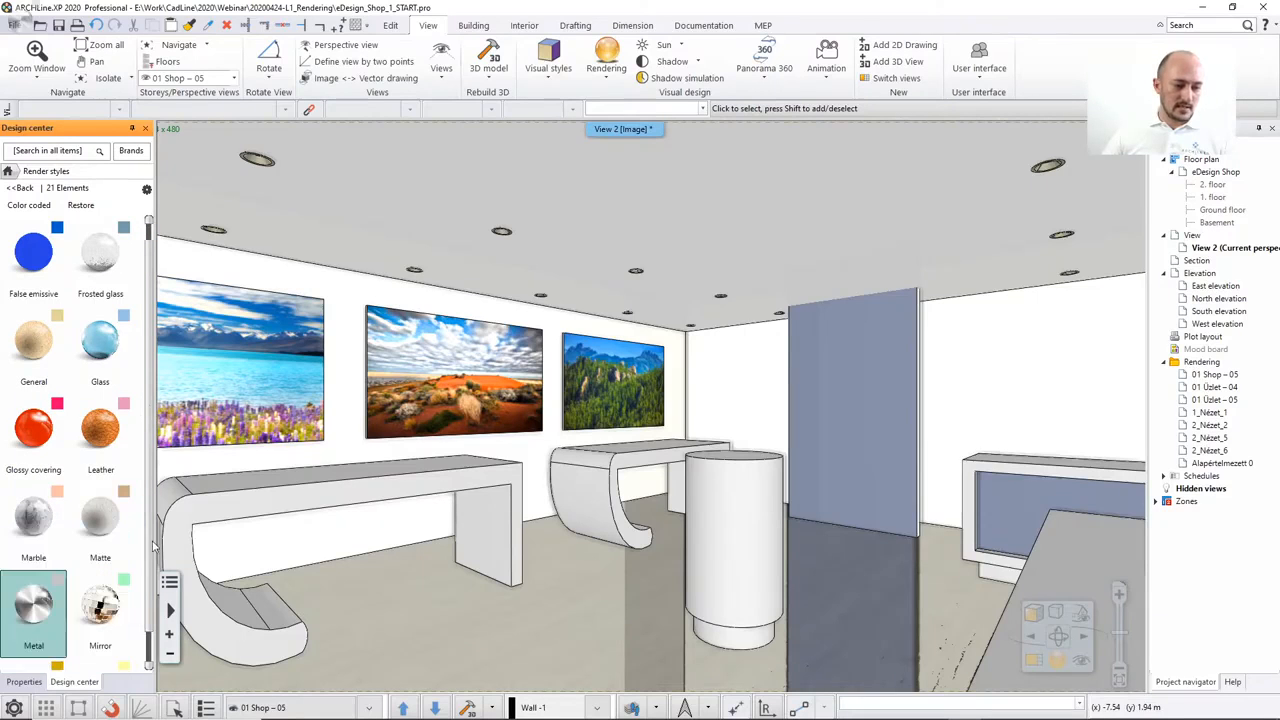
click(491, 528)
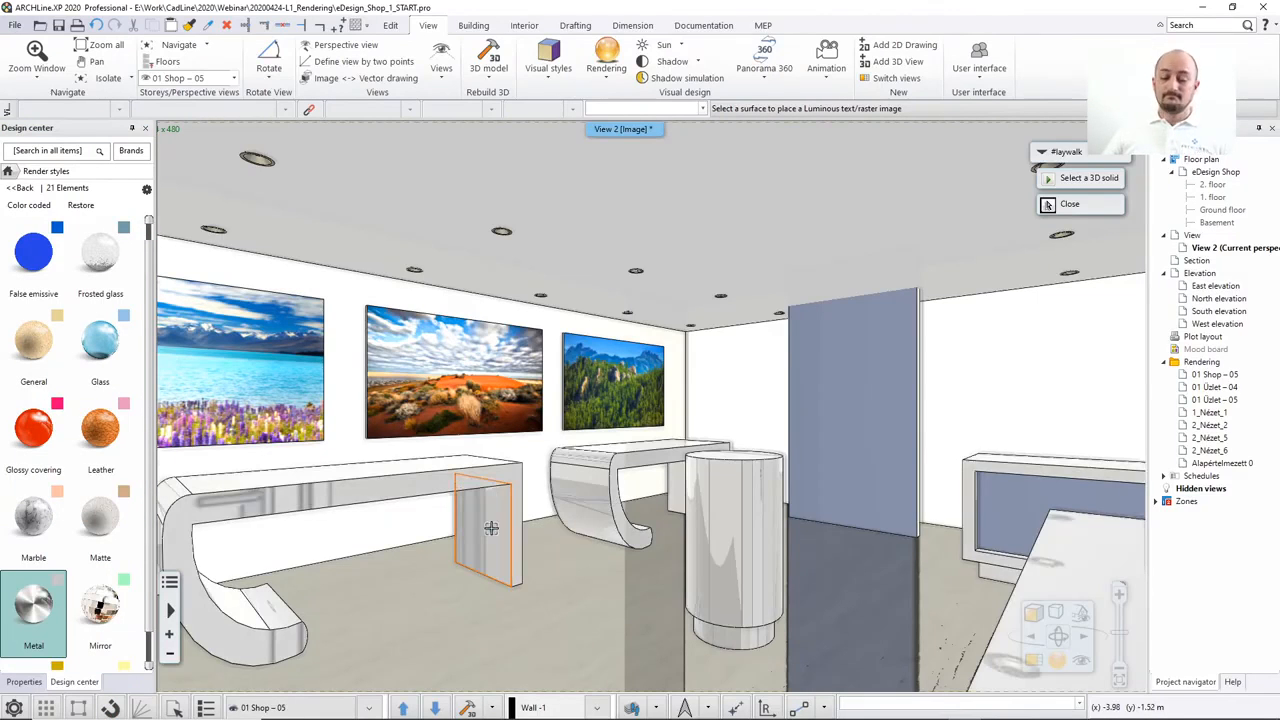
click(491, 528)
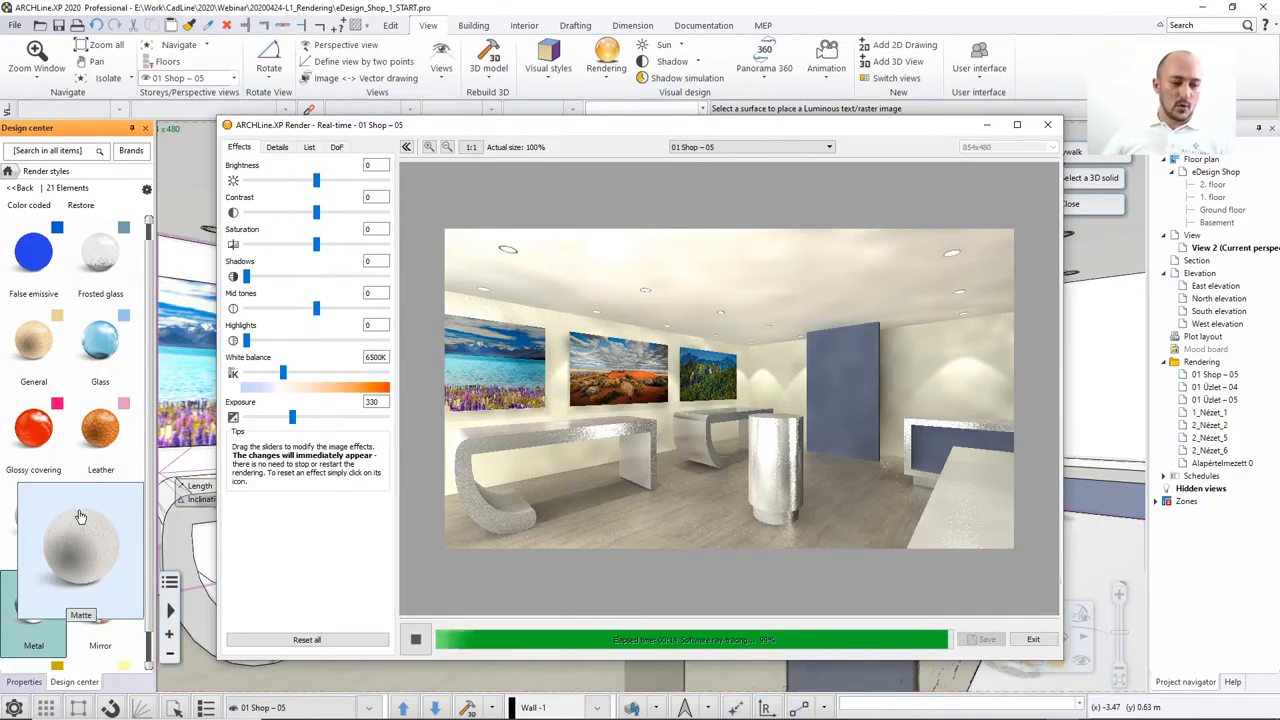
Apply the Marble render style to the white display furniture.
click(48, 538)
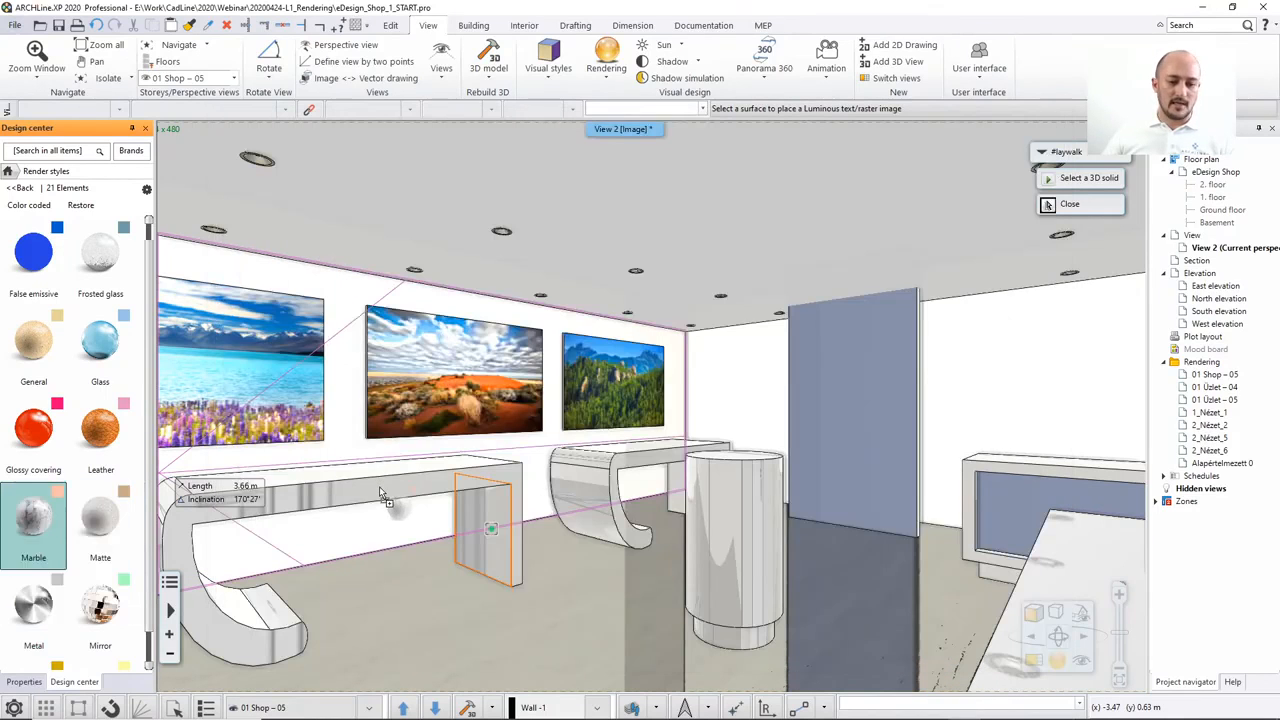
click(430, 484)
key(Escape)
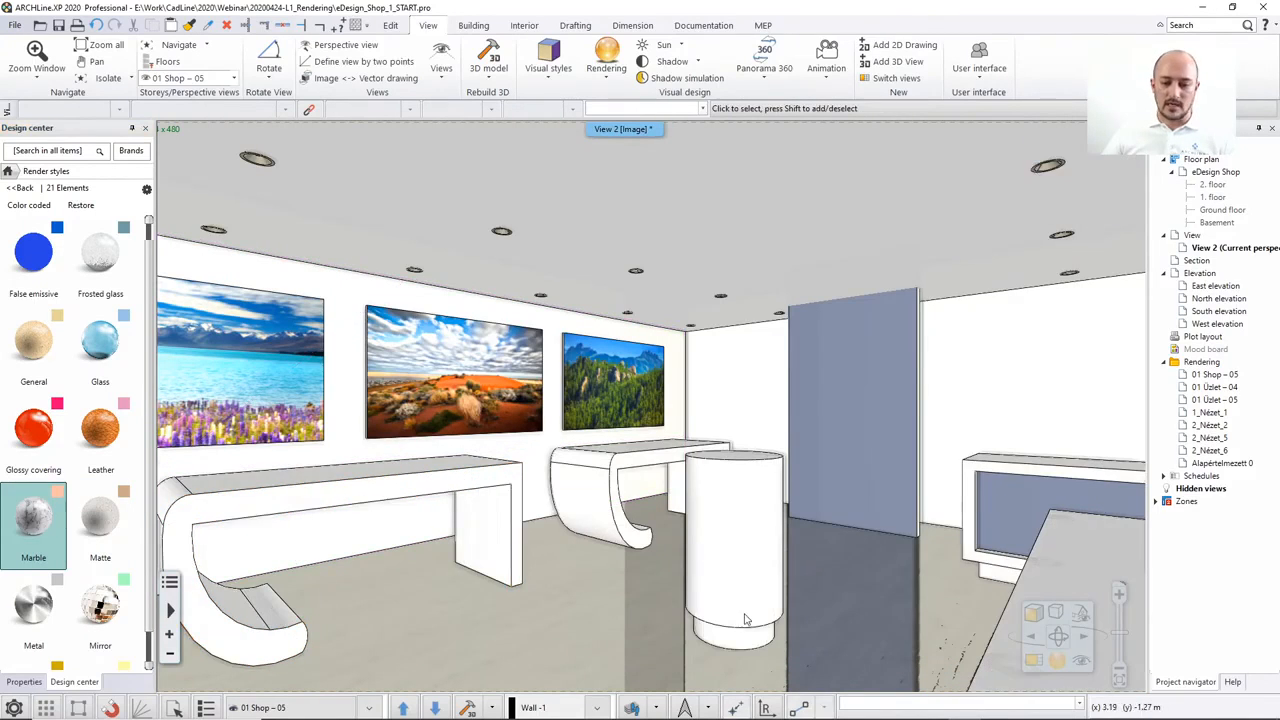
Check the furniture in the render window with an exposure of 316, then return to the 3D view.
click(1063, 710)
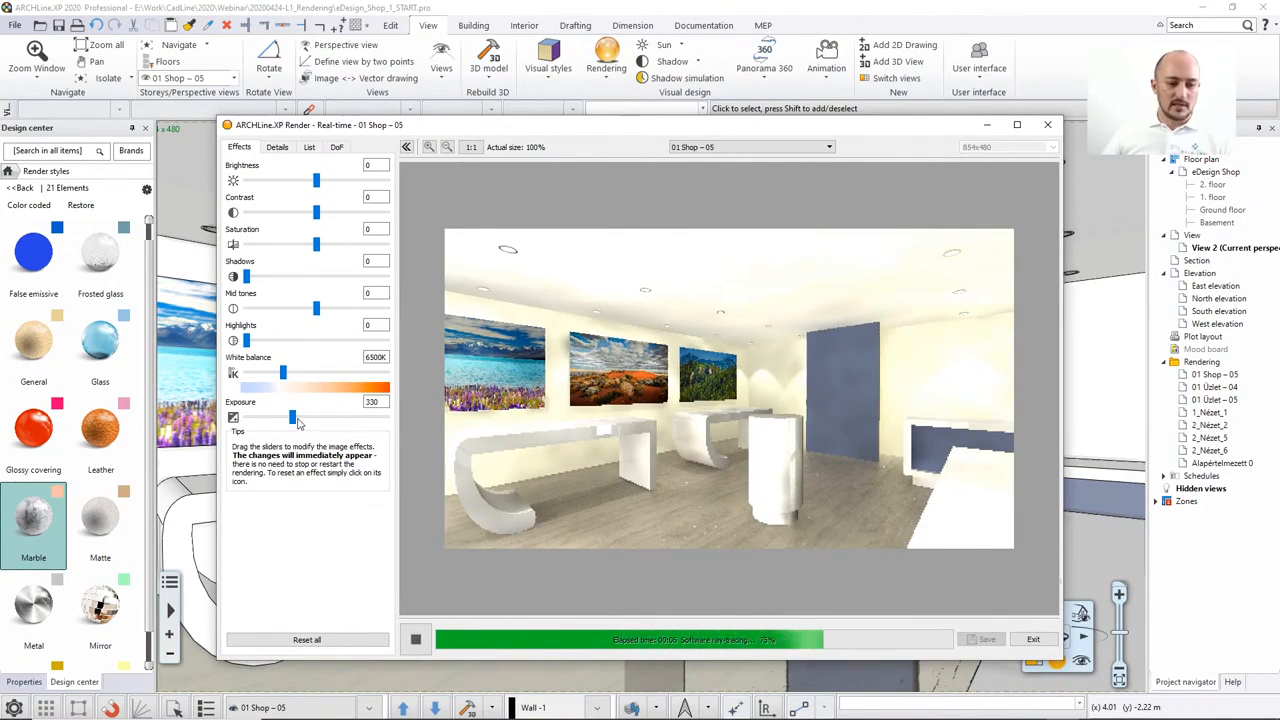
drag(295, 422, 293, 423)
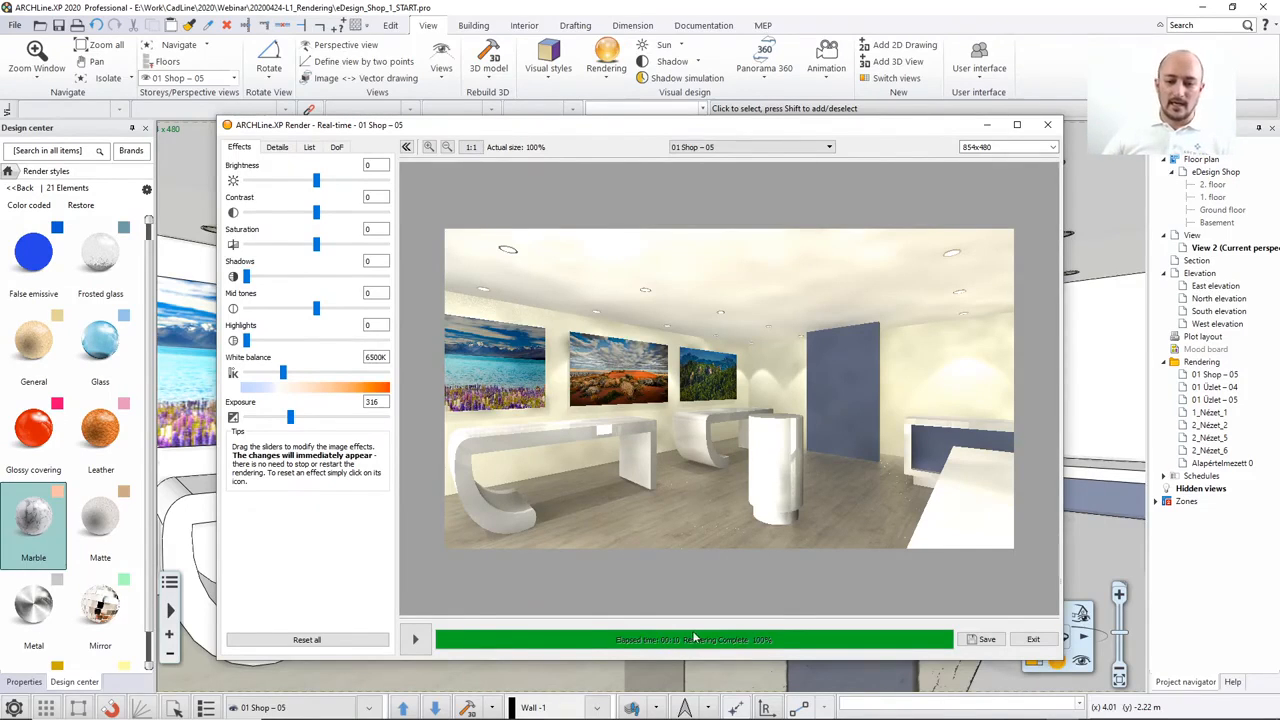
click(1033, 639)
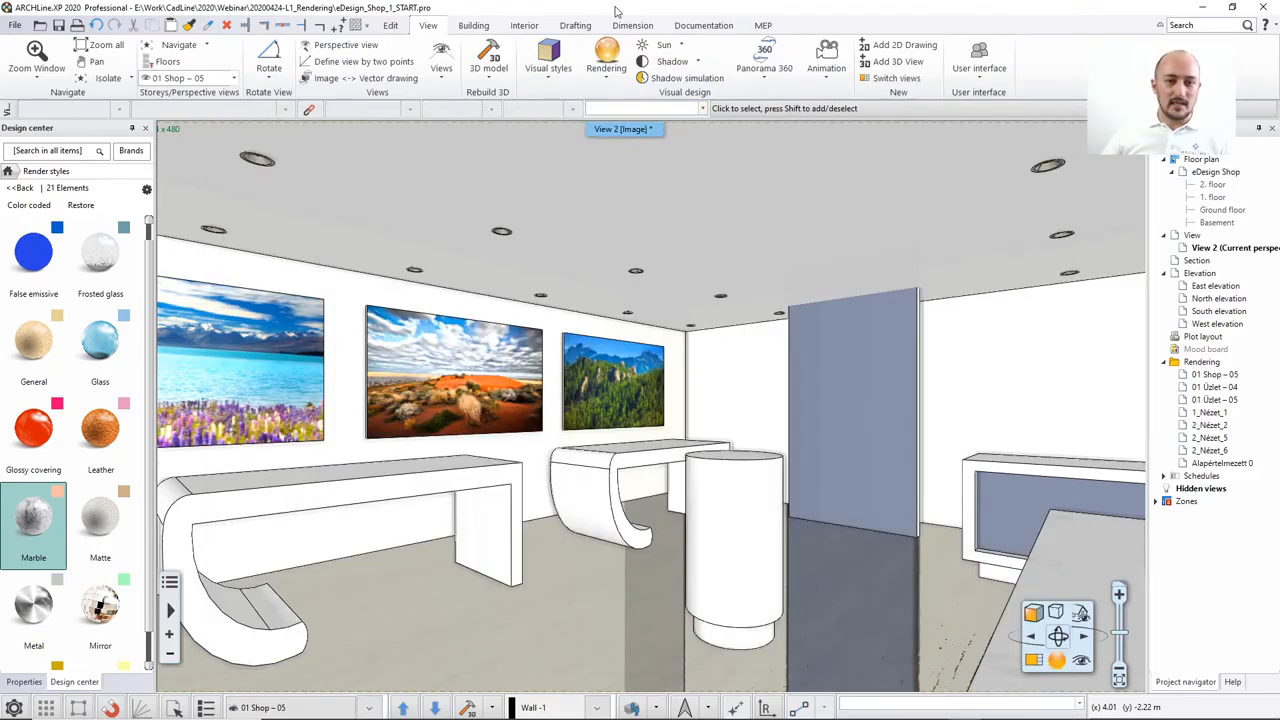
Show the ground floor plan beside the 3D view and use Layer walk to turn on the Customer area - Decor layer.
click(1030, 616)
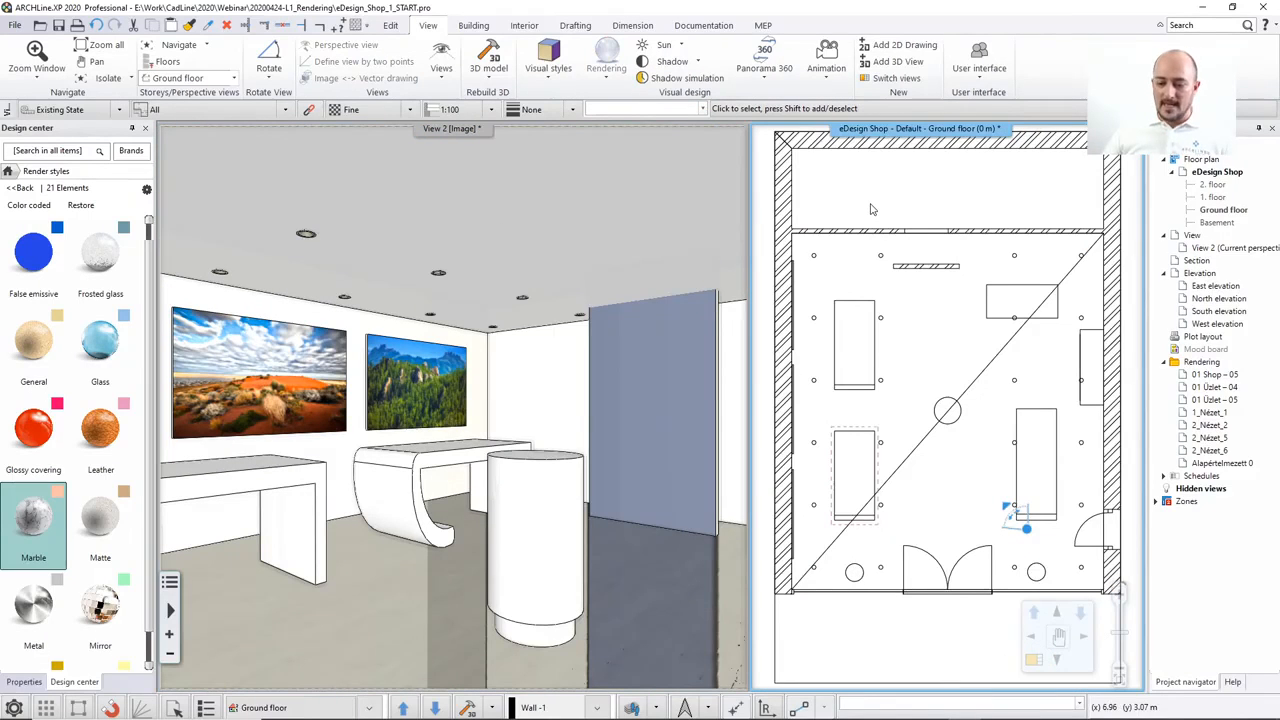
click(634, 707)
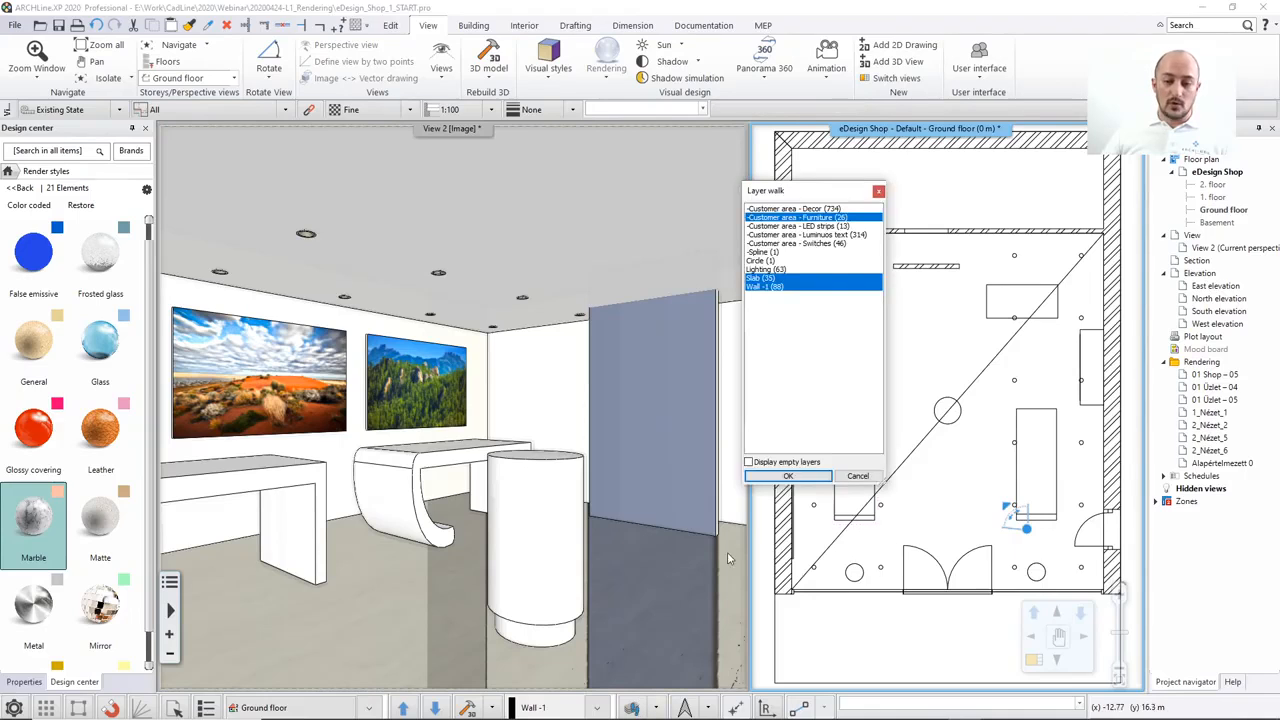
ctrl+click(813, 209)
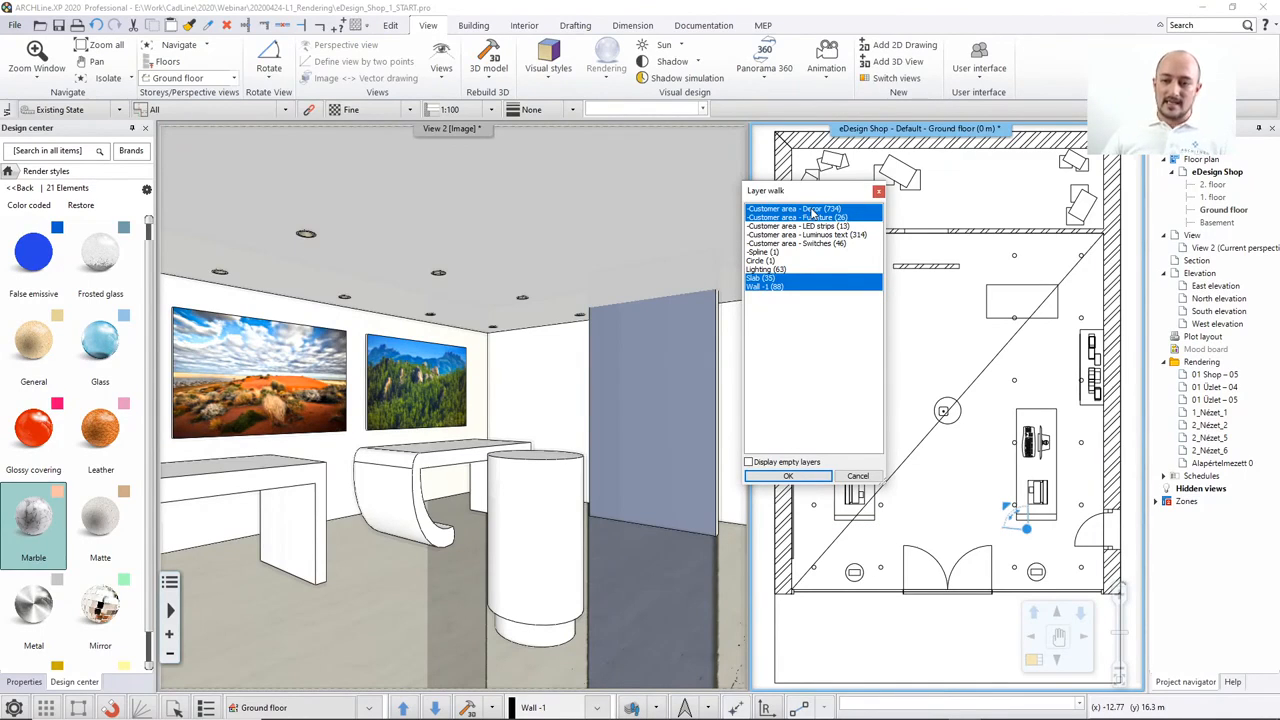
click(788, 476)
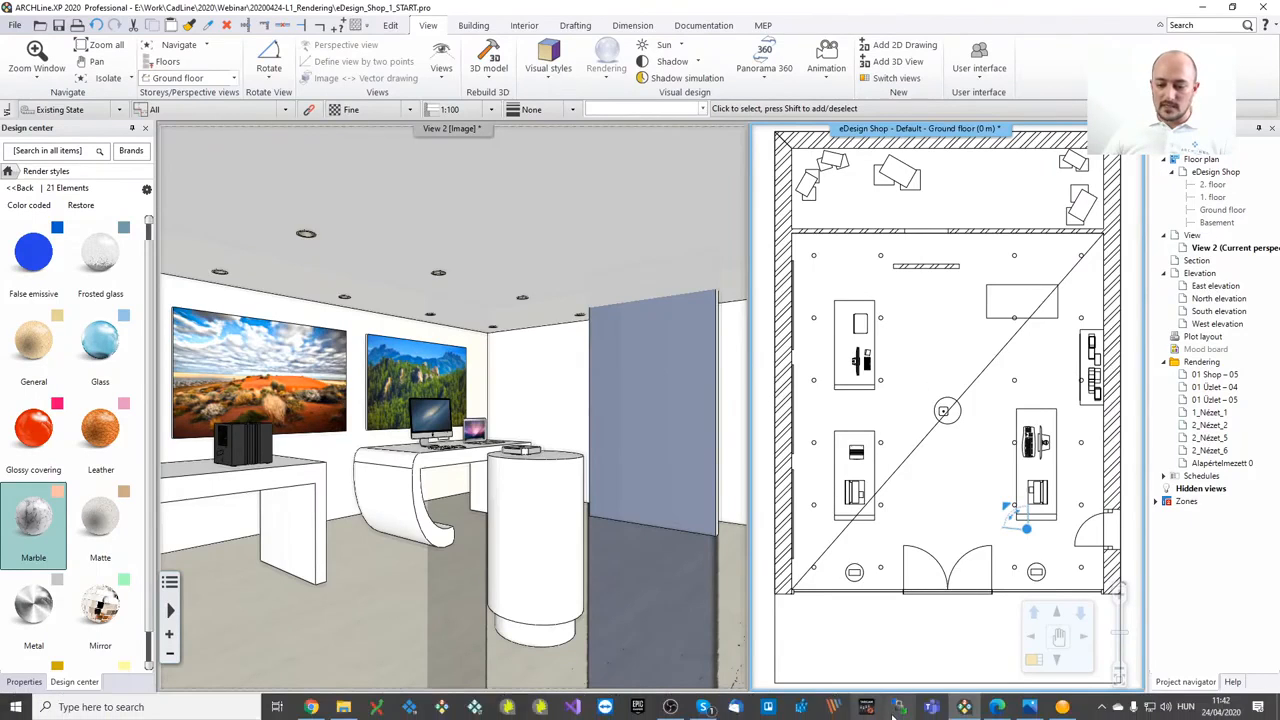
Quit the render window showing only the city background and start a standalone real-time draft rendering of View 2 at 854x480.
click(1062, 712)
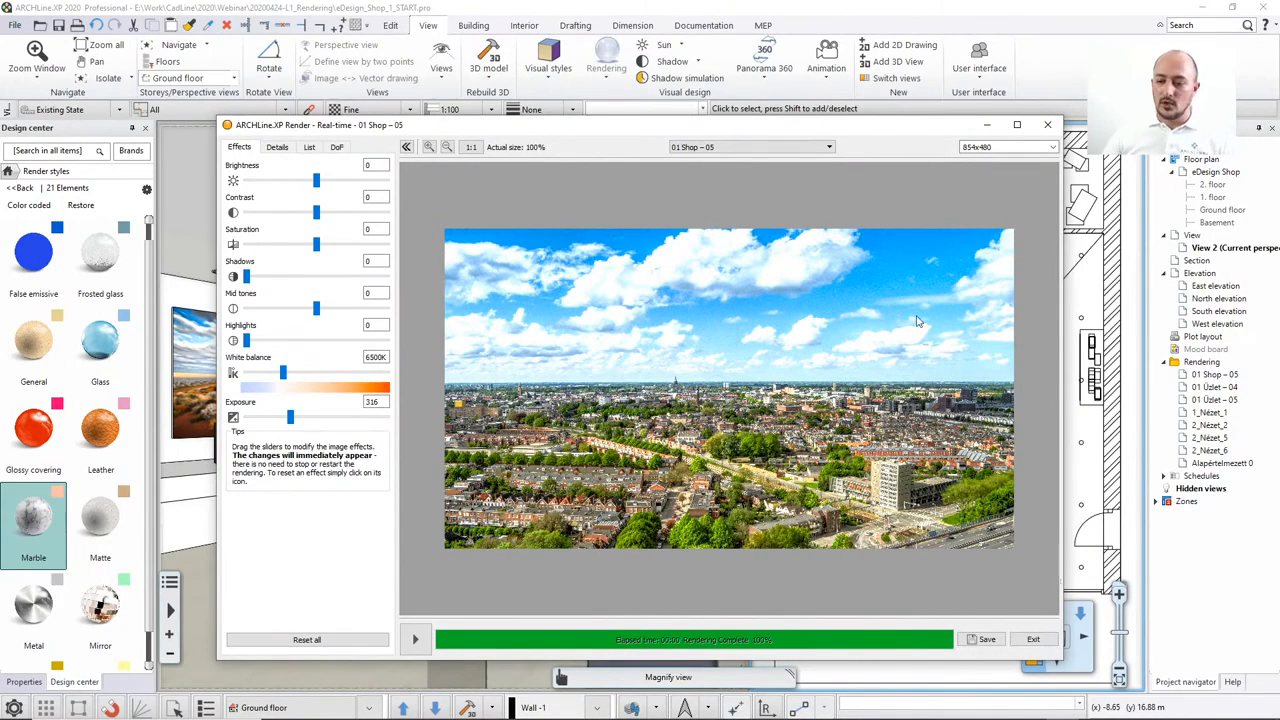
click(418, 643)
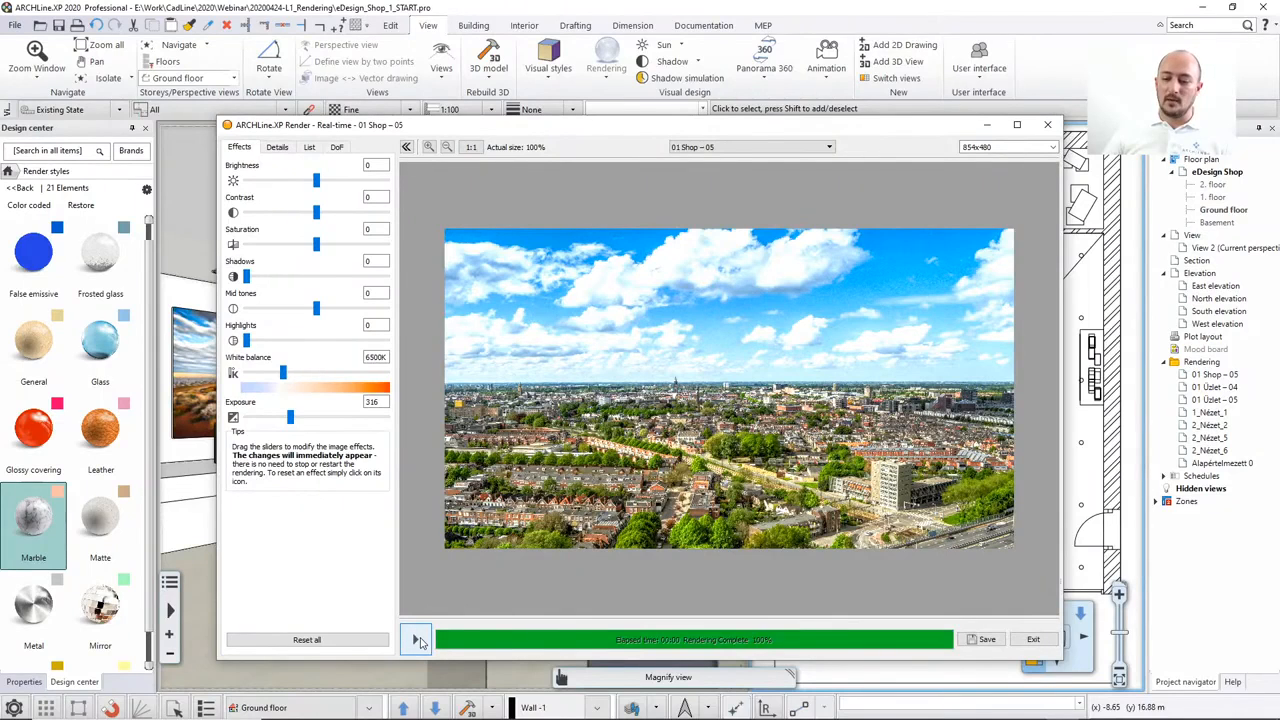
click(1049, 125)
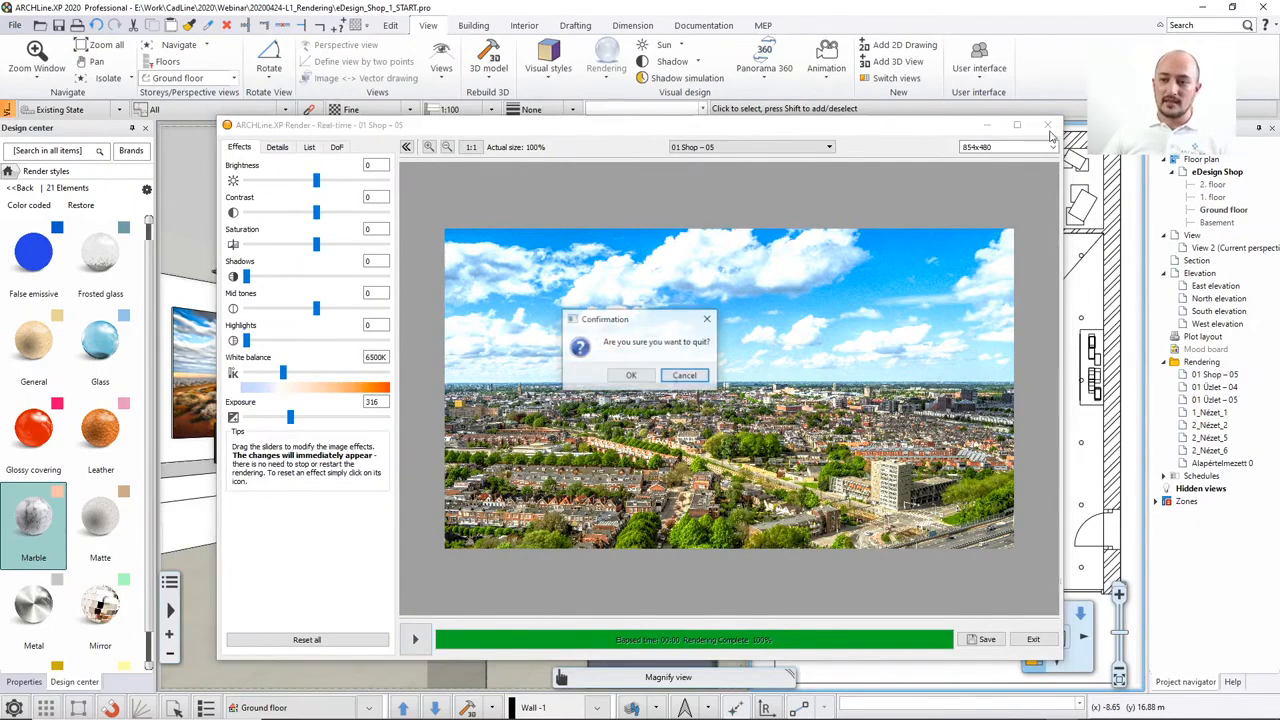
click(632, 374)
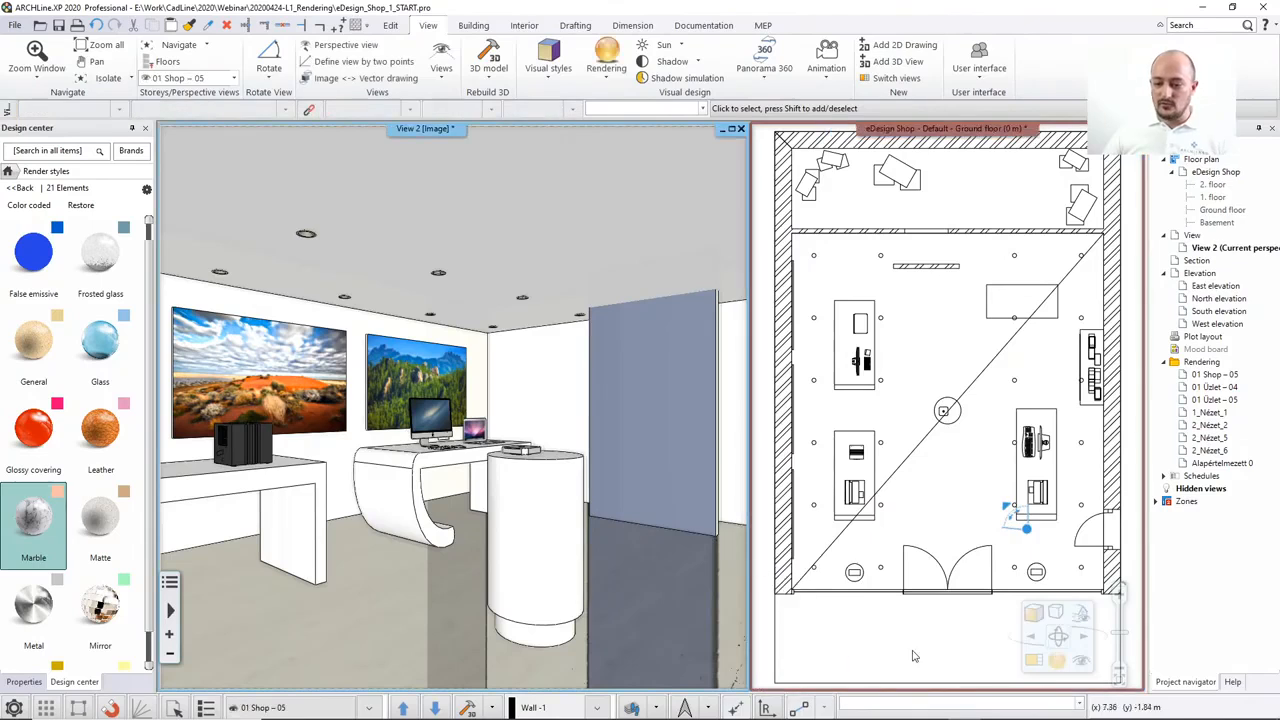
click(1057, 660)
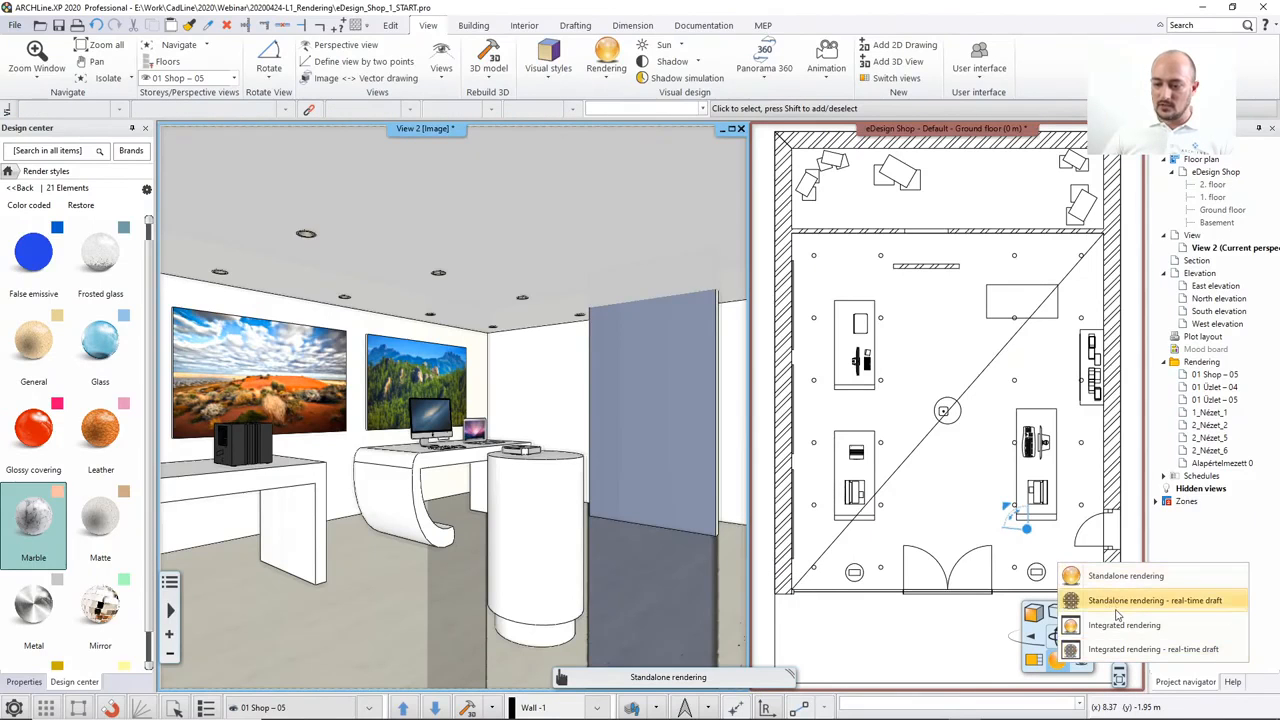
click(1122, 600)
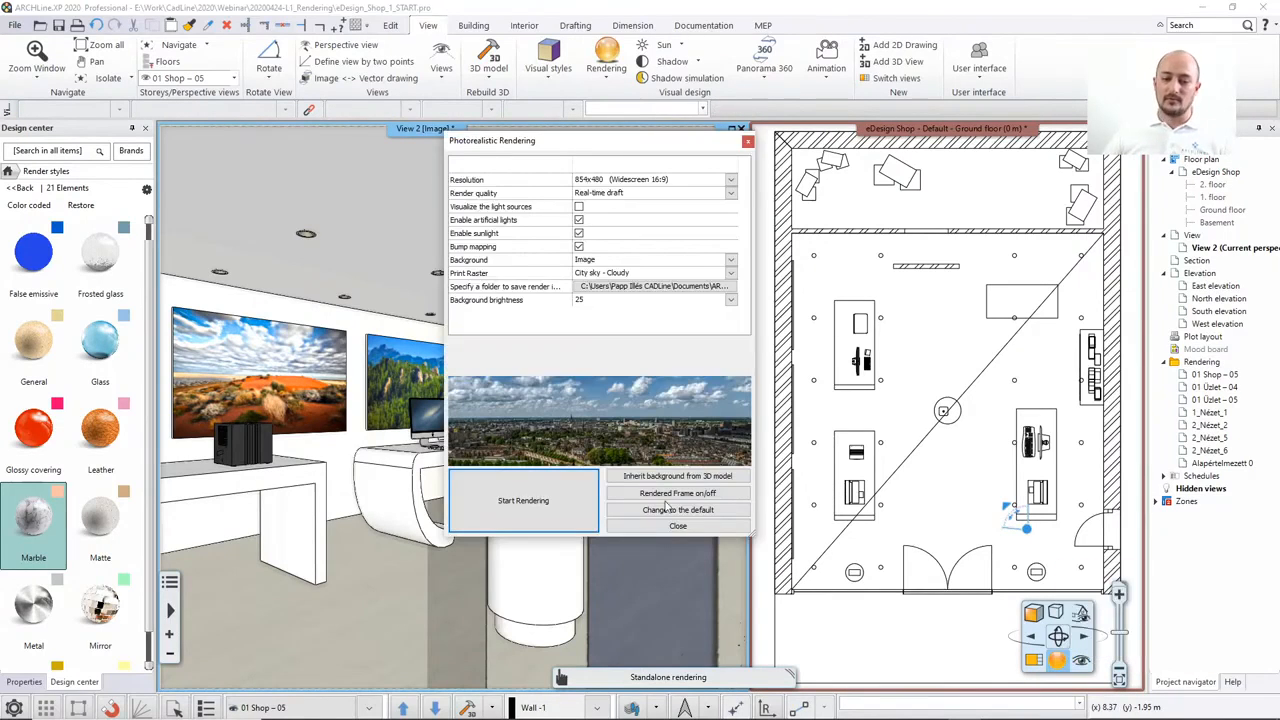
click(524, 492)
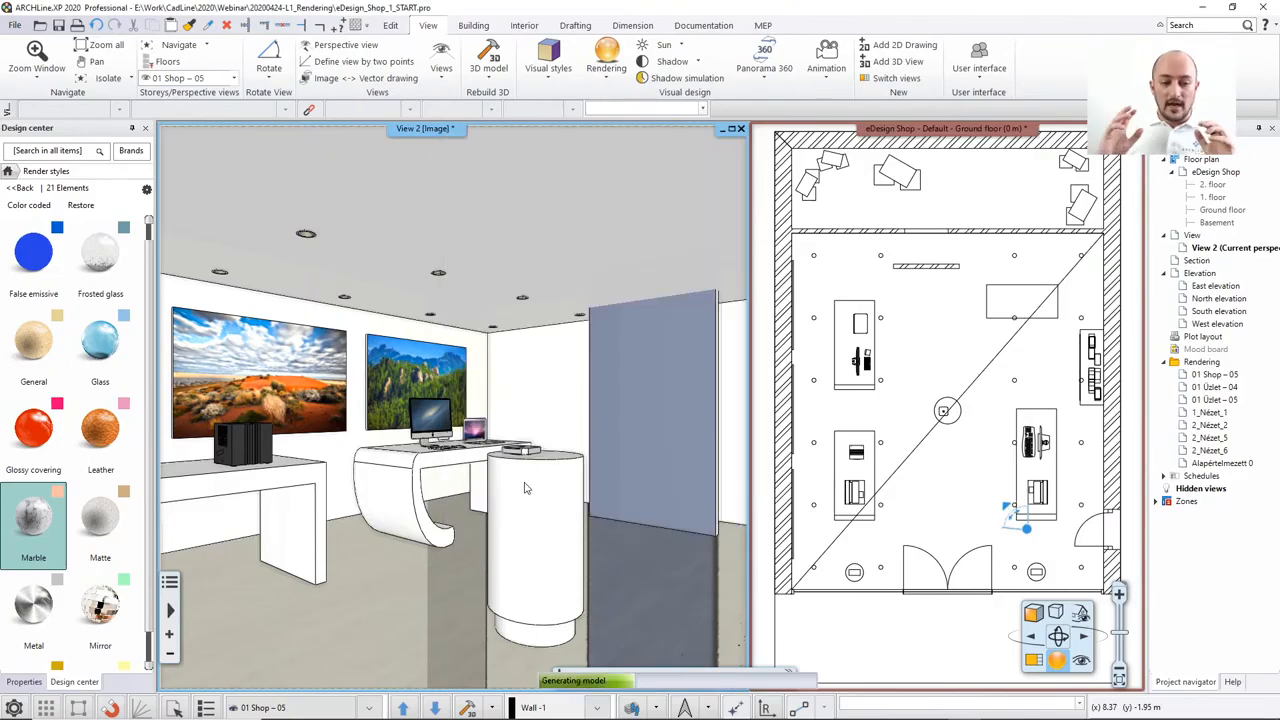
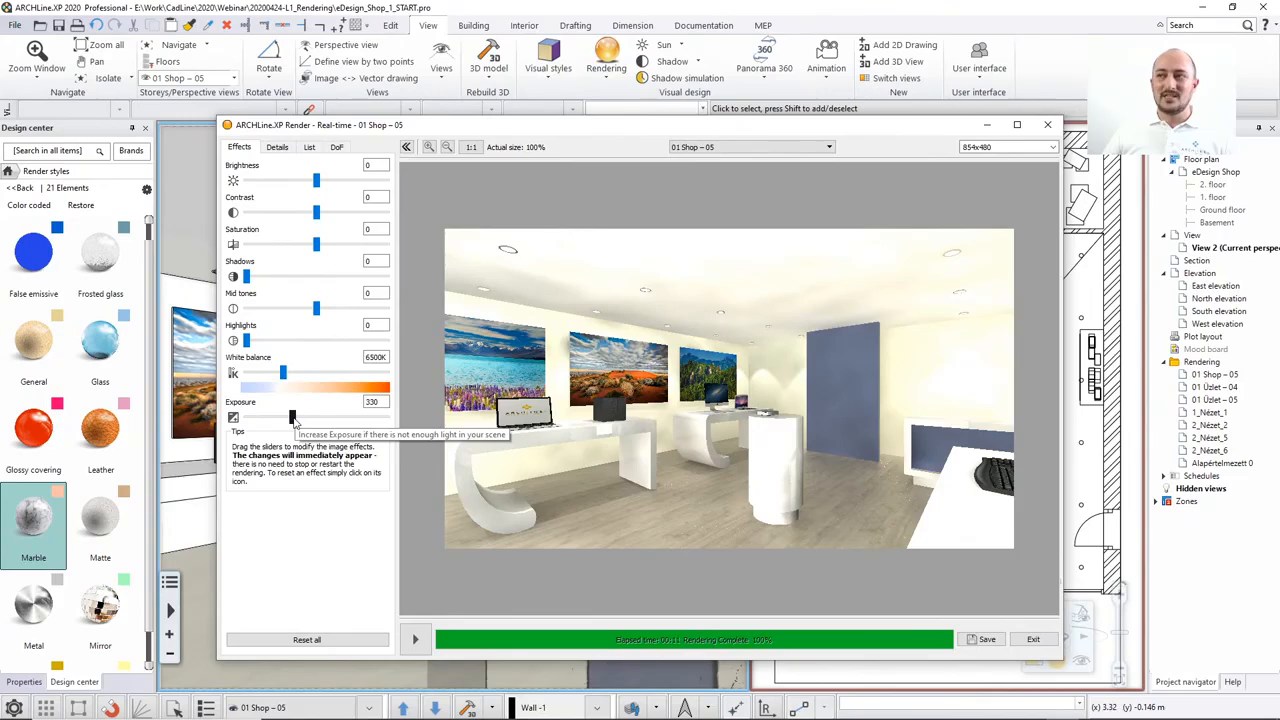
Set the exposure of the rendered image to 292.
drag(293, 420, 291, 422)
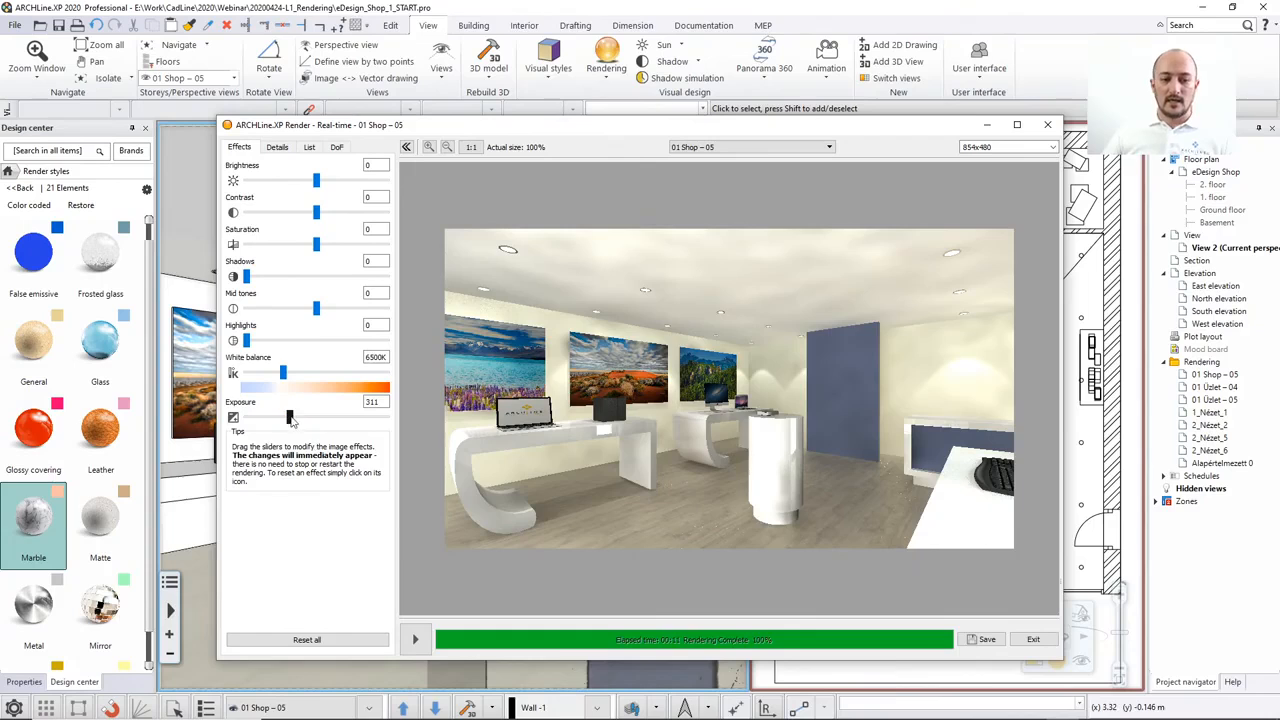
drag(290, 420, 288, 421)
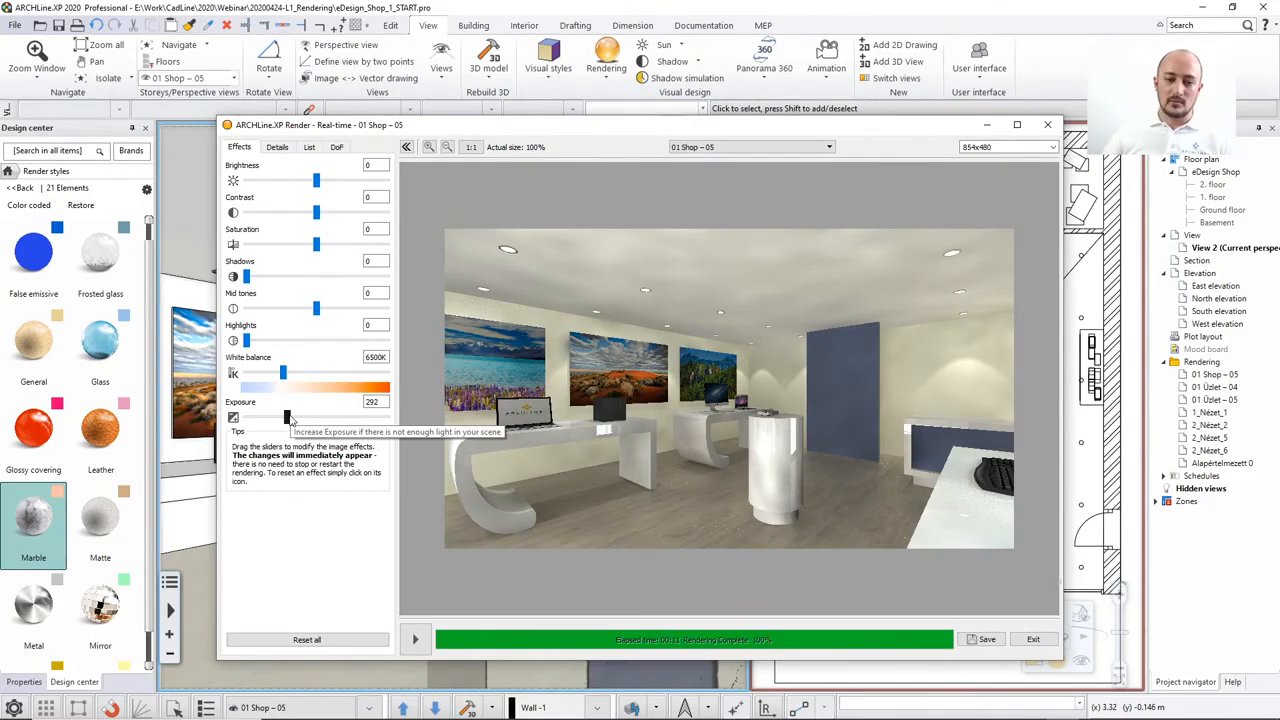
drag(290, 417, 289, 417)
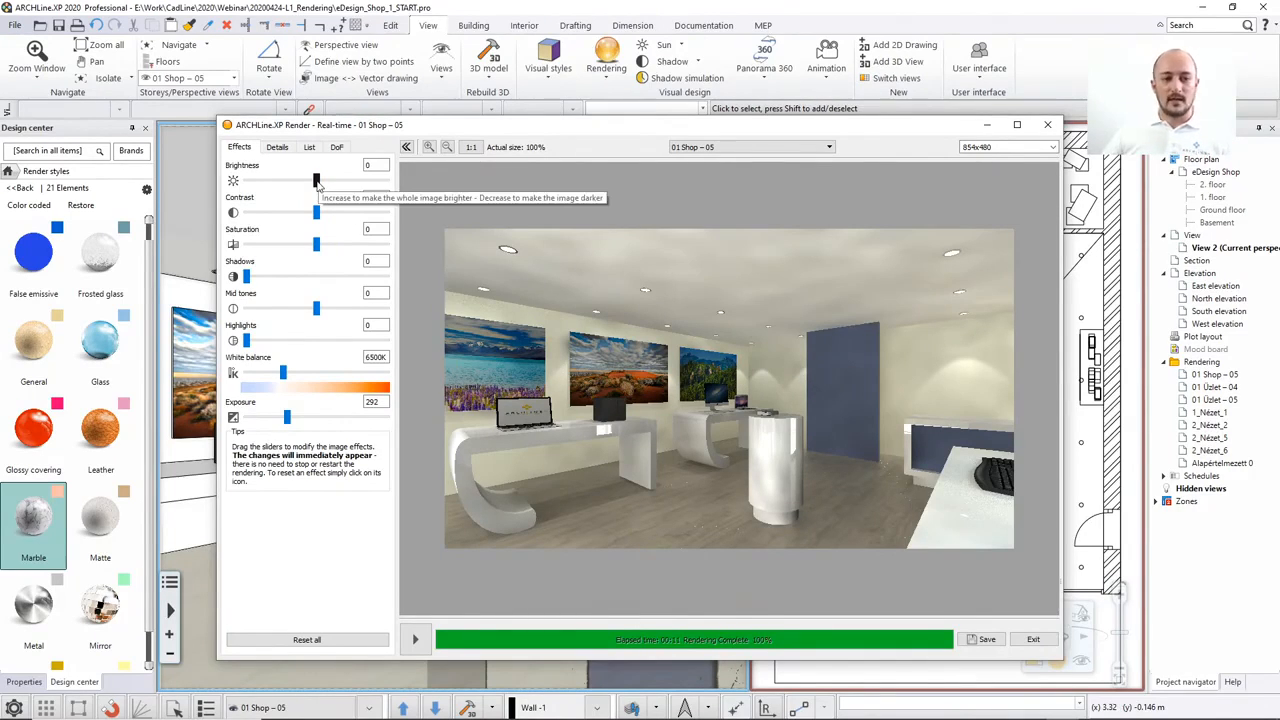
Set the rendered image's brightness to 13 and contrast to 16.
drag(317, 186, 322, 183)
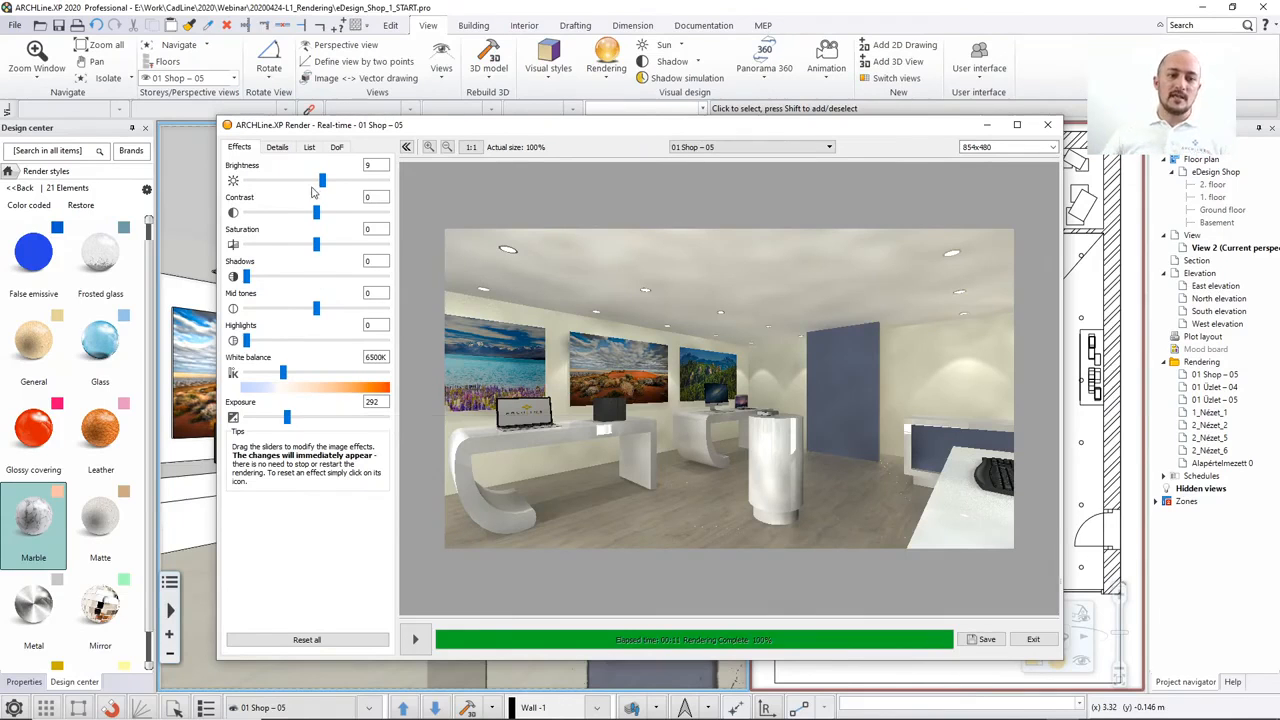
drag(322, 181, 345, 182)
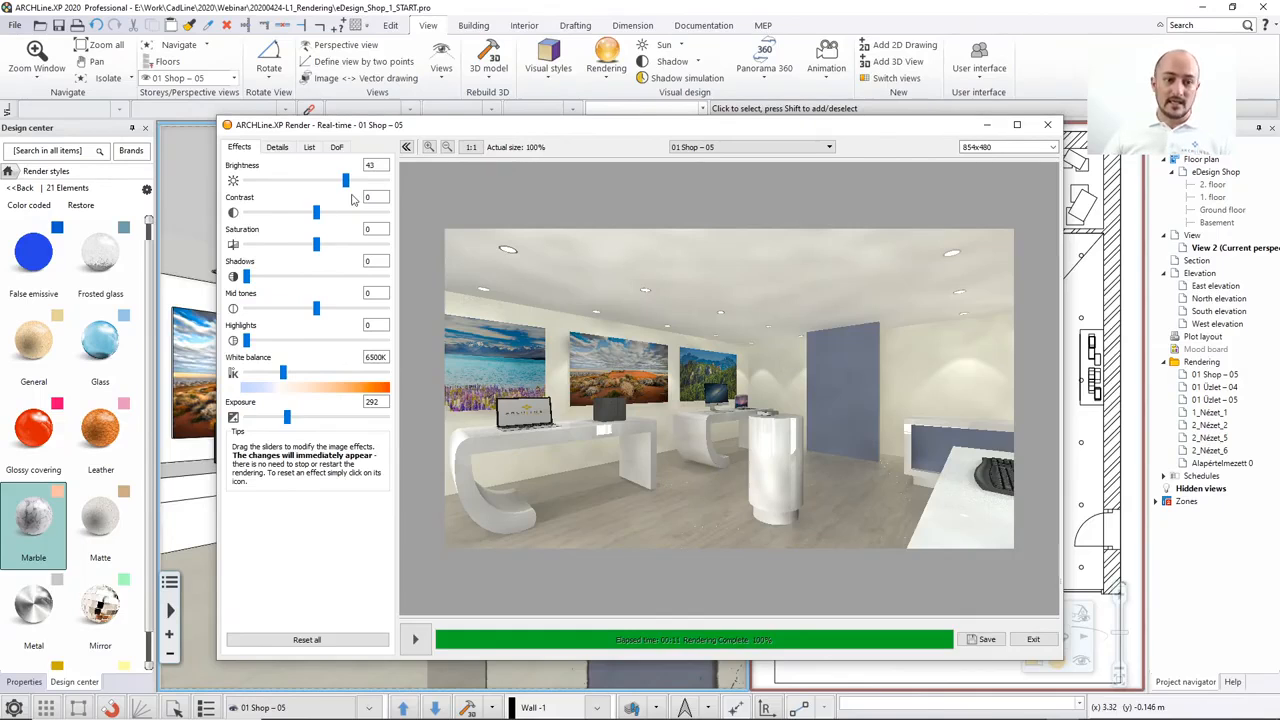
drag(345, 182, 328, 218)
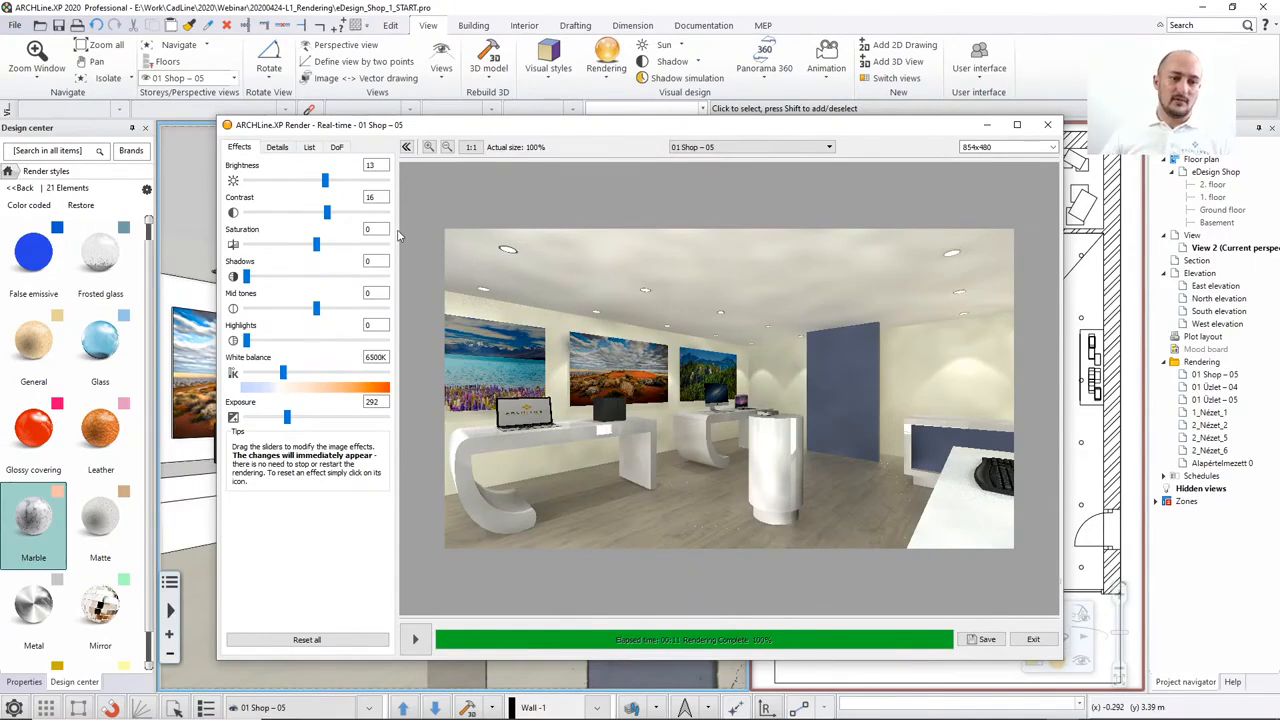
Set the rendered image's contrast to 28 and its saturation to 15.
mouse_move(328, 213)
mouse_down()
mouse_move(379, 219)
mouse_move(338, 219)
mouse_up()
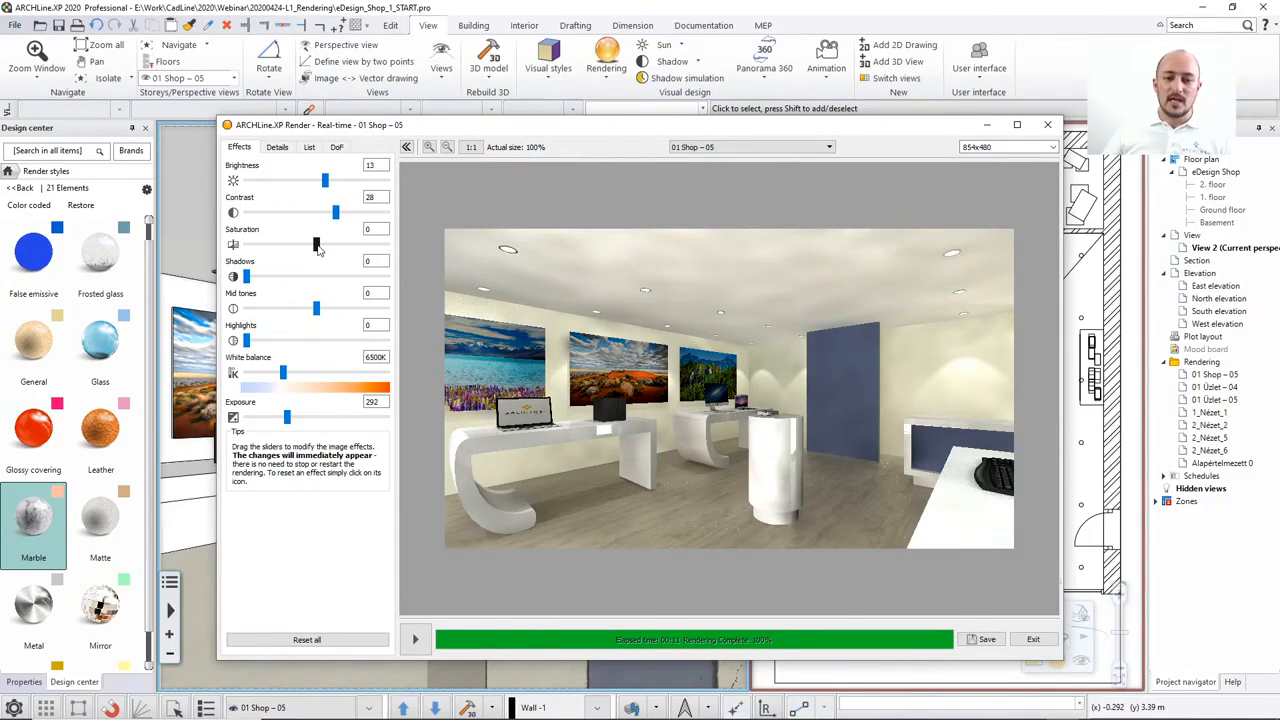
mouse_move(317, 249)
mouse_down()
mouse_move(296, 248)
mouse_move(318, 244)
mouse_up()
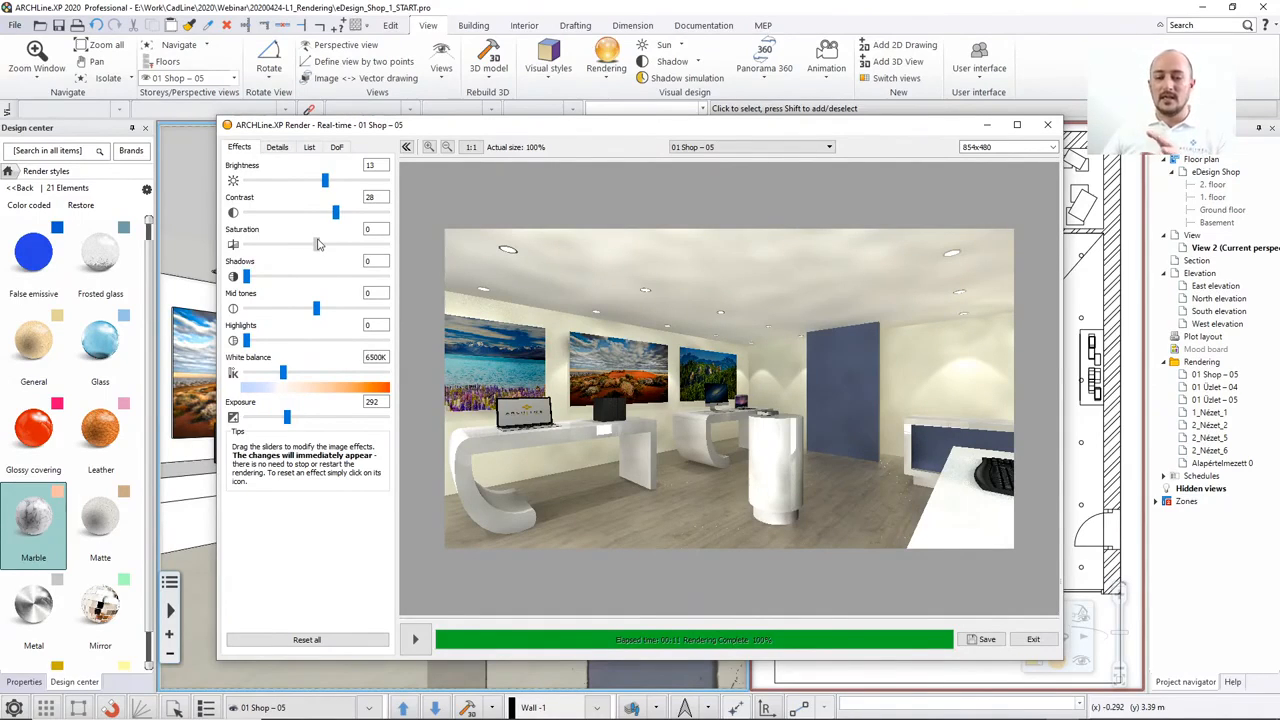
drag(317, 244, 322, 244)
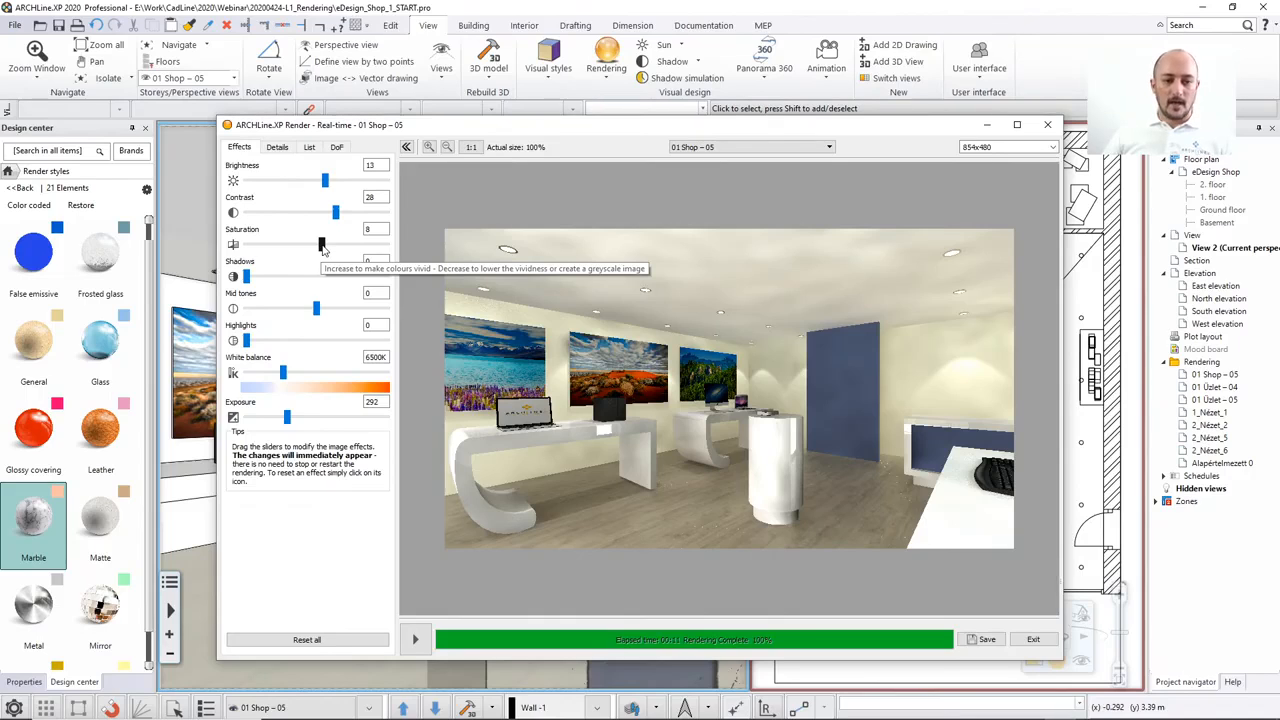
mouse_move(321, 245)
mouse_down()
mouse_move(386, 248)
mouse_move(325, 247)
mouse_up()
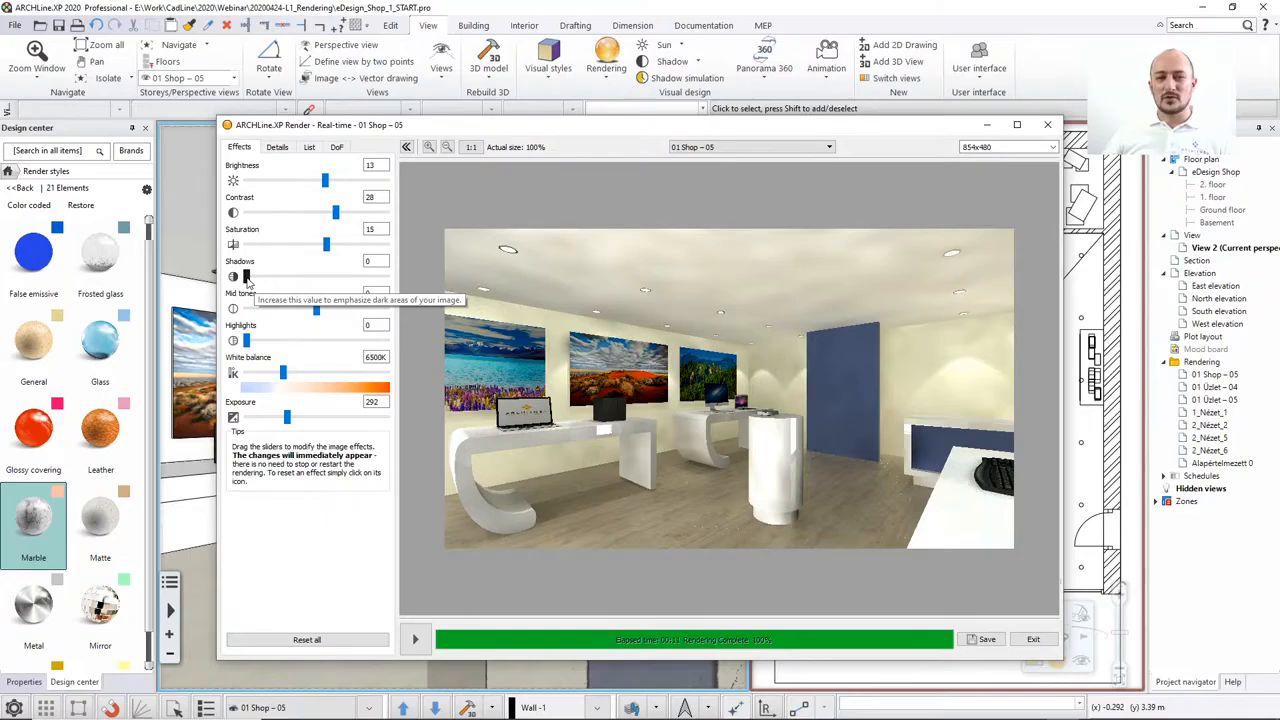
Set the rendered image's shadows to 12 and its highlights to 24.
drag(246, 278, 317, 282)
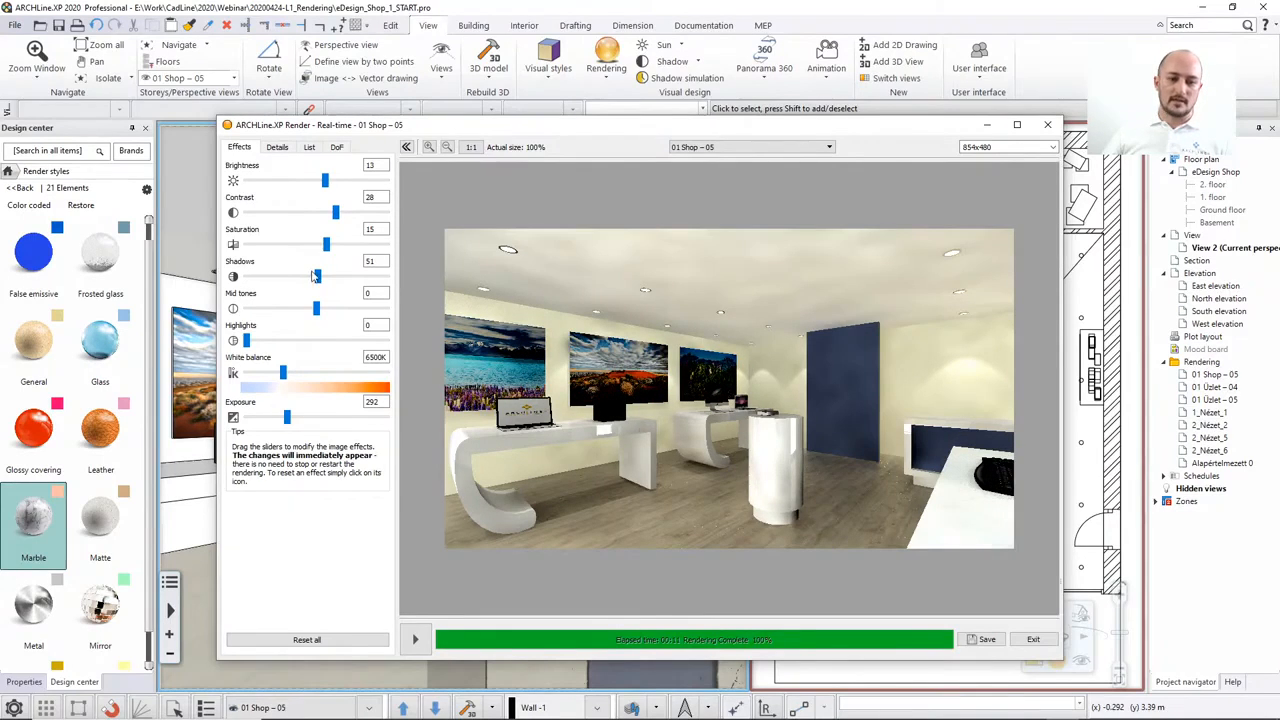
drag(316, 276, 277, 280)
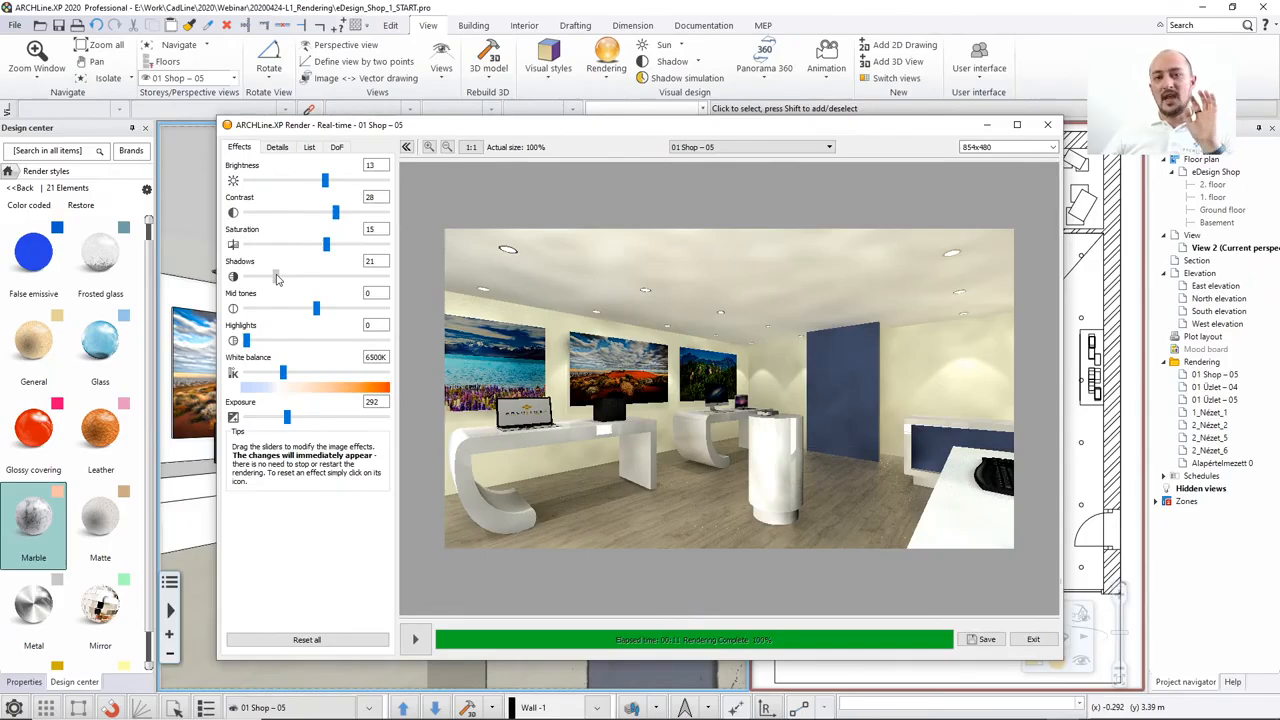
drag(277, 280, 265, 283)
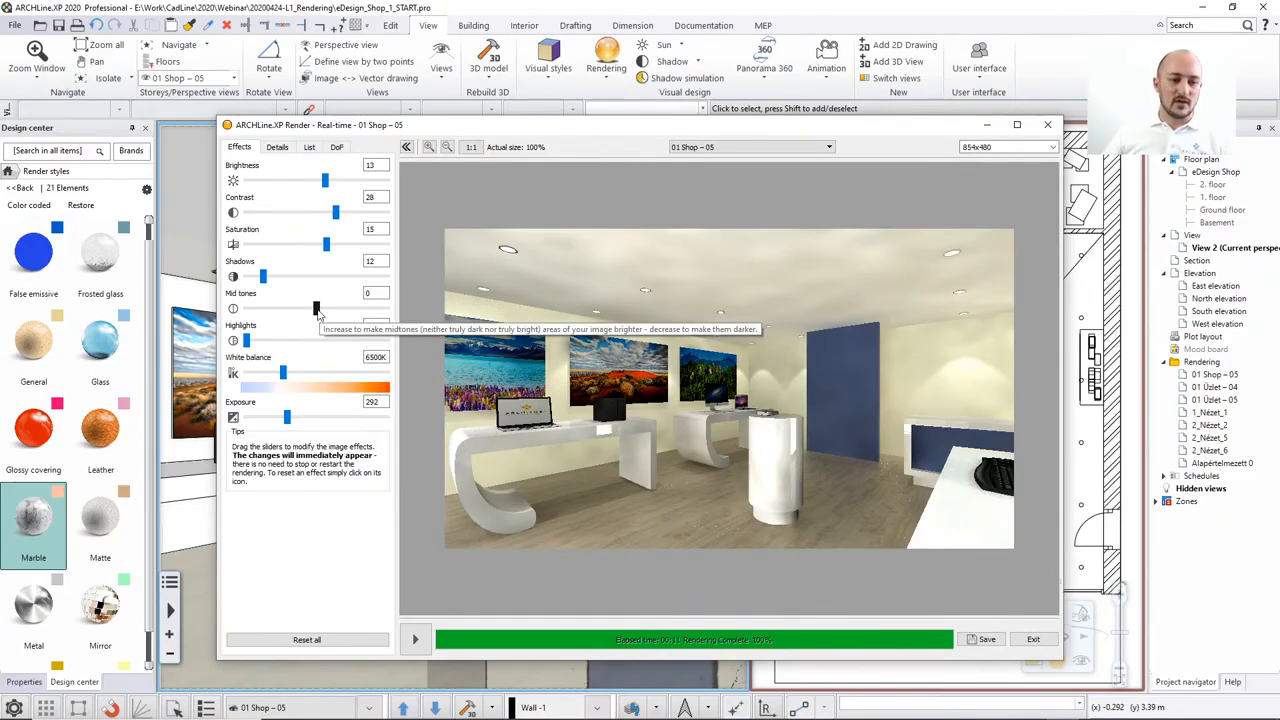
mouse_move(316, 309)
mouse_down()
mouse_move(338, 312)
mouse_move(316, 310)
mouse_up()
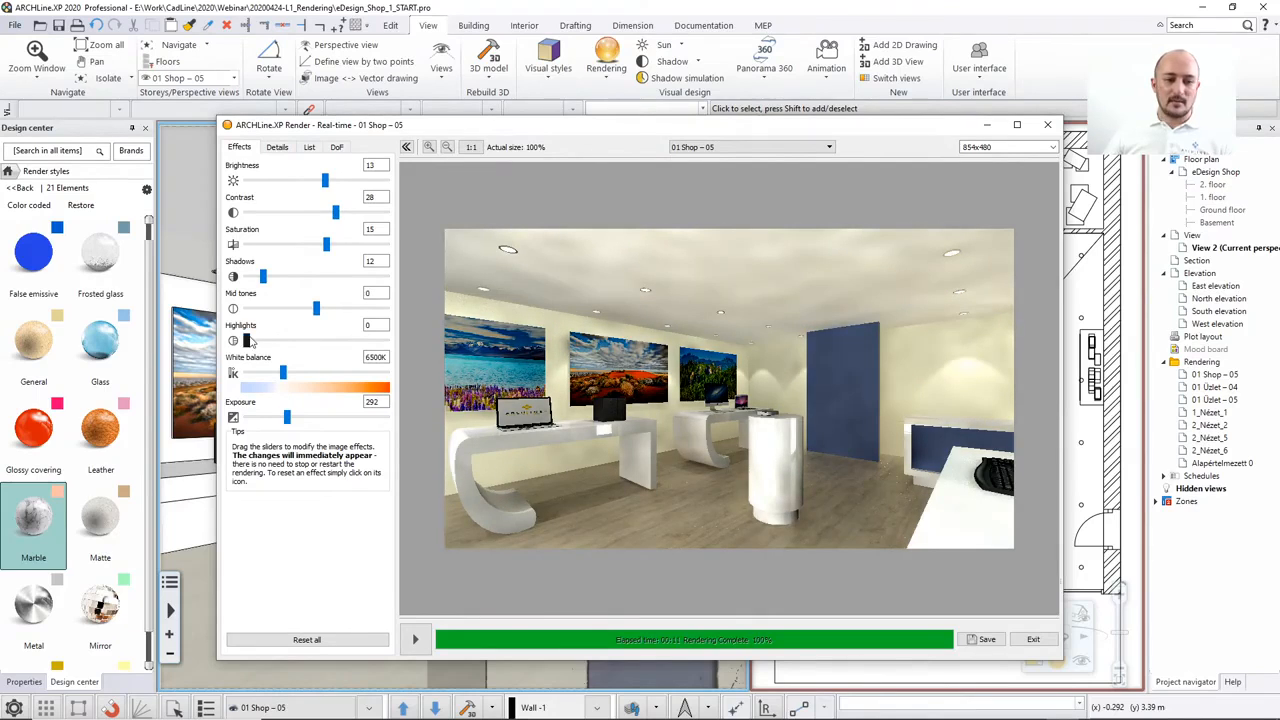
drag(248, 341, 279, 341)
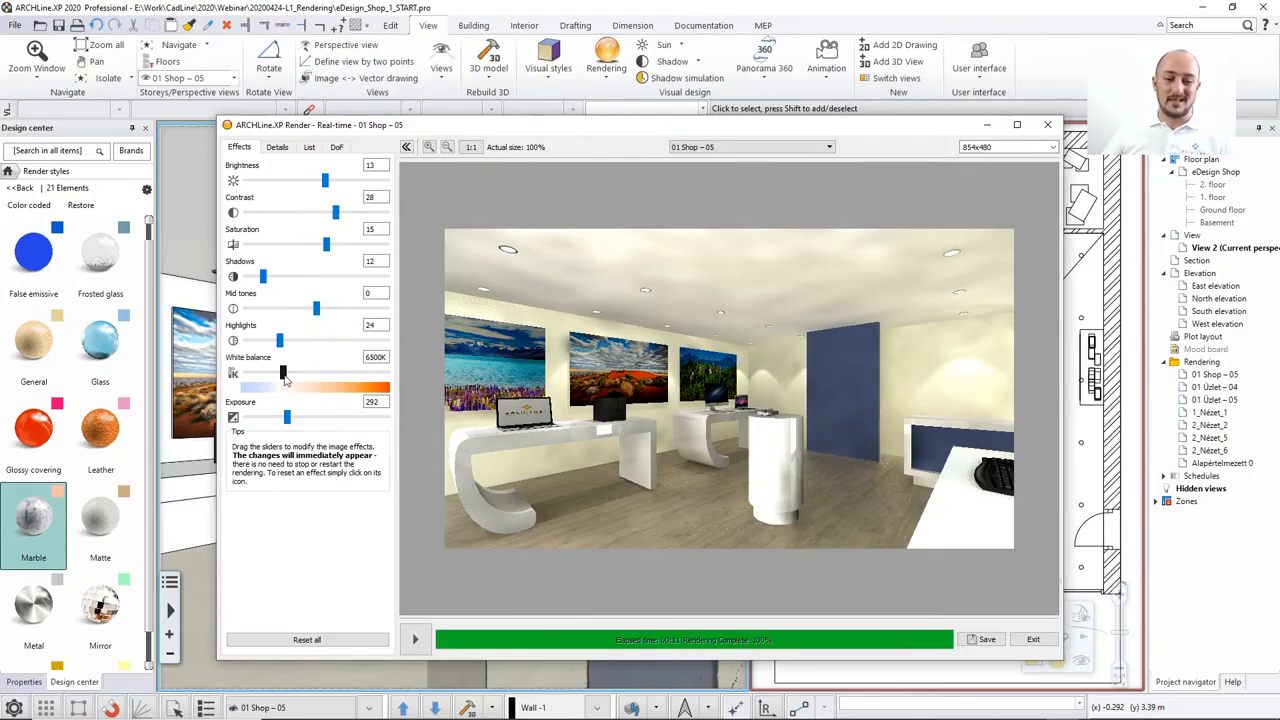
Try a cooler white balance of 5206 and a warmer one of 7132 on the rendered image, and reset it to the default 6500.
mouse_move(284, 374)
mouse_down()
mouse_move(269, 375)
mouse_move(284, 375)
mouse_up()
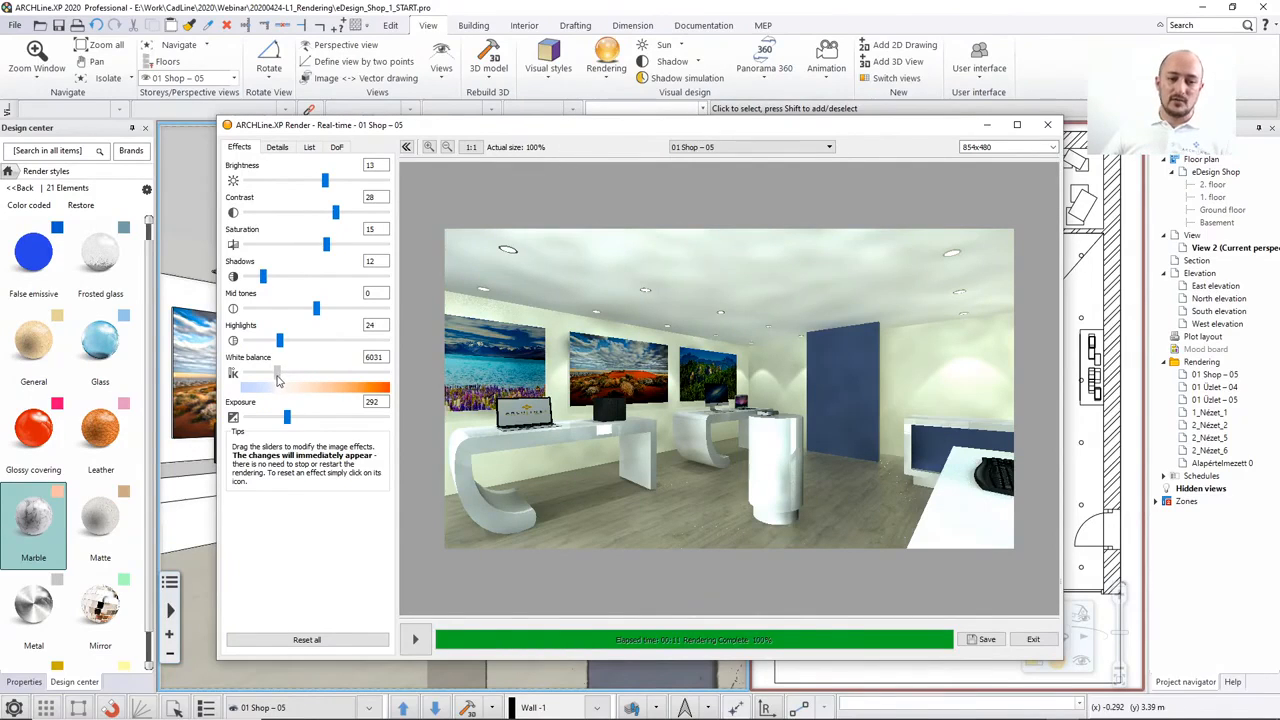
drag(278, 379, 268, 382)
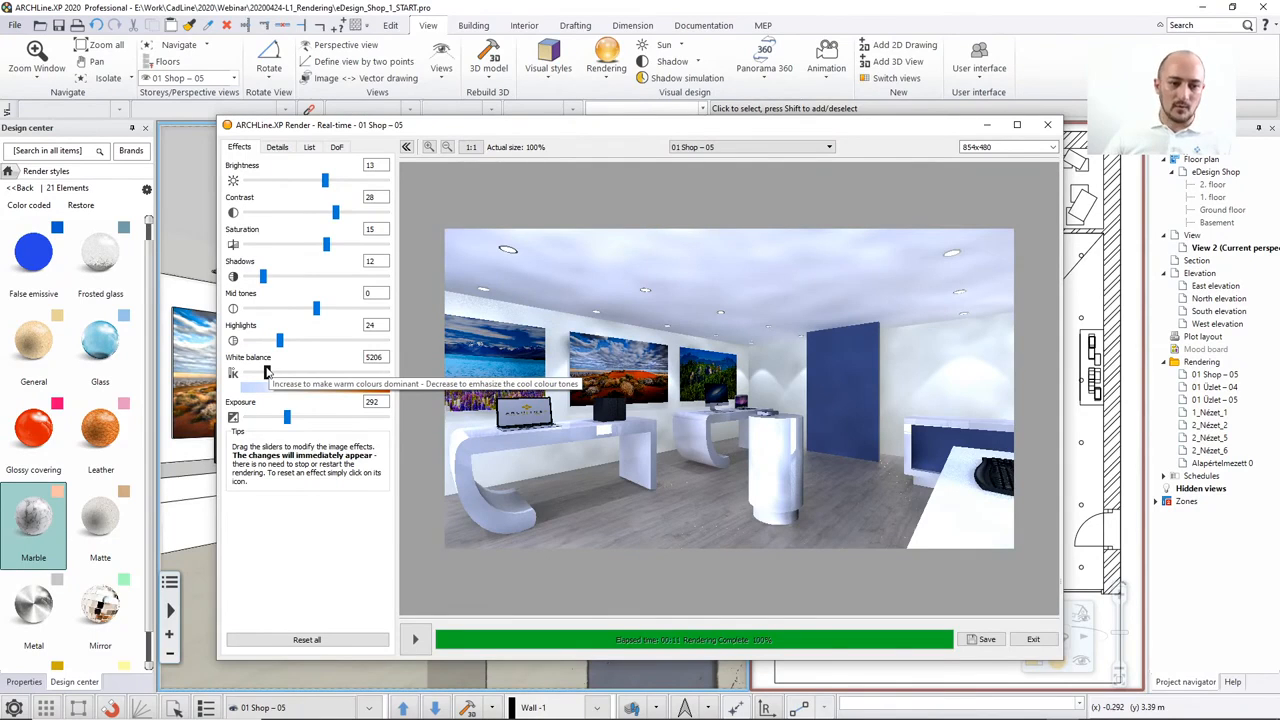
drag(266, 372, 292, 374)
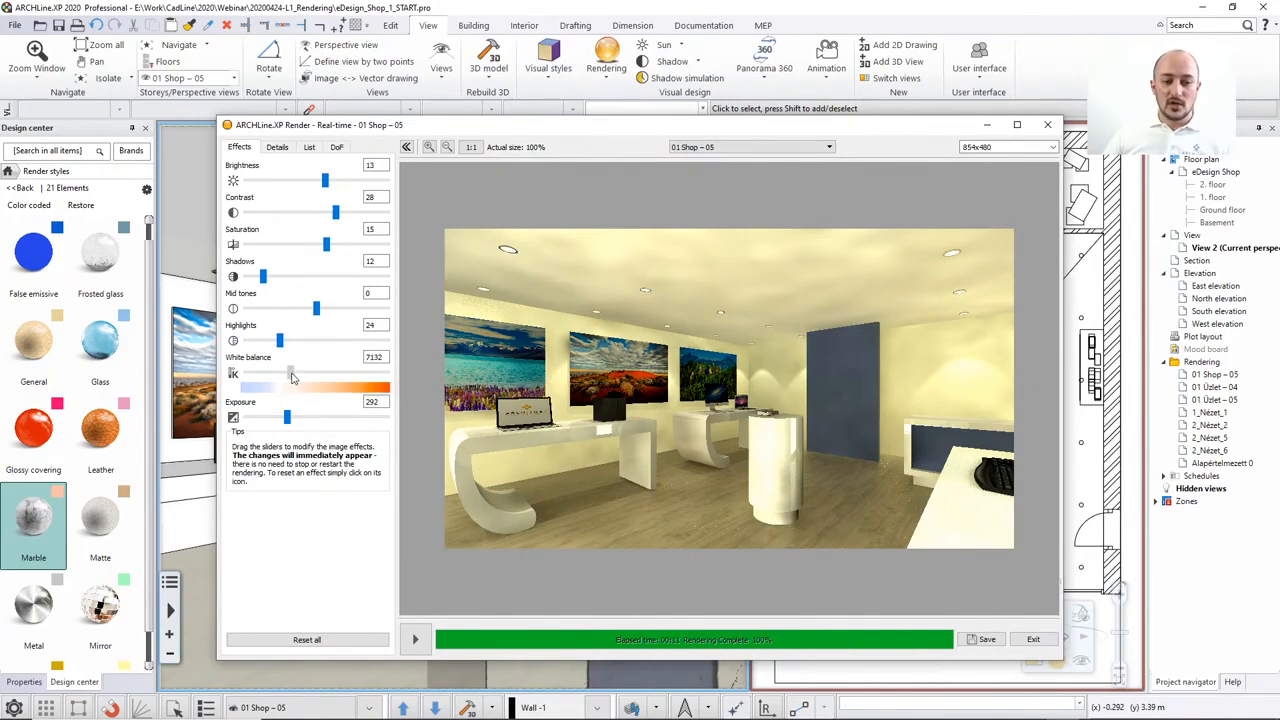
drag(294, 373, 284, 381)
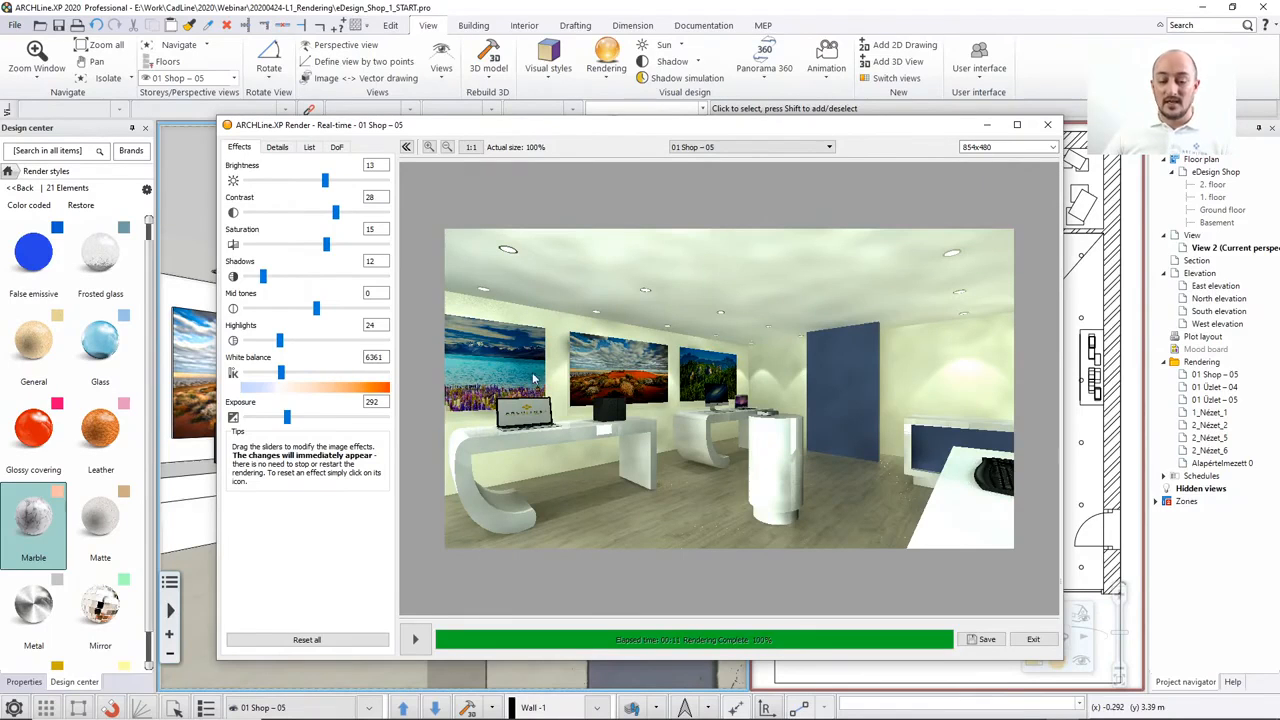
click(234, 375)
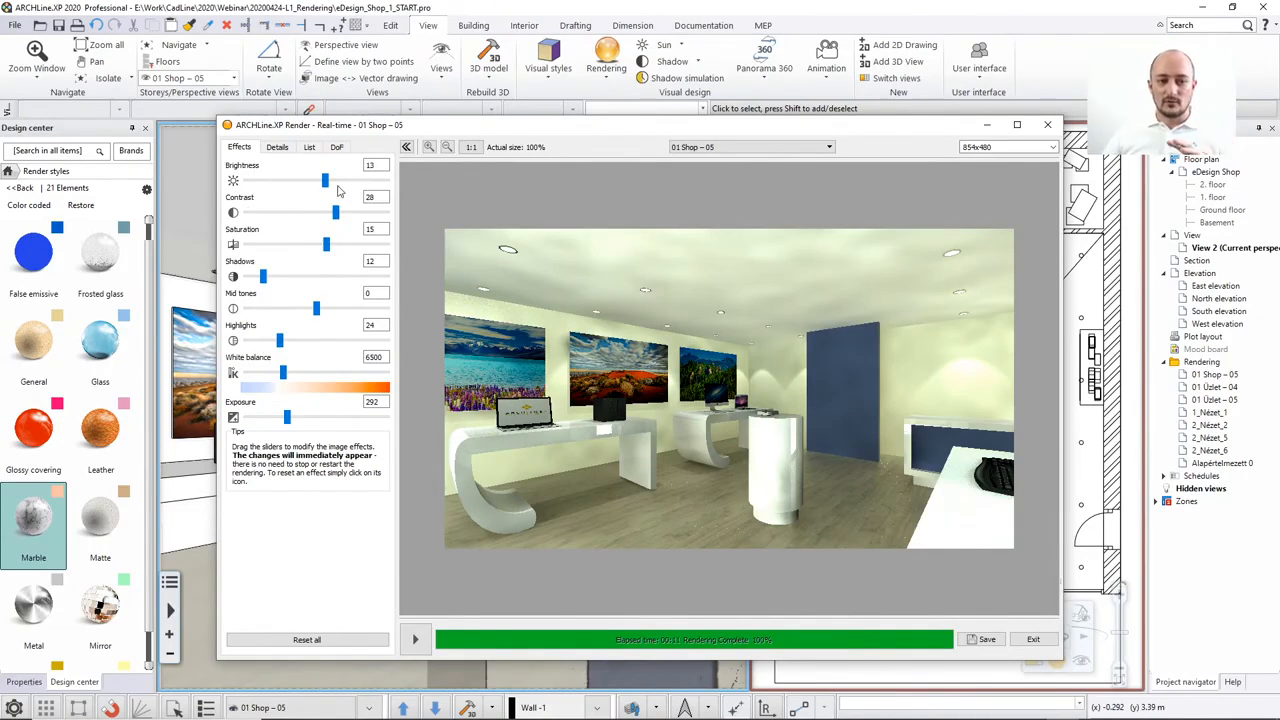
Reset all image effects to their defaults, set the exposure to 311 and close the render window.
click(233, 181)
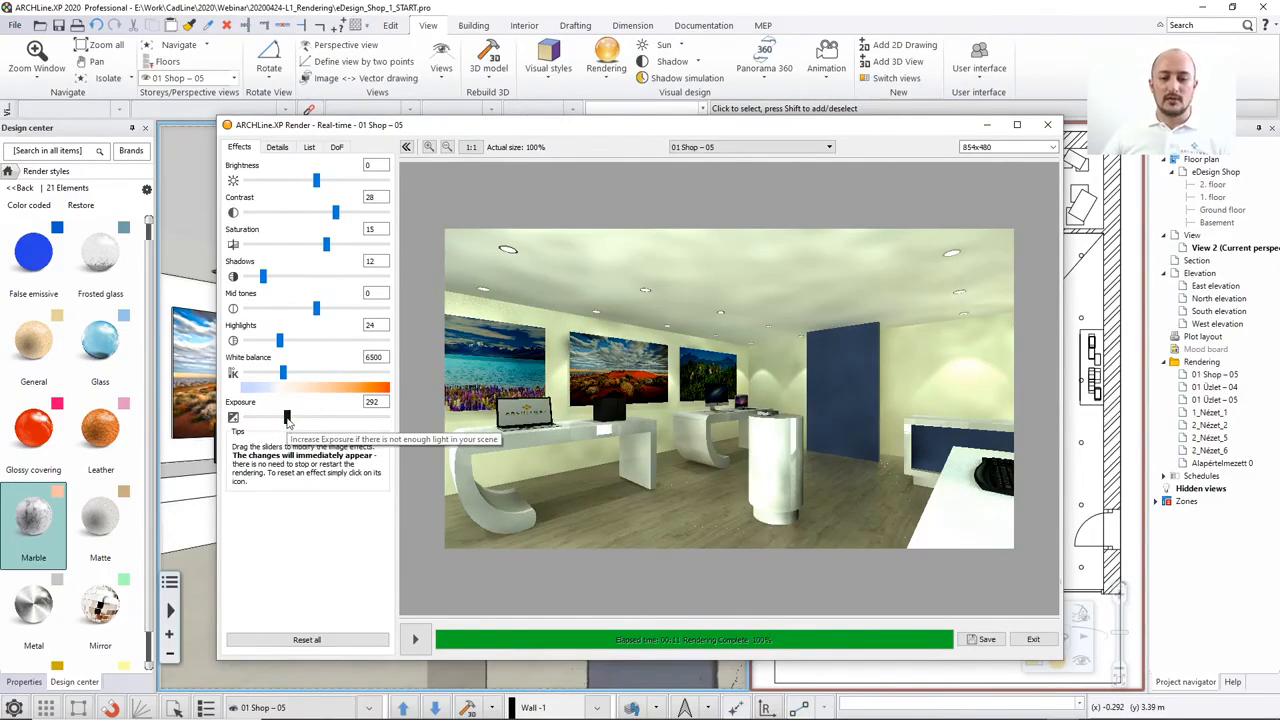
drag(287, 420, 290, 420)
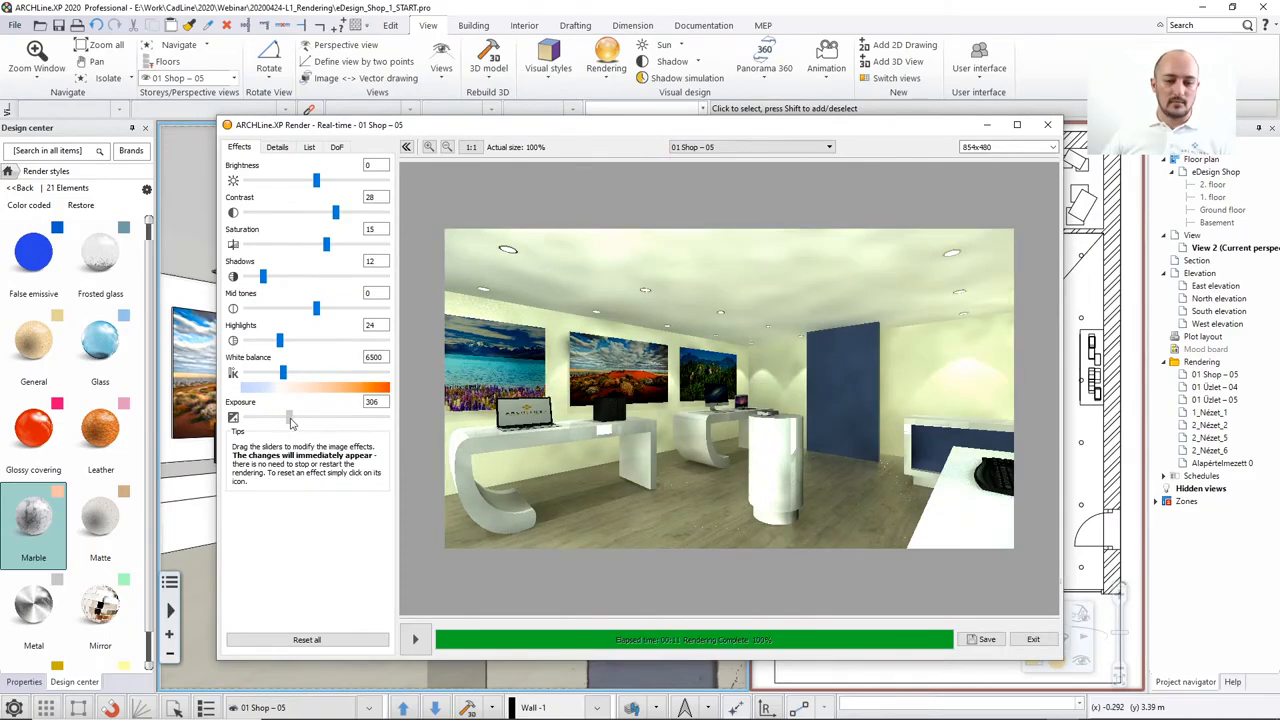
click(308, 640)
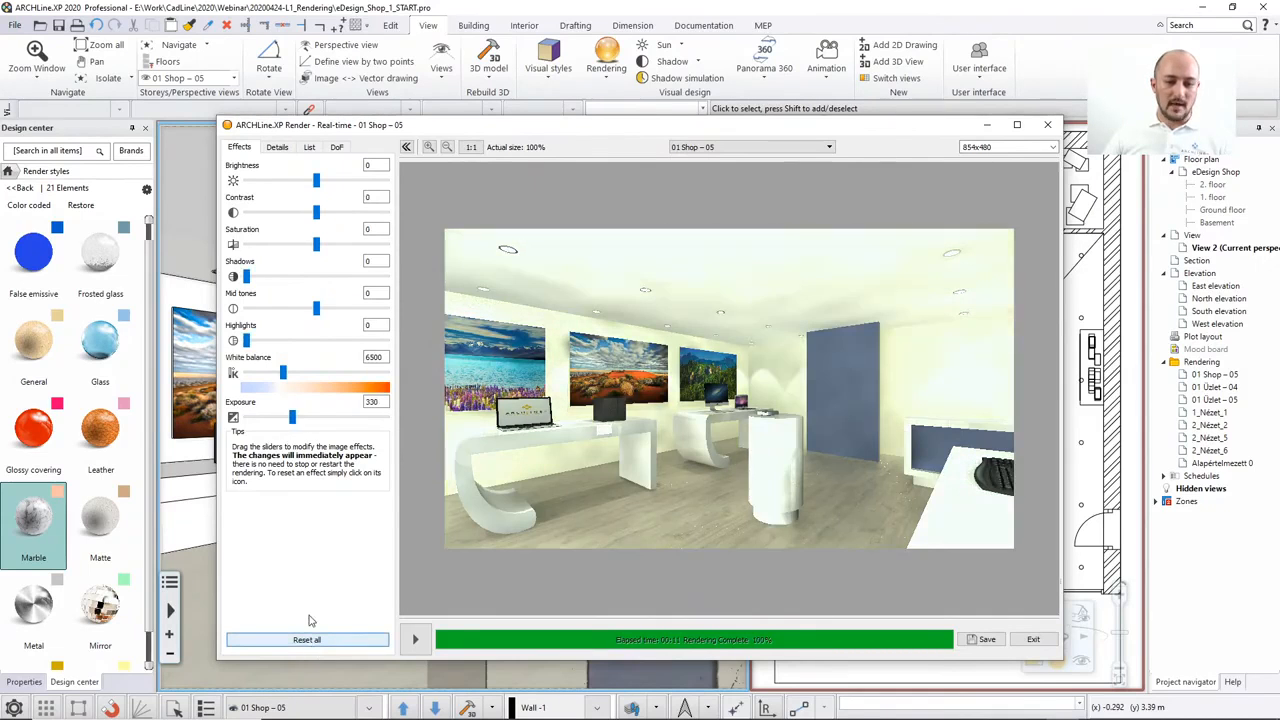
drag(293, 420, 292, 422)
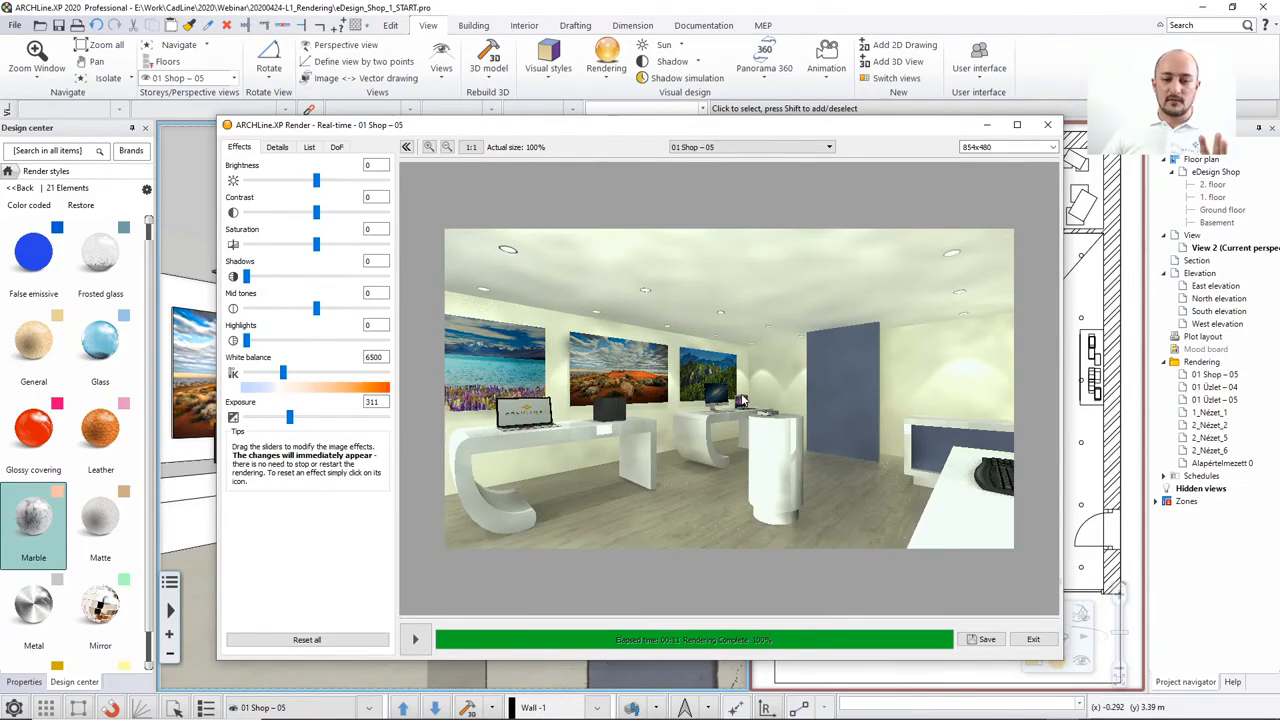
click(1047, 124)
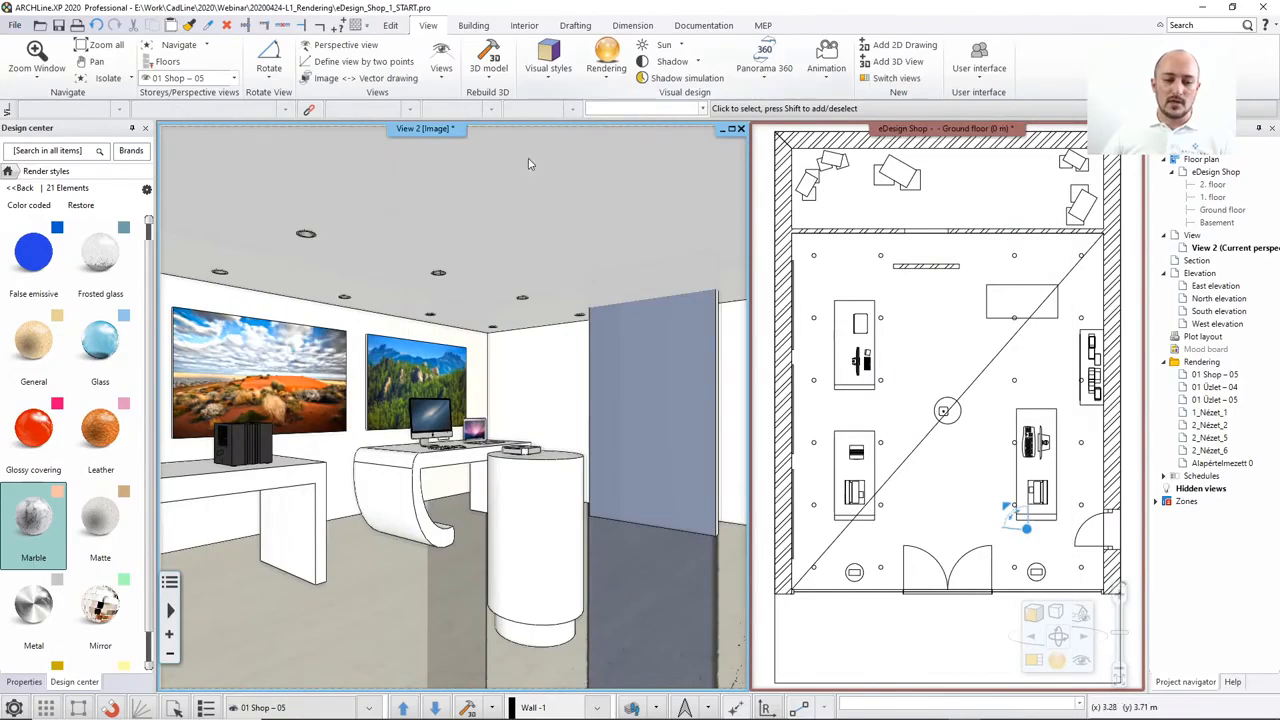
Maximize View 2 and apply the Real emissive render style to the screens of the laptop, the desktop monitor and the small device beside it.
click(732, 130)
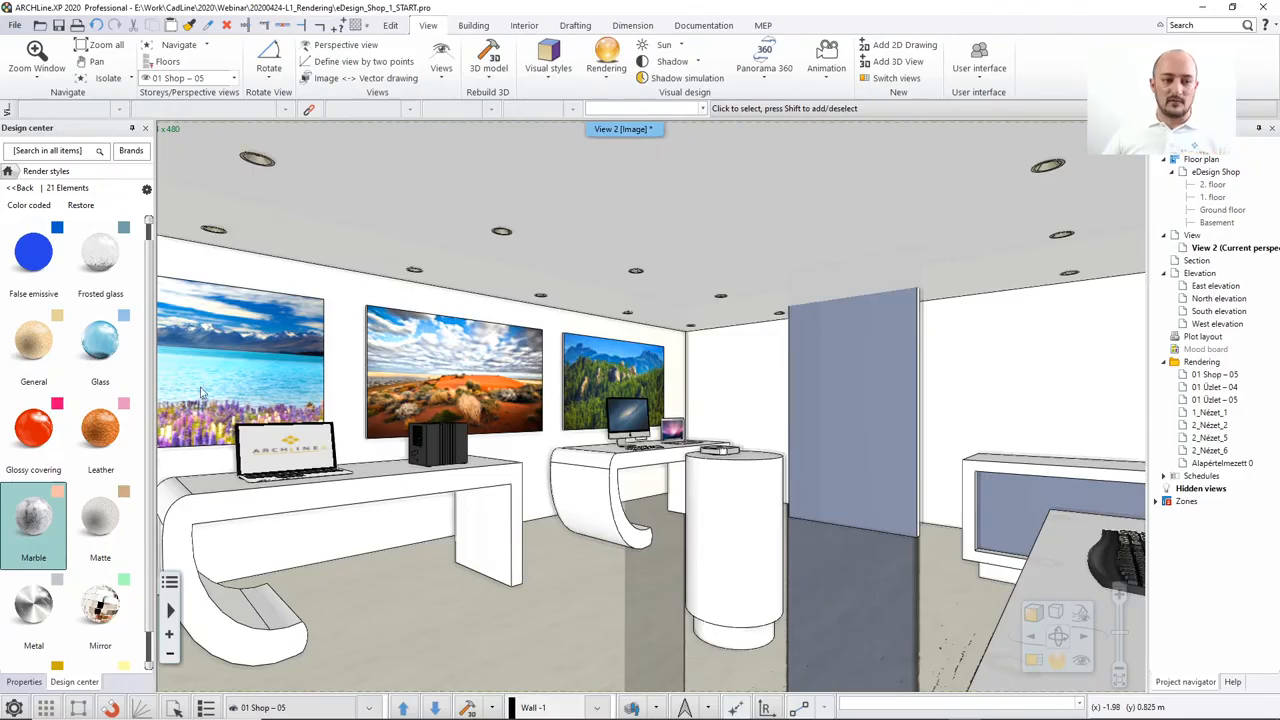
scroll(148, 265, down, 3)
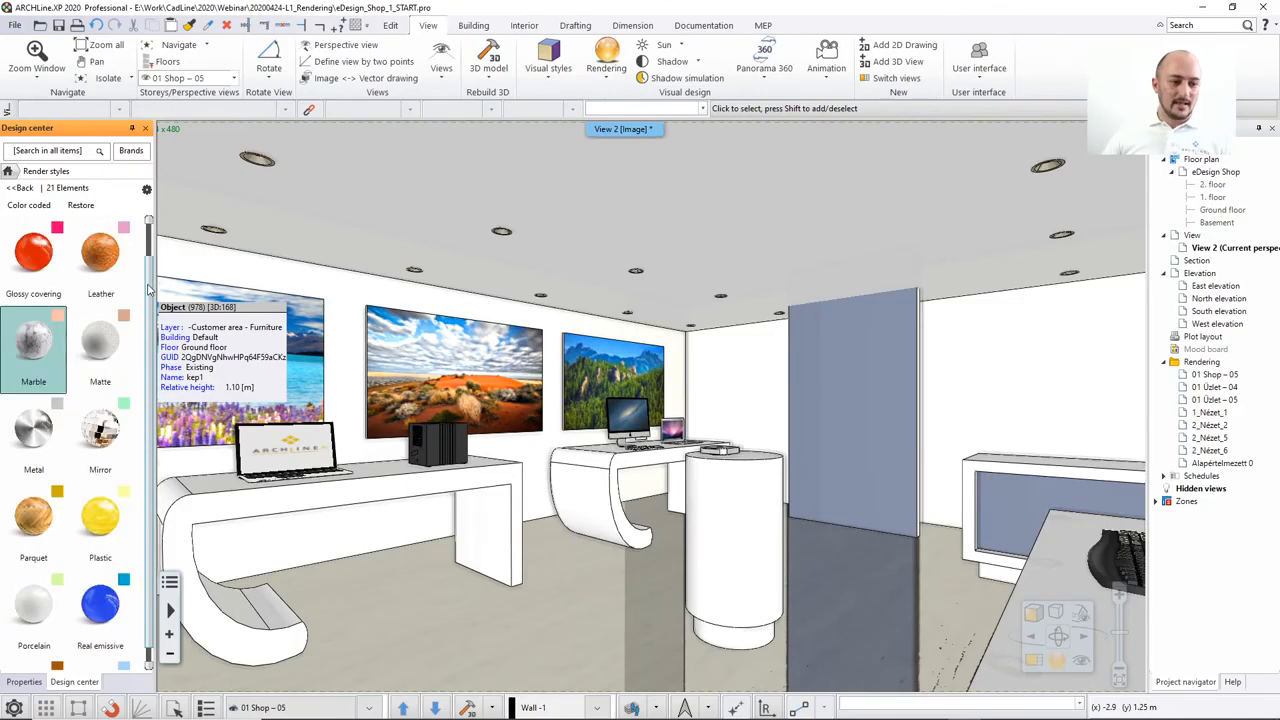
scroll(148, 297, down, 1)
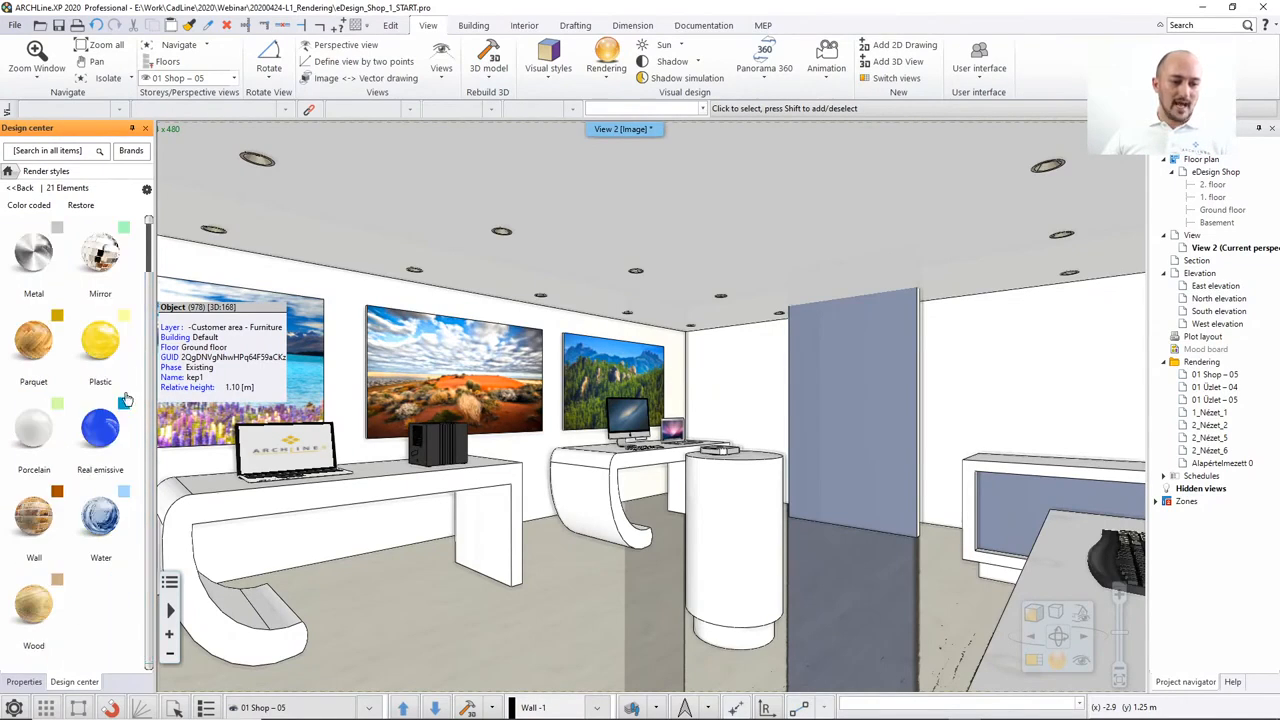
mouse_move(110, 443)
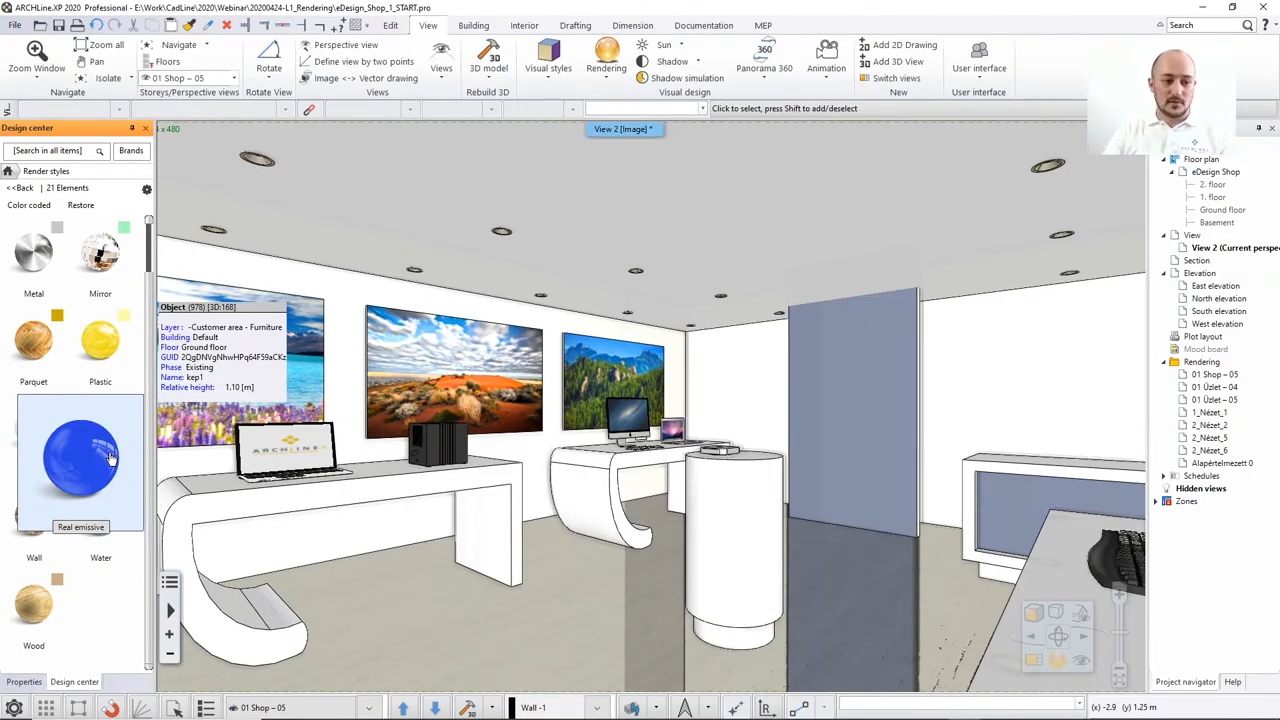
click(82, 458)
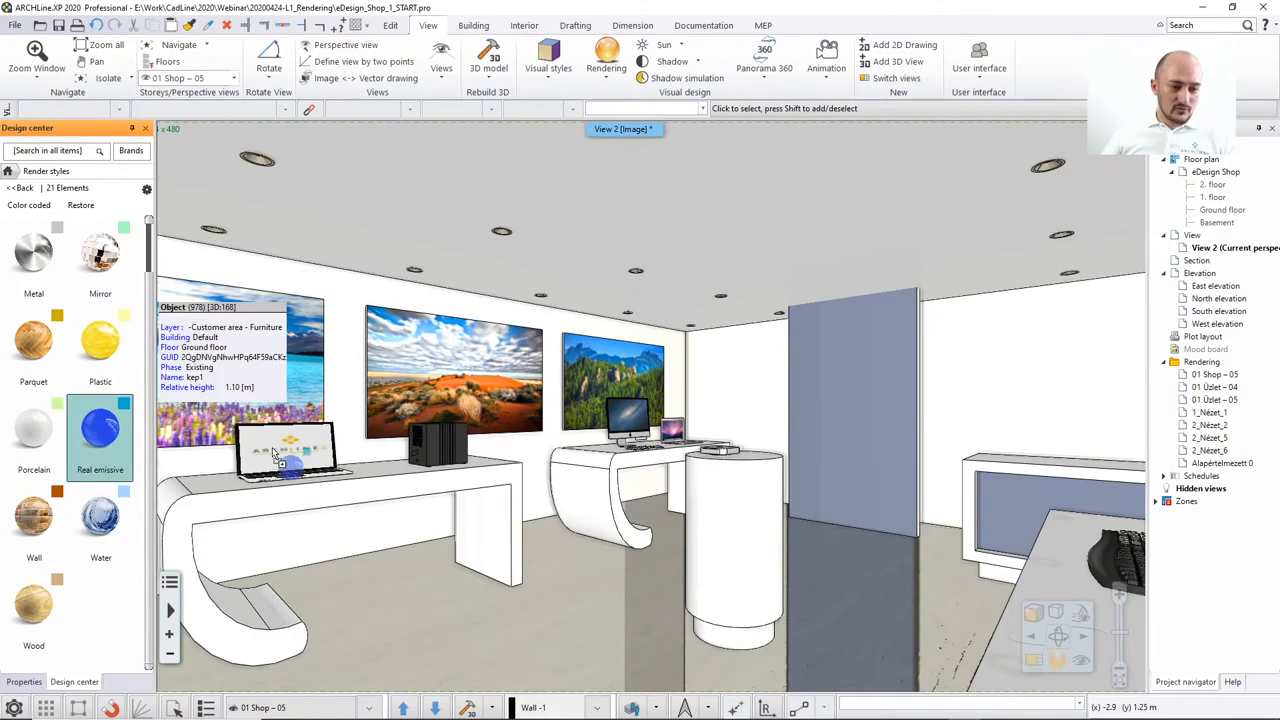
click(288, 452)
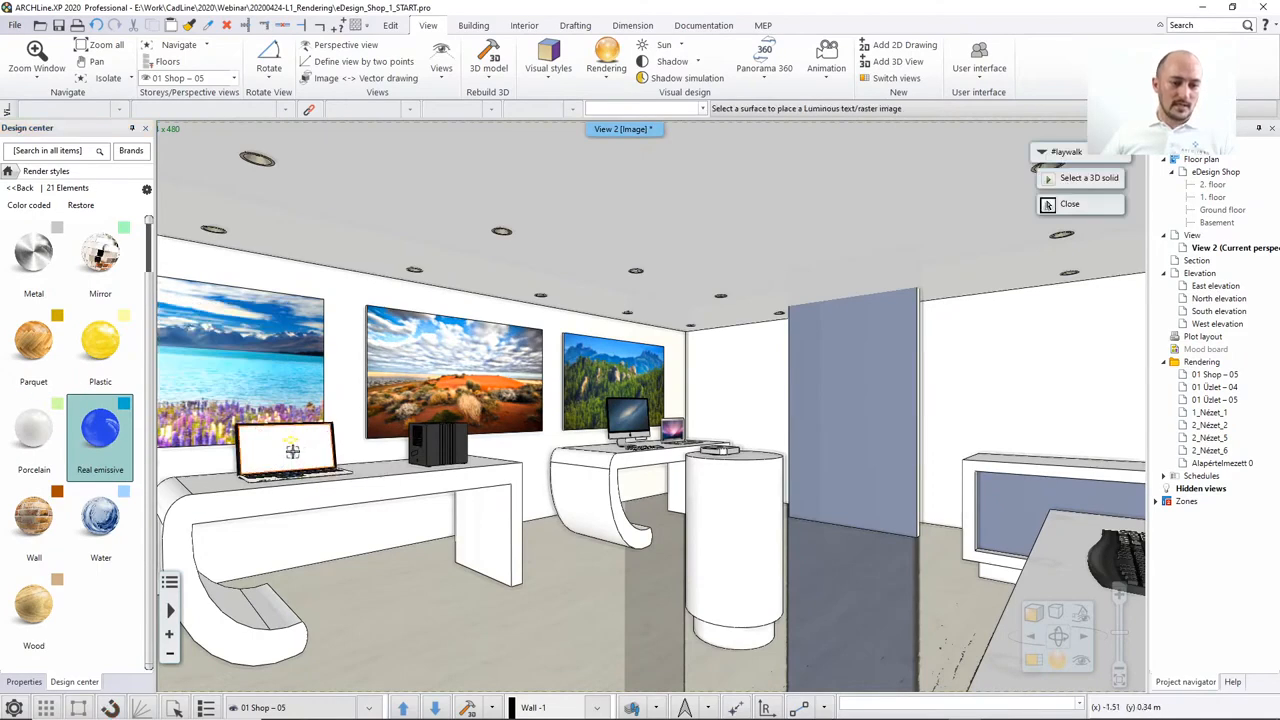
click(627, 414)
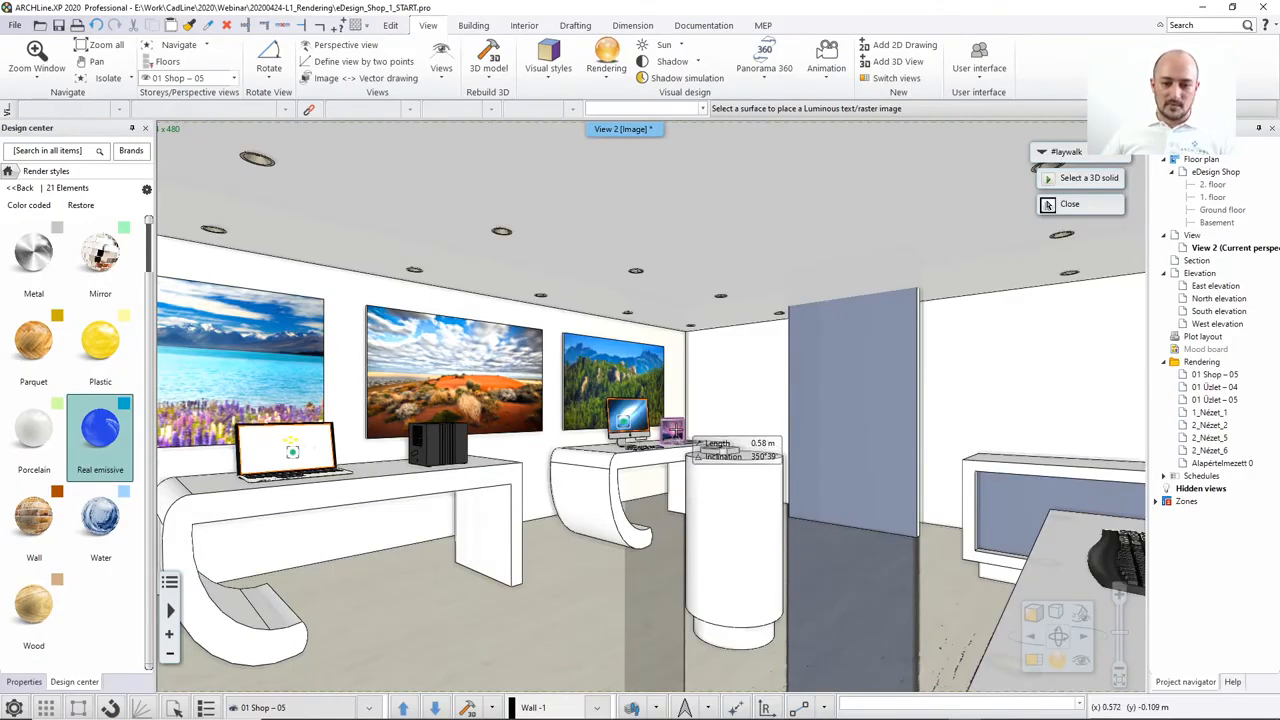
click(673, 429)
key(Escape)
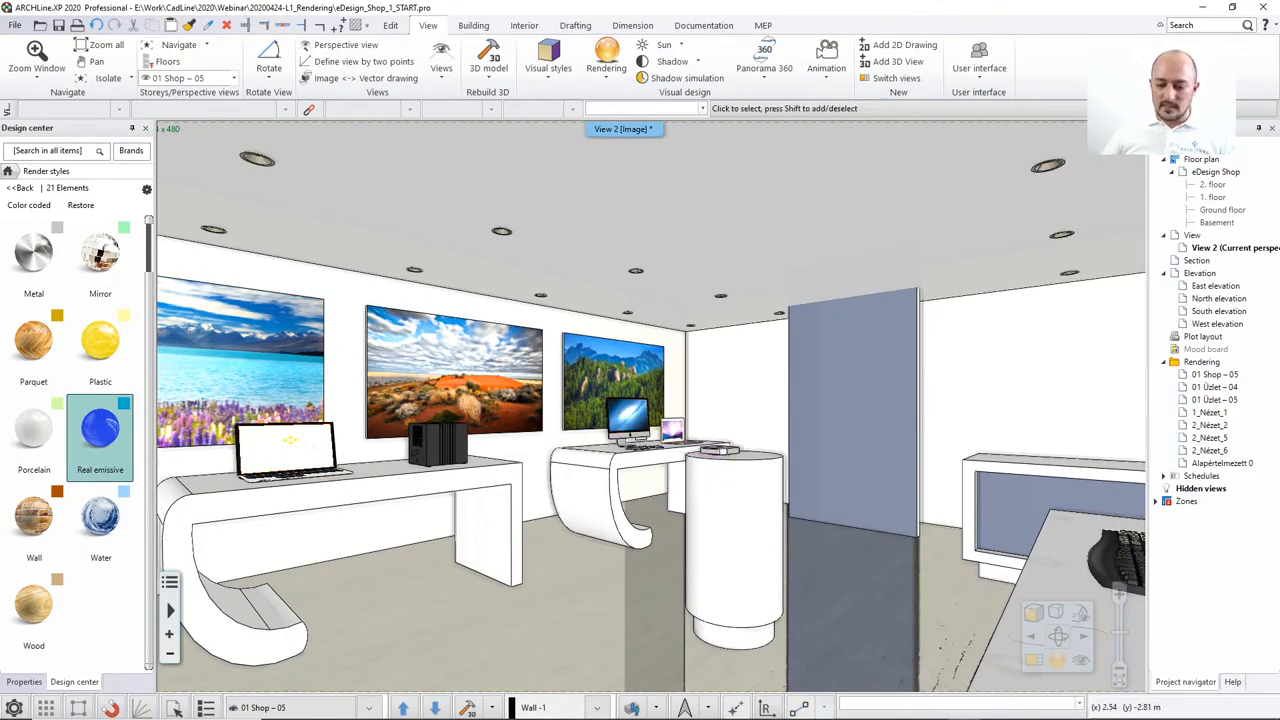
Render View 2 in real-time mode again and review the available output resolutions in the render details, keeping 854x480.
click(1063, 707)
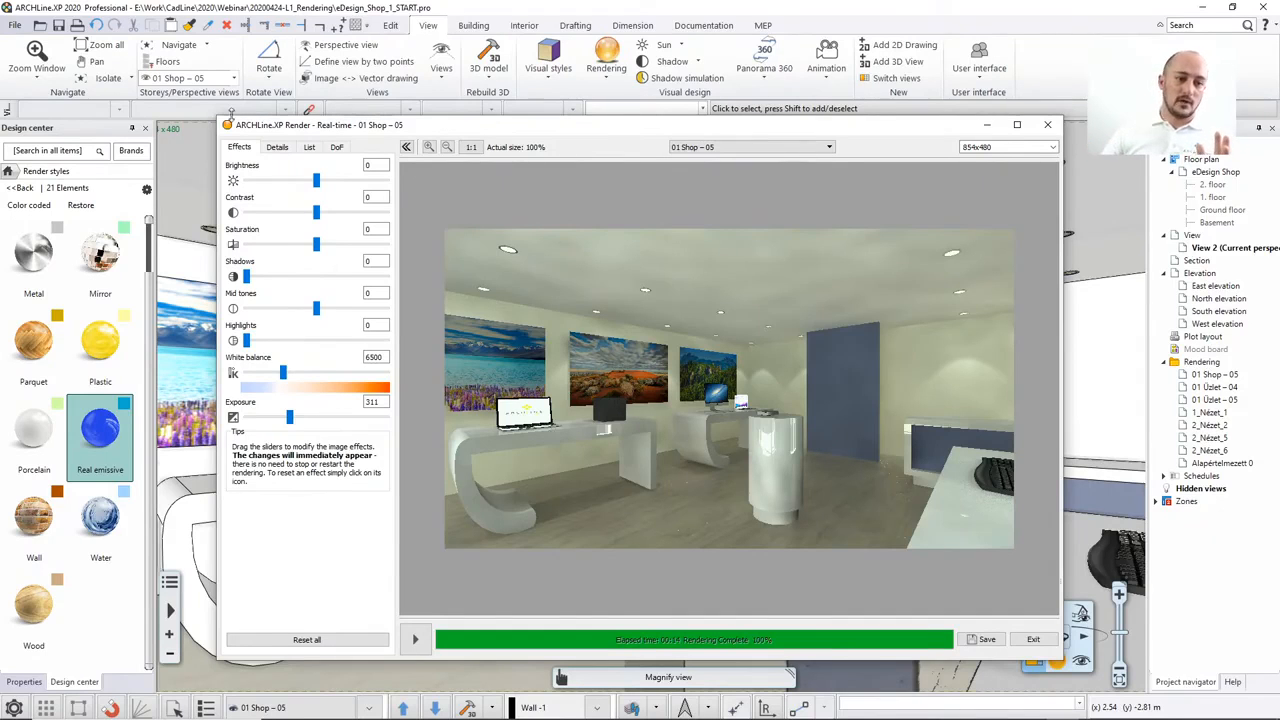
click(274, 148)
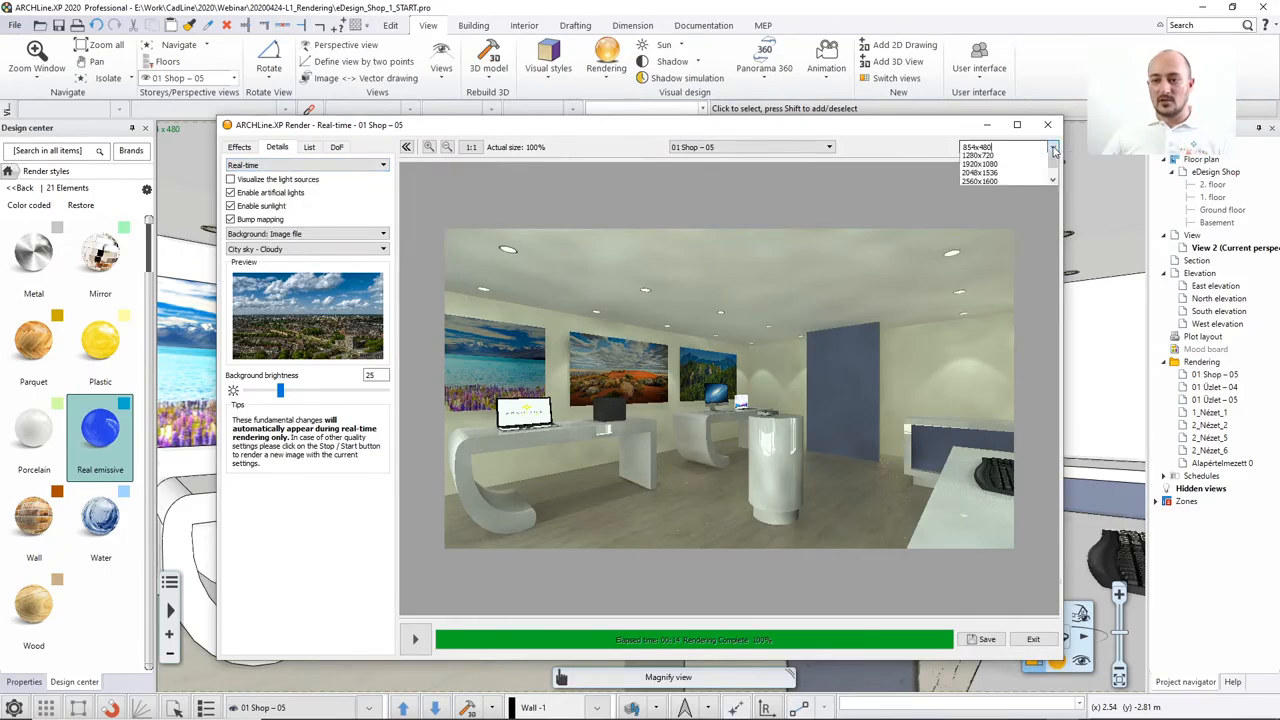
click(1052, 147)
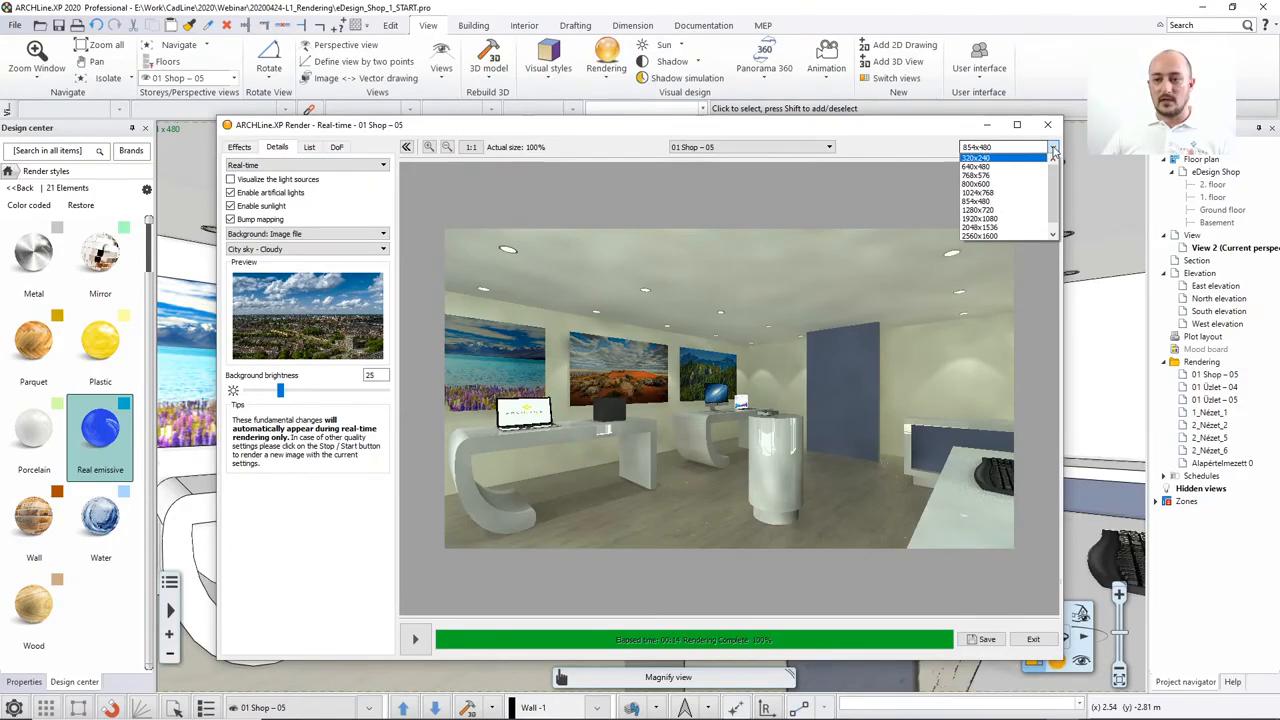
click(940, 130)
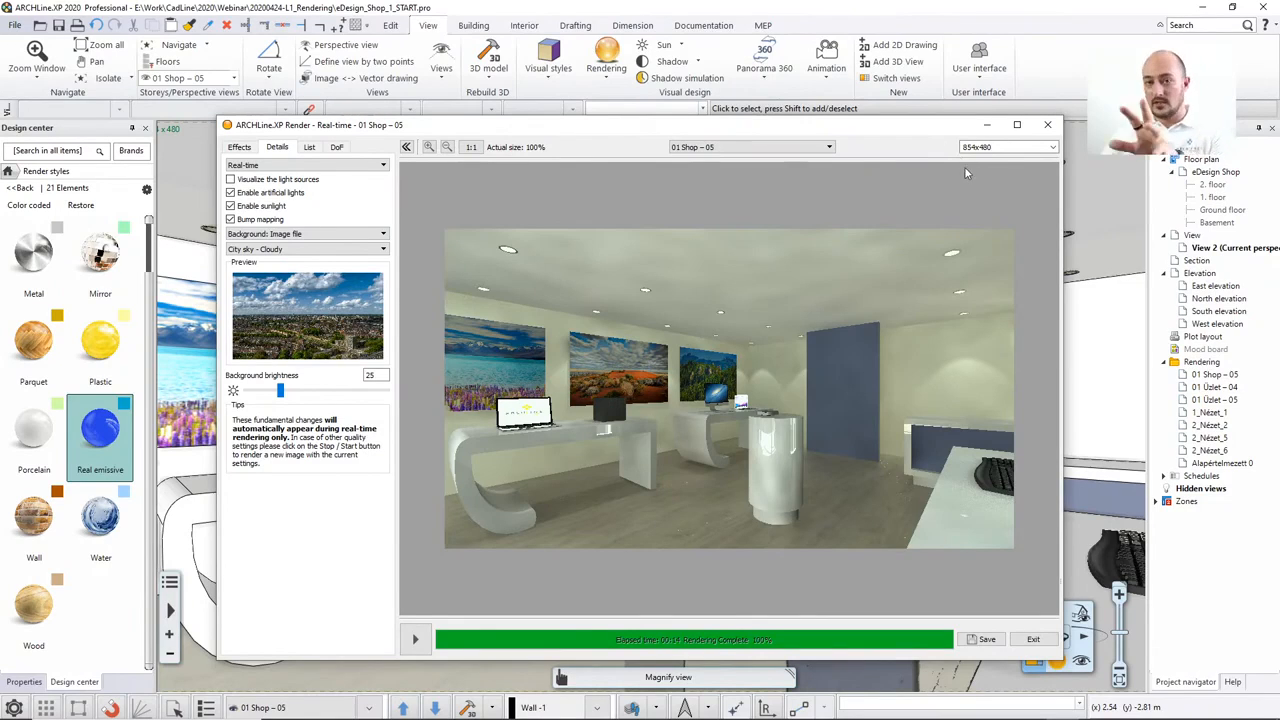
Render the view at Interior - Quick render quality and set the image's exposure to 344.
click(295, 166)
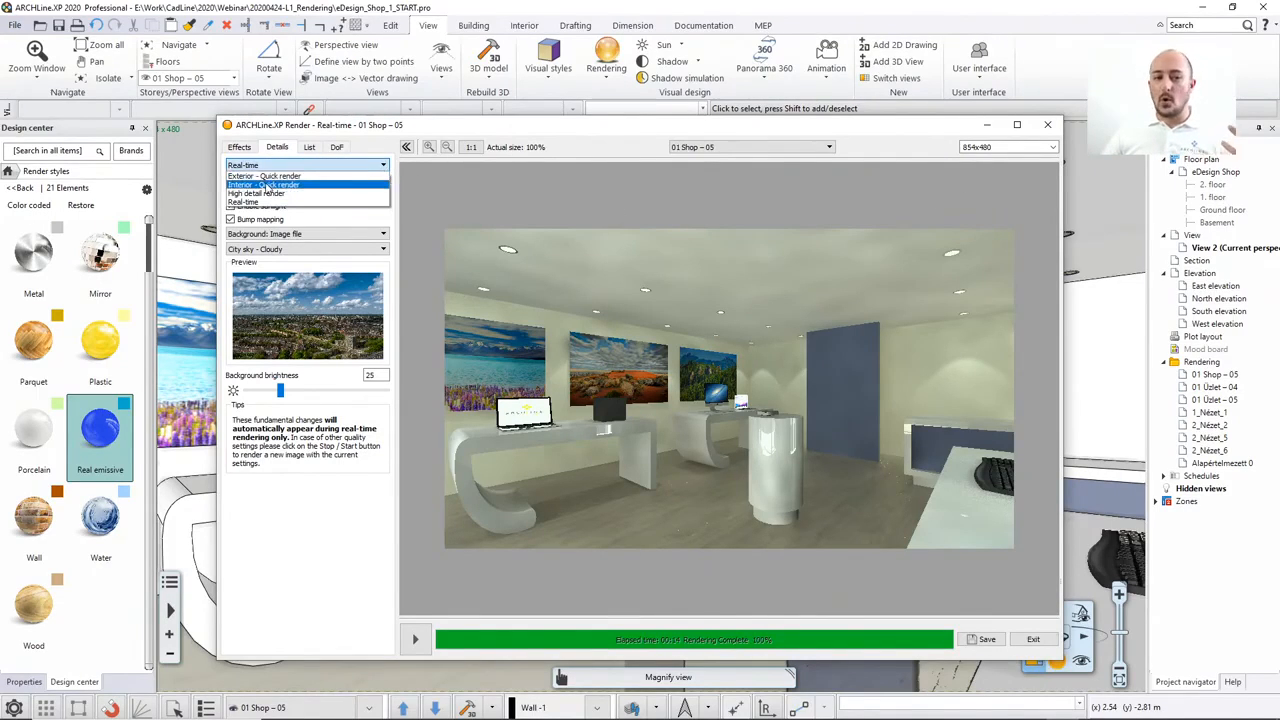
click(270, 186)
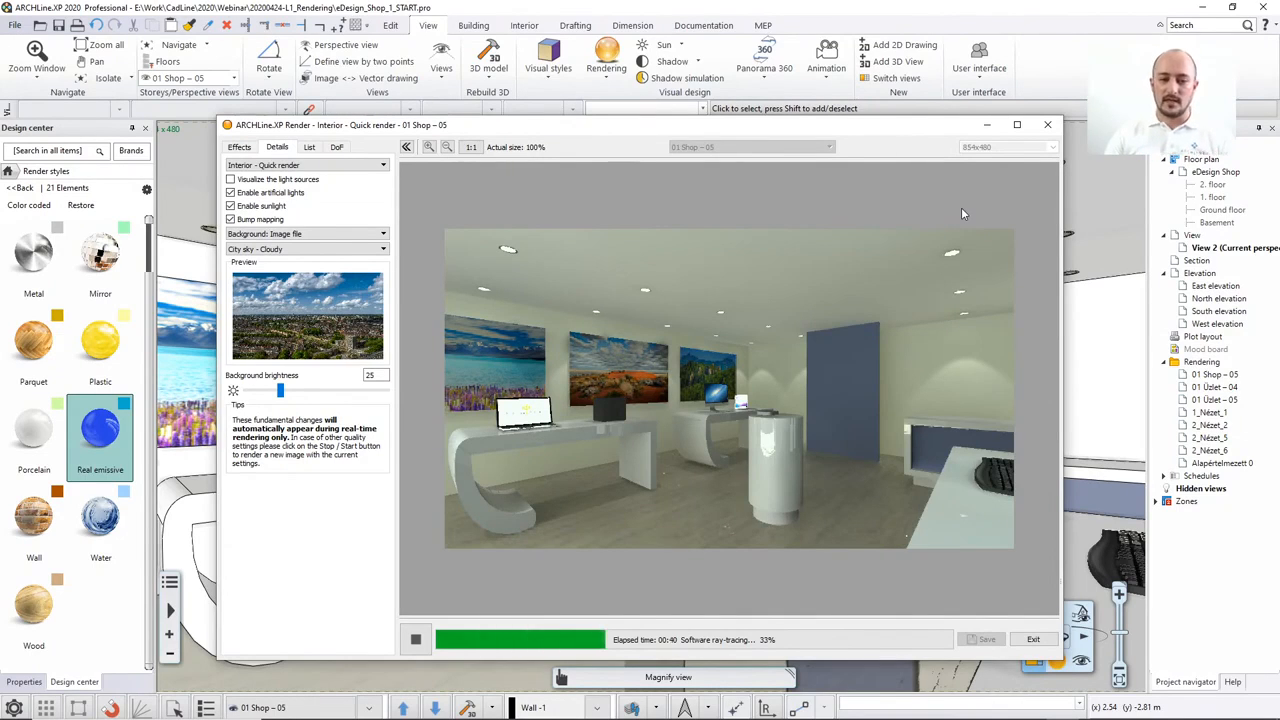
click(239, 147)
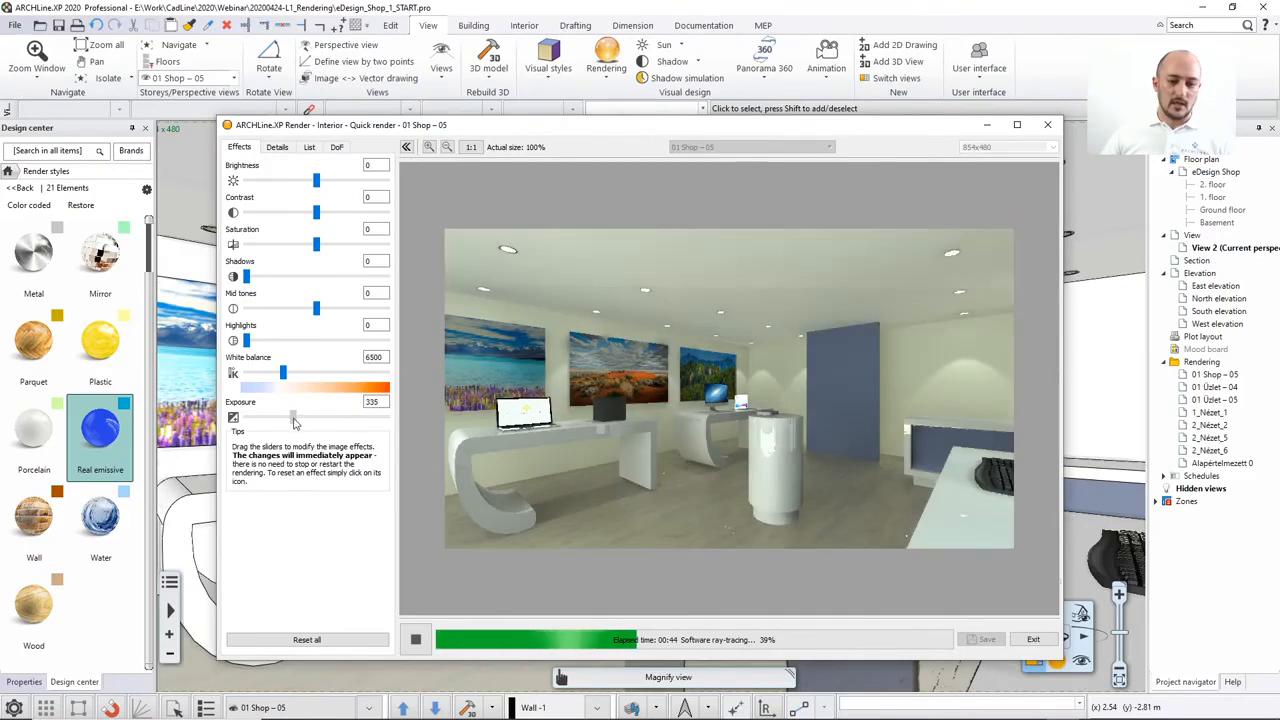
drag(290, 417, 296, 424)
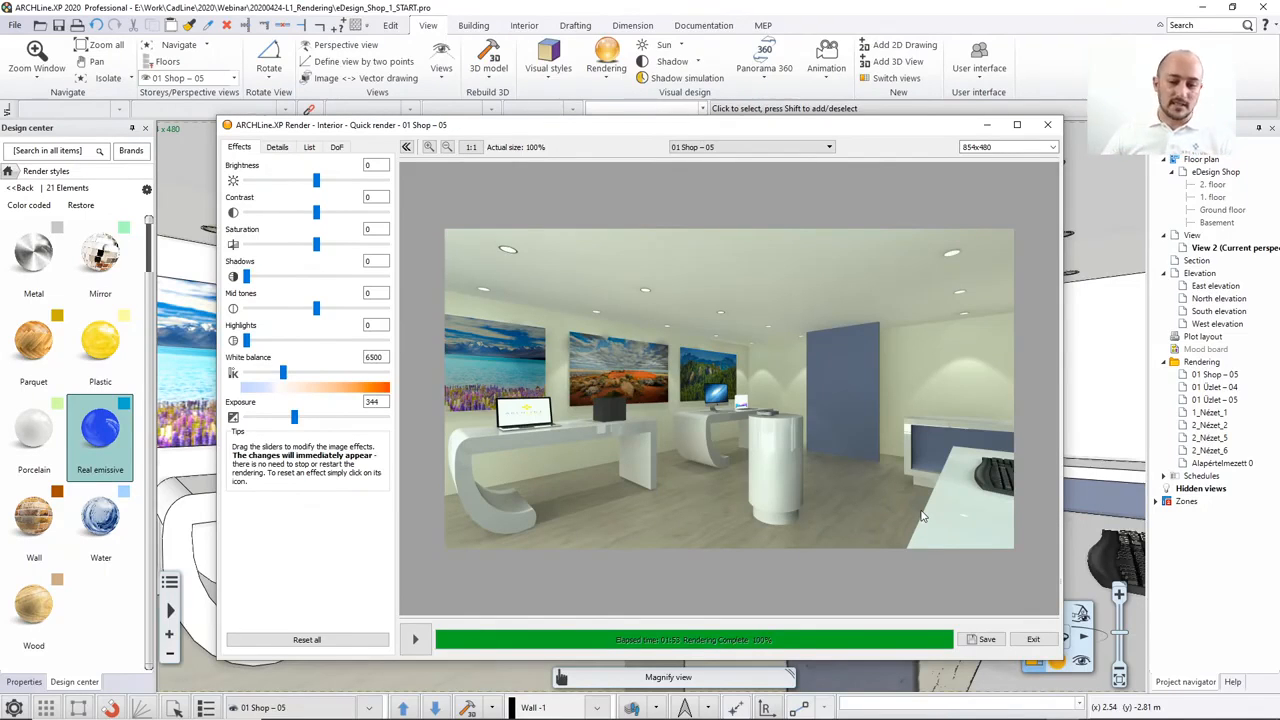
Change the render quality to Exterior - Quick render and render 01 Shop – 05 again.
click(285, 148)
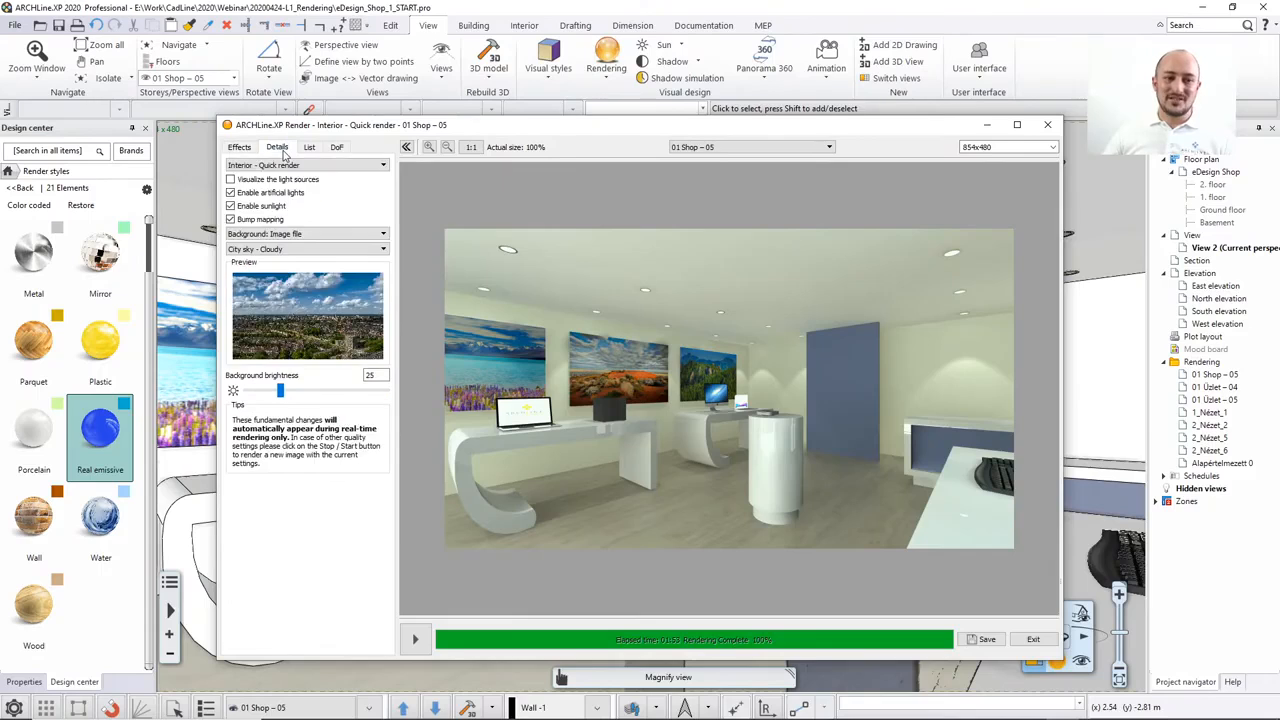
click(282, 166)
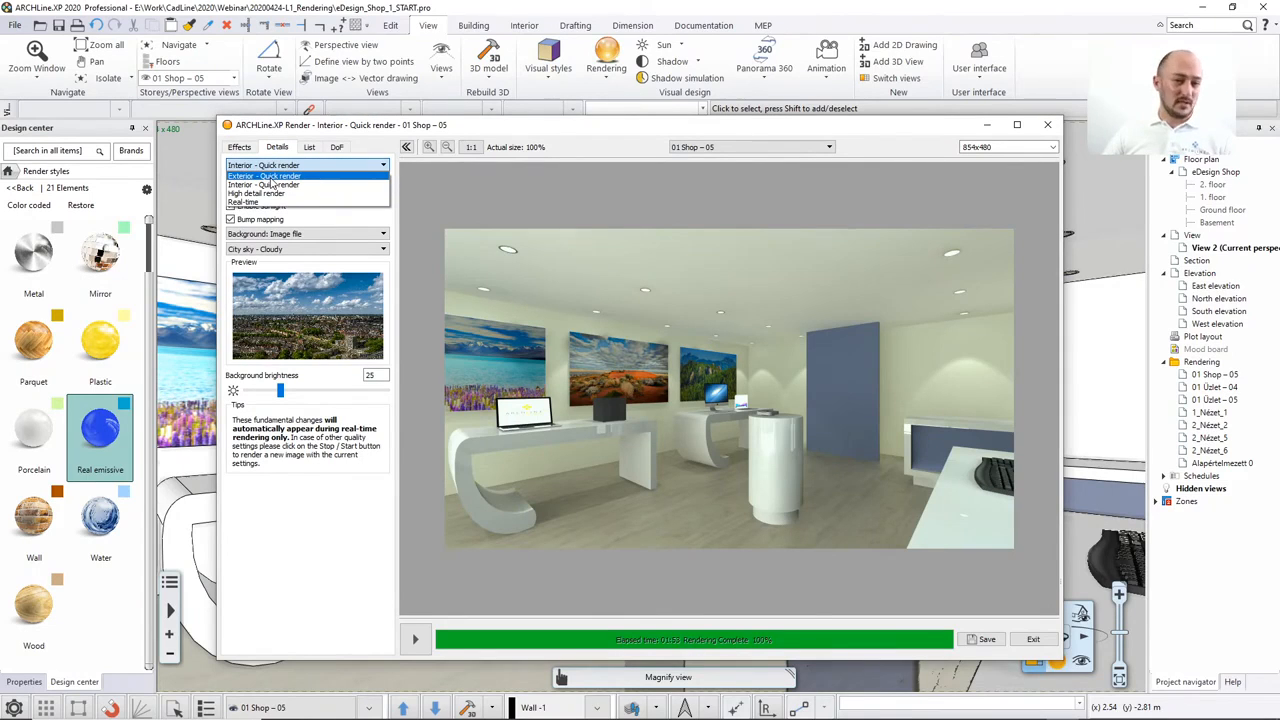
click(268, 177)
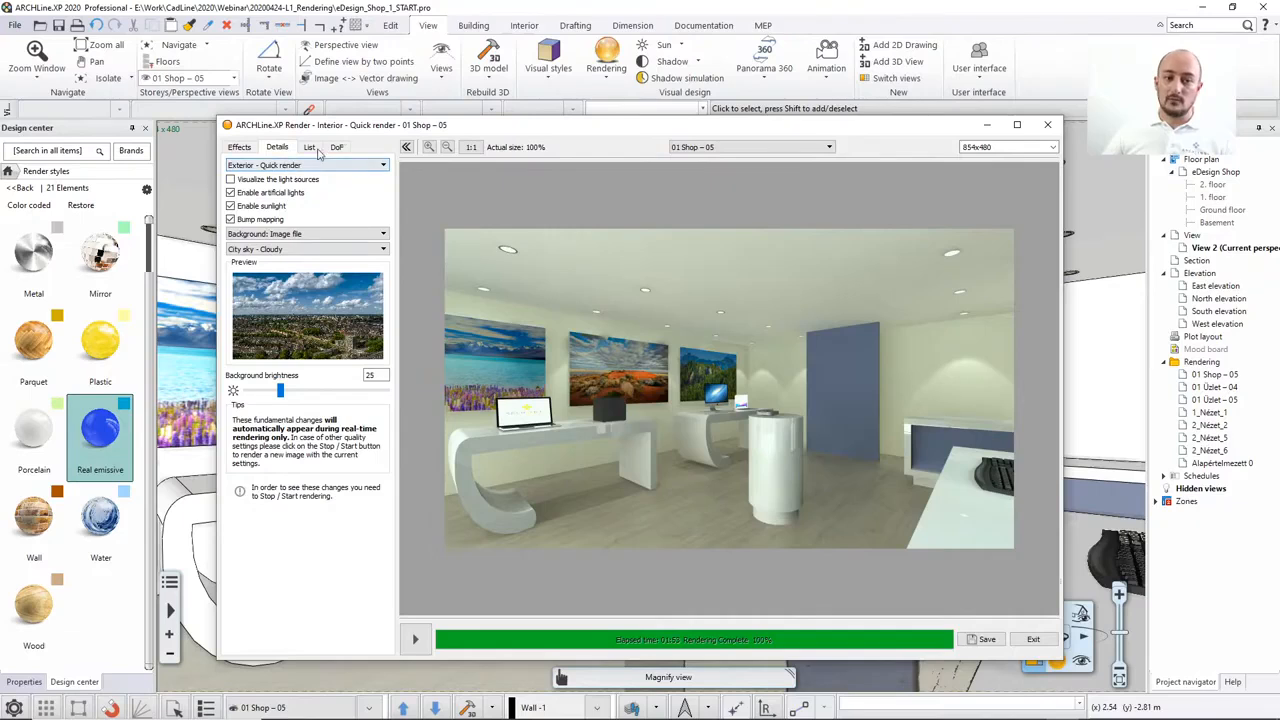
click(298, 167)
click(302, 170)
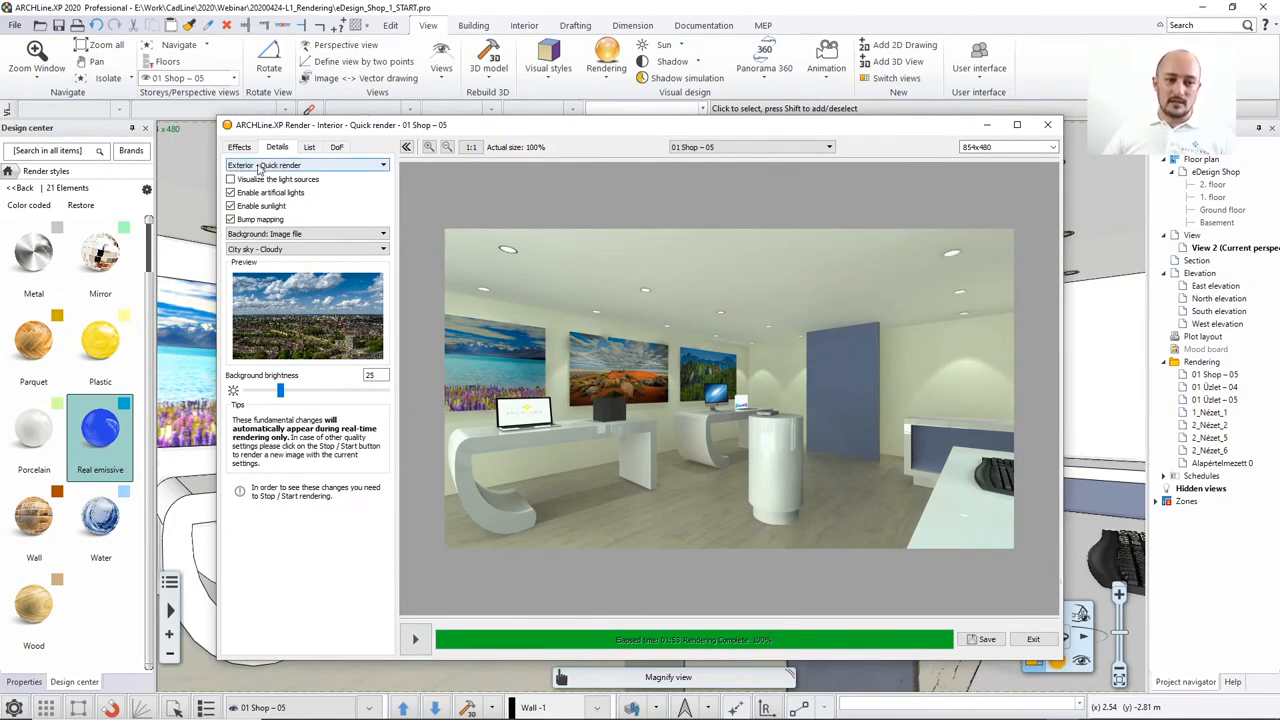
click(415, 639)
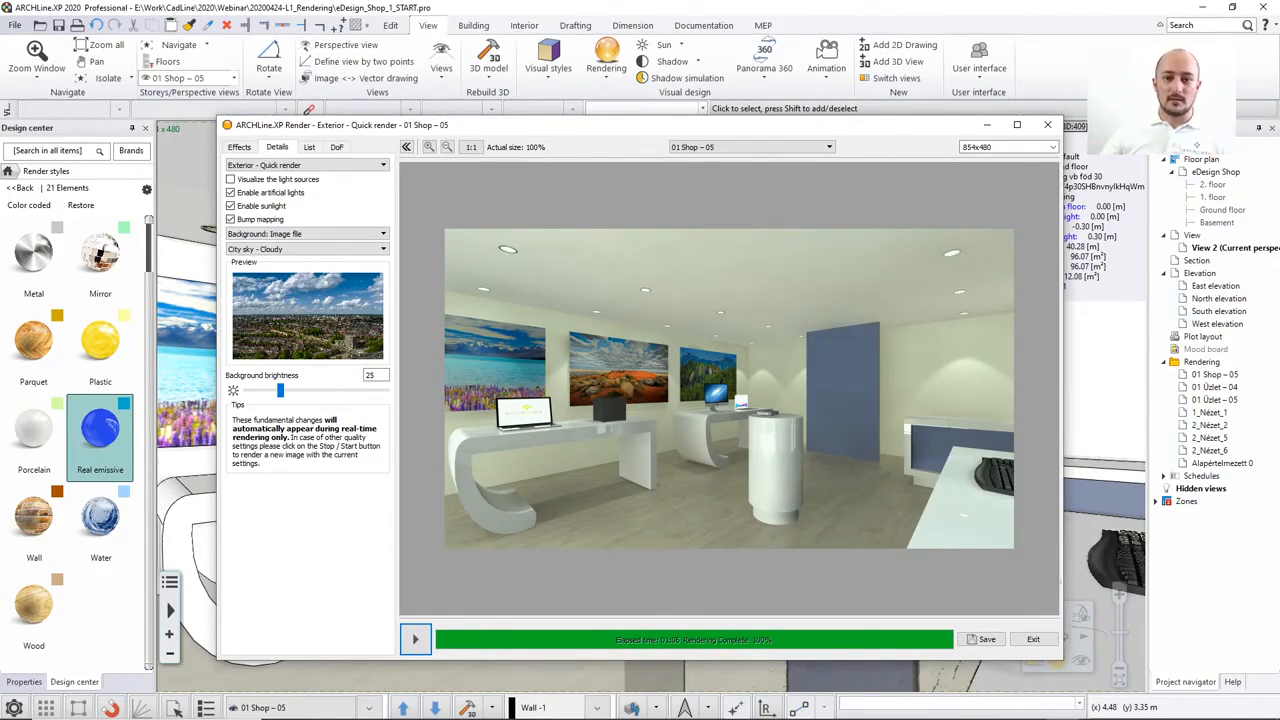
Render 01 Shop – 04 from the list of views, check its image effects and return to the 01 Shop – 05 image.
drag(620, 132, 669, 96)
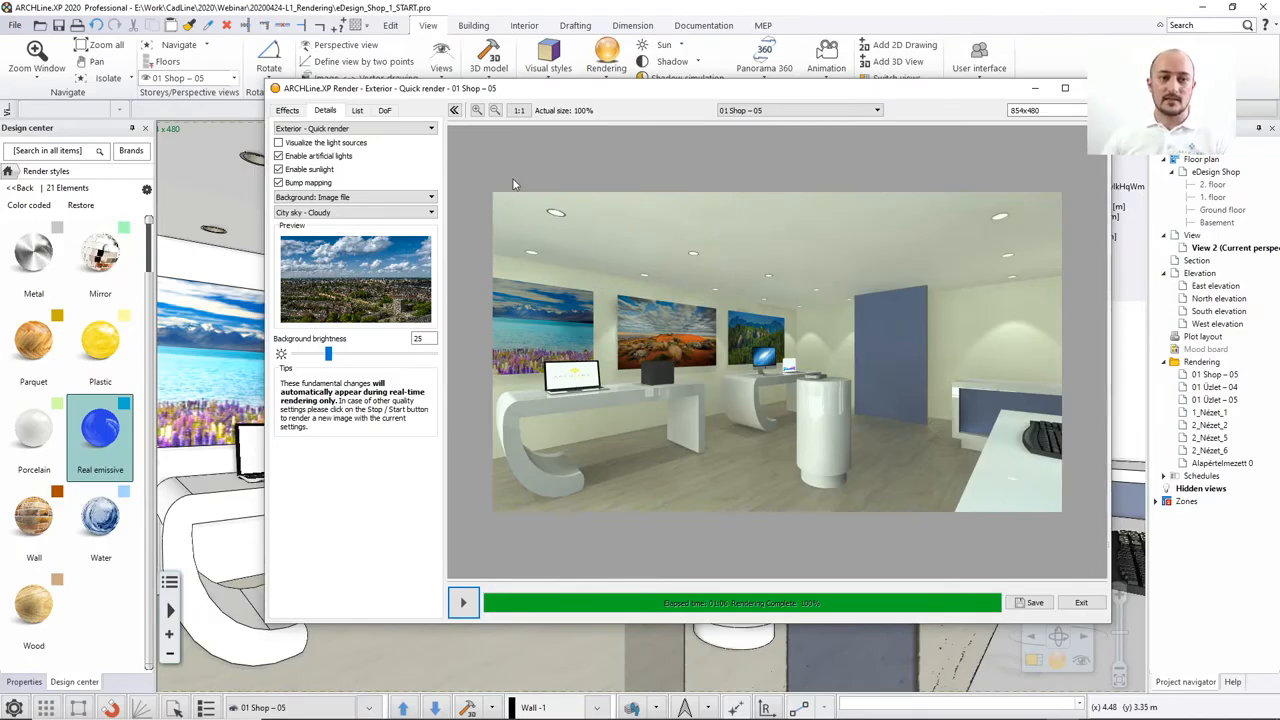
click(356, 112)
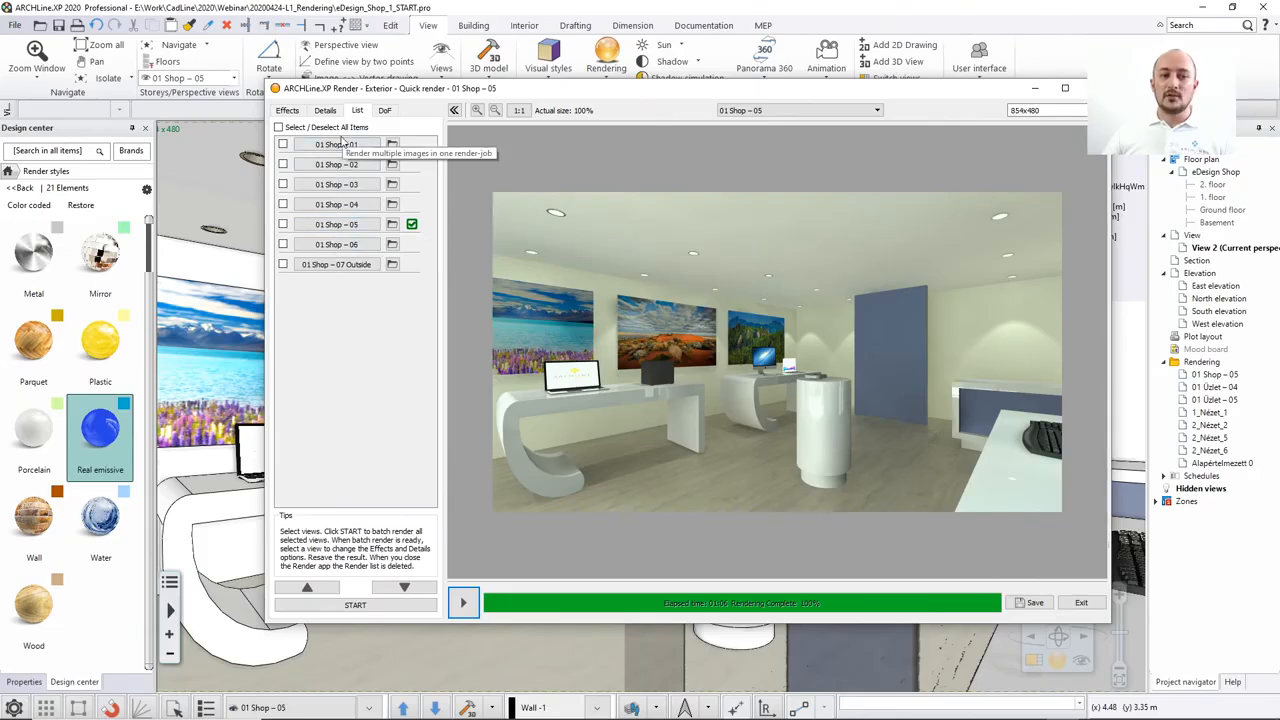
click(344, 205)
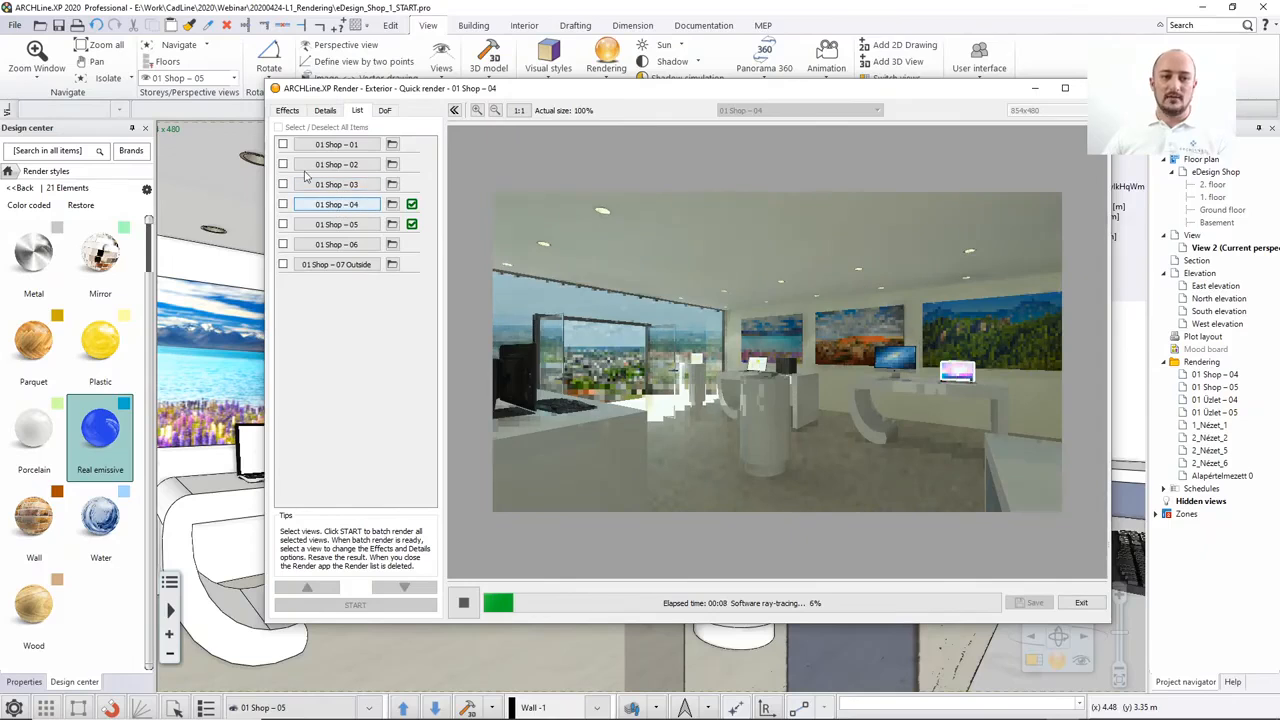
click(288, 110)
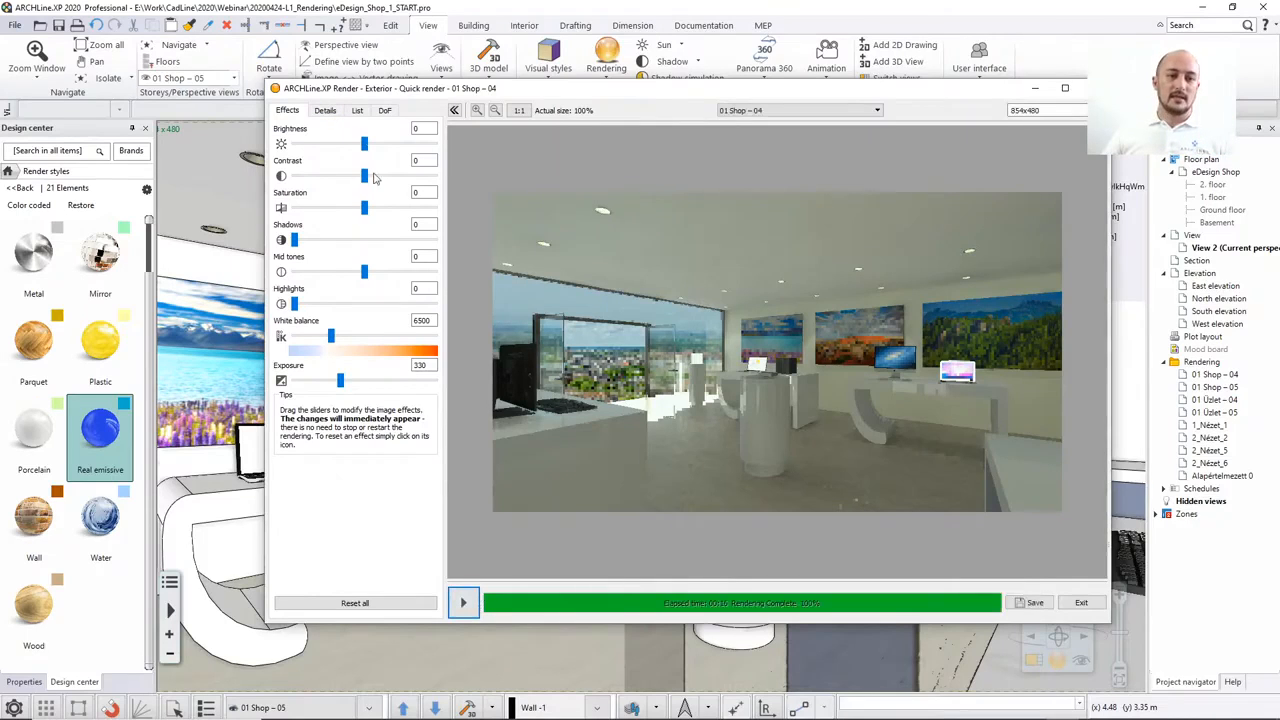
click(357, 111)
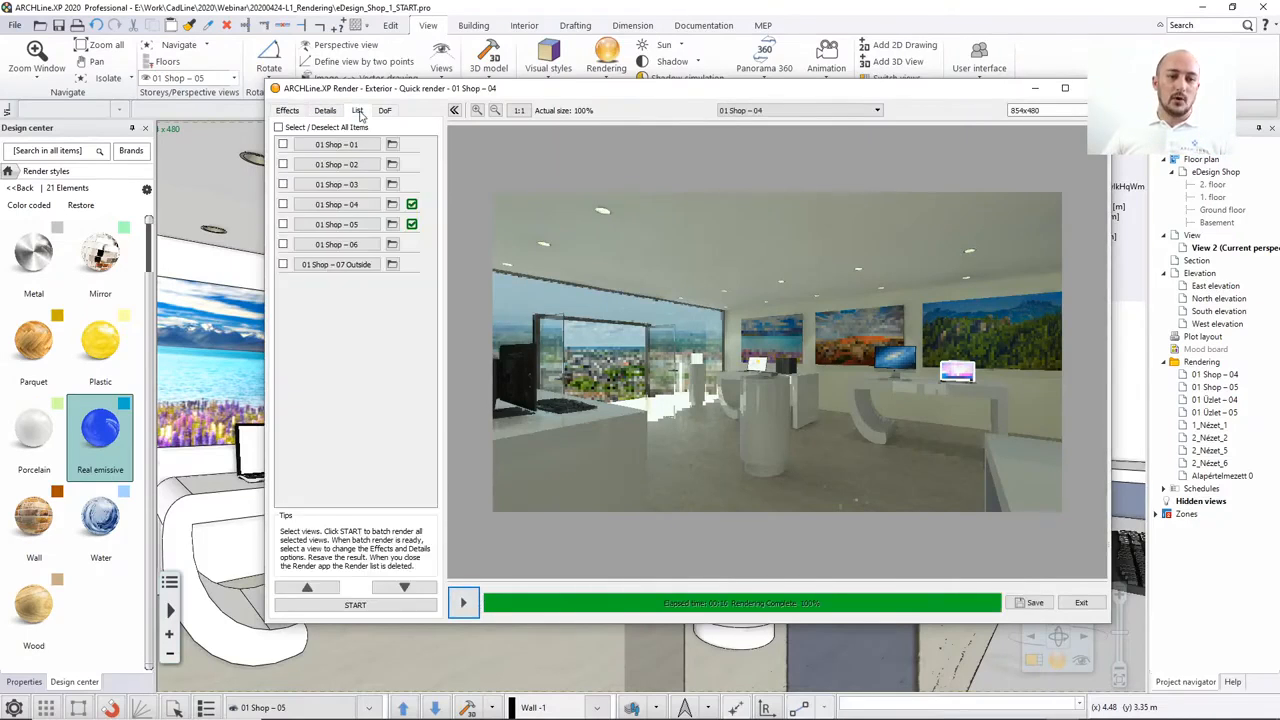
click(341, 226)
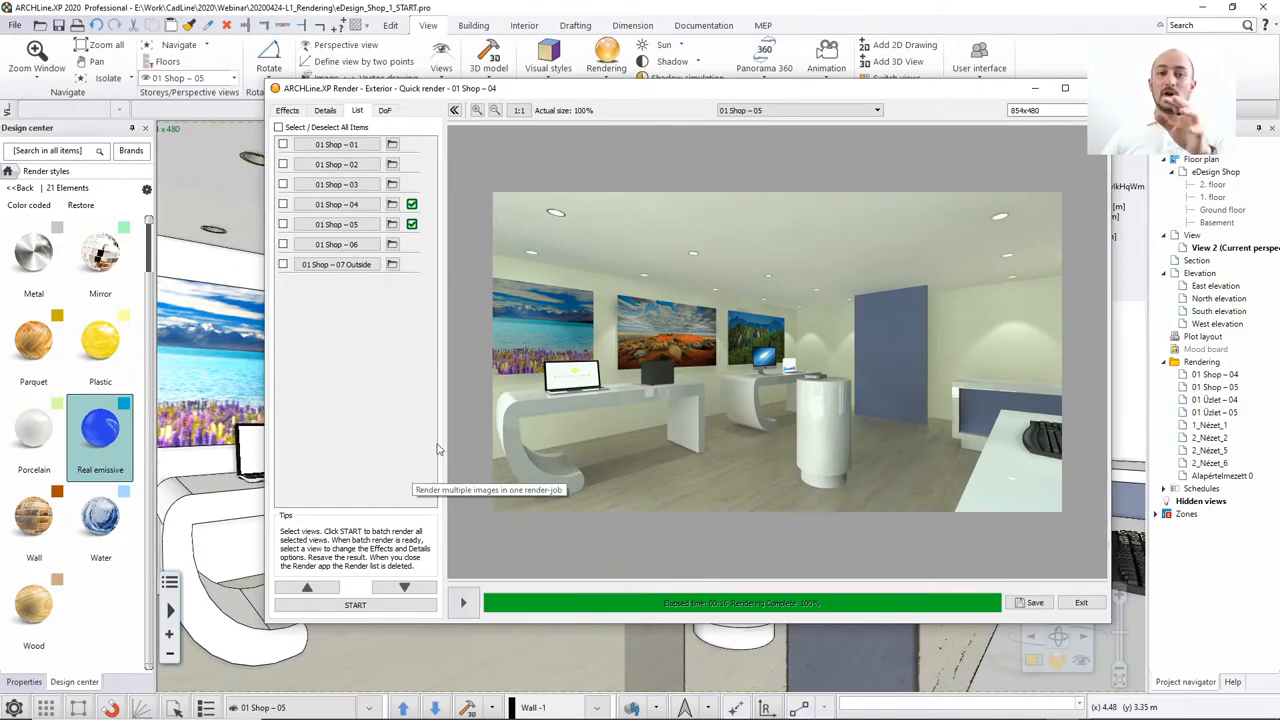
Select 01 Shop – 03, 01 Shop – 04 and 01 Shop – 05 for batch rendering.
click(283, 184)
click(283, 204)
click(283, 224)
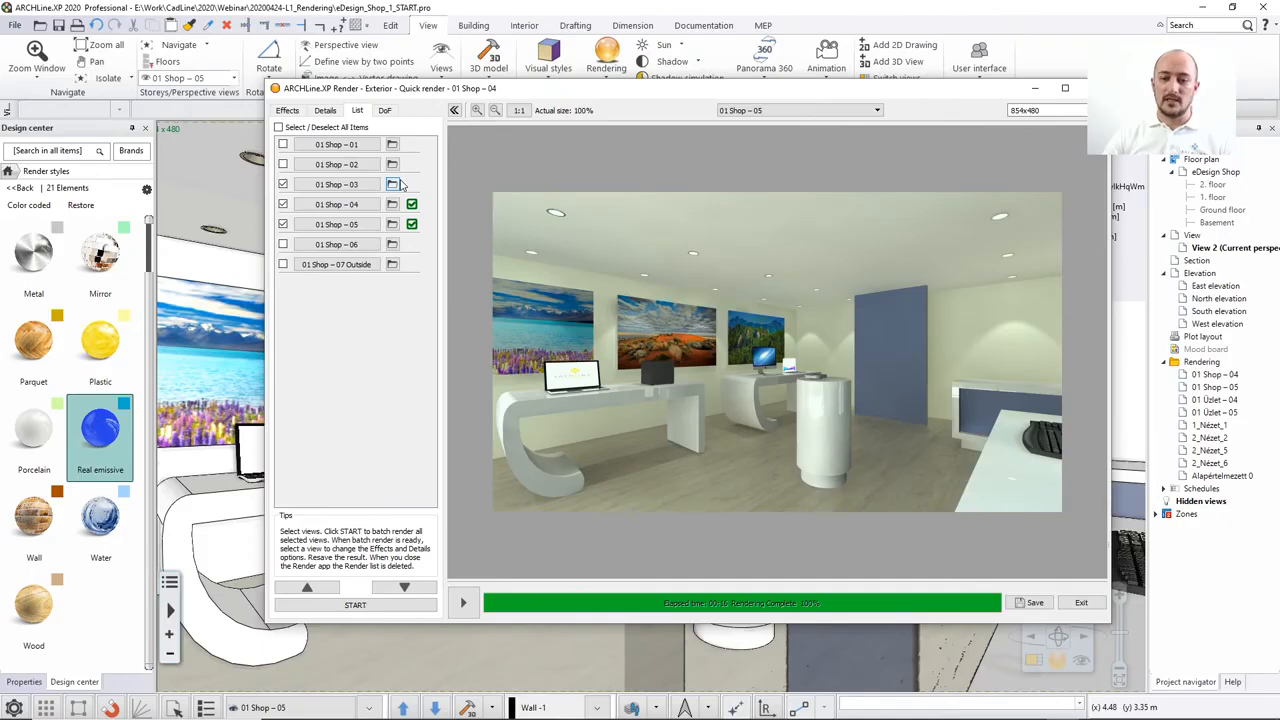
Review the photorealistic settings for standalone rendering in the main program window and close them without starting a render.
click(483, 17)
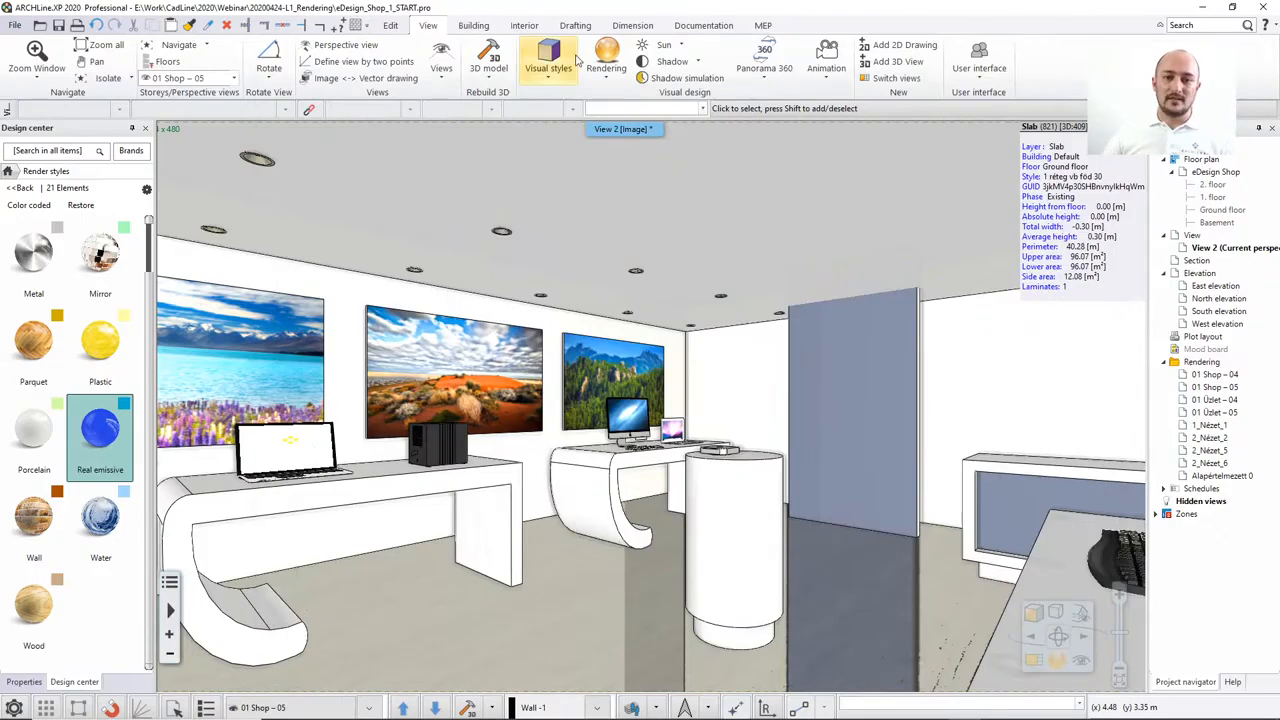
click(606, 58)
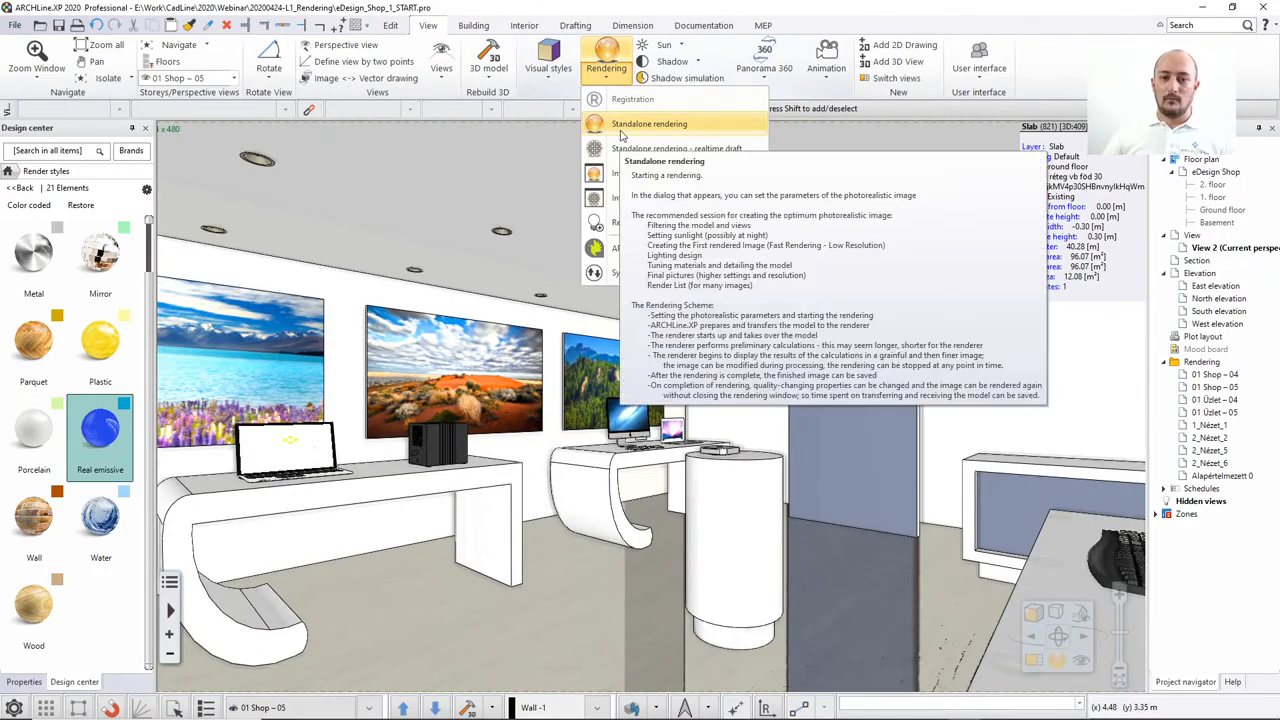
click(640, 124)
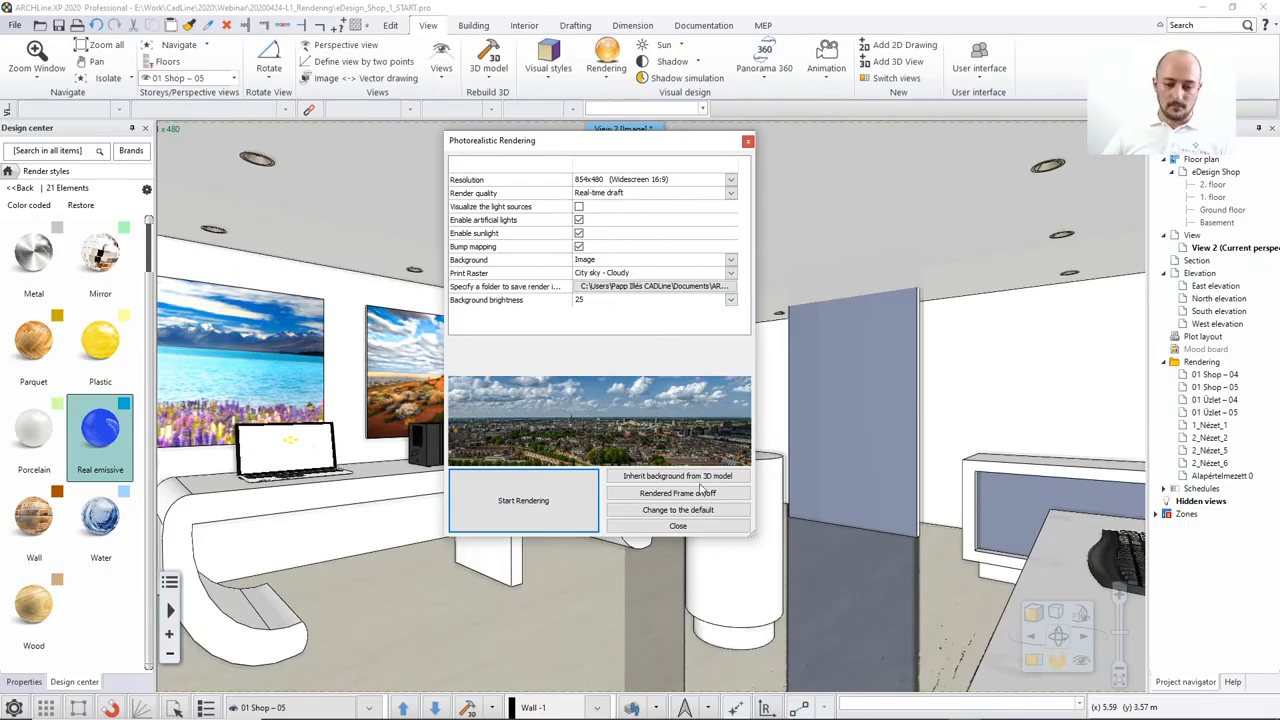
click(700, 527)
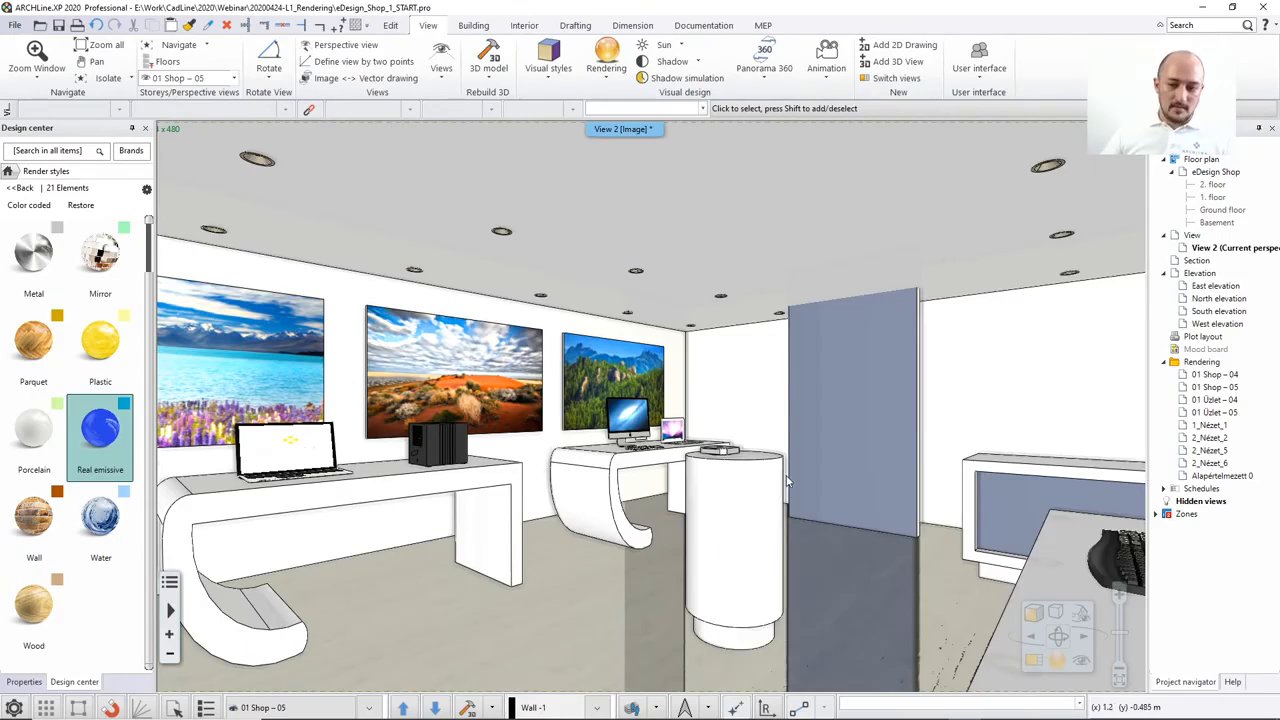
Show the ground floor plan beside View 2 and create a cut-away 3D view with a rectangle around the plan's left half.
click(561, 677)
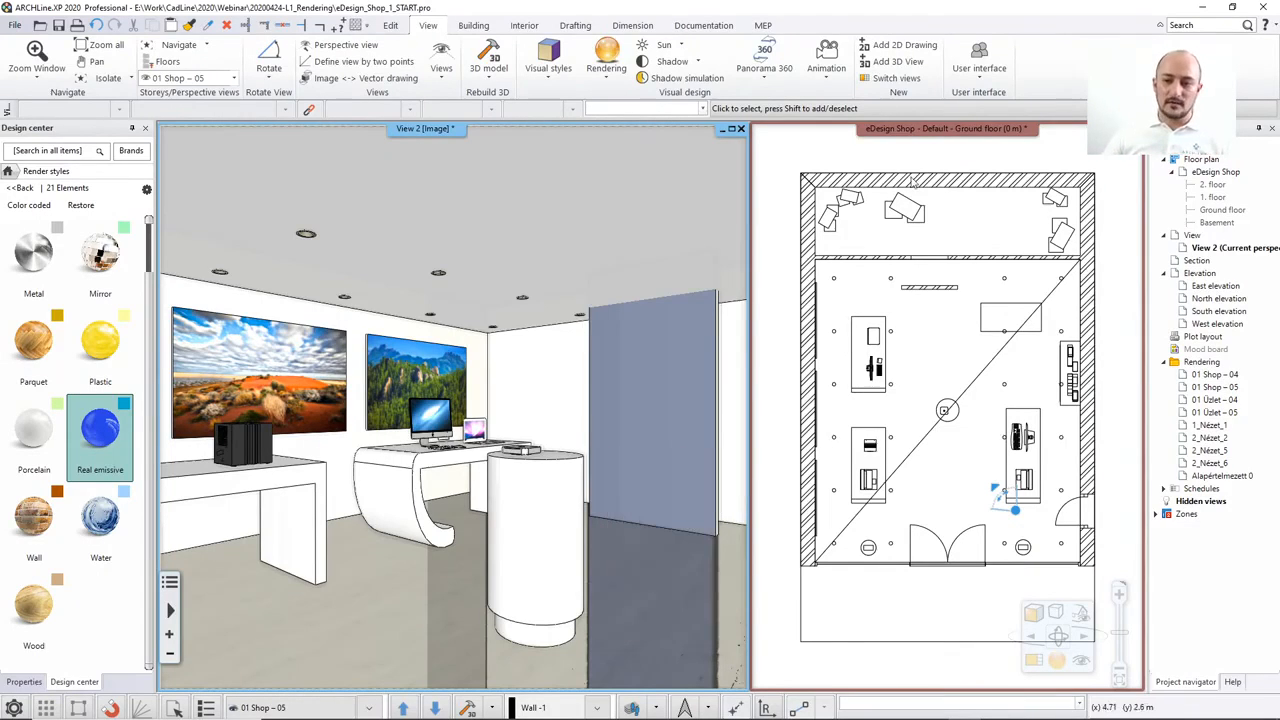
click(934, 469)
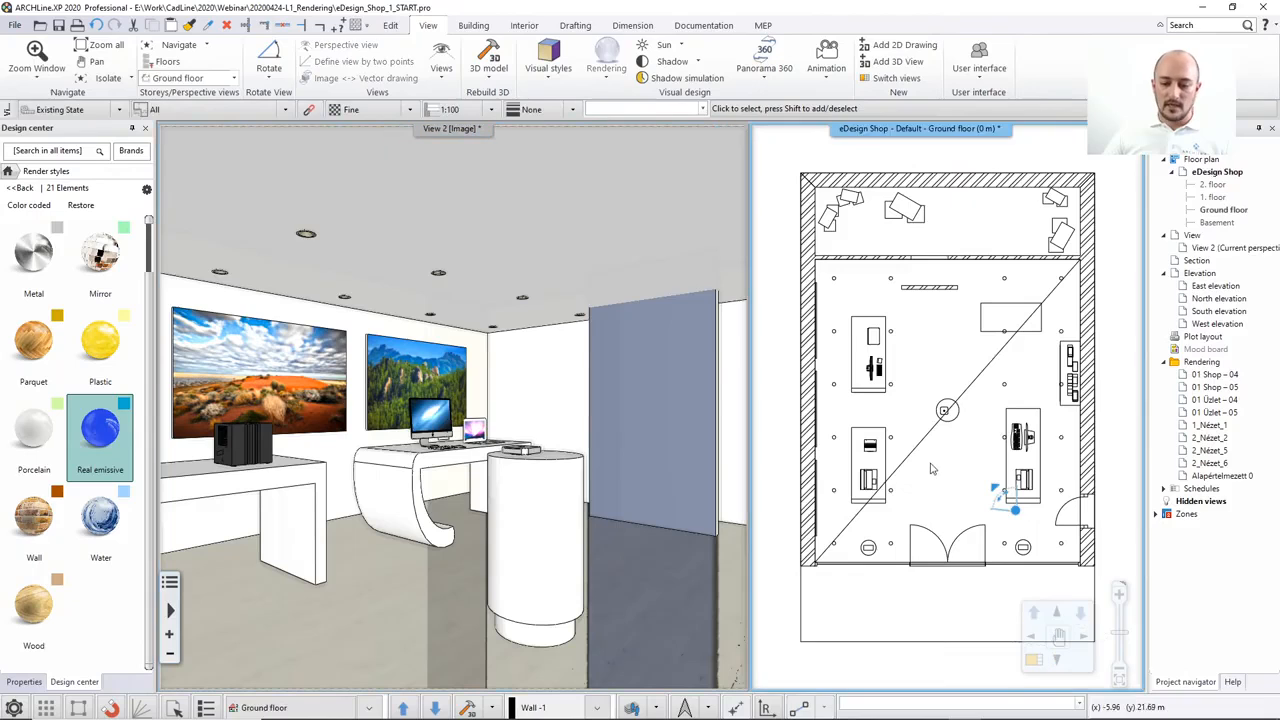
click(493, 706)
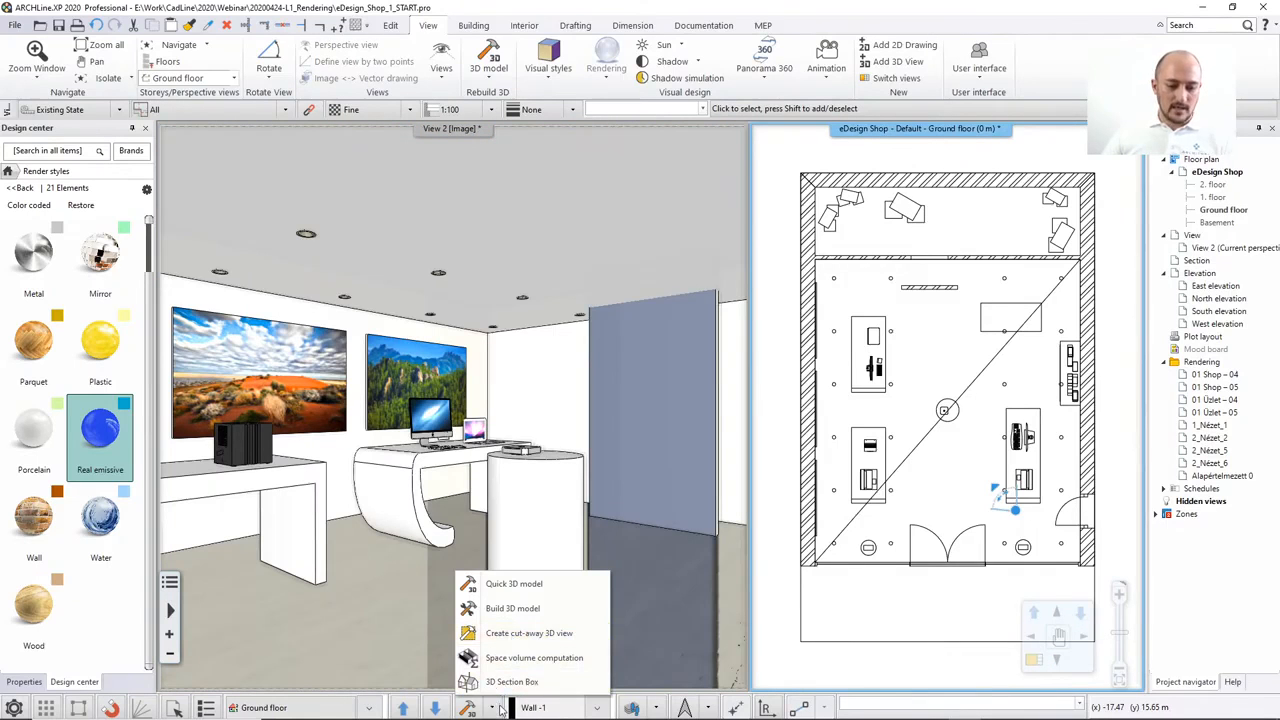
click(503, 643)
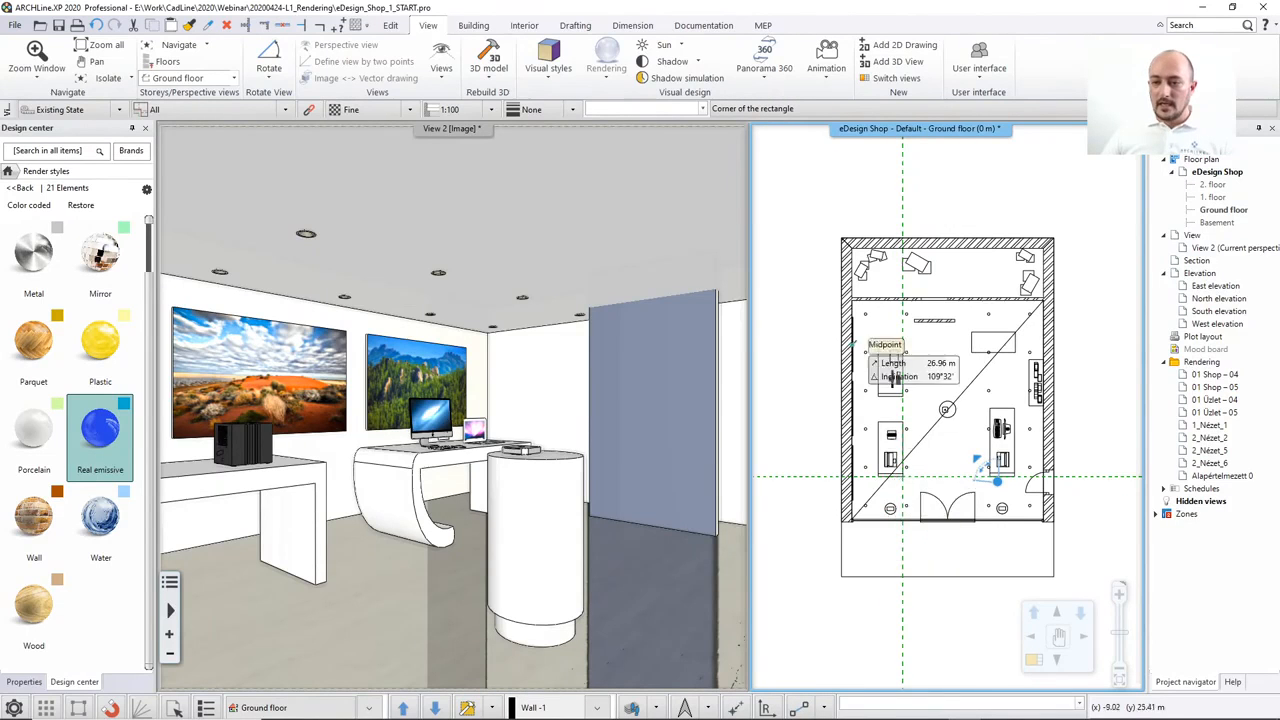
click(796, 200)
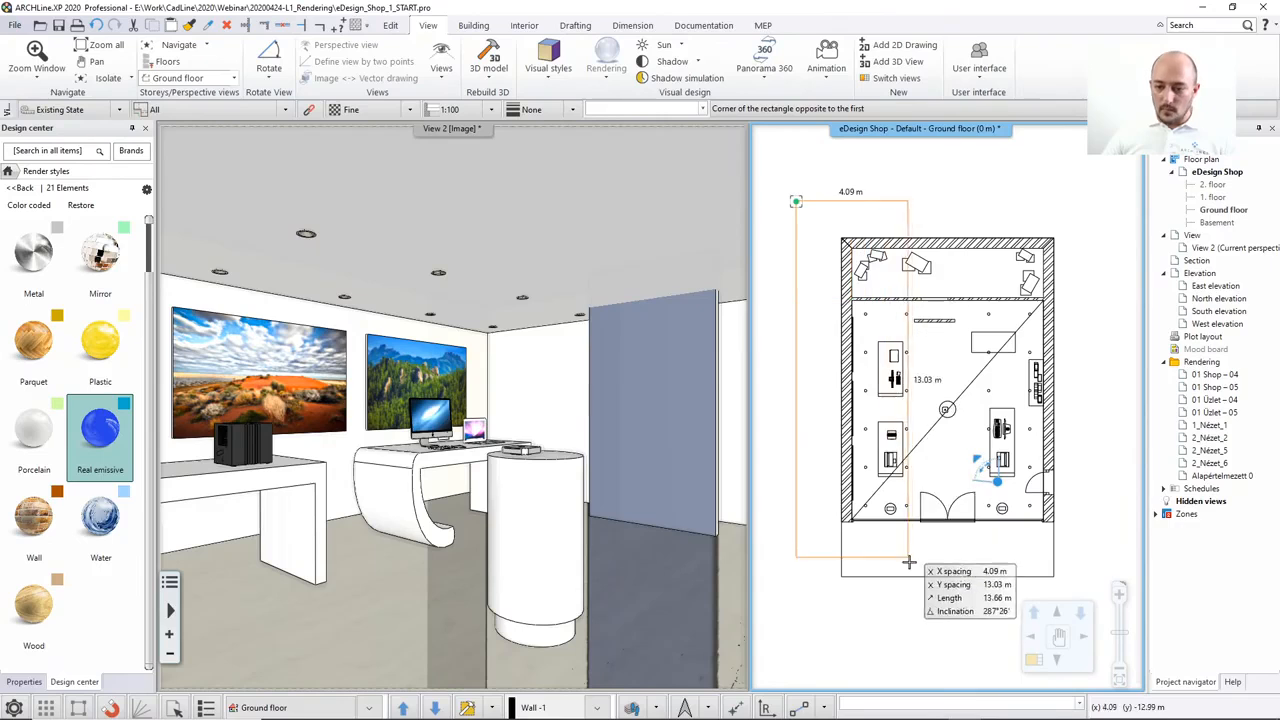
click(947, 623)
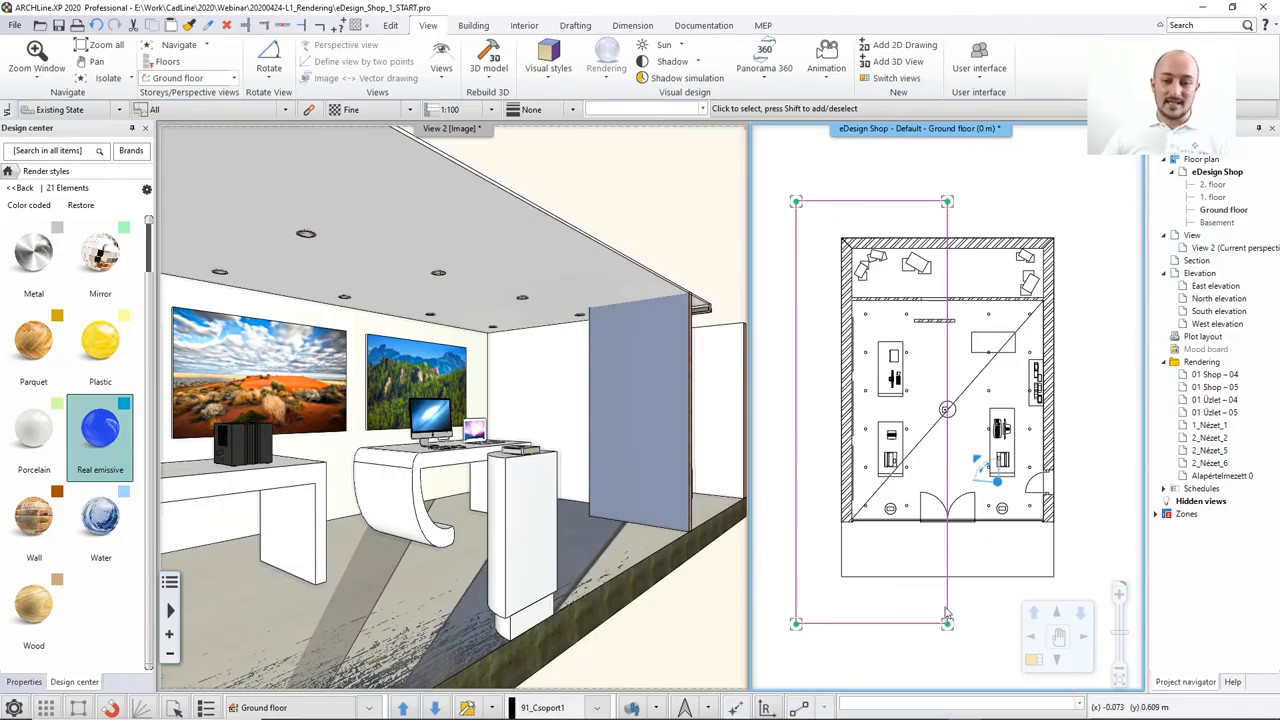
click(618, 431)
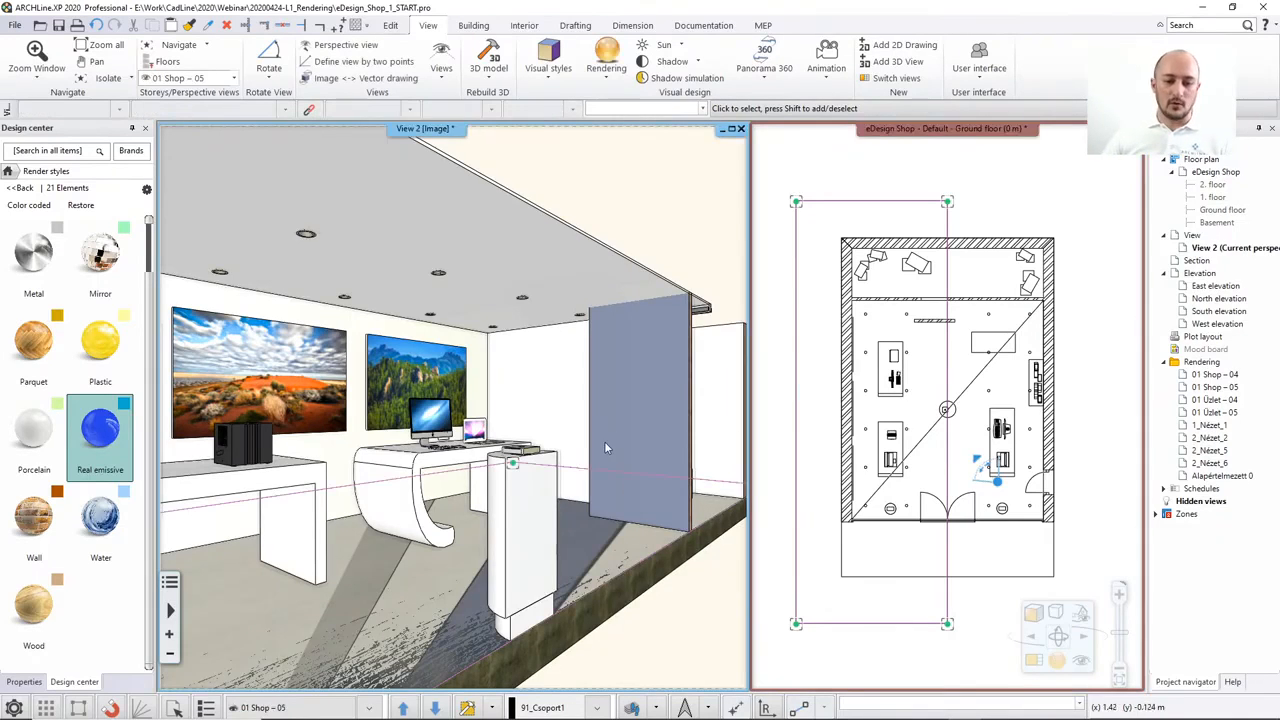
middle_drag(590, 396, 598, 384)
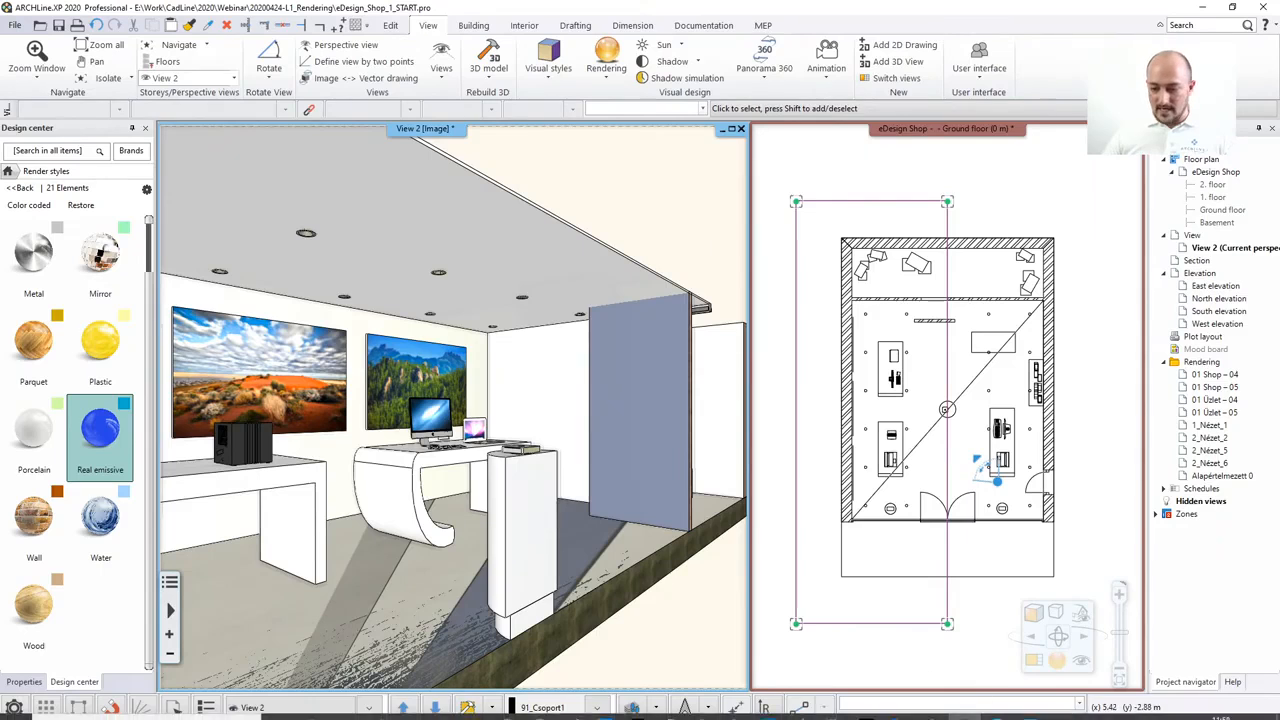
Return to the render window, check the 01 Shop – 05 image effects and switch the render quality to Real-time.
click(1031, 707)
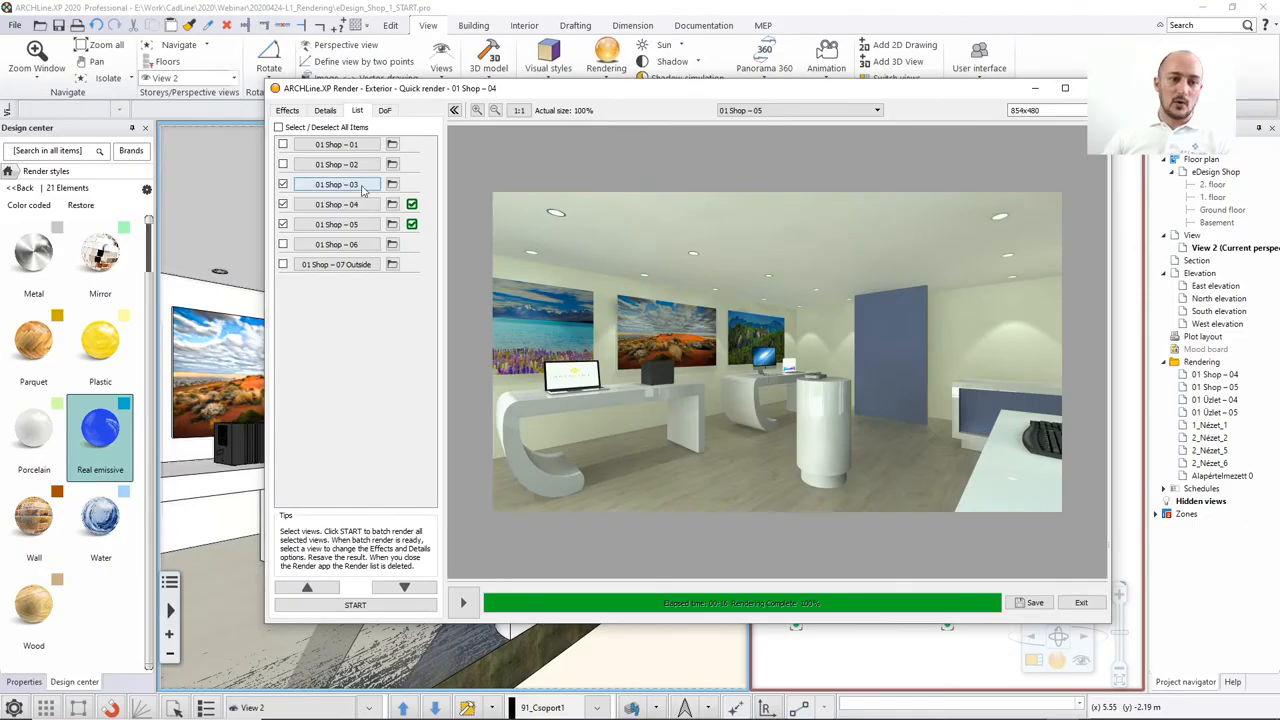
click(290, 111)
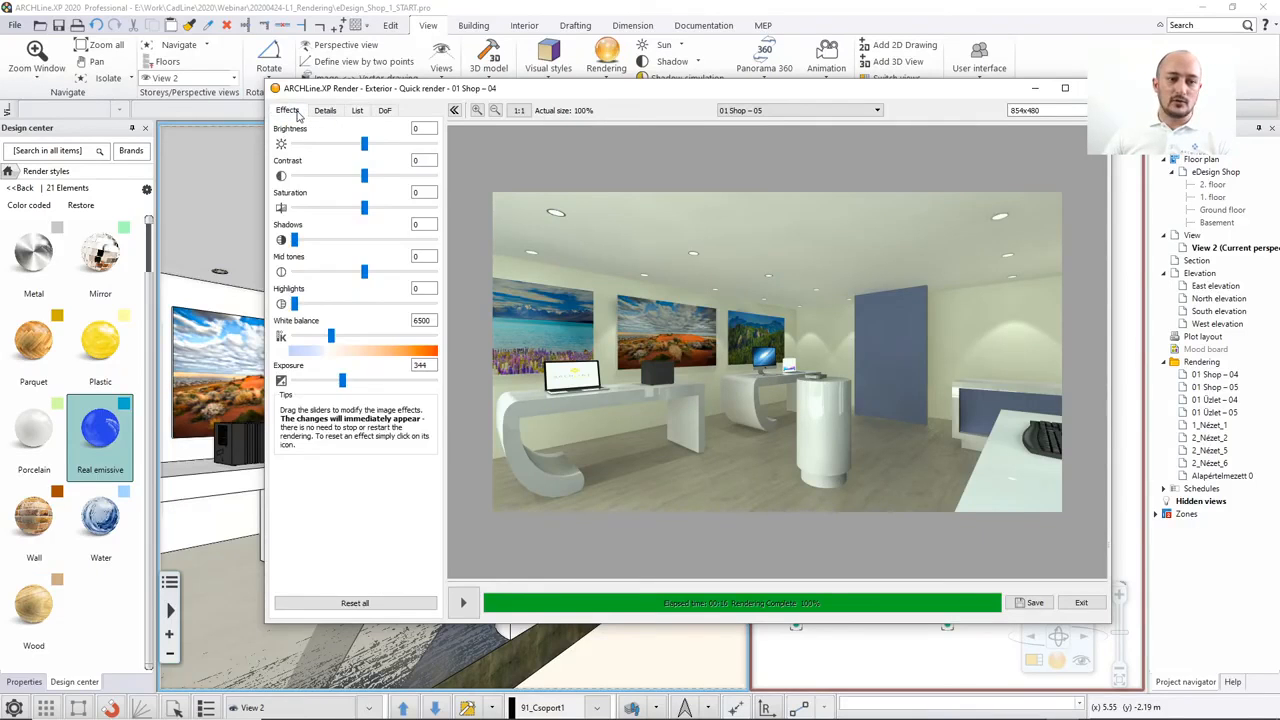
click(320, 112)
click(316, 128)
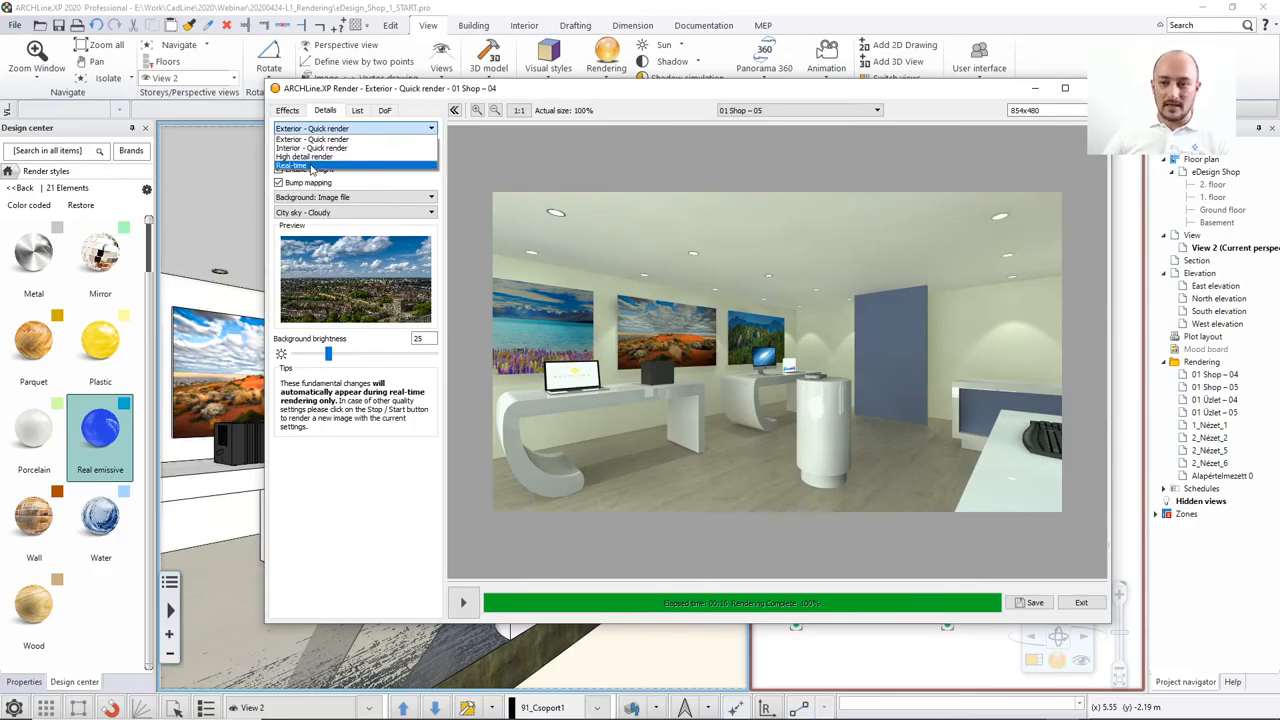
click(310, 166)
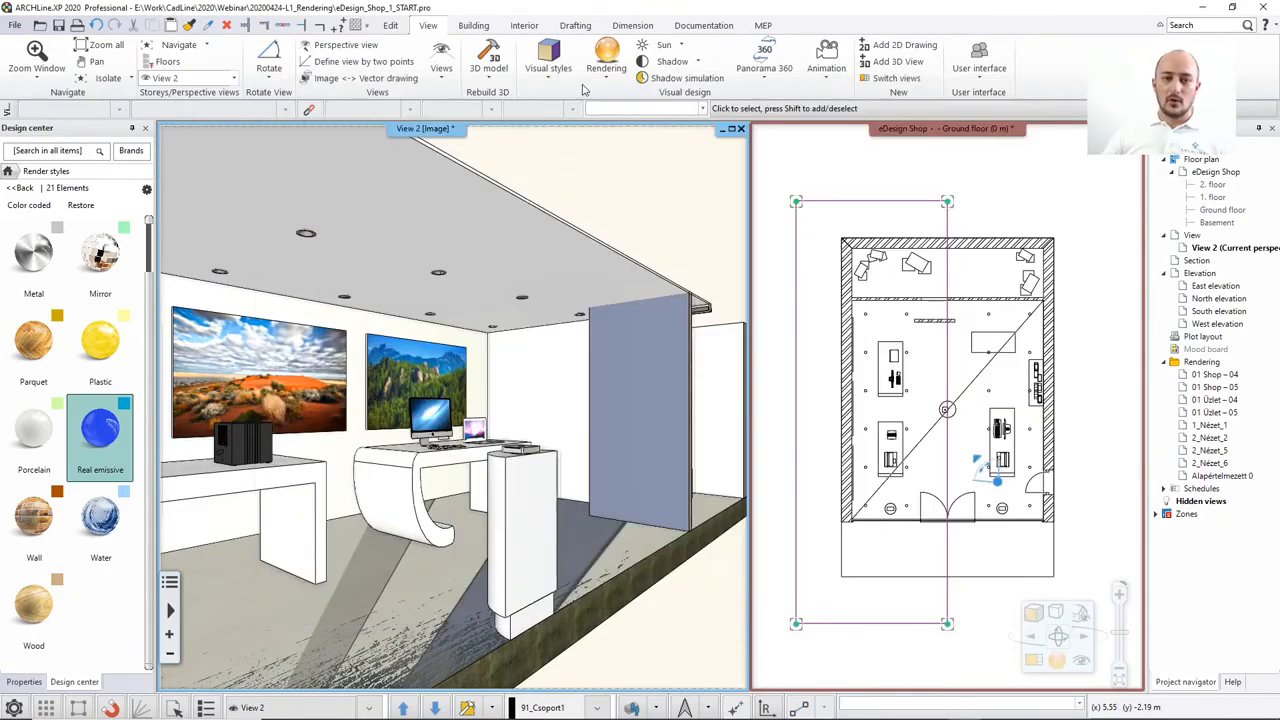
Orbit and zoom out View 2 to frame the cut-away shop and its display tables from outside.
scroll(617, 430, down, 3)
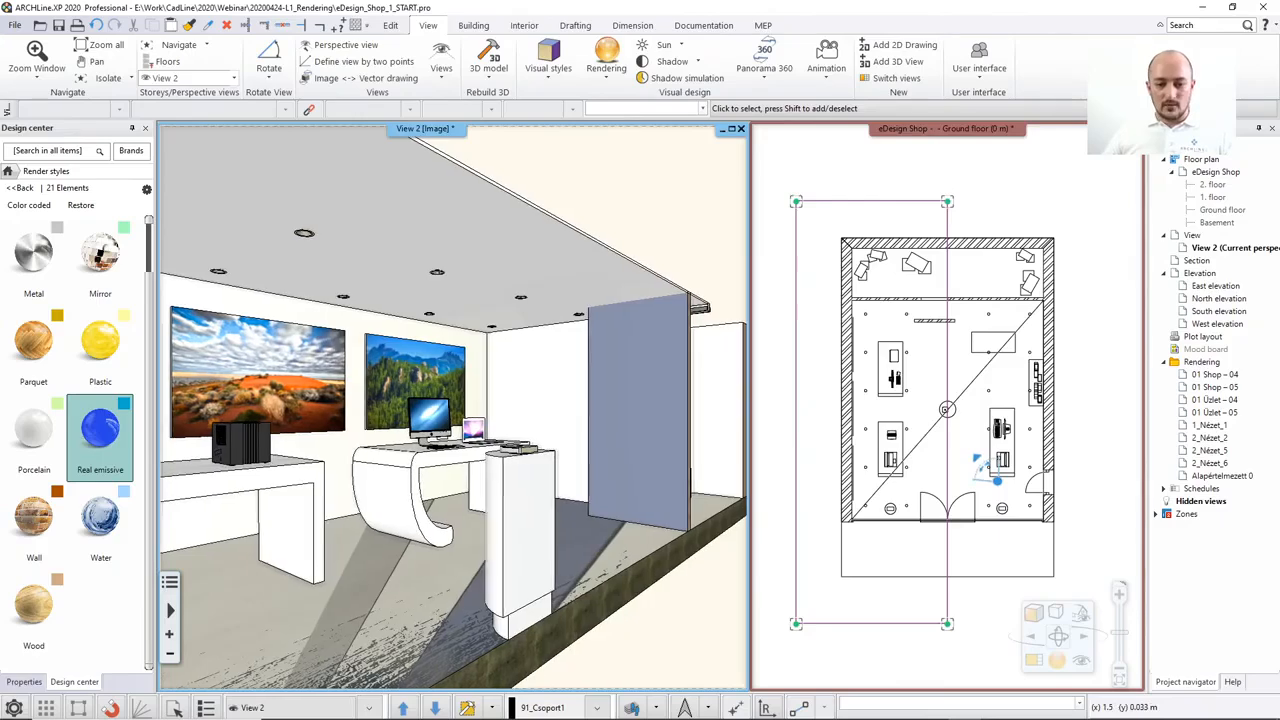
middle_drag(617, 430, 508, 440)
scroll(575, 438, down, 2)
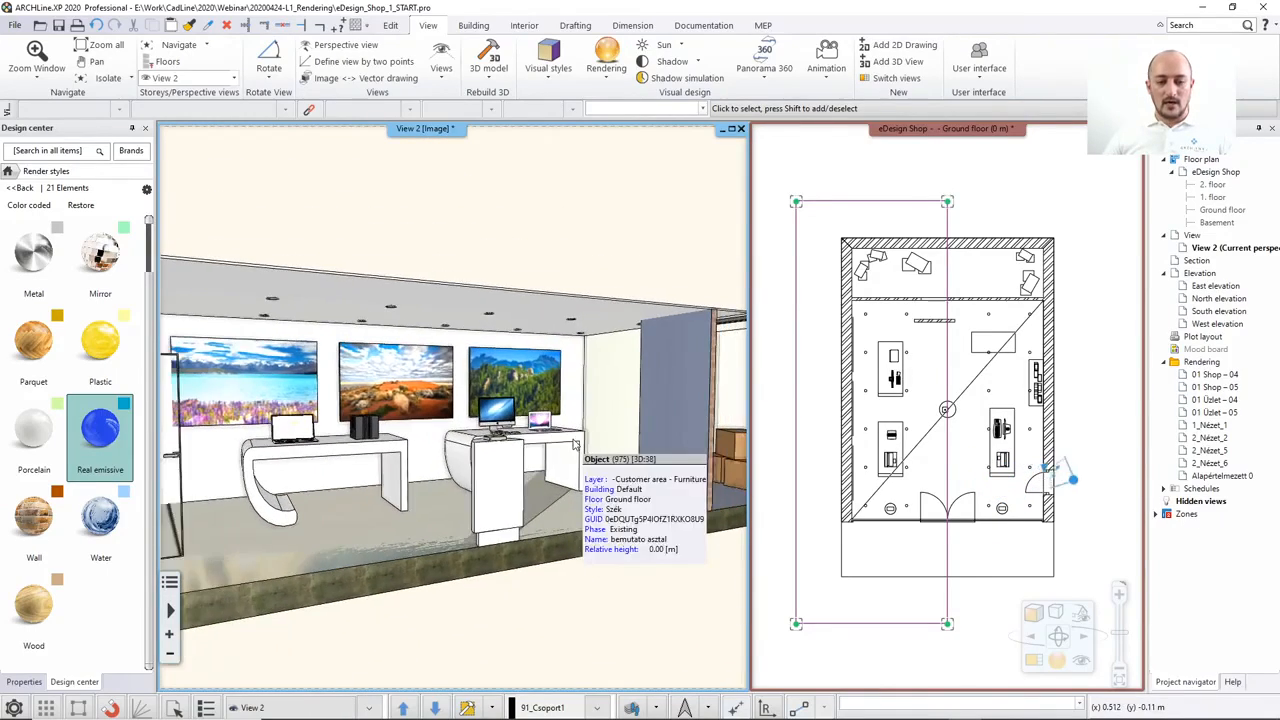
Quit the old render window and start a new standalone real-time draft render of the cut-away view at 854x480.
mouse_move(1020, 716)
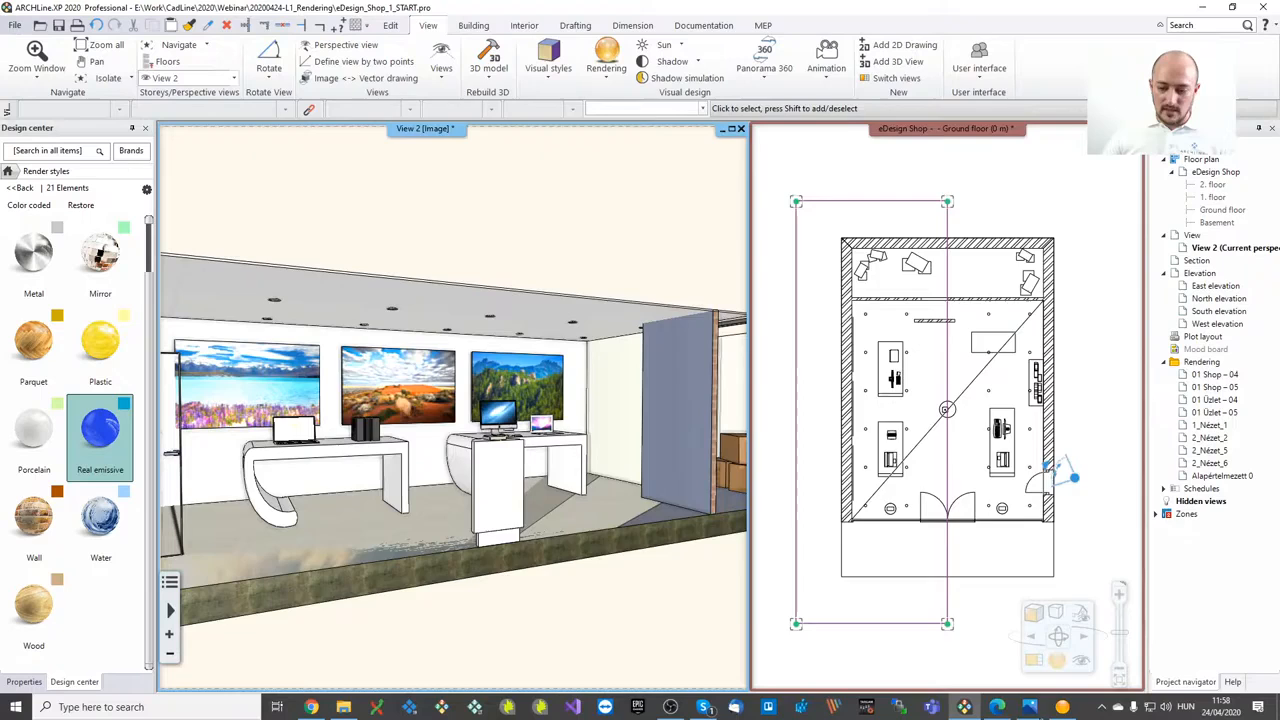
click(1063, 707)
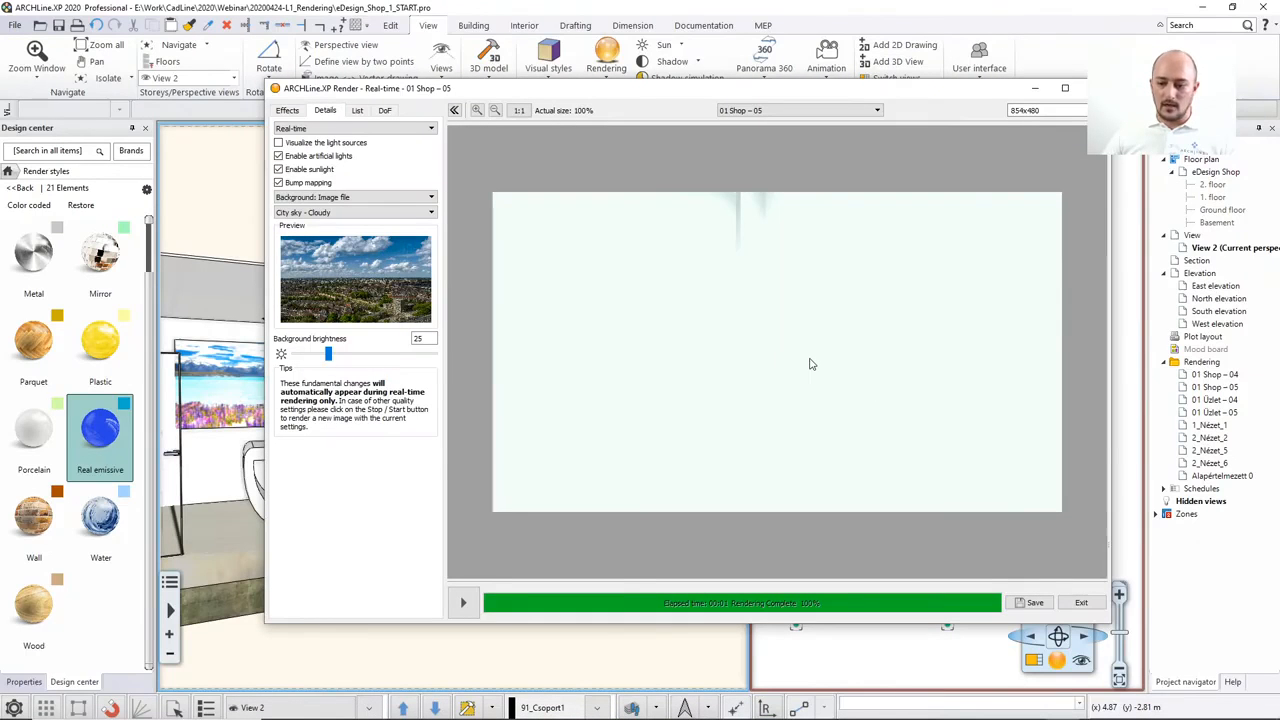
click(1084, 88)
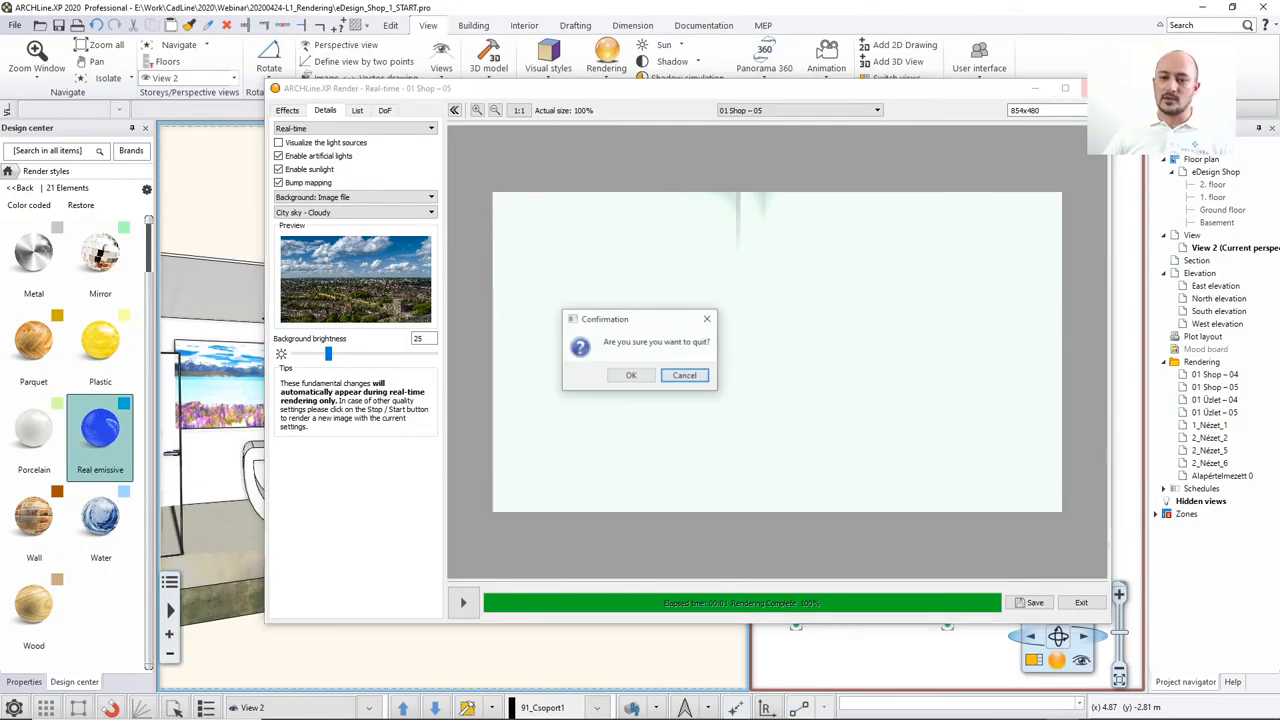
click(645, 378)
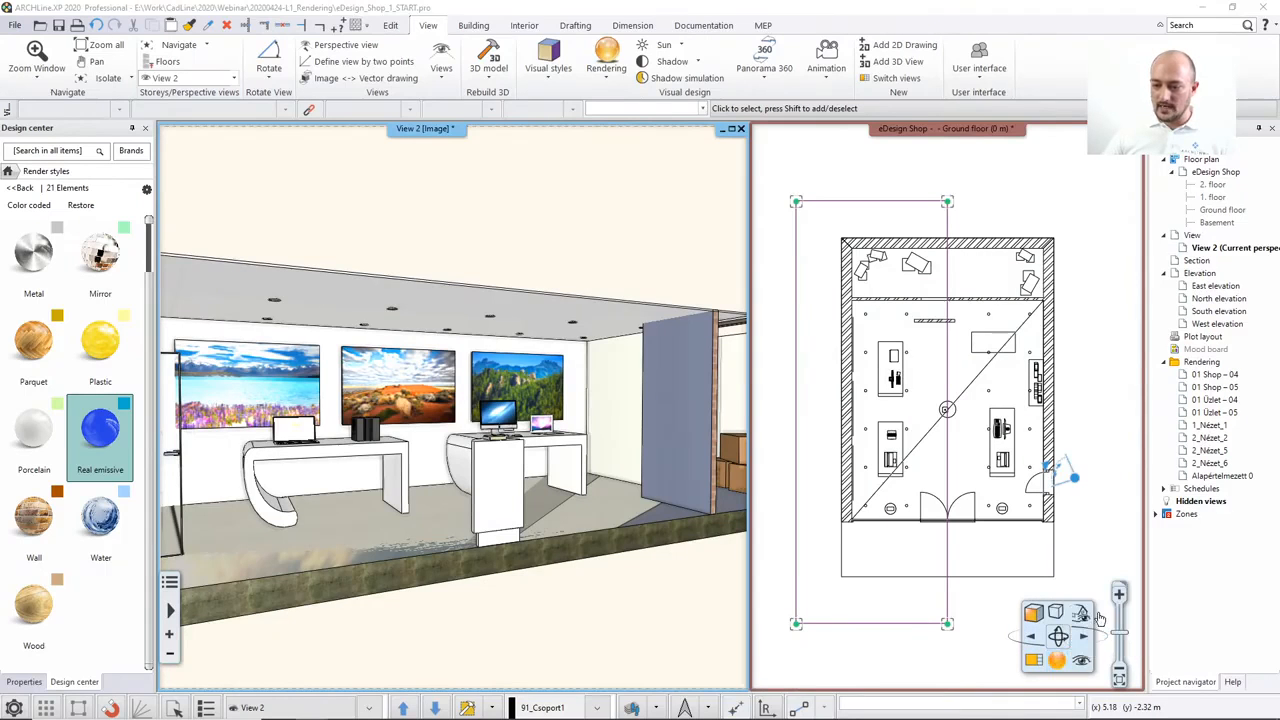
mouse_move(1060, 663)
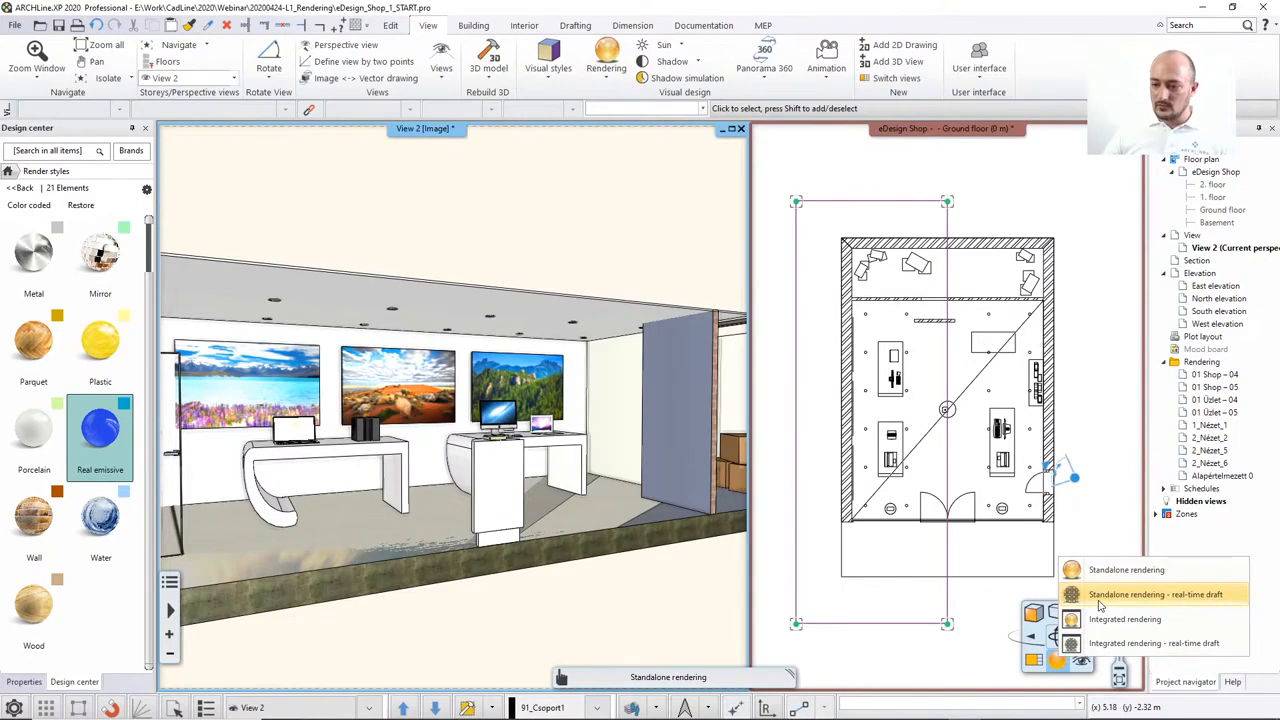
click(1150, 594)
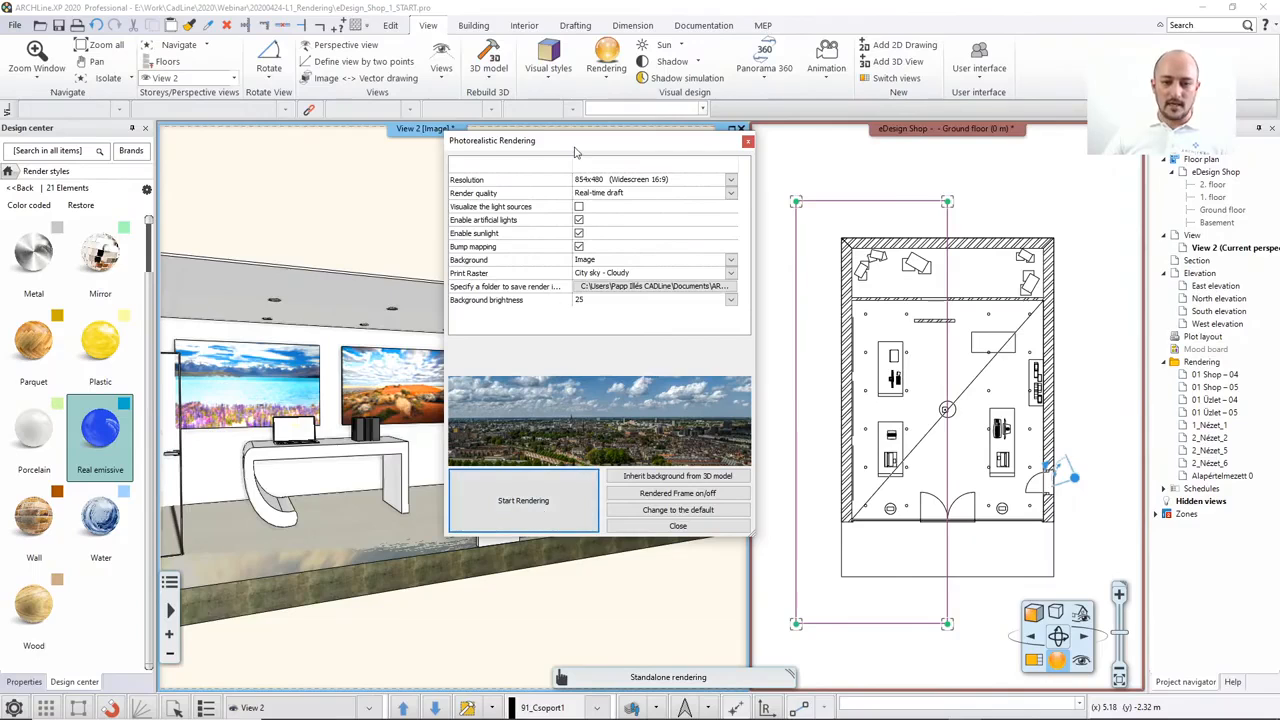
click(556, 498)
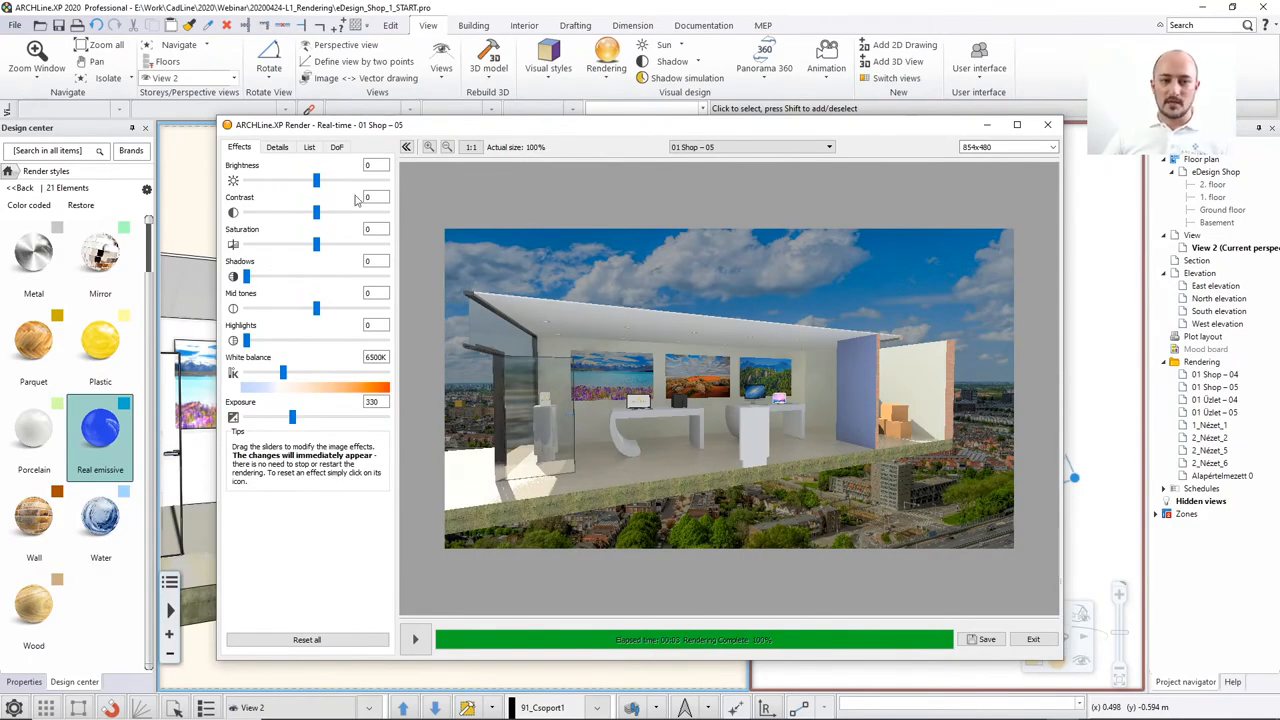
Change the render background from the image file to a single colour and return to the image effects.
click(278, 147)
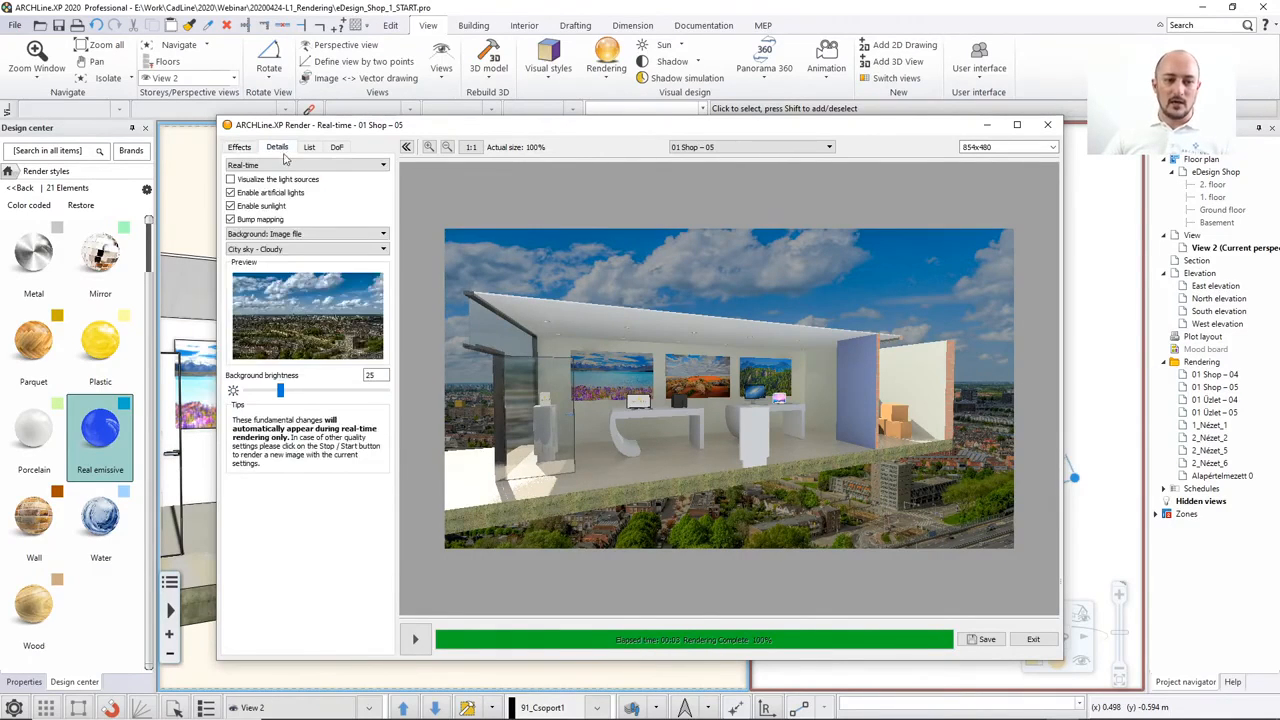
click(288, 236)
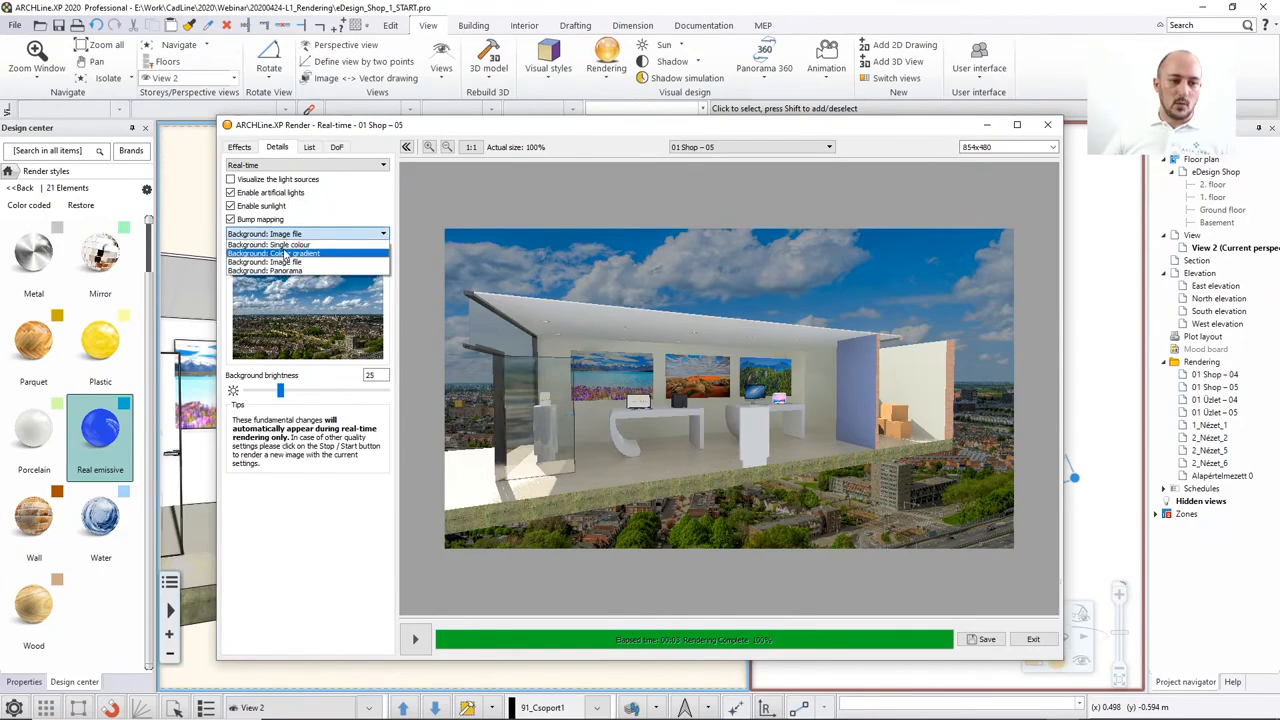
click(287, 245)
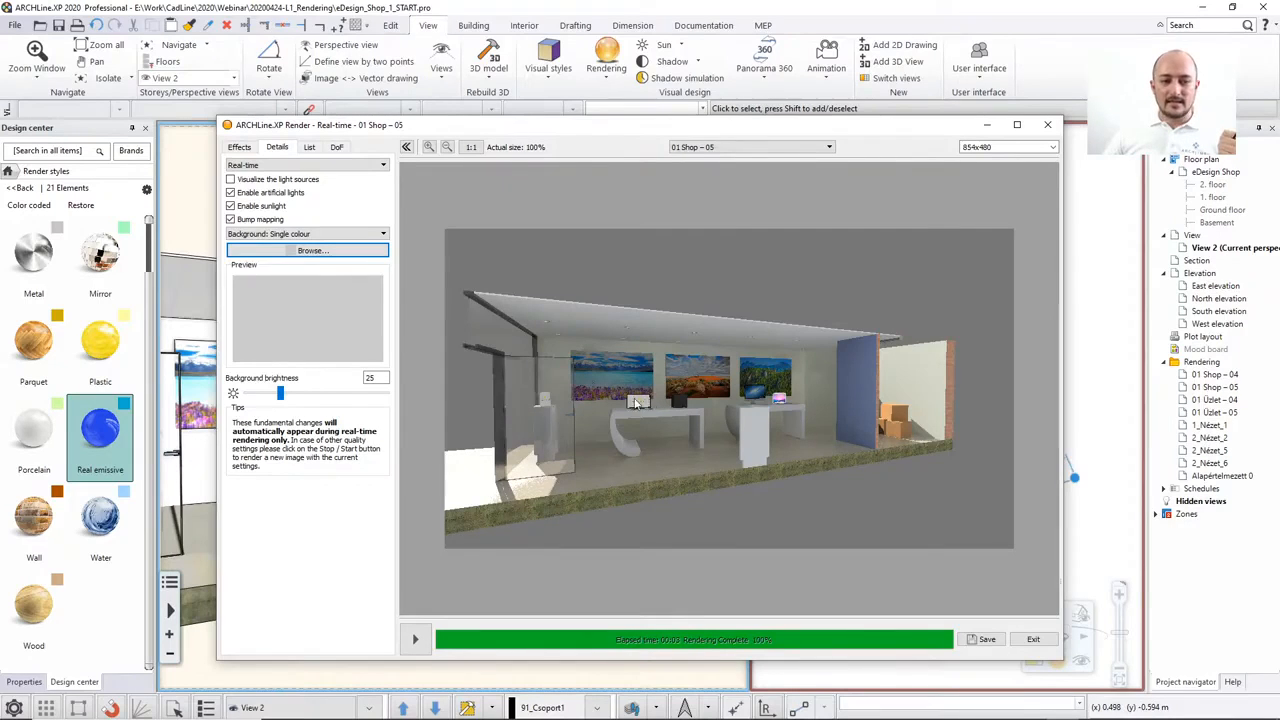
click(241, 147)
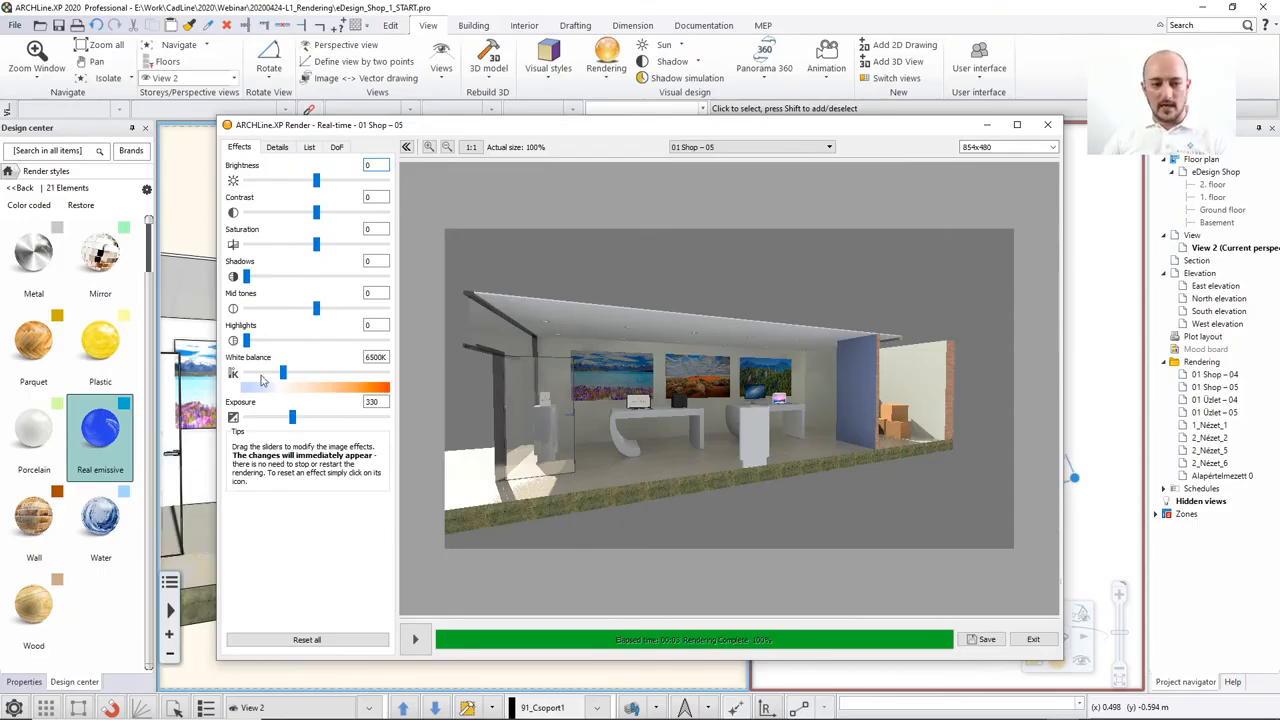
Reframe the cut-away shop from its entrance side and set the exposure of its real-time render to 287.
click(190, 363)
middle_drag(290, 386, 478, 461)
scroll(326, 397, down, 2)
scroll(350, 418, down, 5)
scroll(478, 461, down, 3)
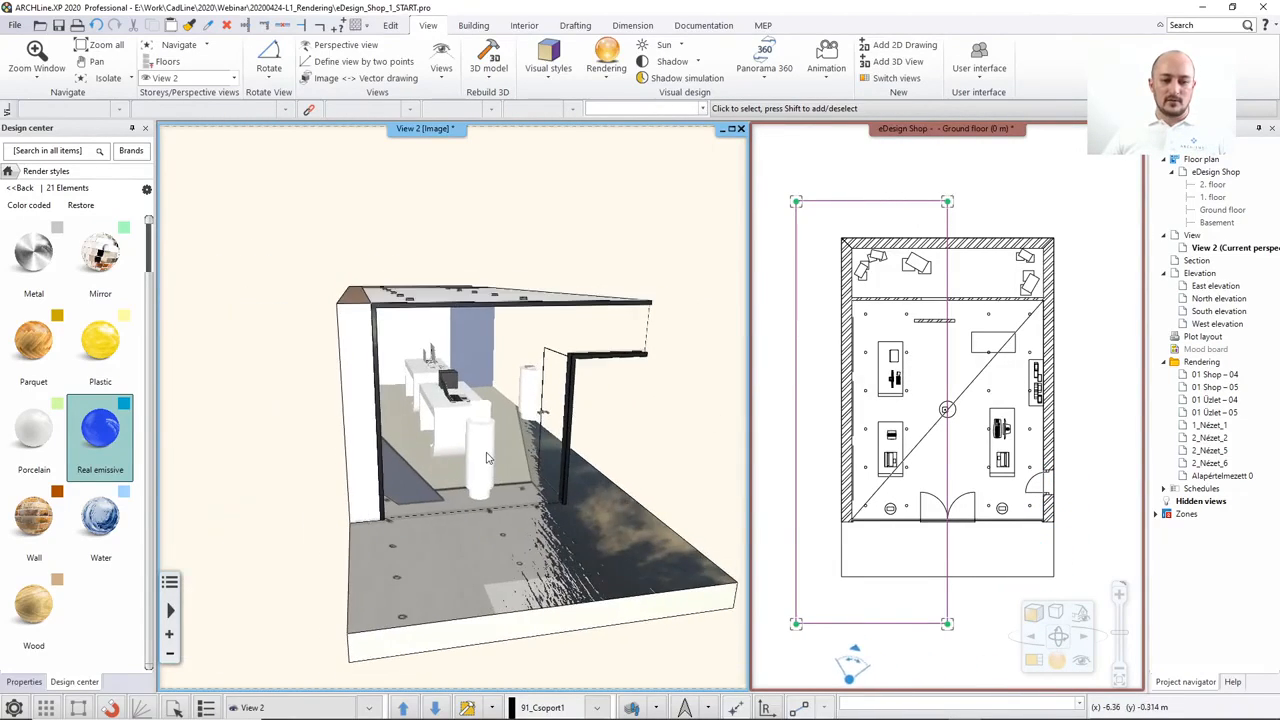
click(1062, 707)
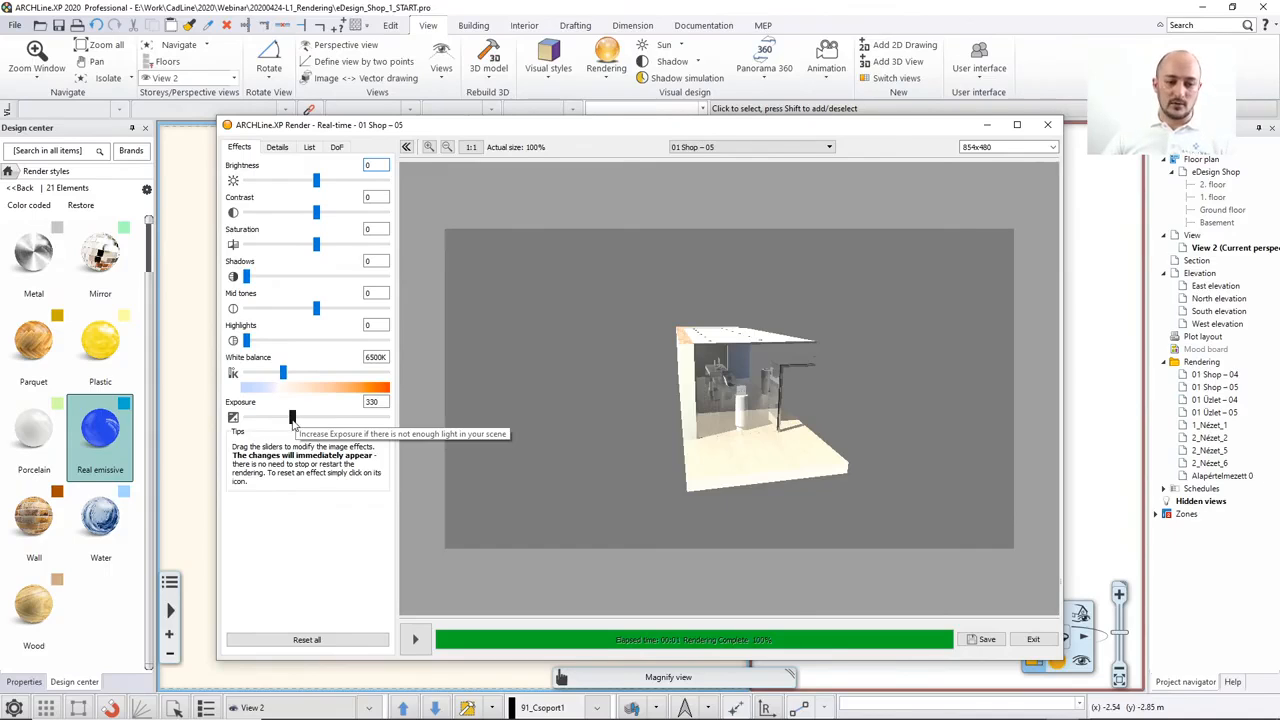
drag(292, 418, 288, 418)
drag(287, 424, 286, 424)
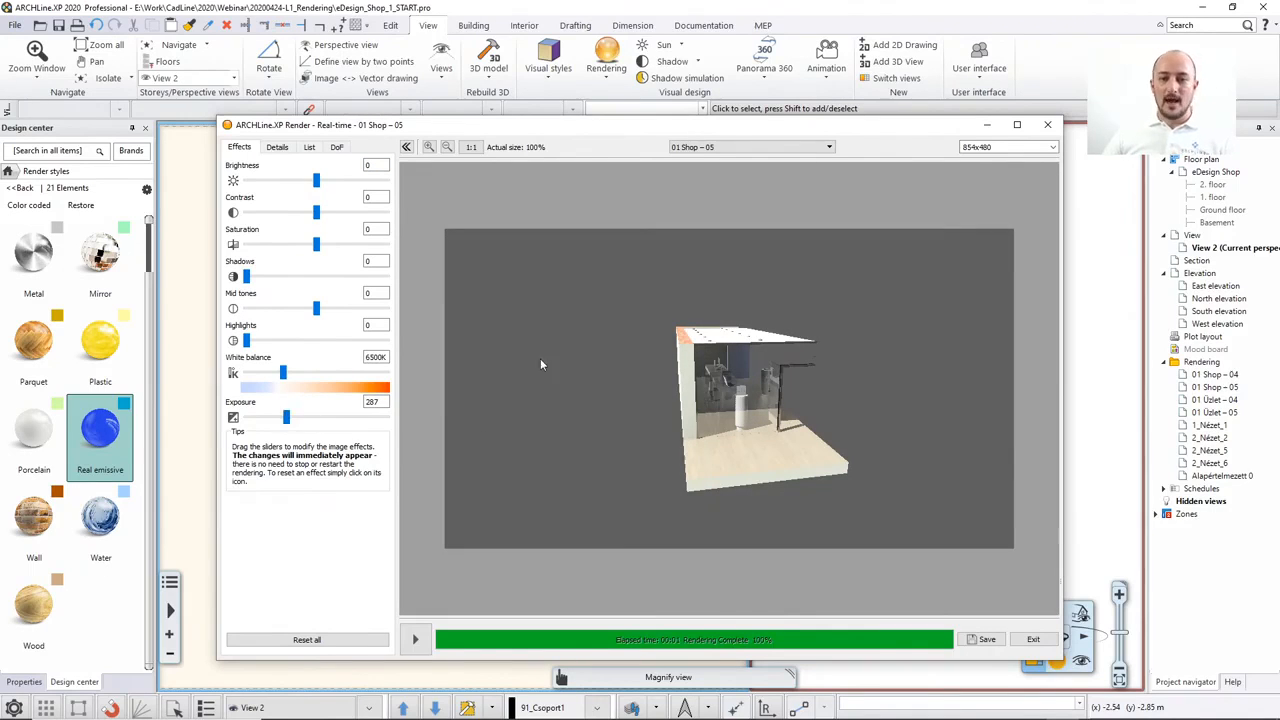
Maximize View 2, frame the whole cut-away shop from its open long side, and check it in the real-time render.
click(546, 8)
mouse_move(561, 397)
right_down()
mouse_move(545, 422)
mouse_move(329, 421)
right_up()
scroll(543, 423, up, 5)
scroll(329, 421, down, 8)
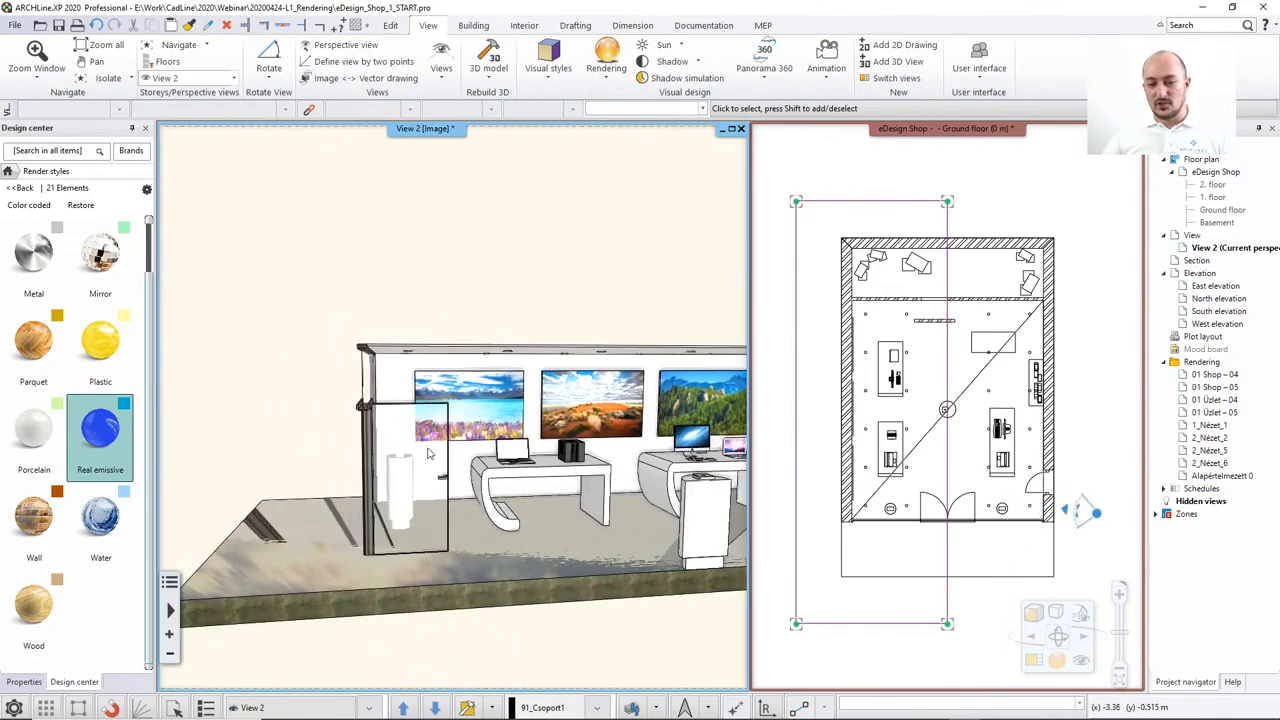
right_drag(255, 408, 656, 246)
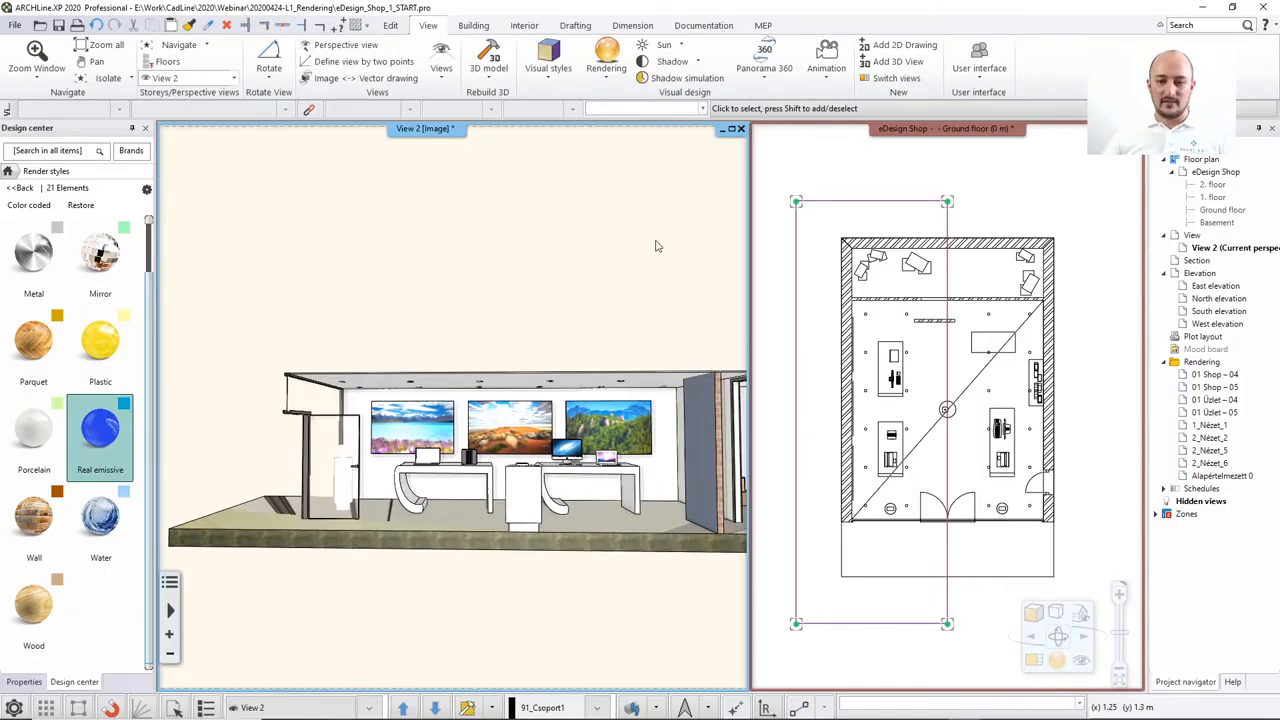
click(731, 129)
right_drag(627, 440, 580, 452)
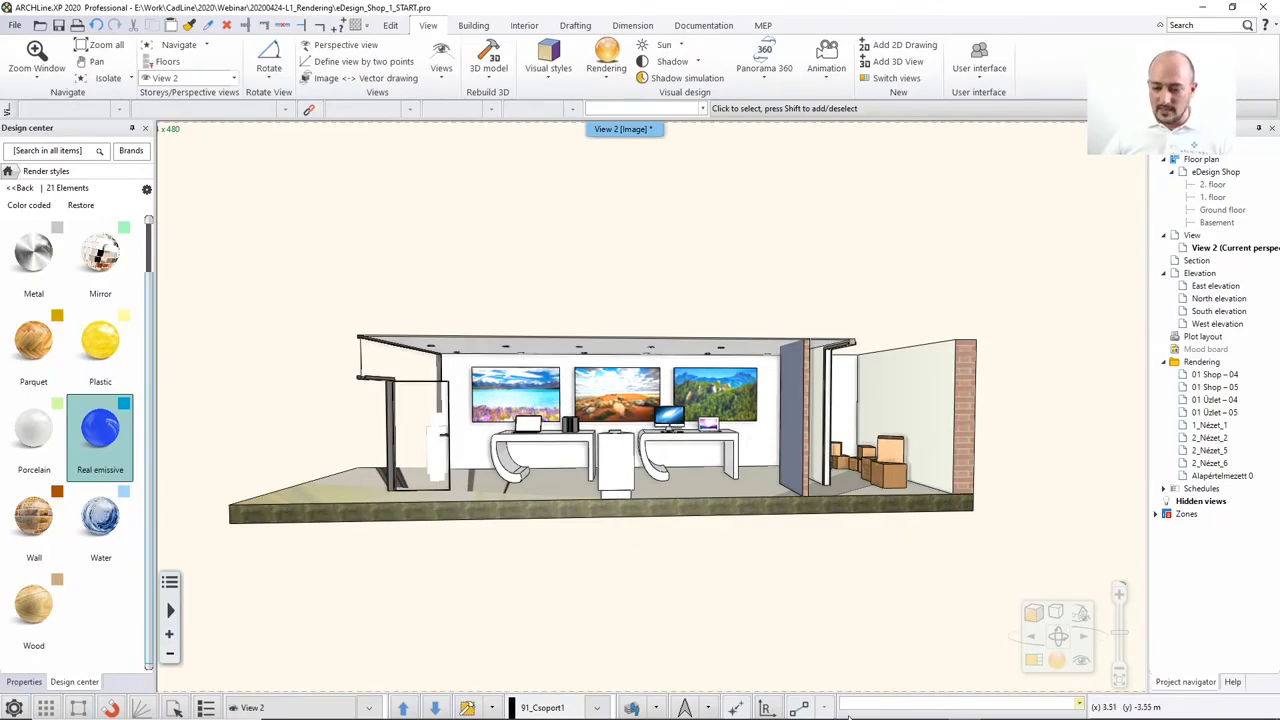
click(1062, 707)
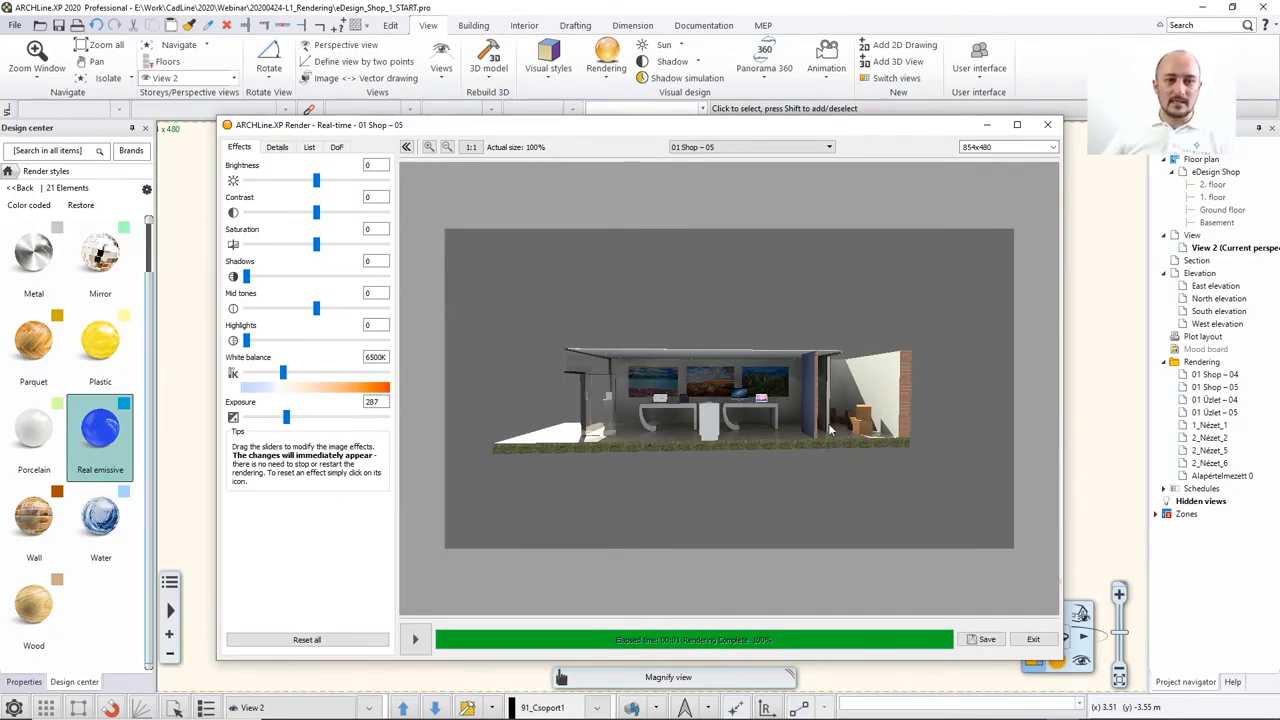
Switch View 2 to the straight-on Right view of the cut-away shop, check its real-time render, and return to the model.
click(1033, 639)
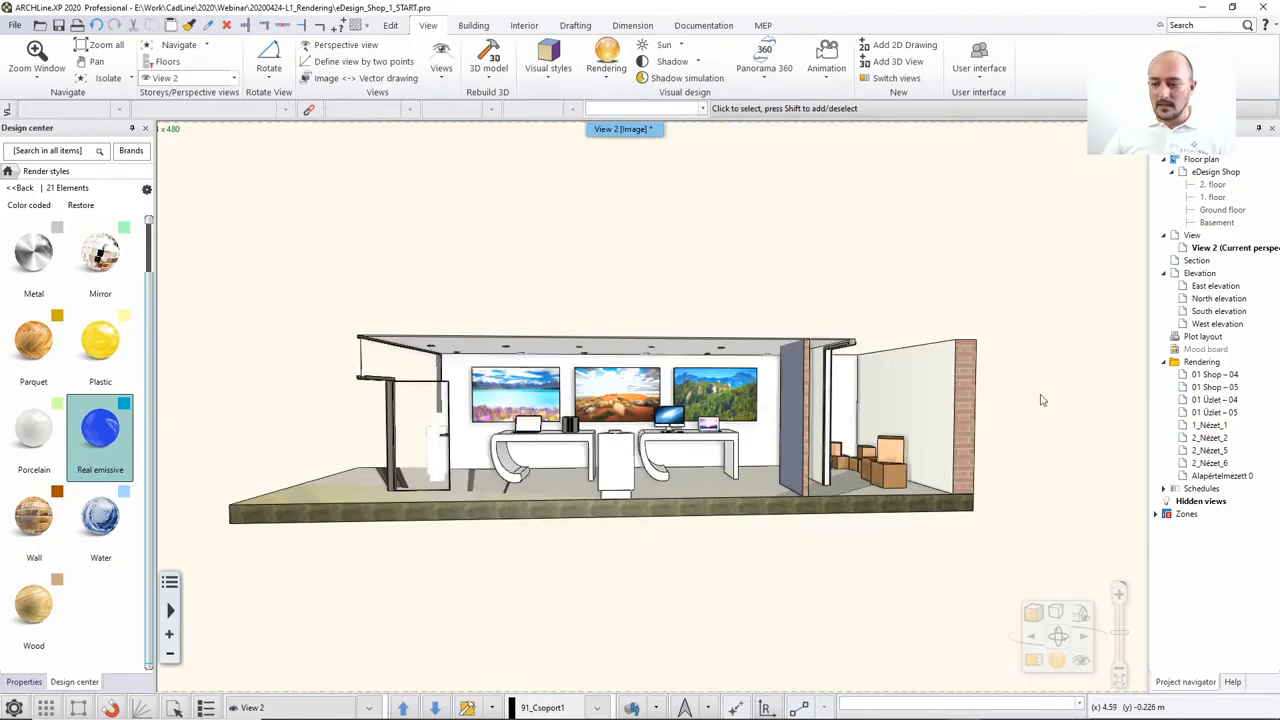
click(1081, 619)
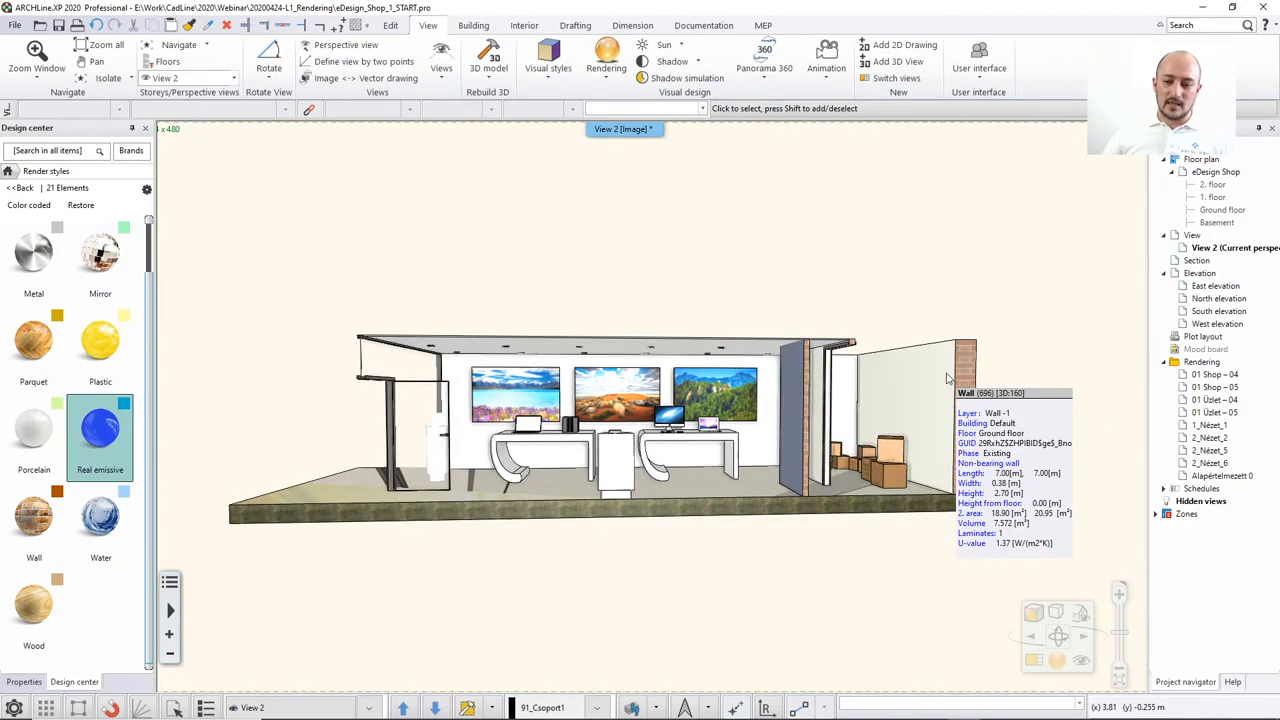
key(F4)
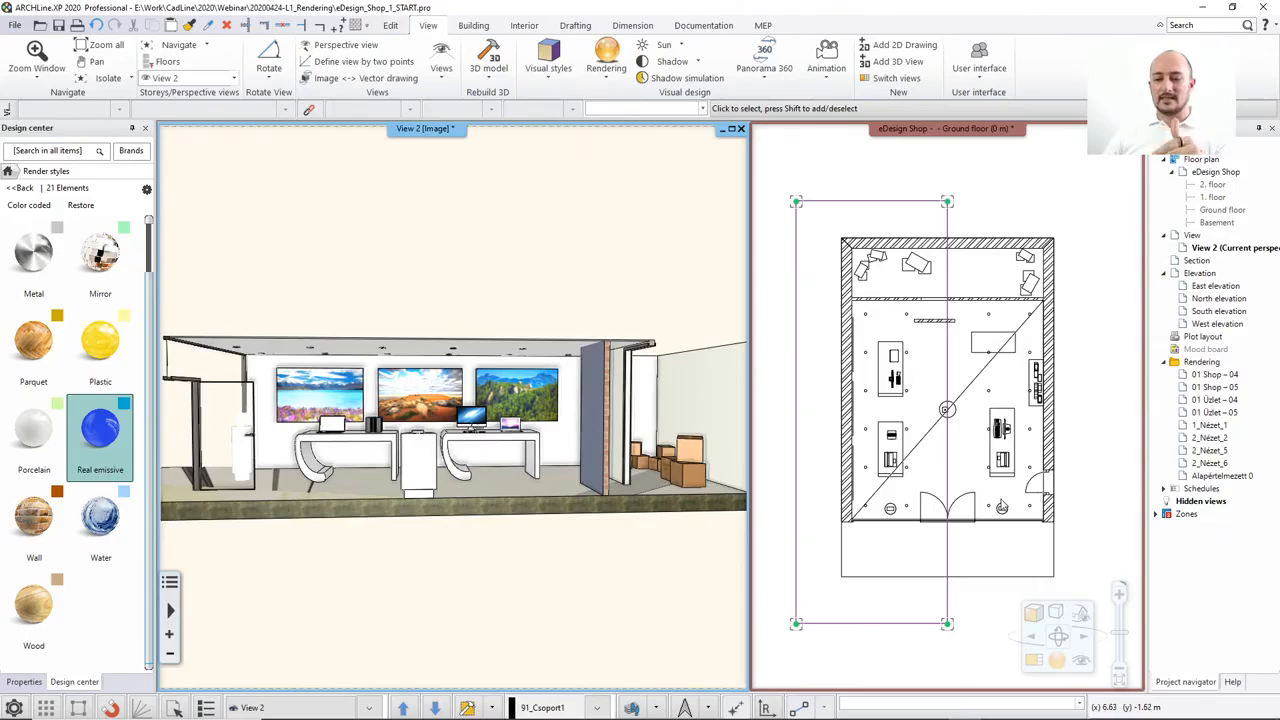
click(731, 133)
click(1080, 614)
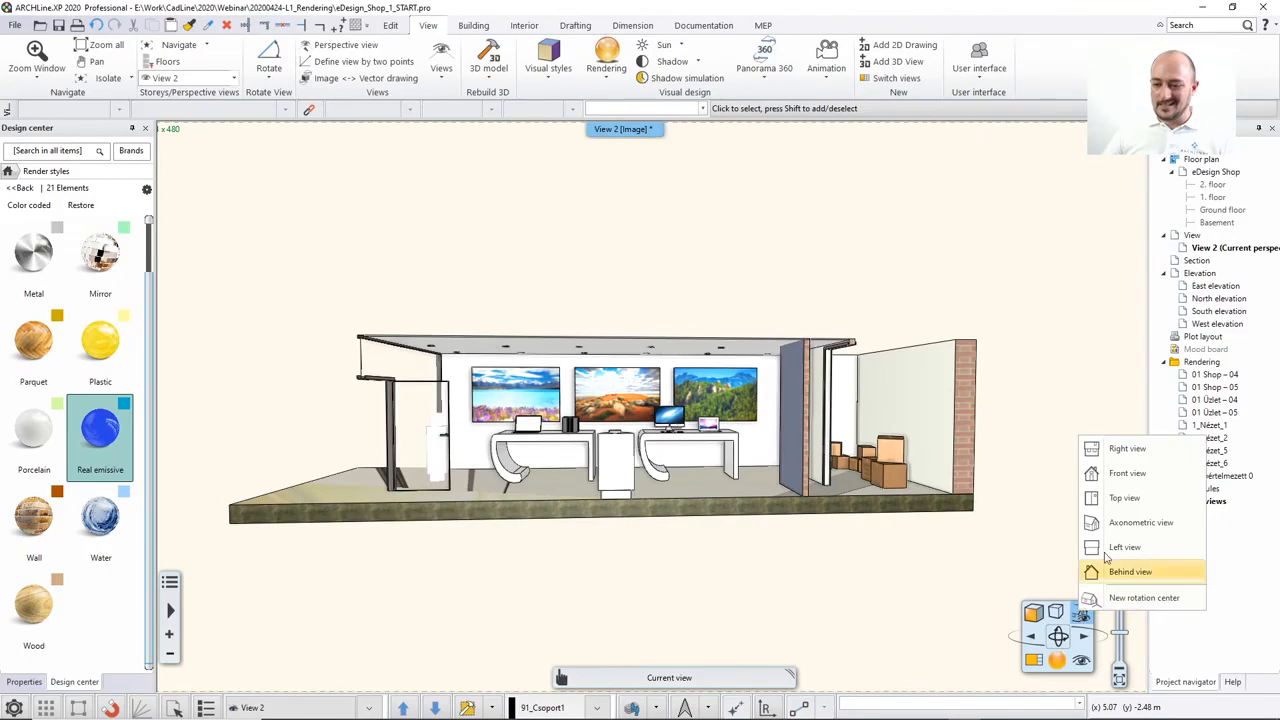
click(1125, 473)
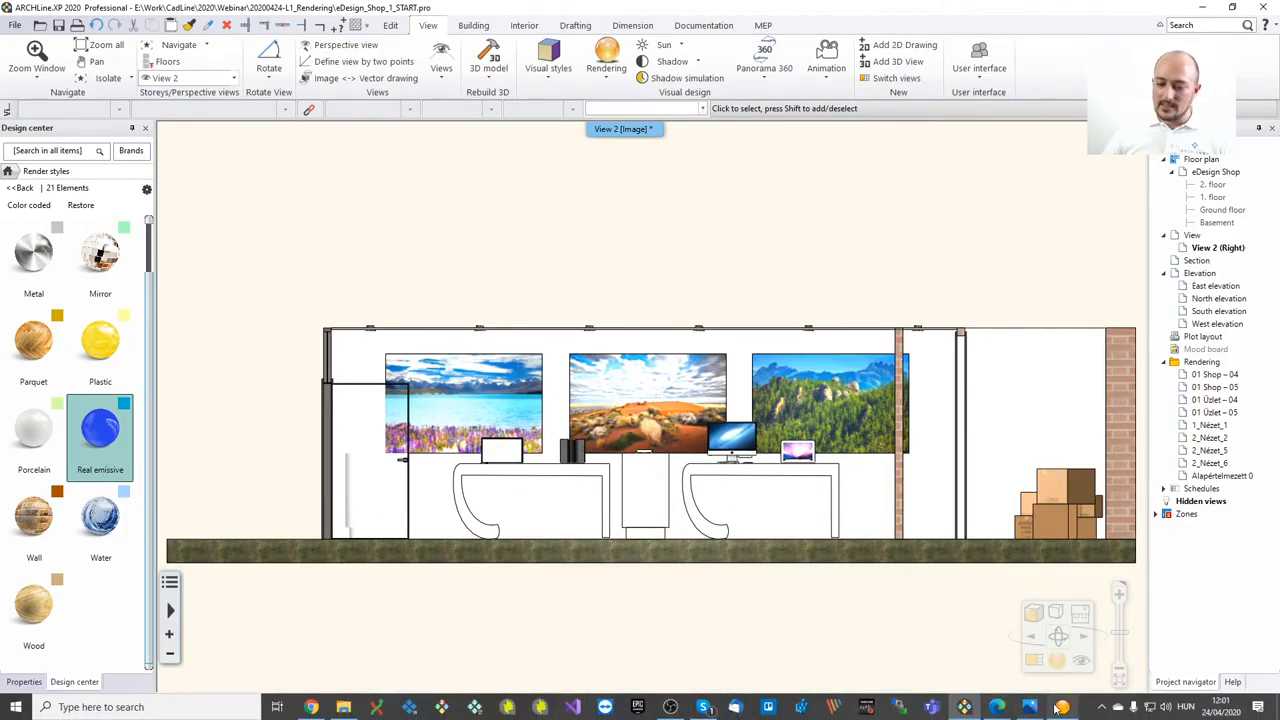
click(1062, 707)
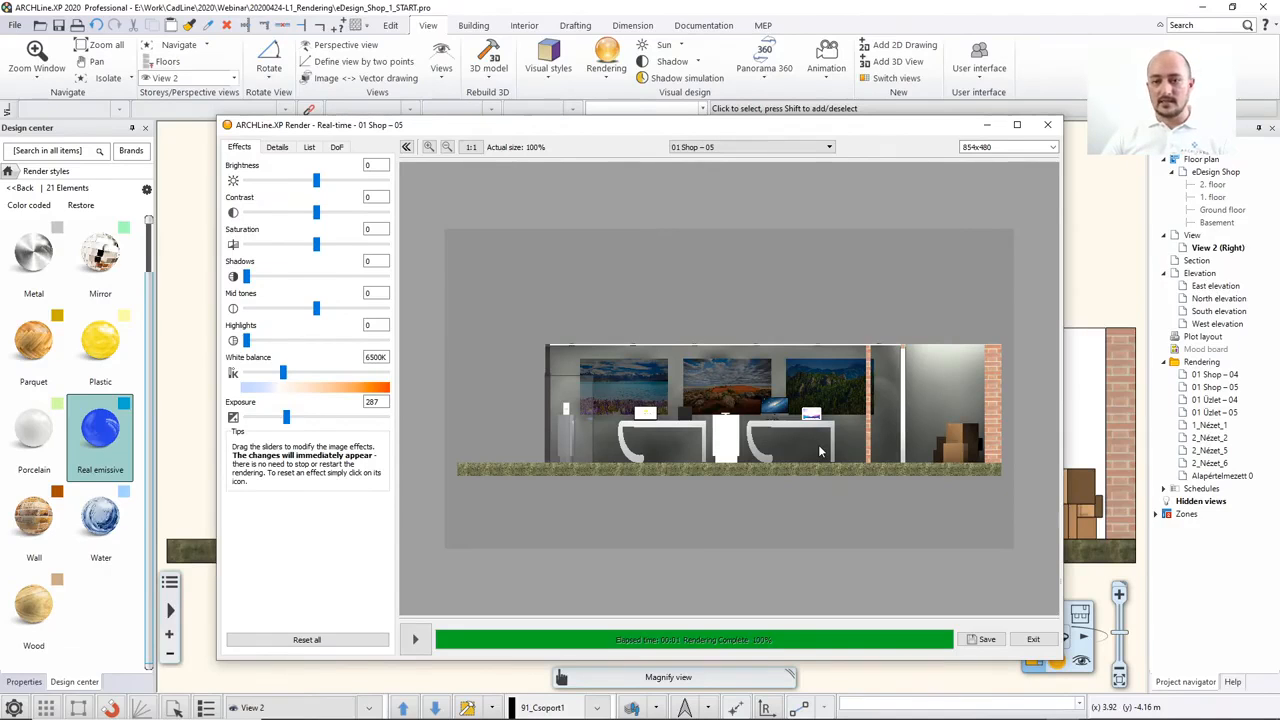
click(749, 10)
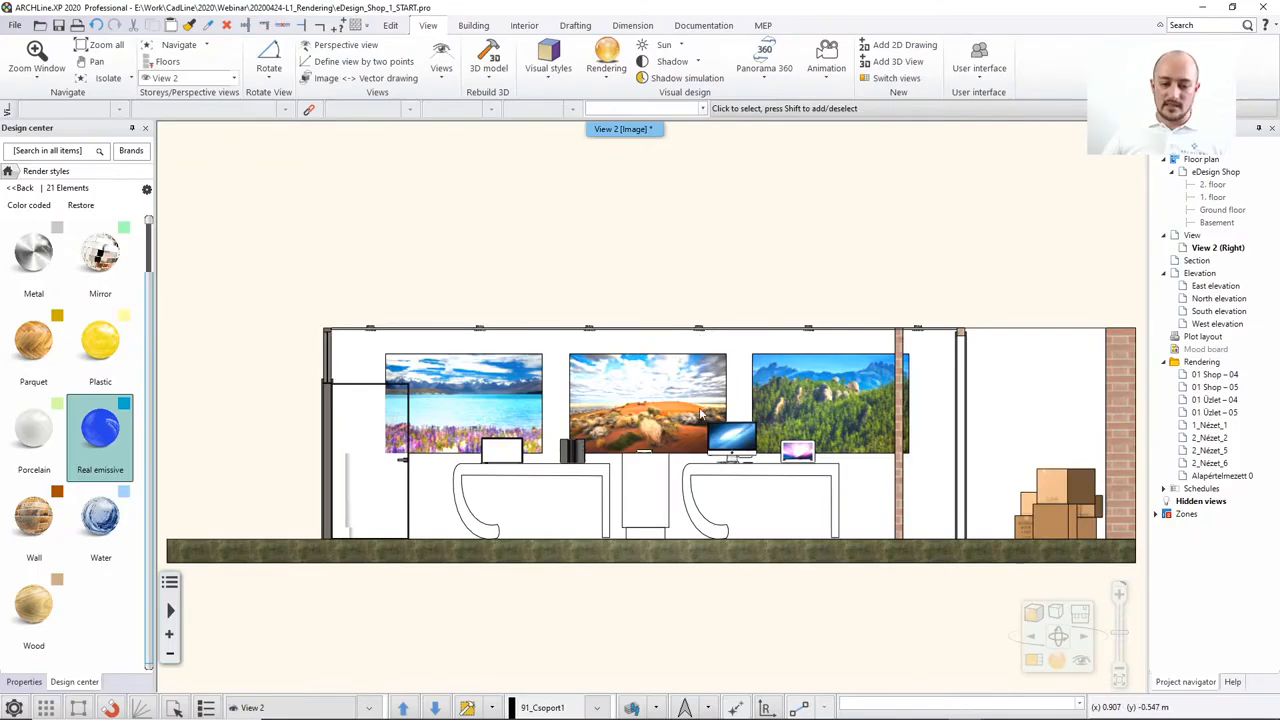
Rebuild the full shop with Quick 3D model and switch to the saved 01 Shop – 05 view.
click(492, 707)
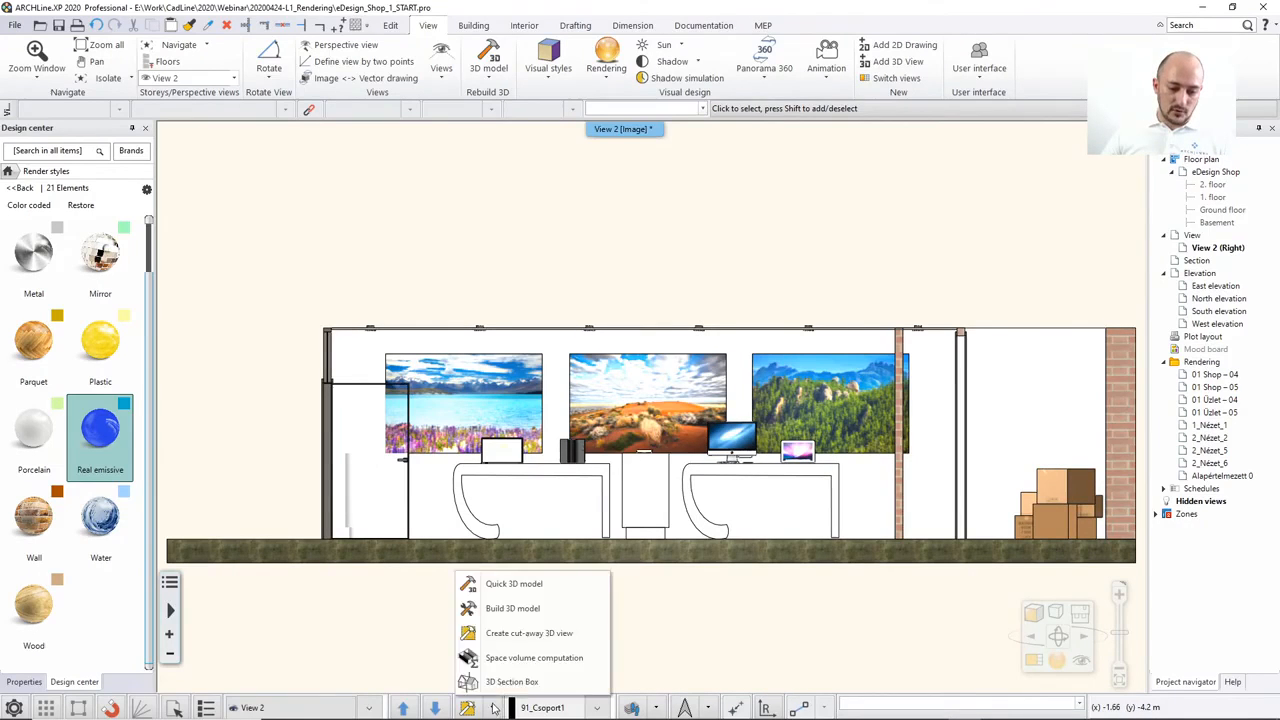
click(502, 585)
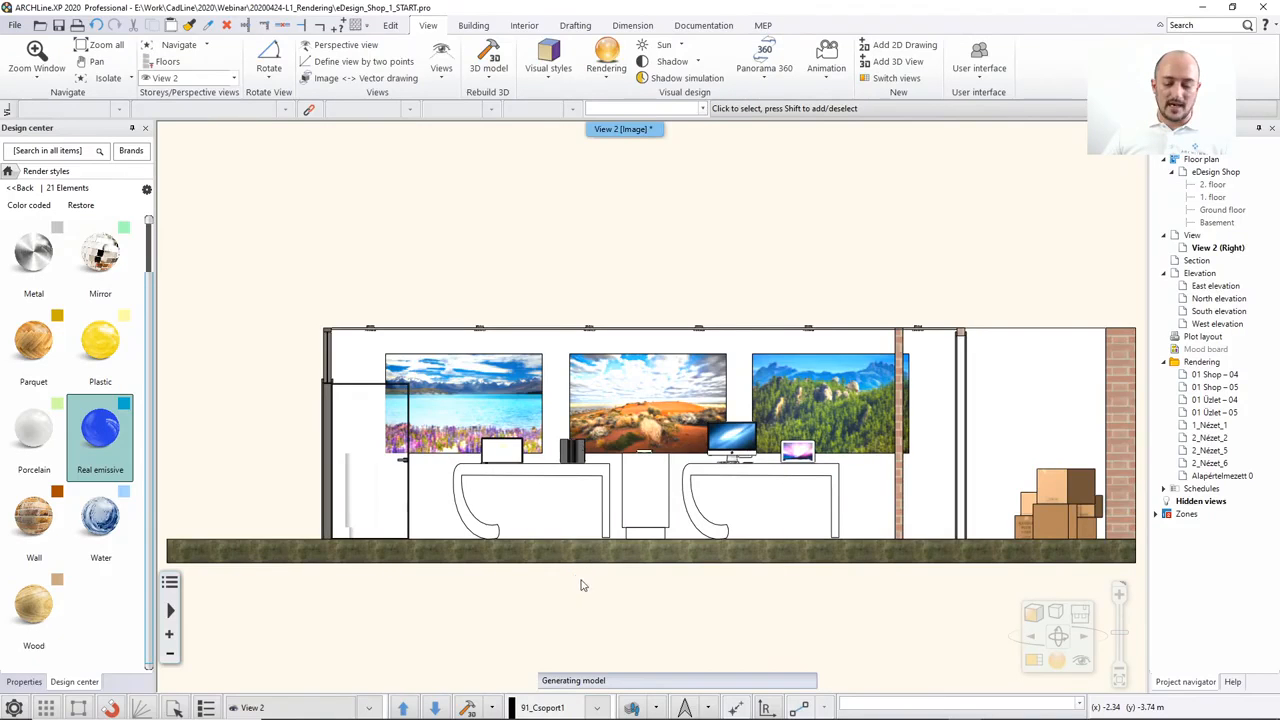
click(368, 707)
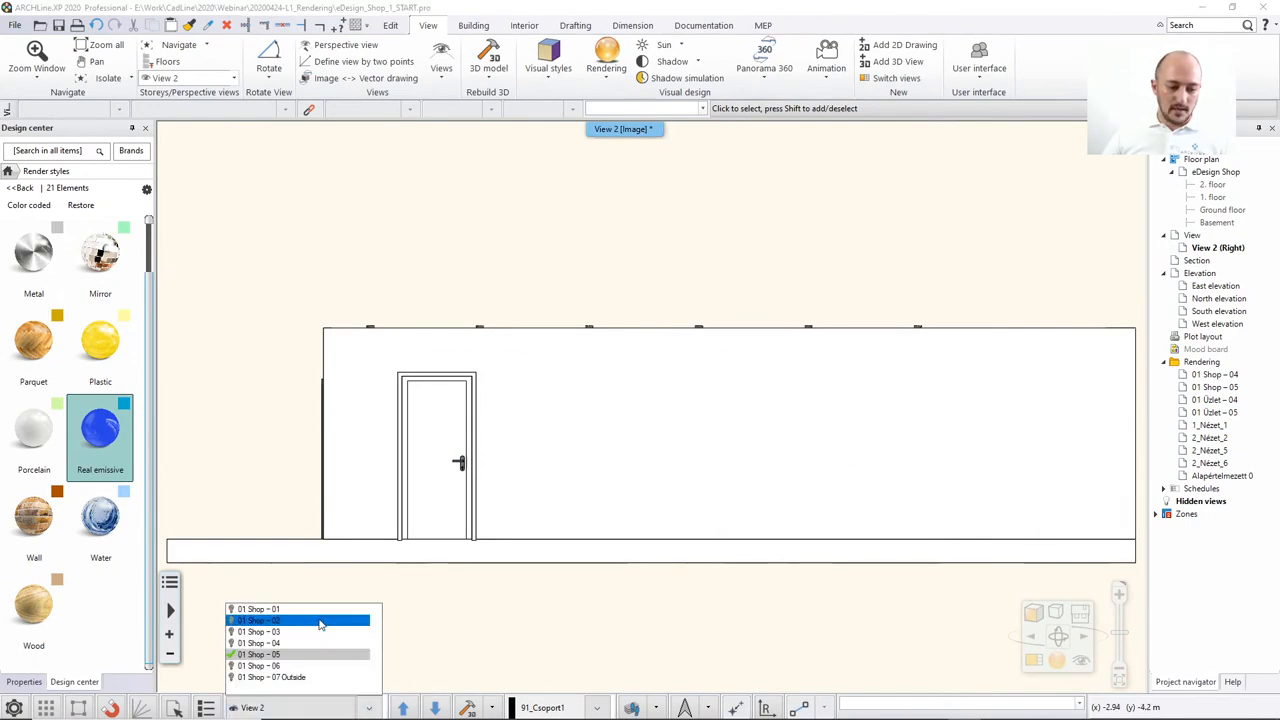
click(312, 656)
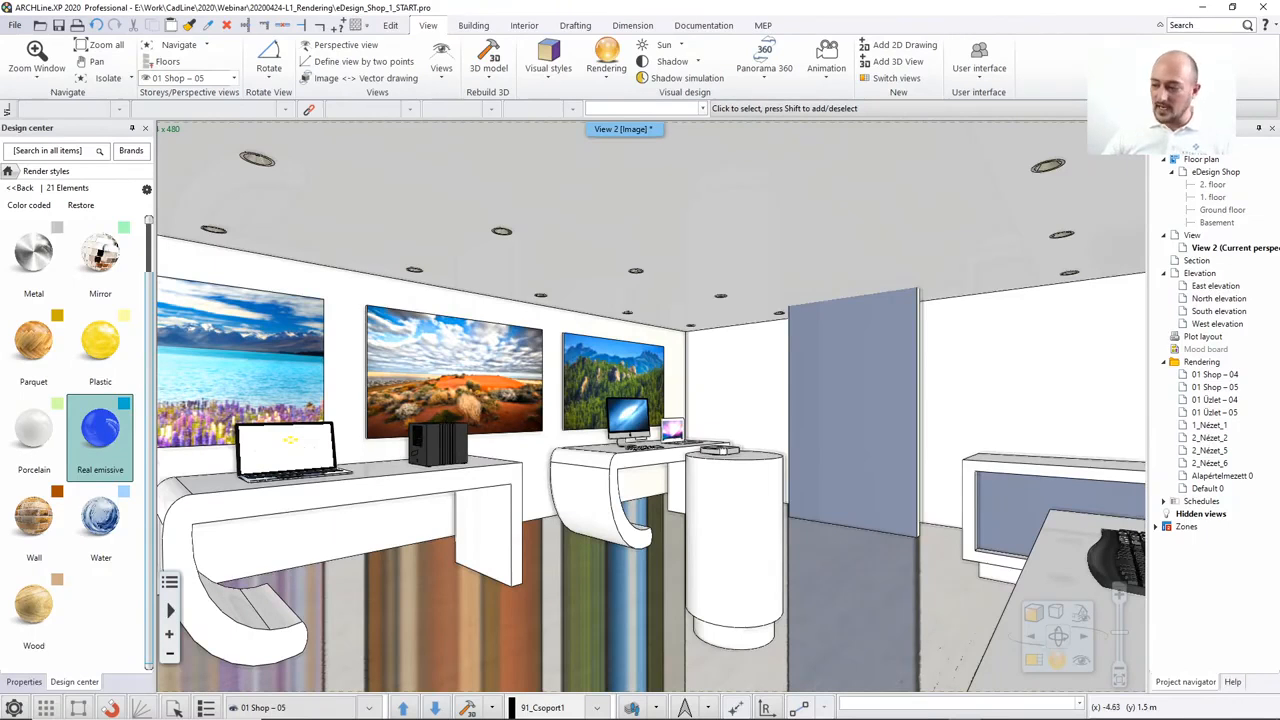
Switch to Photos to view the reference render 01_lights_off.png, and close the image.
key(alt+Tab)
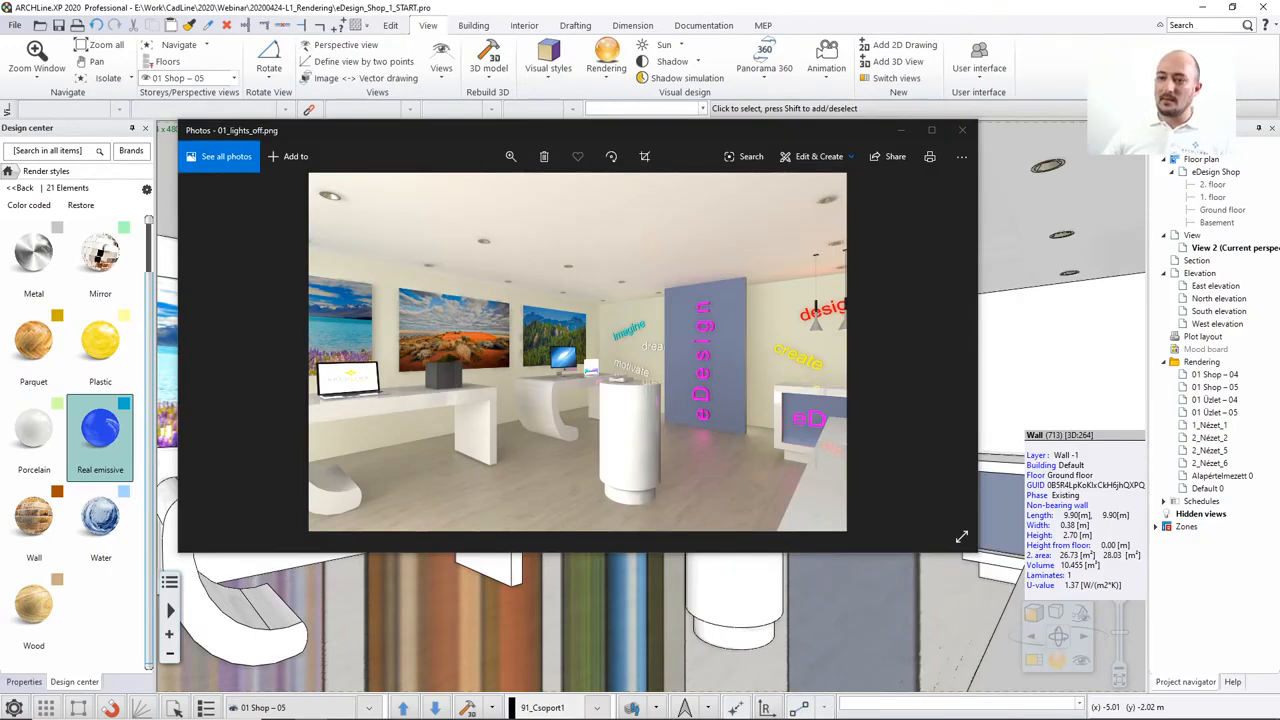
click(962, 130)
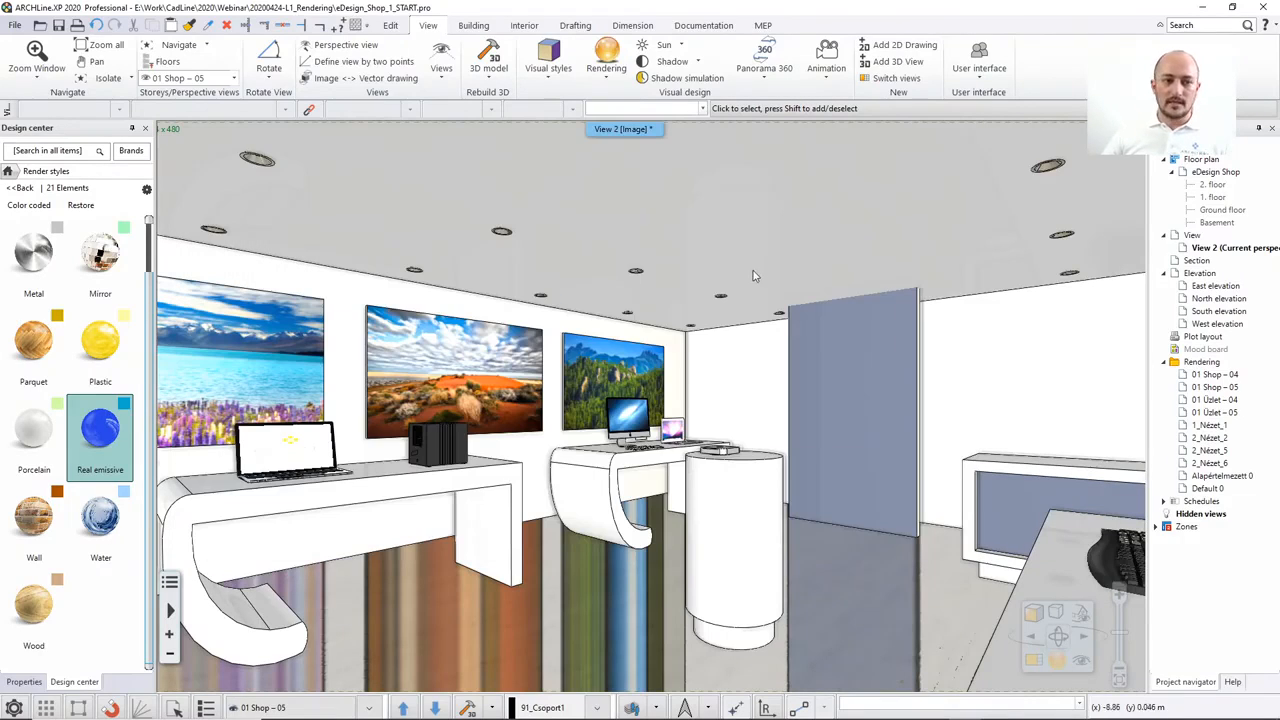
Check the real-time render of the full 01 Shop – 05 interior, and return to the model without saving the image.
click(1057, 665)
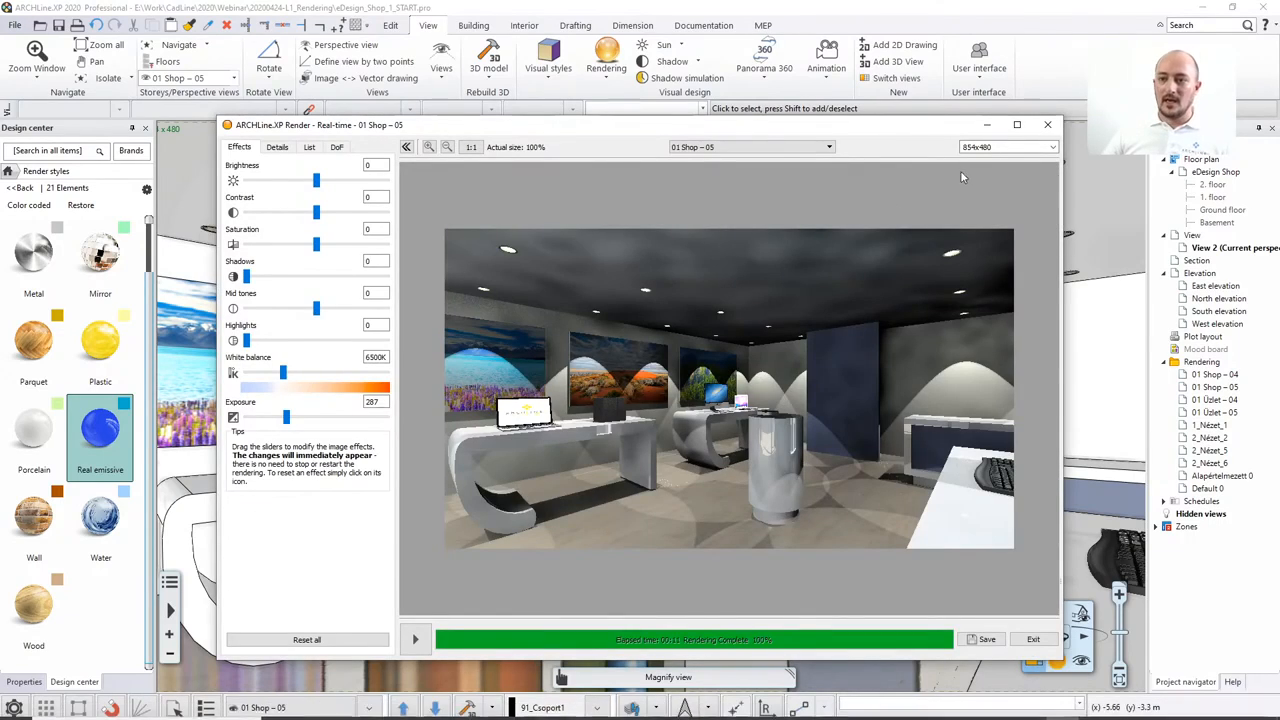
click(1047, 124)
click(631, 375)
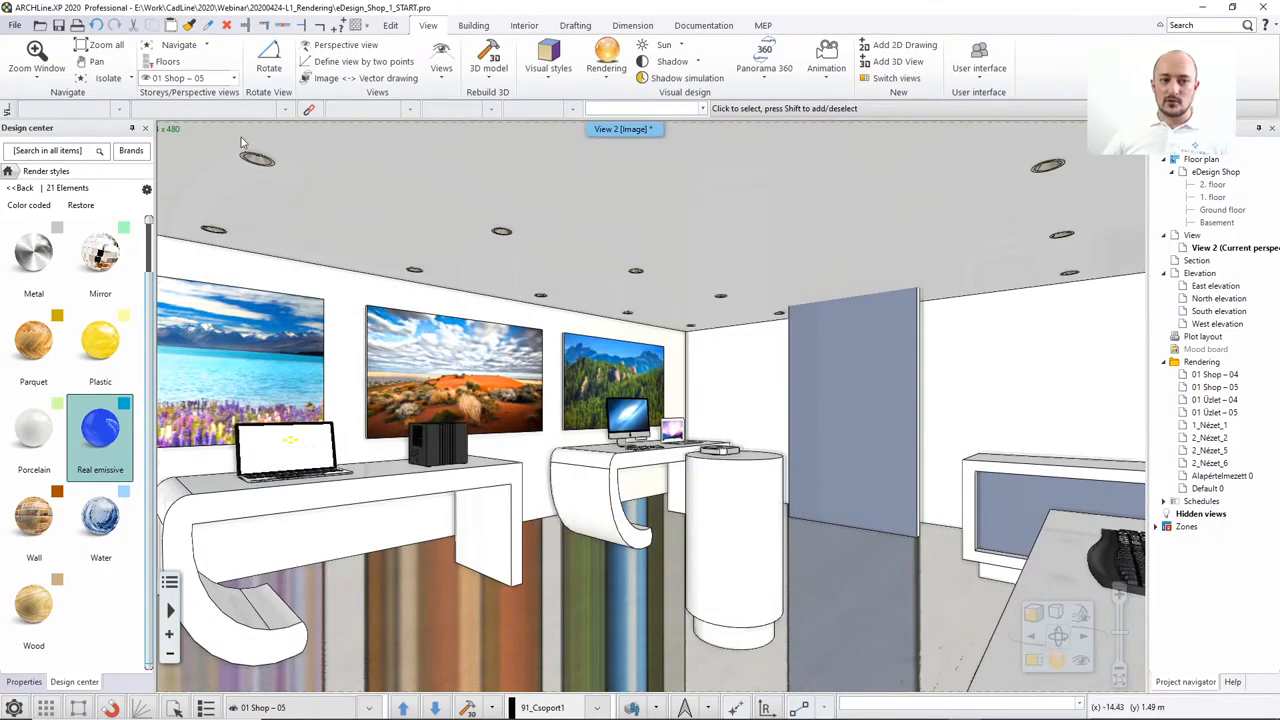
Review the Photorealistic Rendering settings for a standalone real-time draft, and close them.
click(1057, 660)
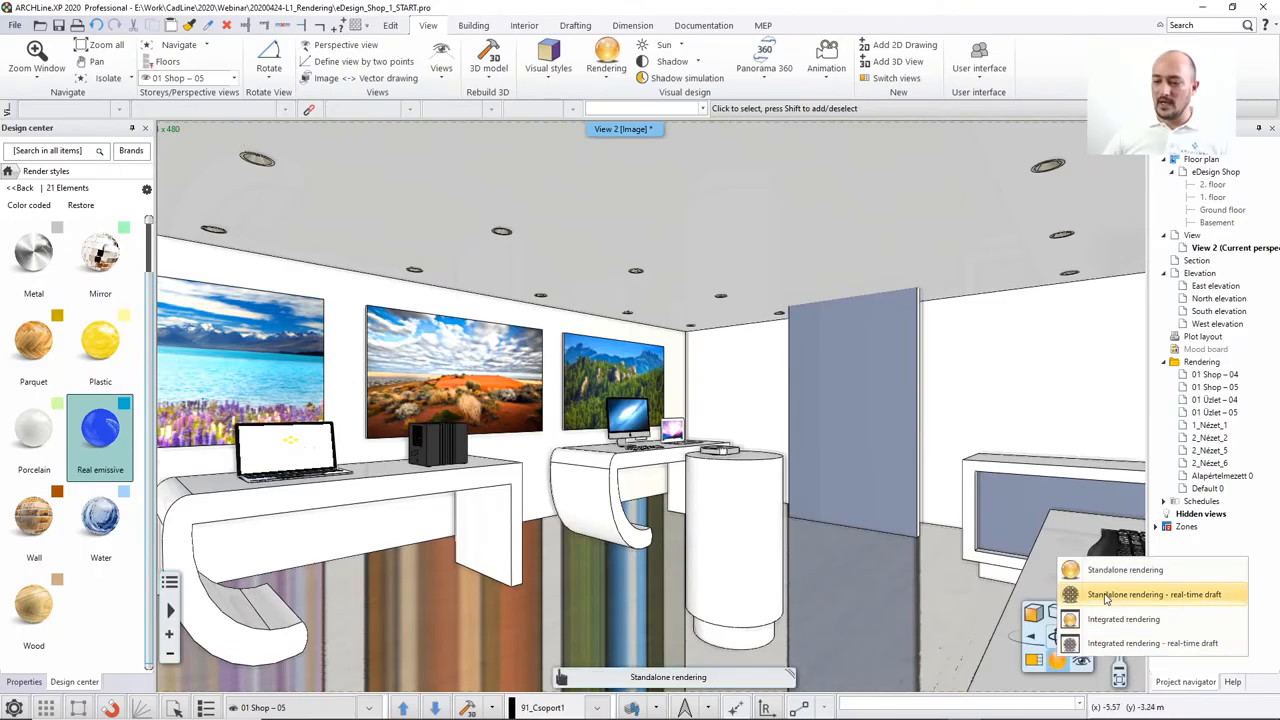
click(1106, 595)
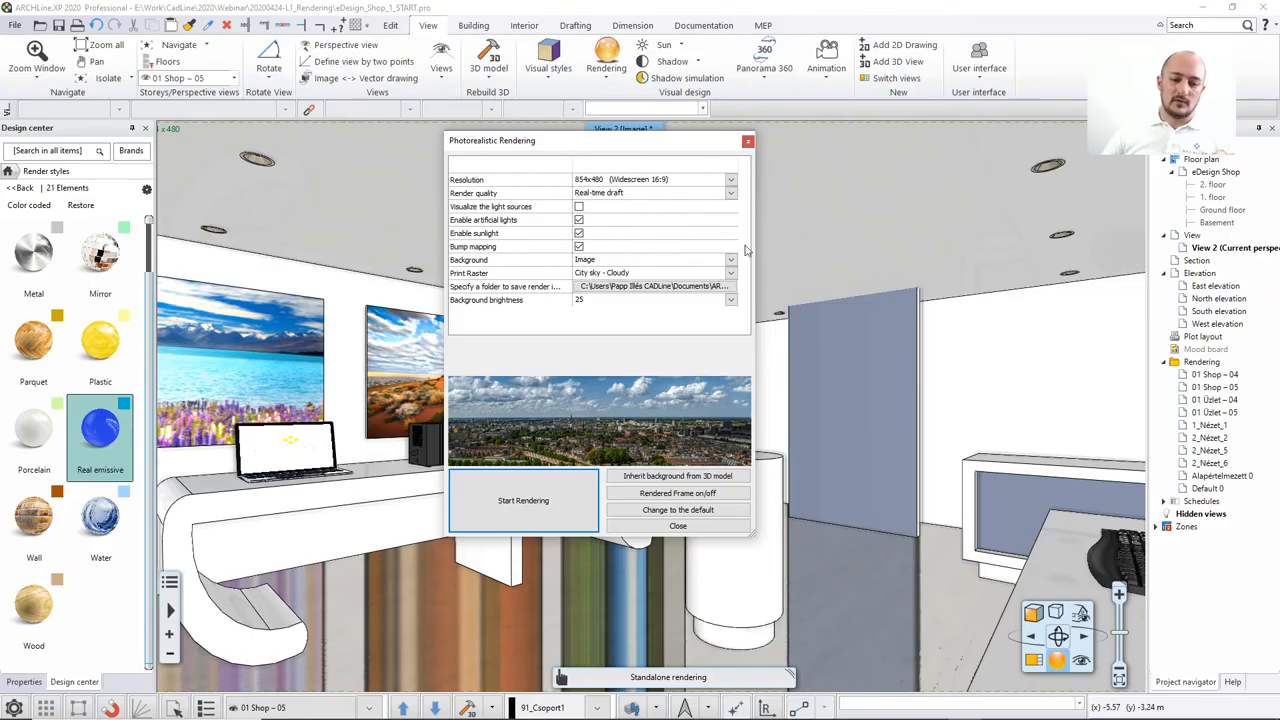
click(532, 514)
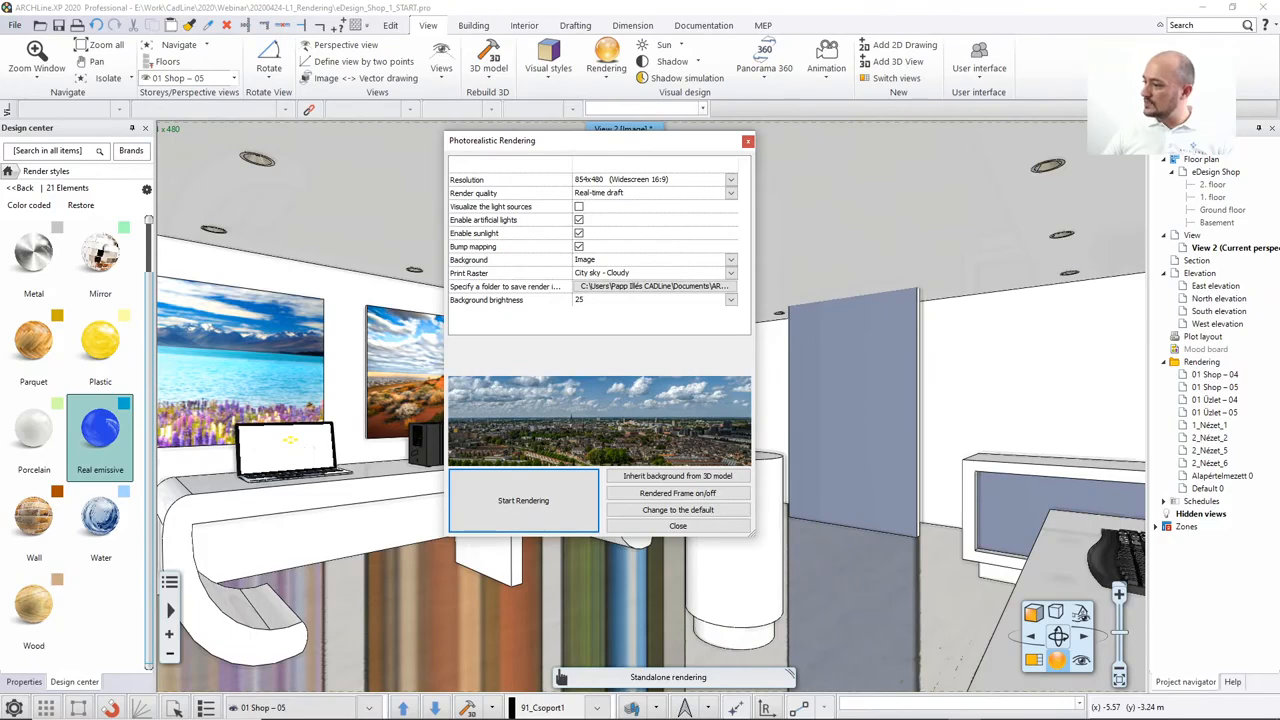
drag(584, 148, 613, 147)
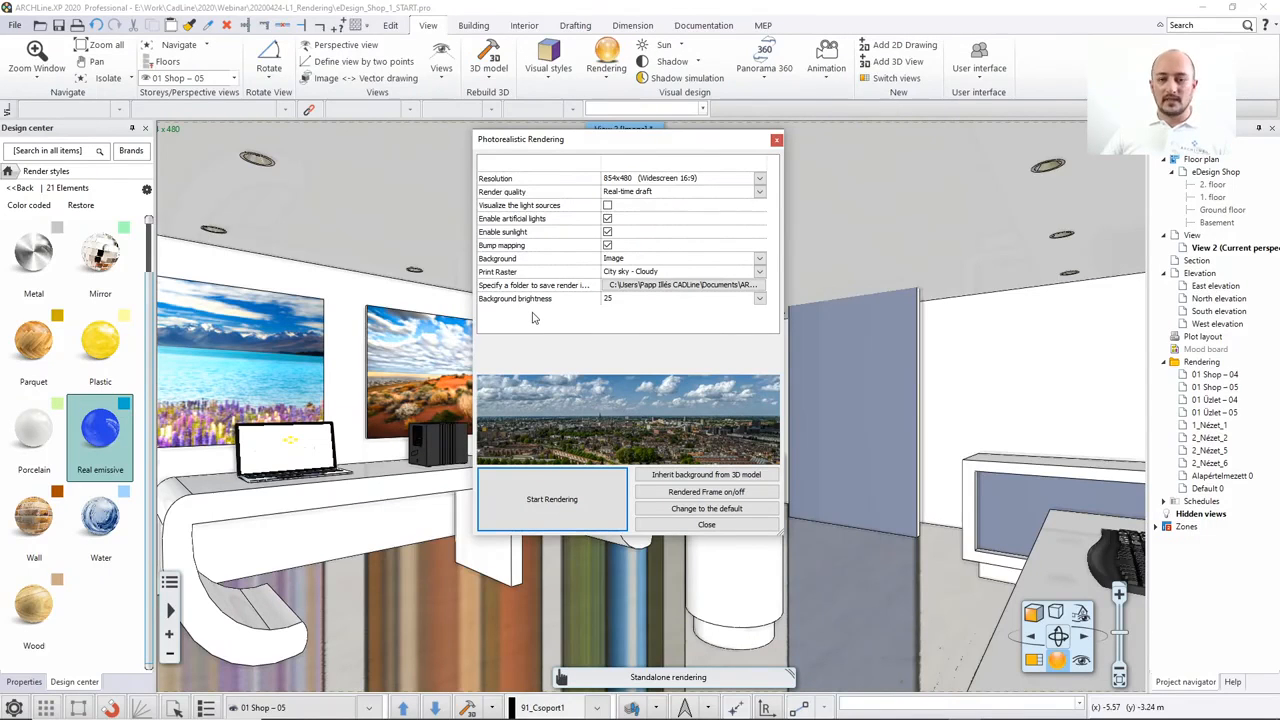
click(776, 140)
mouse_move(734, 262)
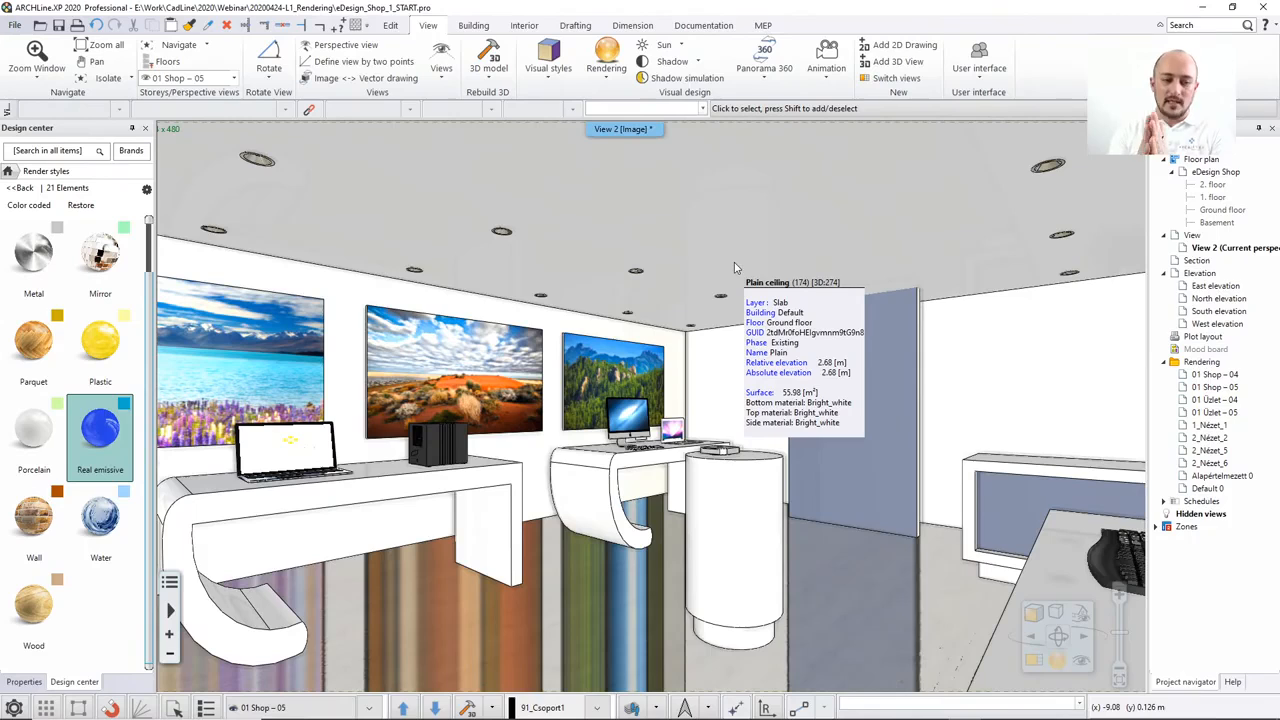
Look through the In Model materials offered by Substitute material, and cancel the substitution.
click(8, 172)
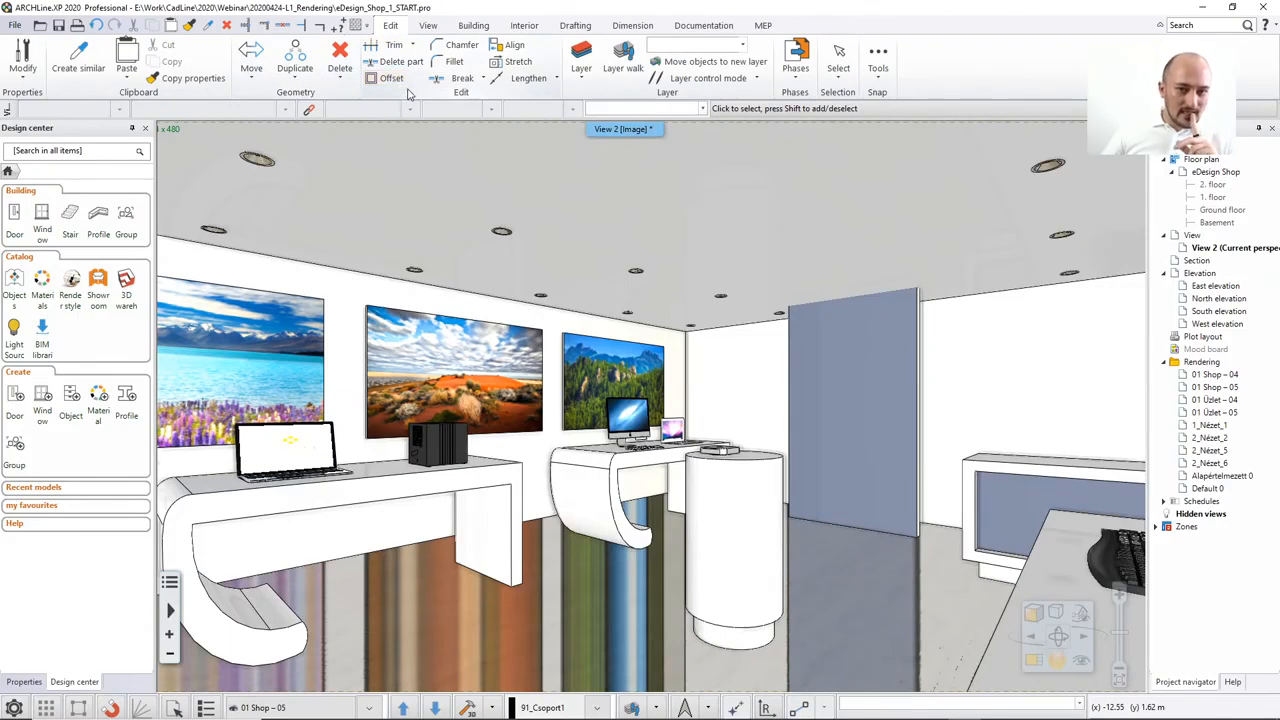
click(31, 78)
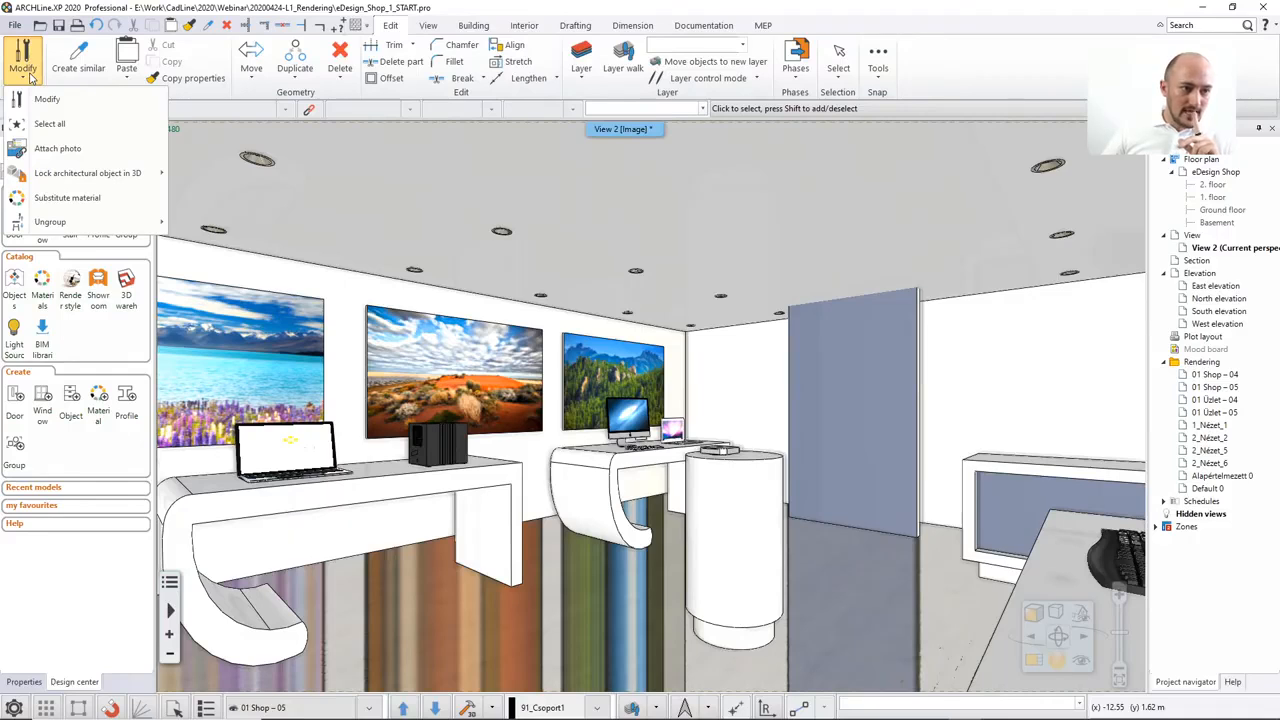
click(67, 198)
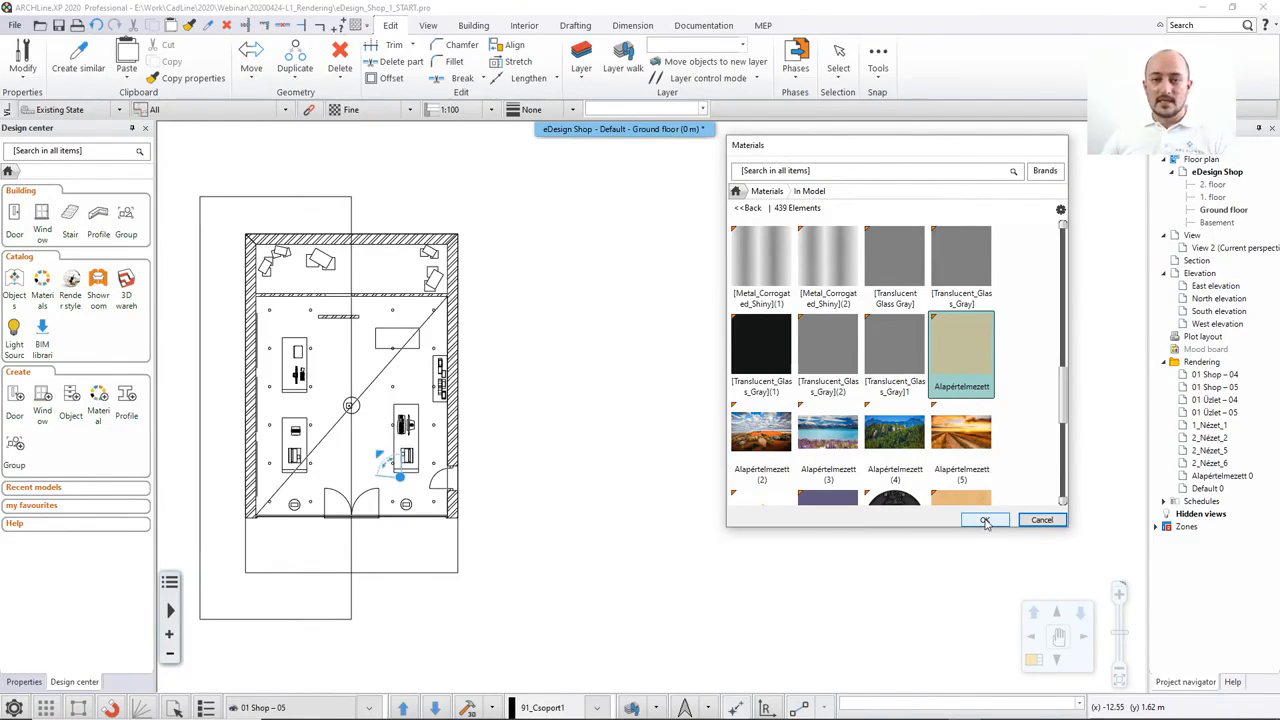
mouse_move(845, 398)
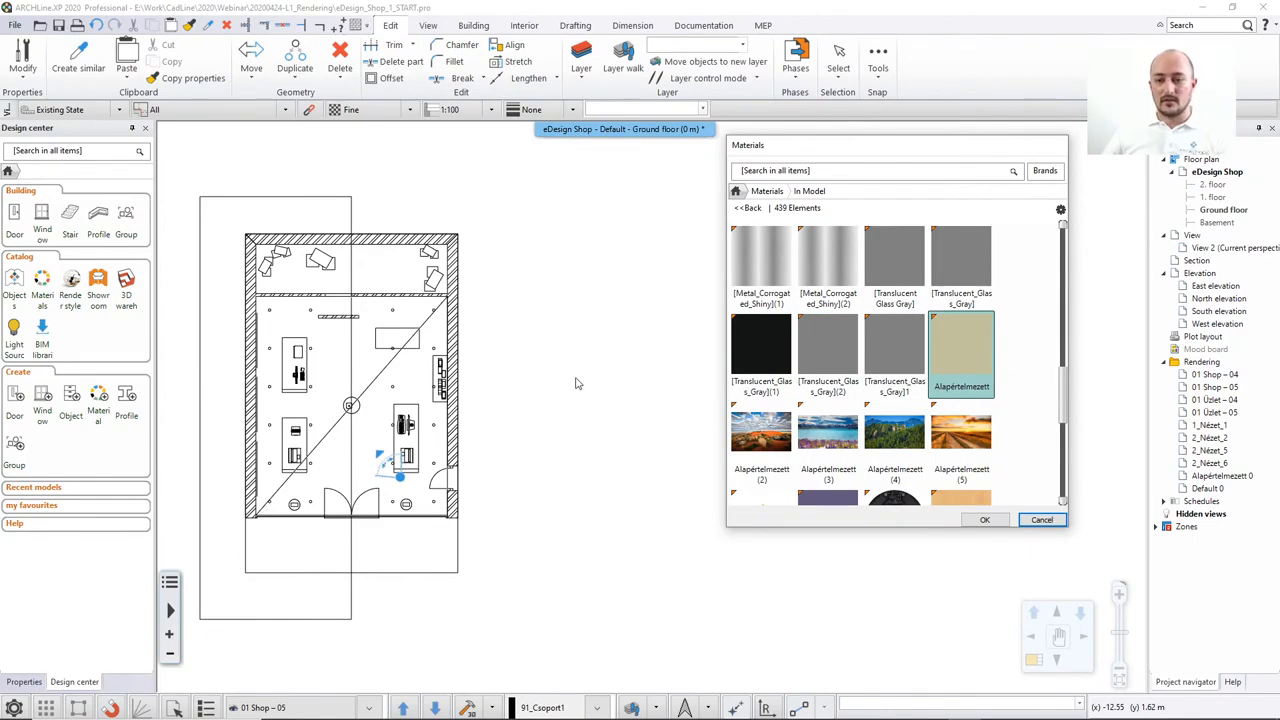
click(1040, 519)
Bring View 2 back beside the ground floor plan and maximize it.
double_click(677, 129)
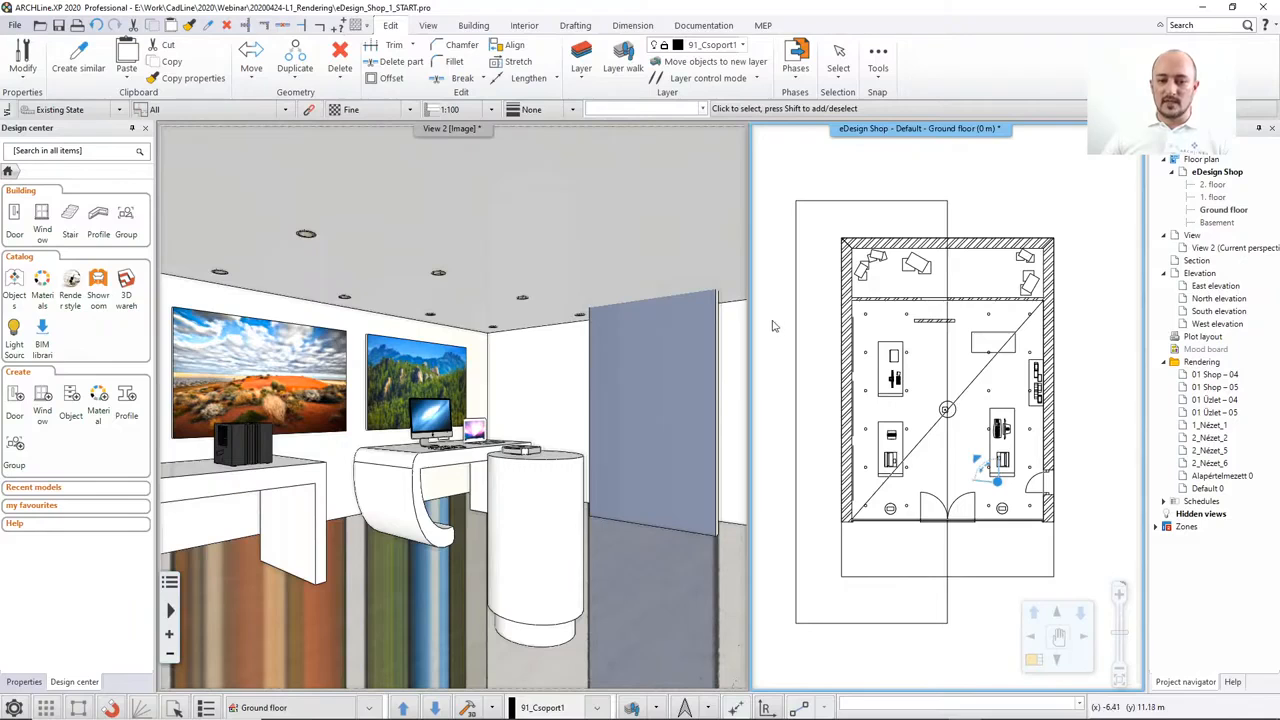
click(709, 327)
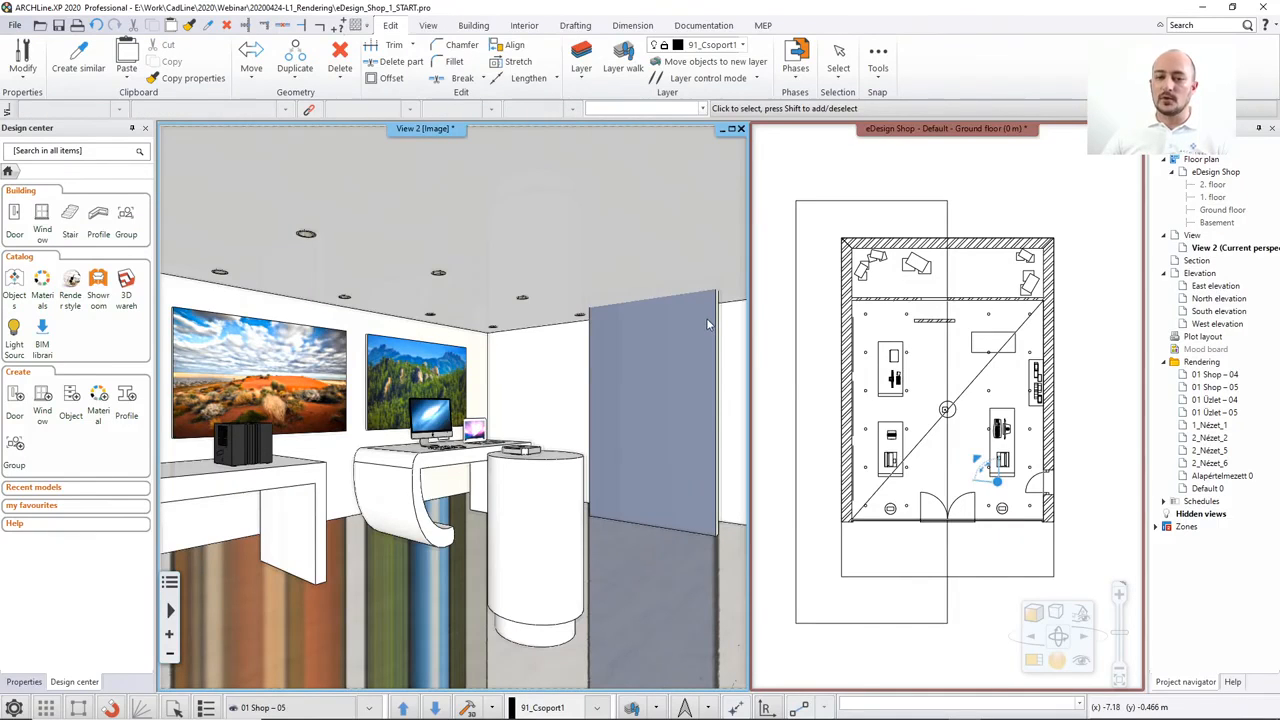
click(731, 129)
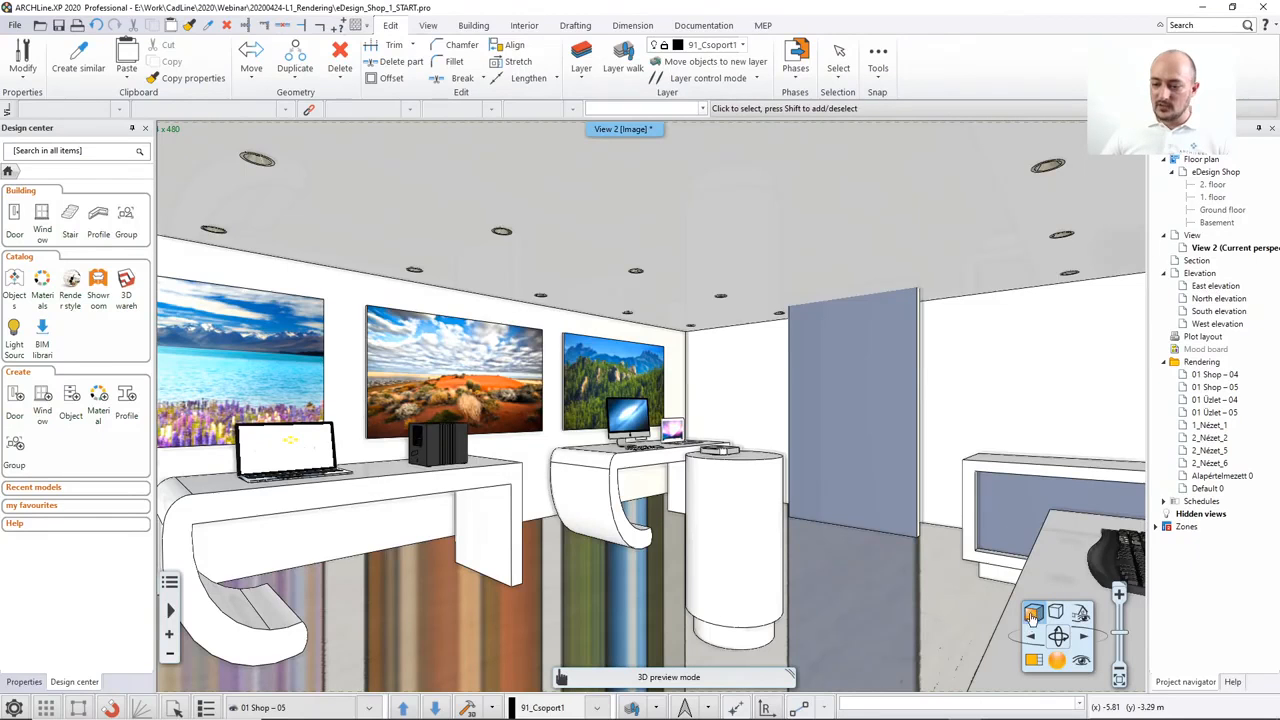
Try the Hidden line removal, X-Ray view and Realistic display modes in View 2, and set it to Consistent colour.
click(1031, 614)
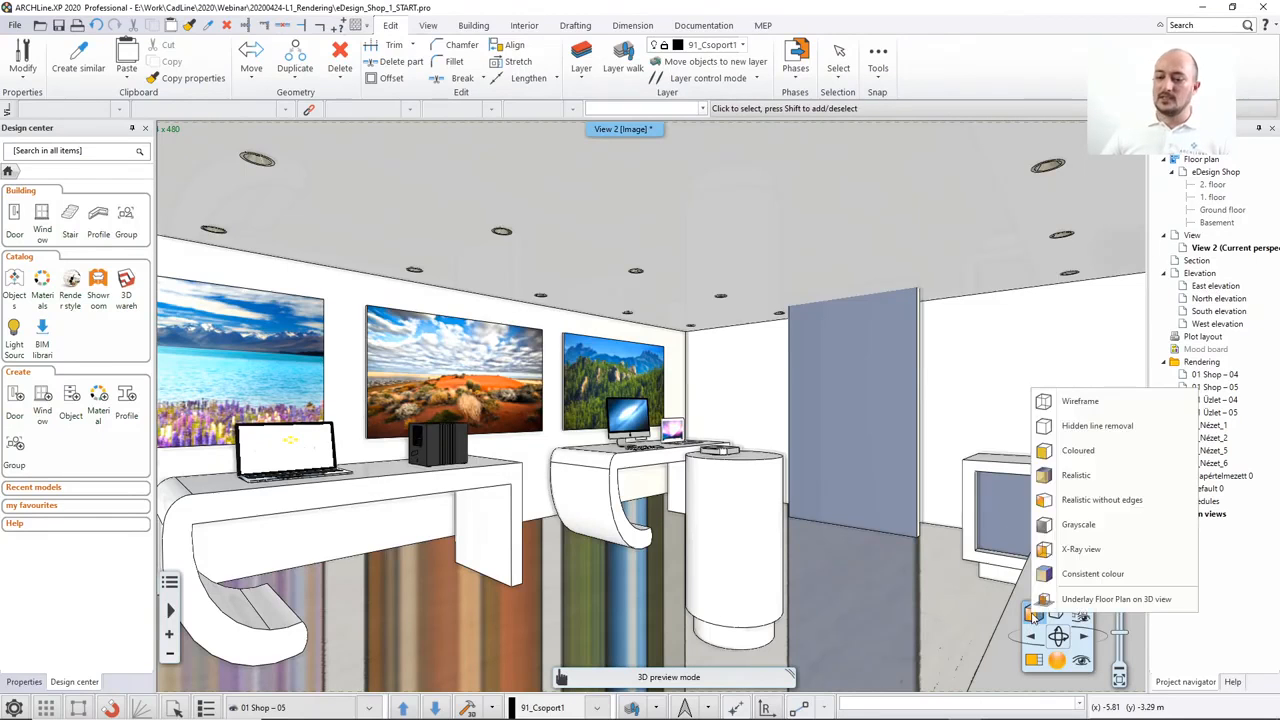
click(1073, 427)
click(1034, 612)
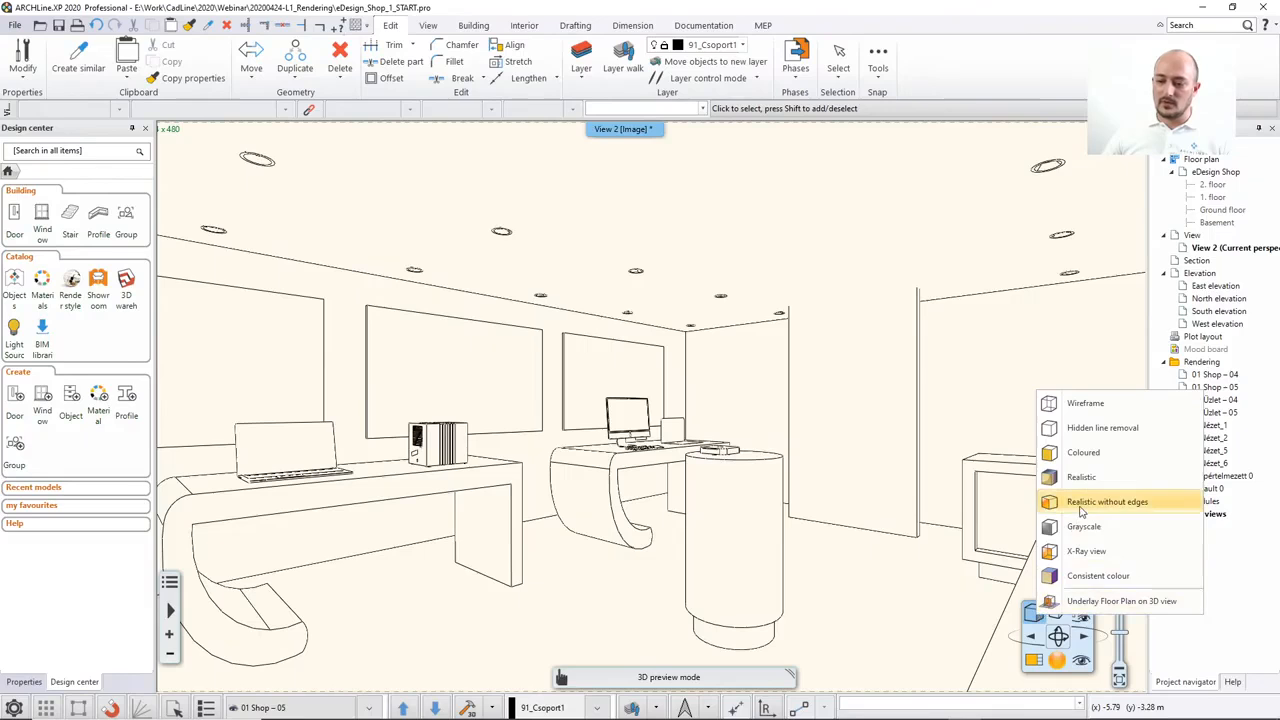
click(1080, 552)
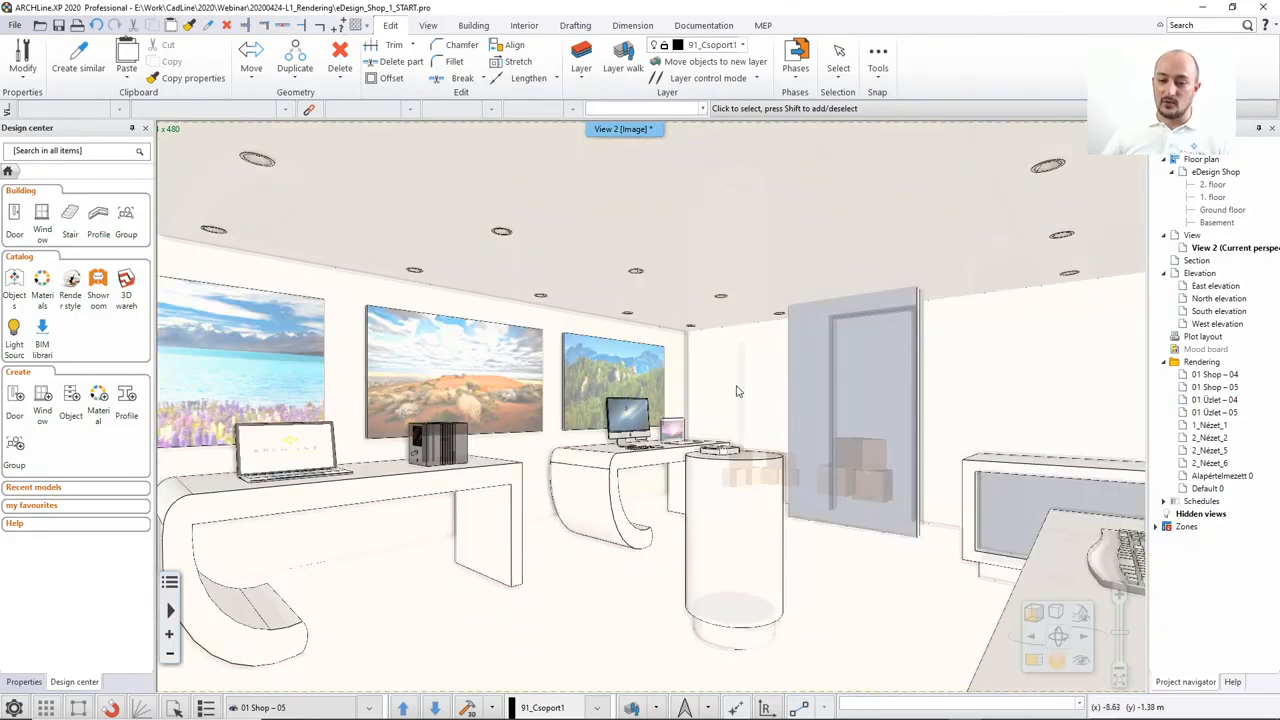
click(1034, 612)
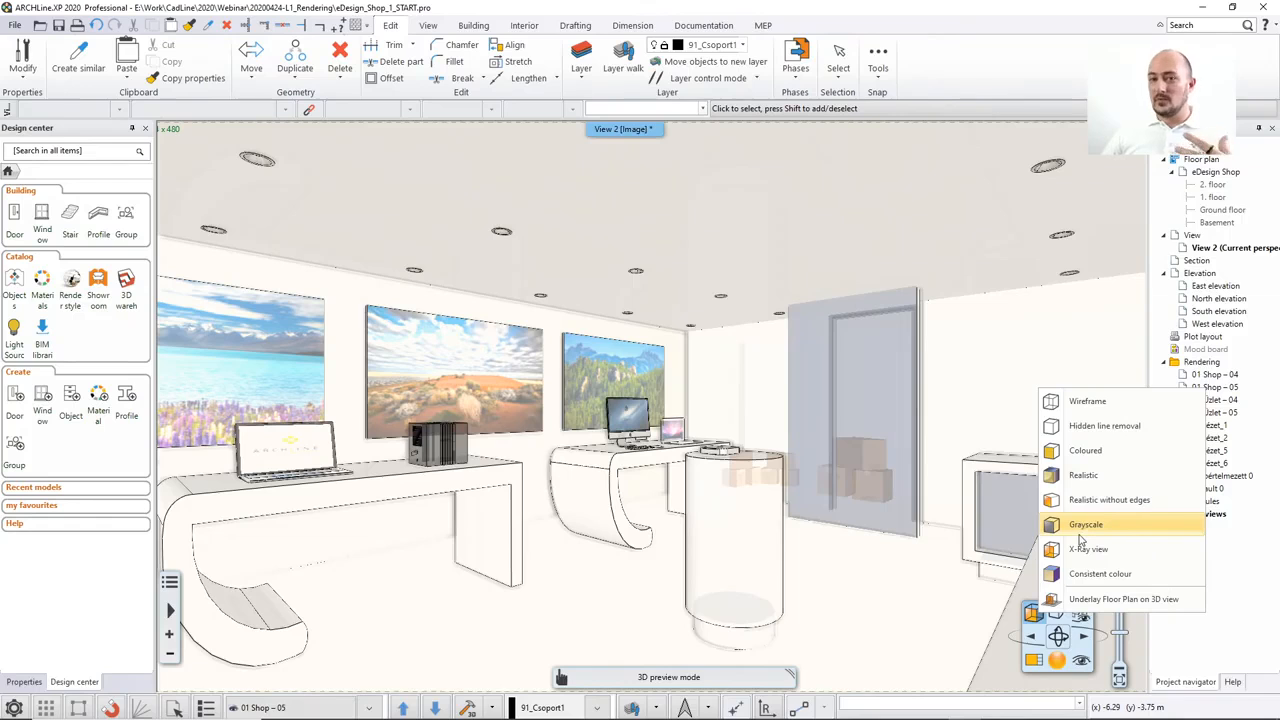
click(1083, 478)
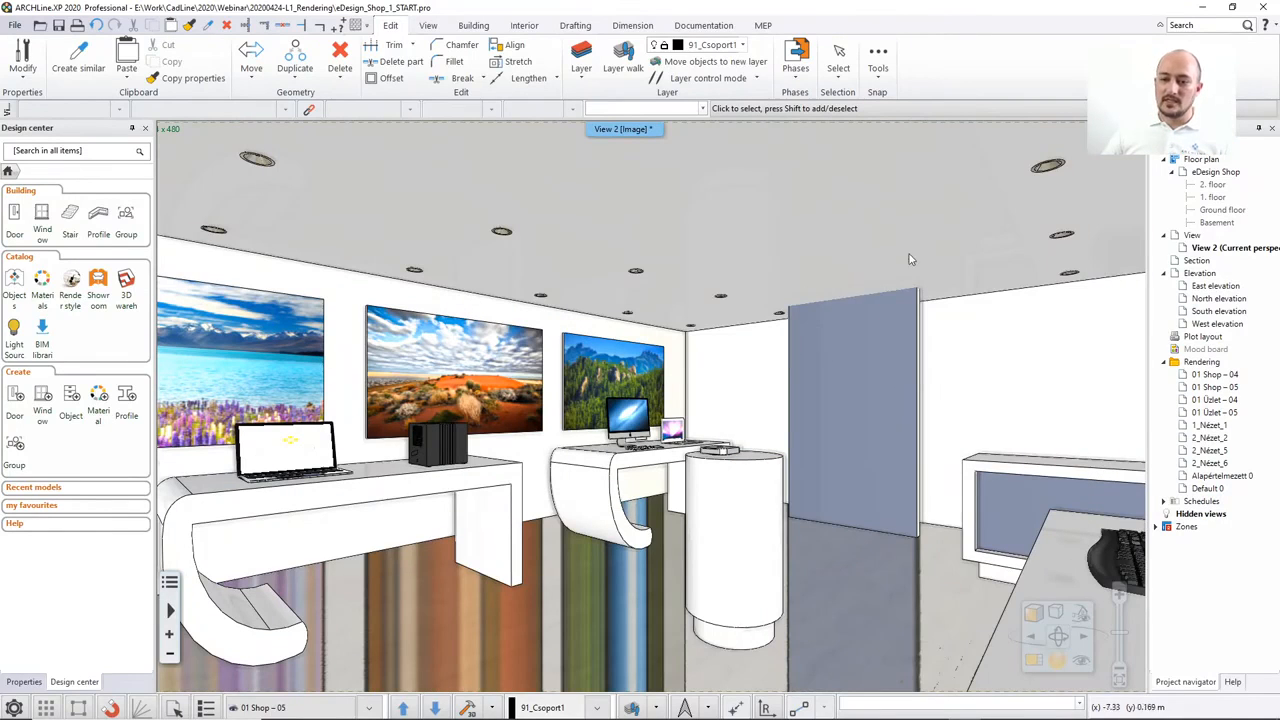
click(1033, 612)
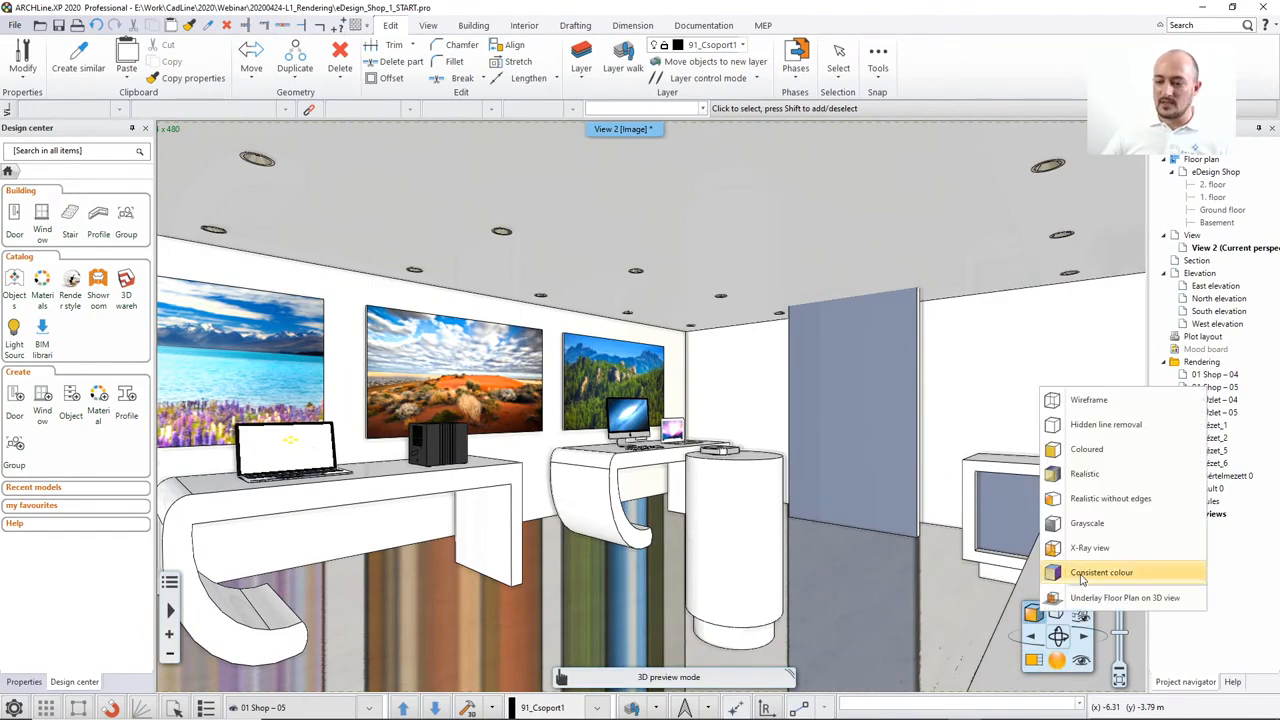
click(1095, 572)
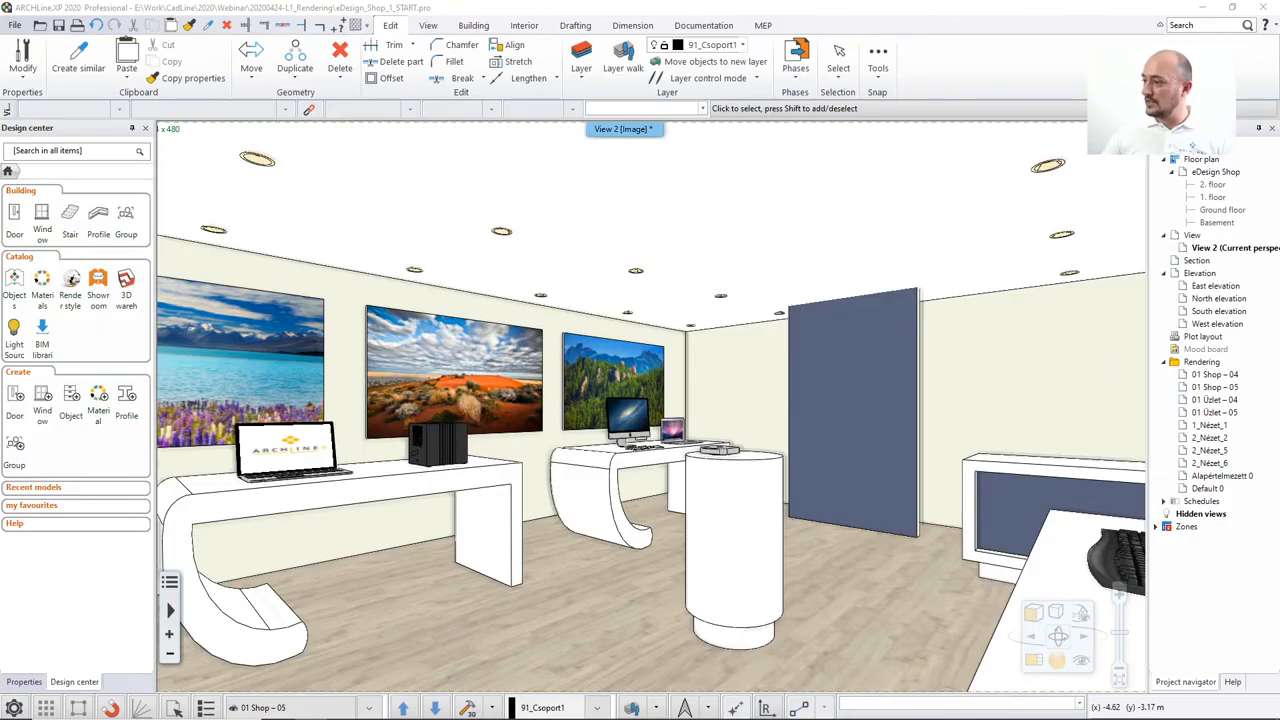
Switch to Chrome, reopen the Webinars page of the ARCHLine.XP site, and view the sign-up schedule of the upcoming course.
drag(1279, 226, 586, 4)
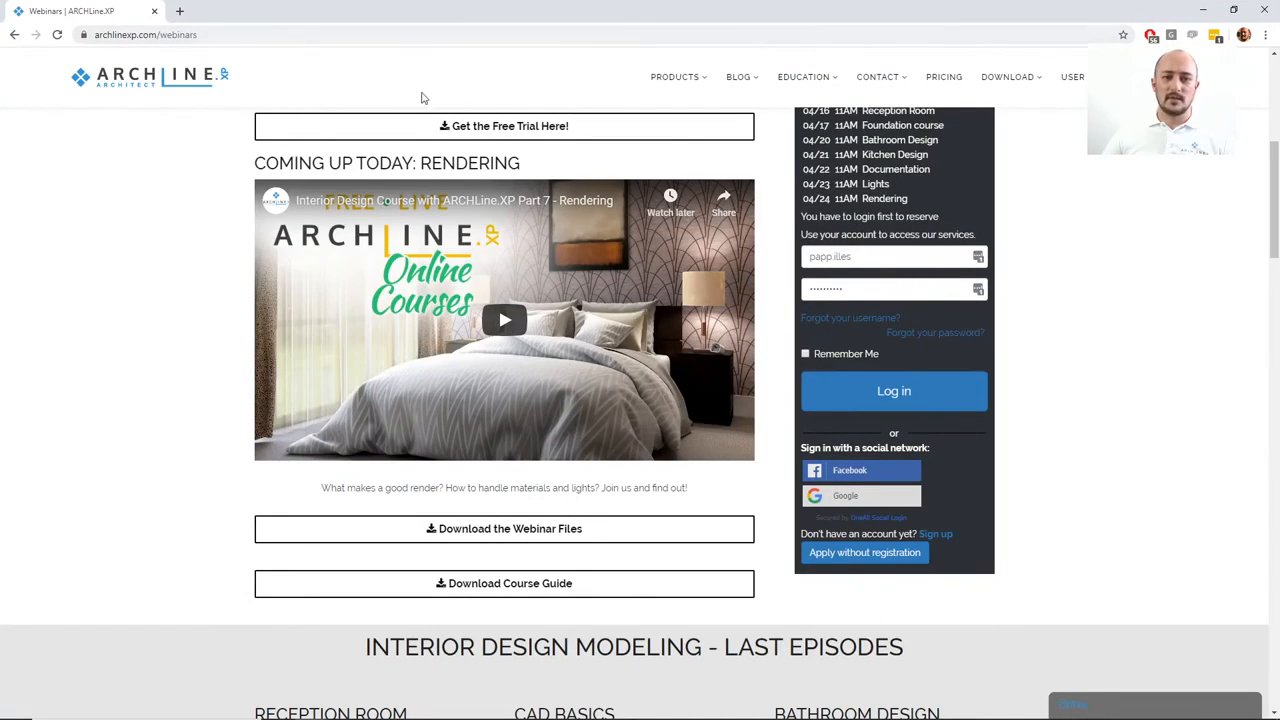
mouse_move(800, 88)
click(821, 141)
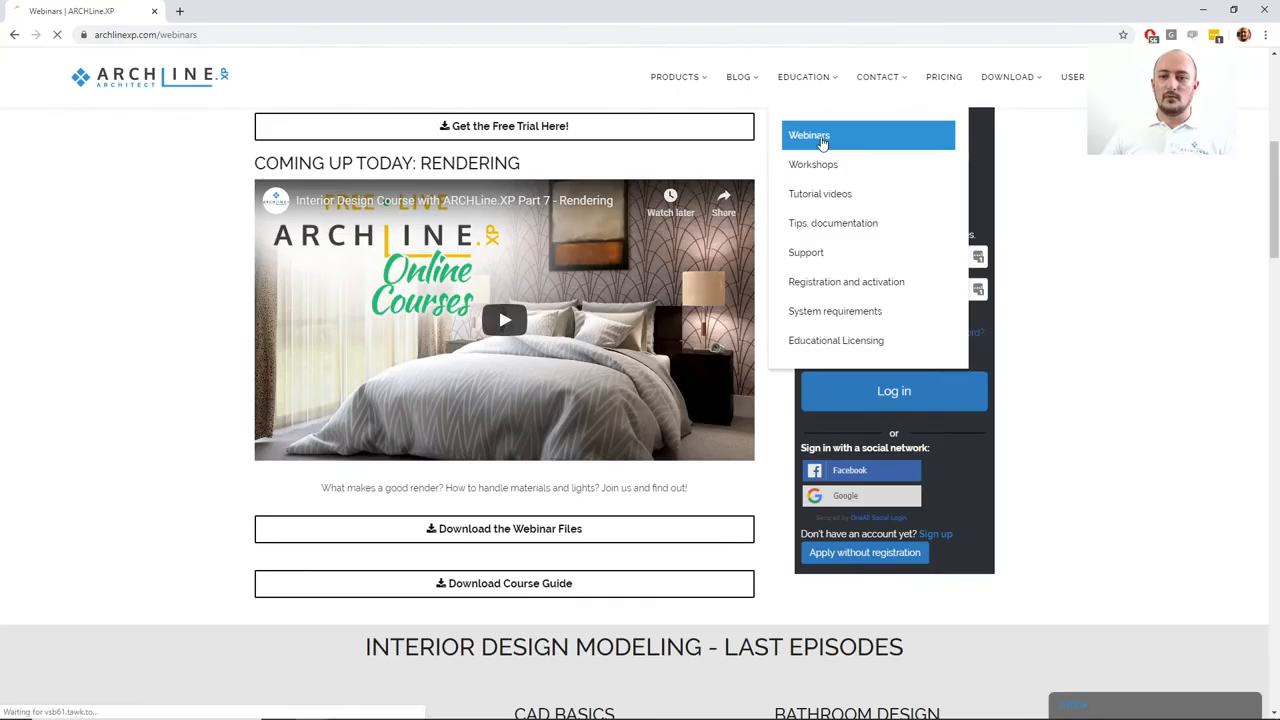
scroll(1040, 491, down, 2)
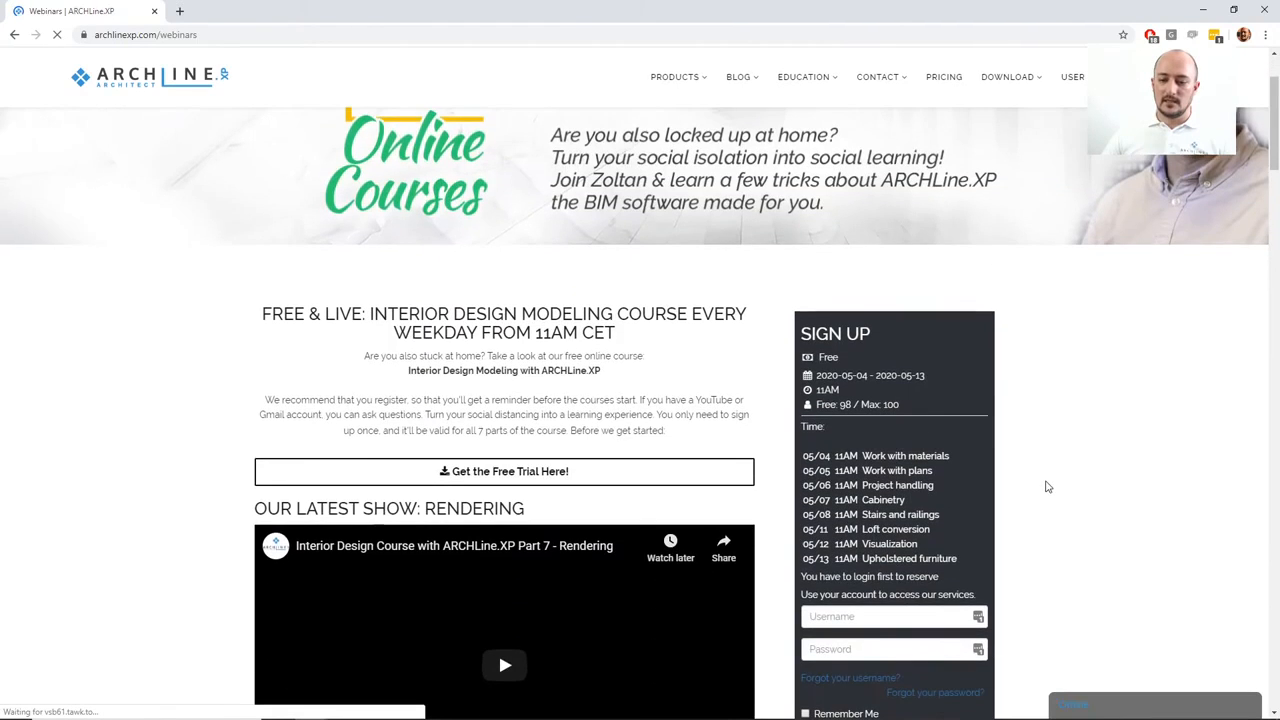
scroll(1047, 487, down, 2)
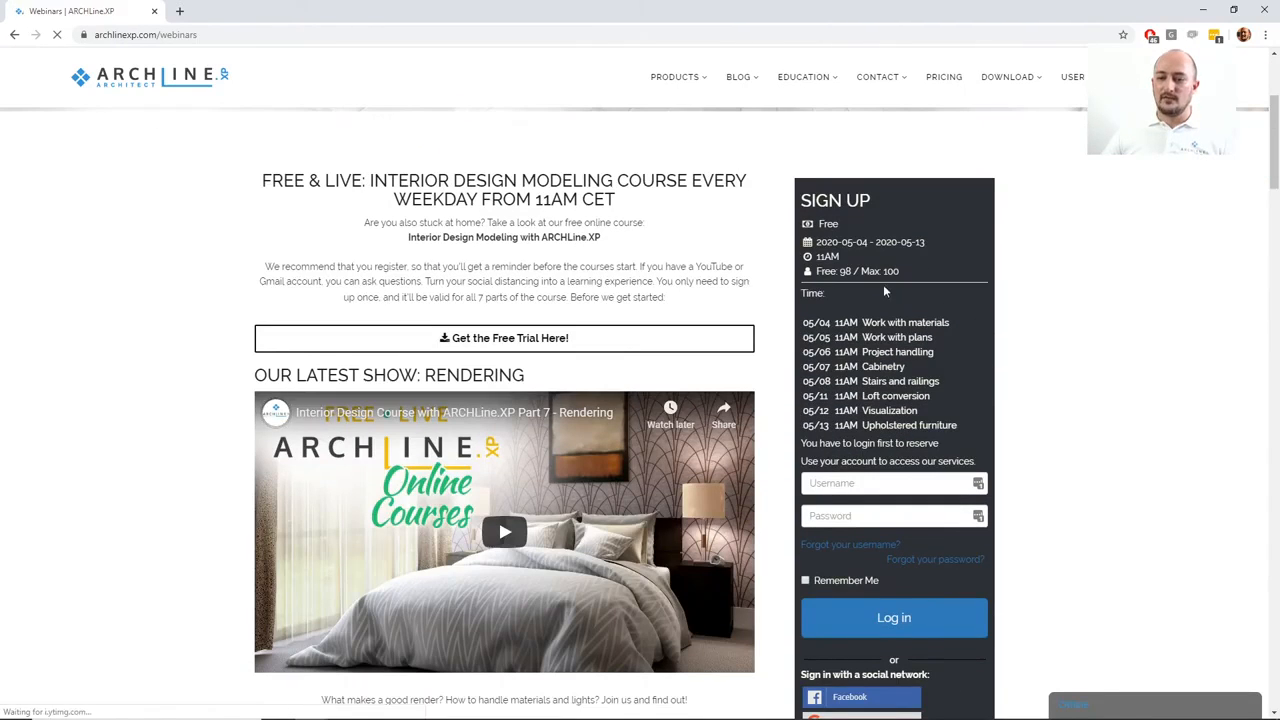